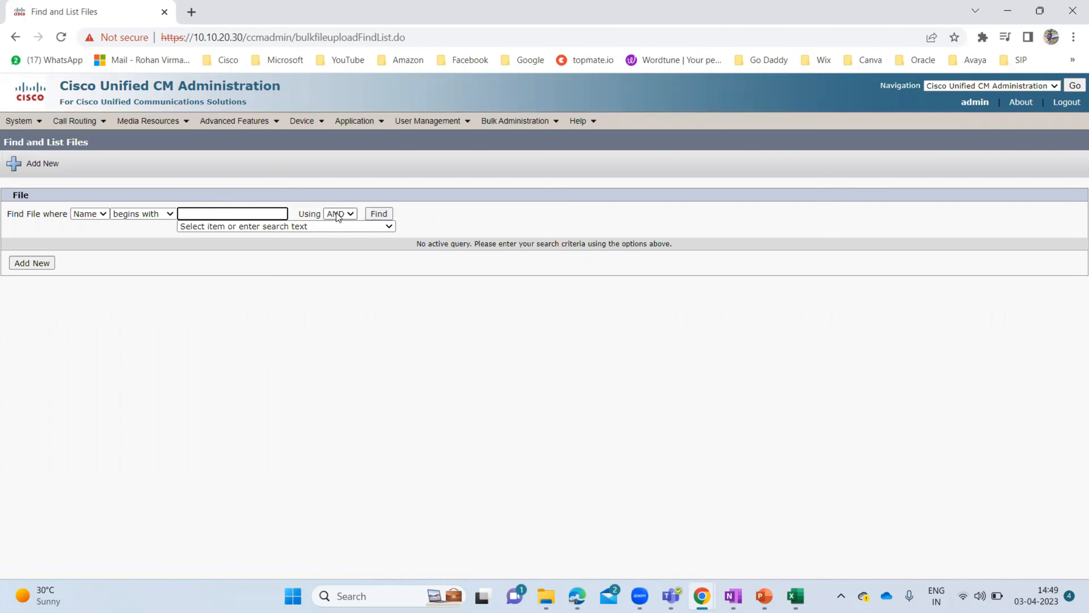
- List the uploaded bulk files and download bat.xlt, the BAT Excel CSV Tool template
click(380, 214)
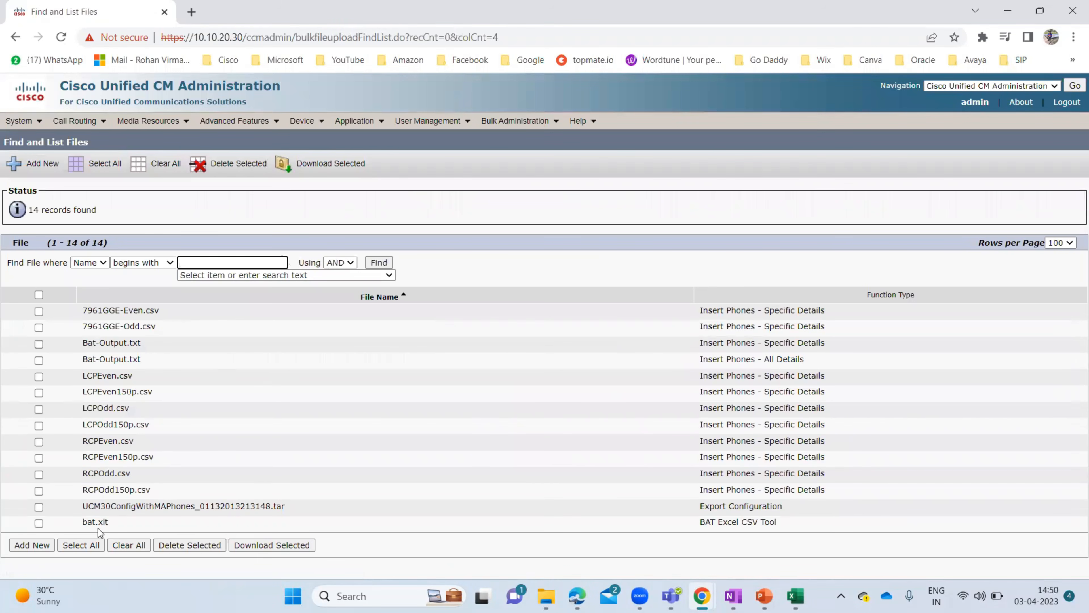
click(39, 524)
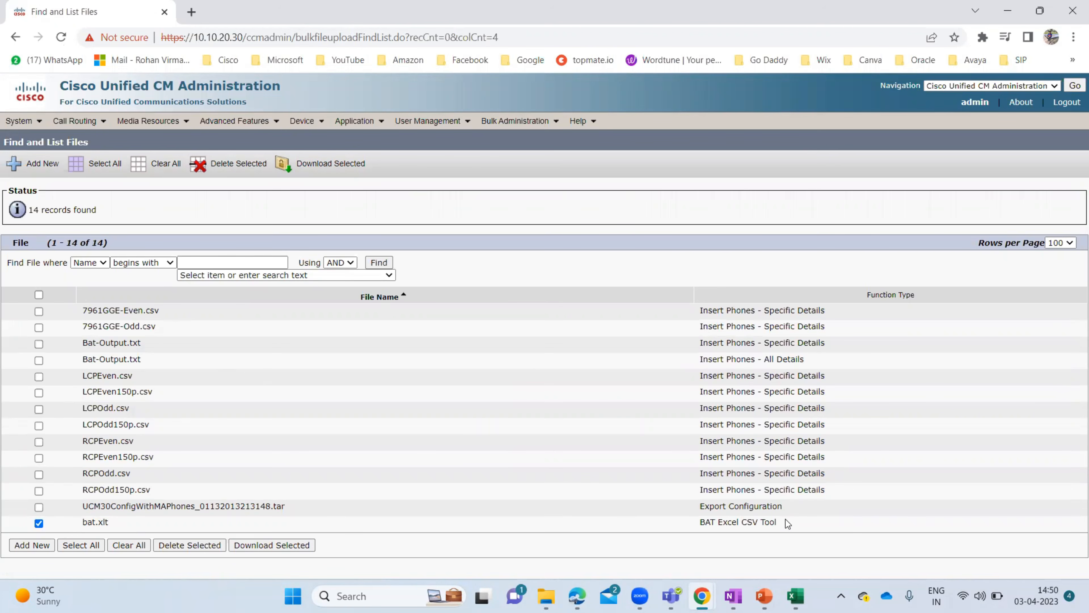
drag(788, 523, 700, 522)
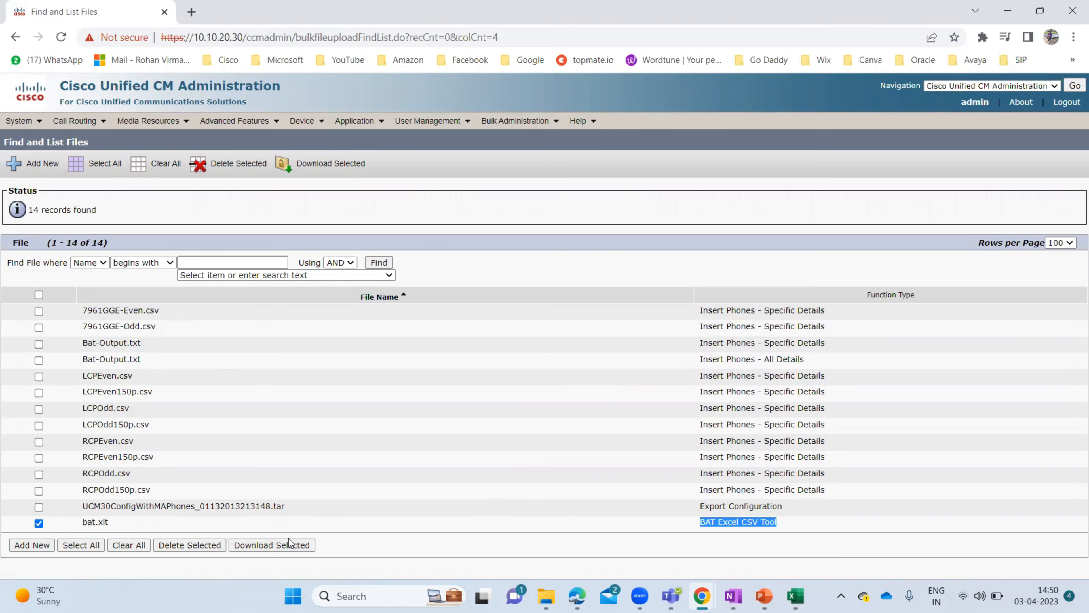
click(265, 546)
click(546, 596)
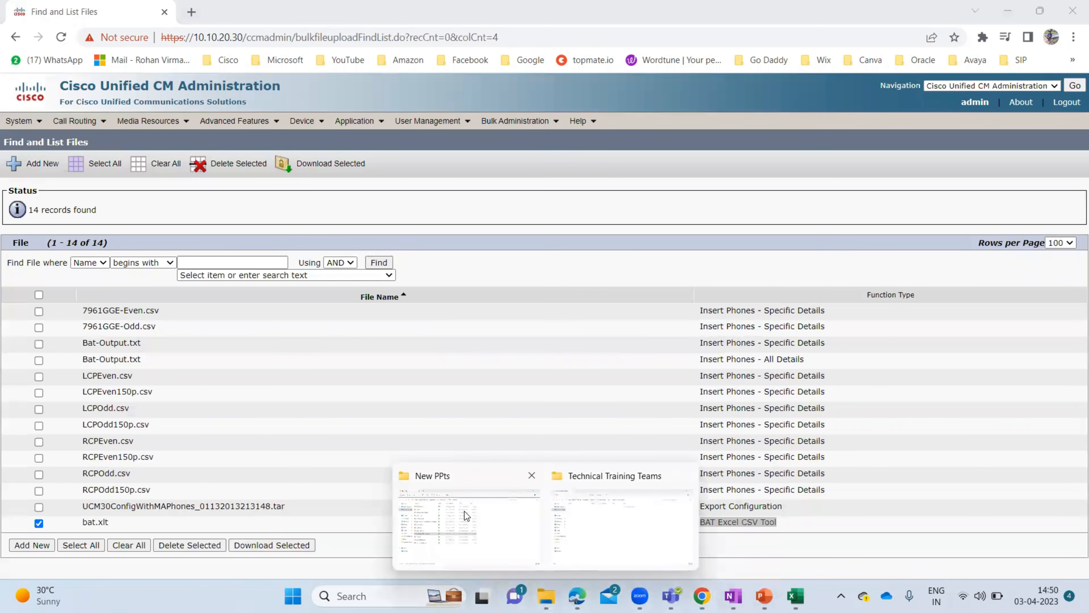
- Locate the downloaded bat_14.0.1.10000-20 template in the Downloads folder, then minimize File Explorer
click(464, 511)
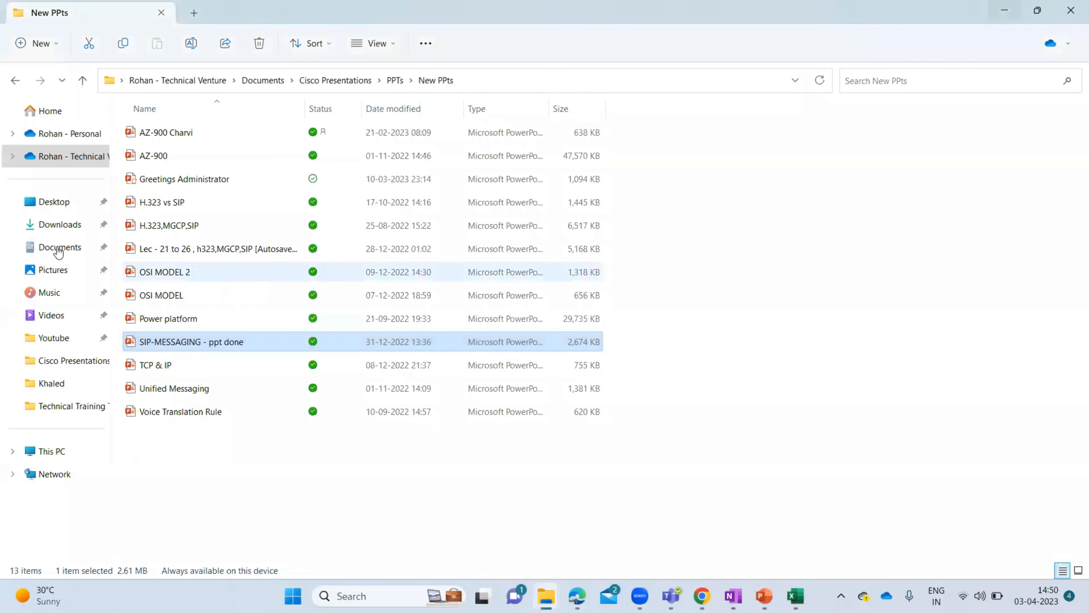
click(34, 225)
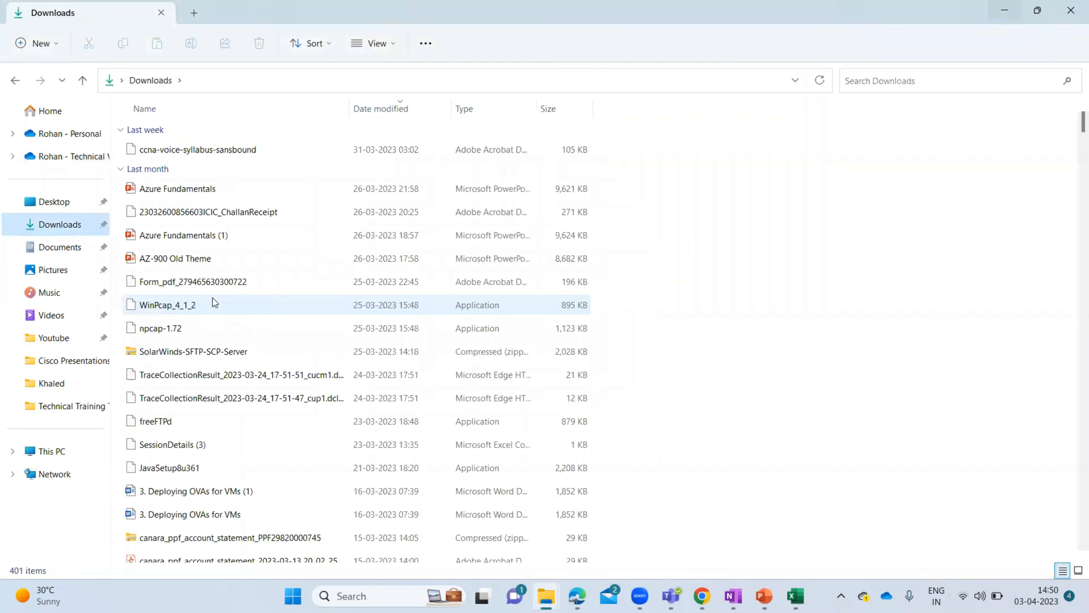
click(191, 303)
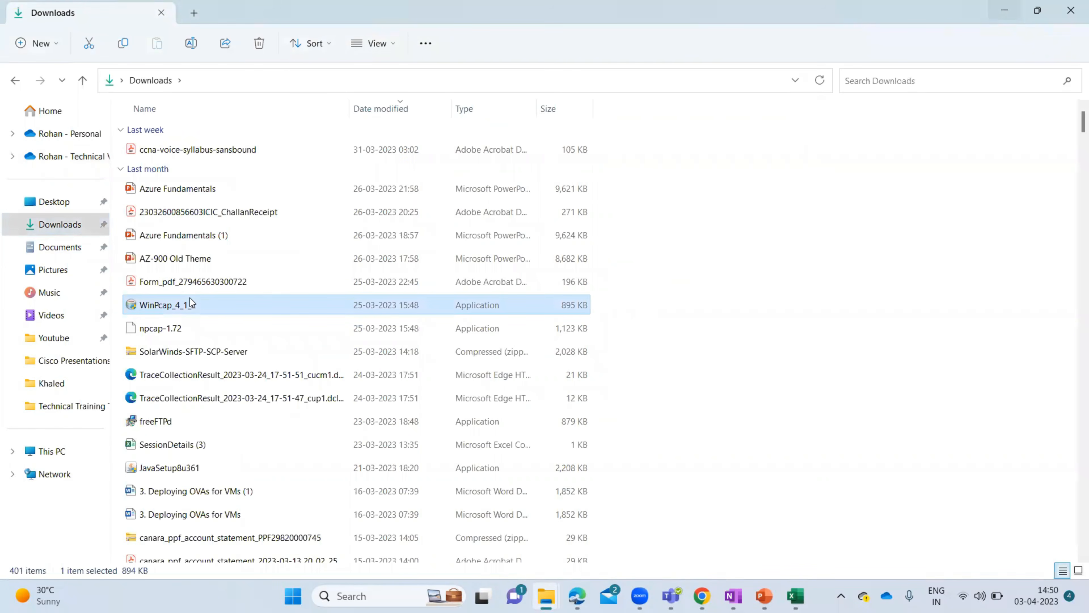
text(az)
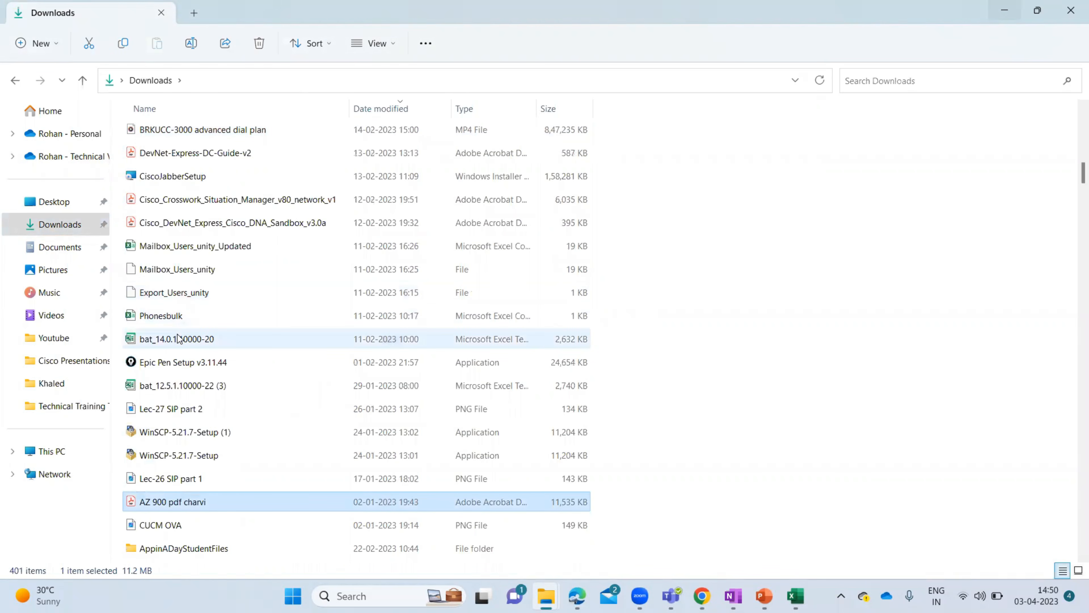
click(156, 340)
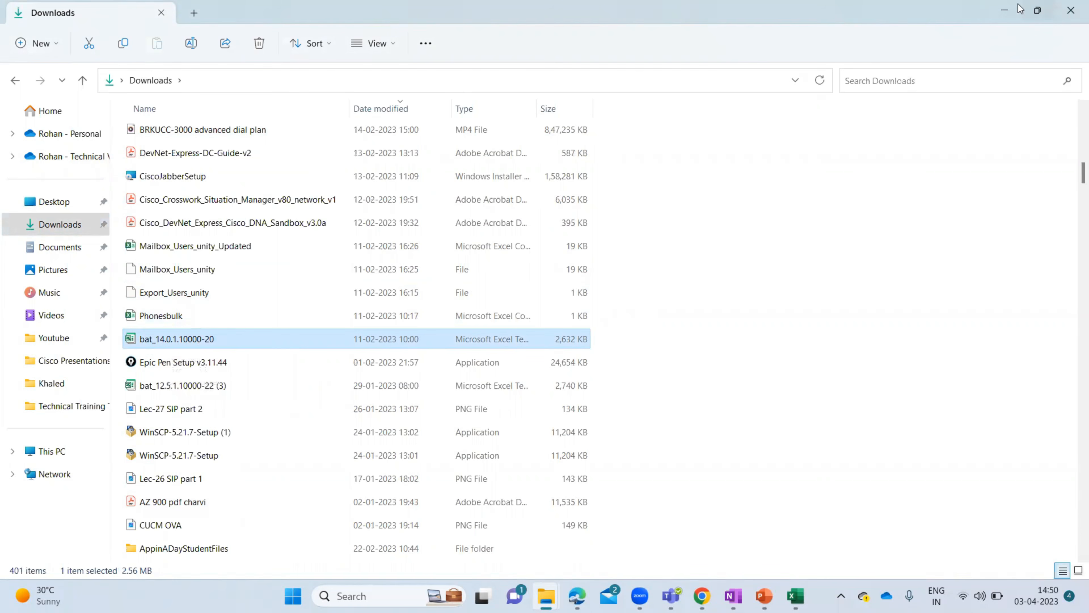
click(1004, 10)
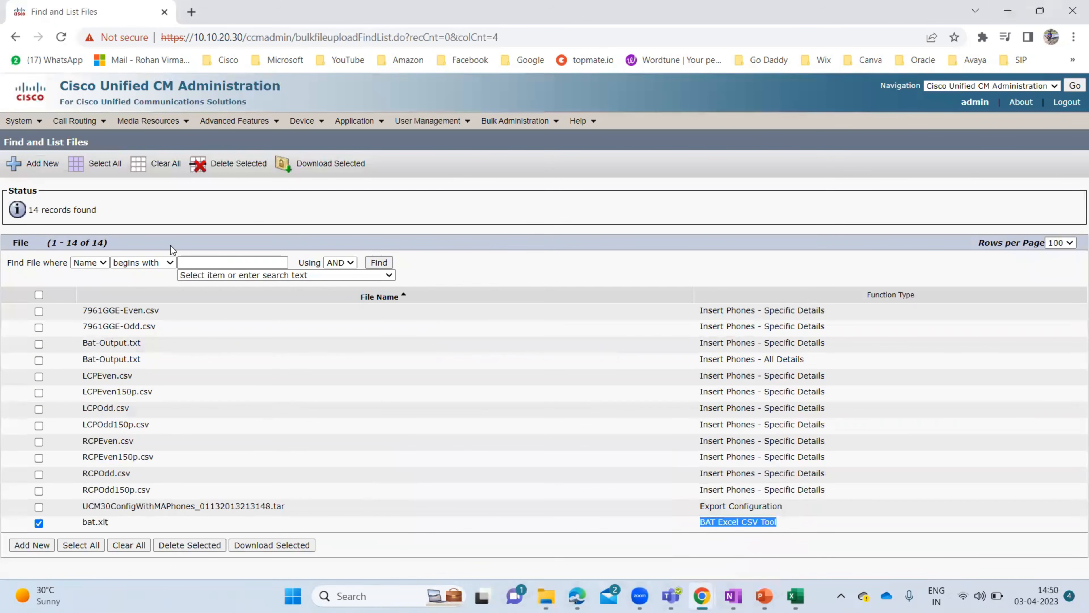
- Go back in the browser to reload the Find and List Files page, unchecking bat.xlt
click(75, 120)
click(115, 98)
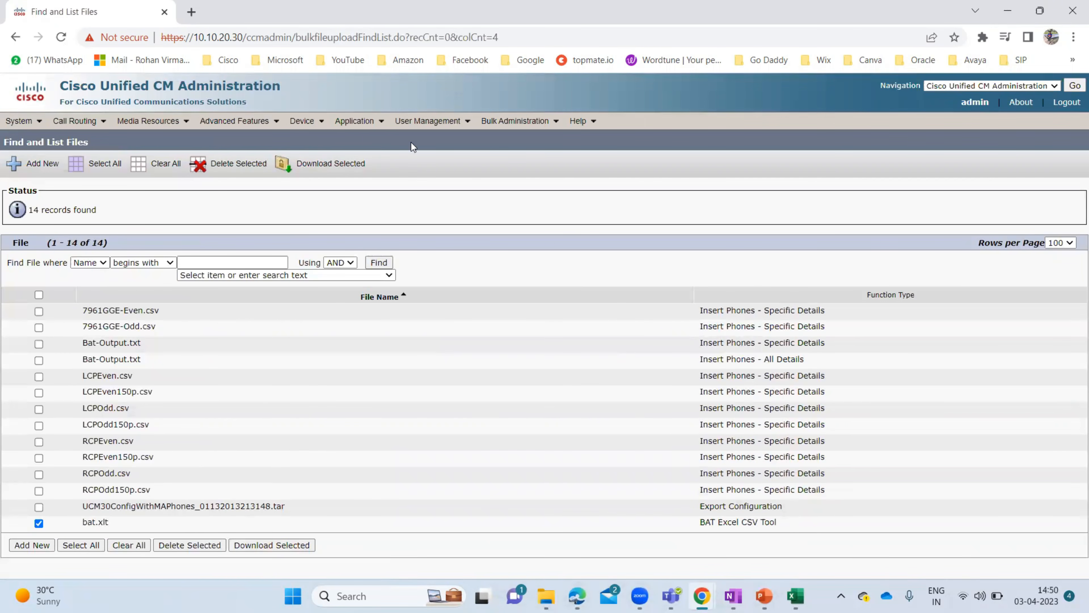
click(16, 38)
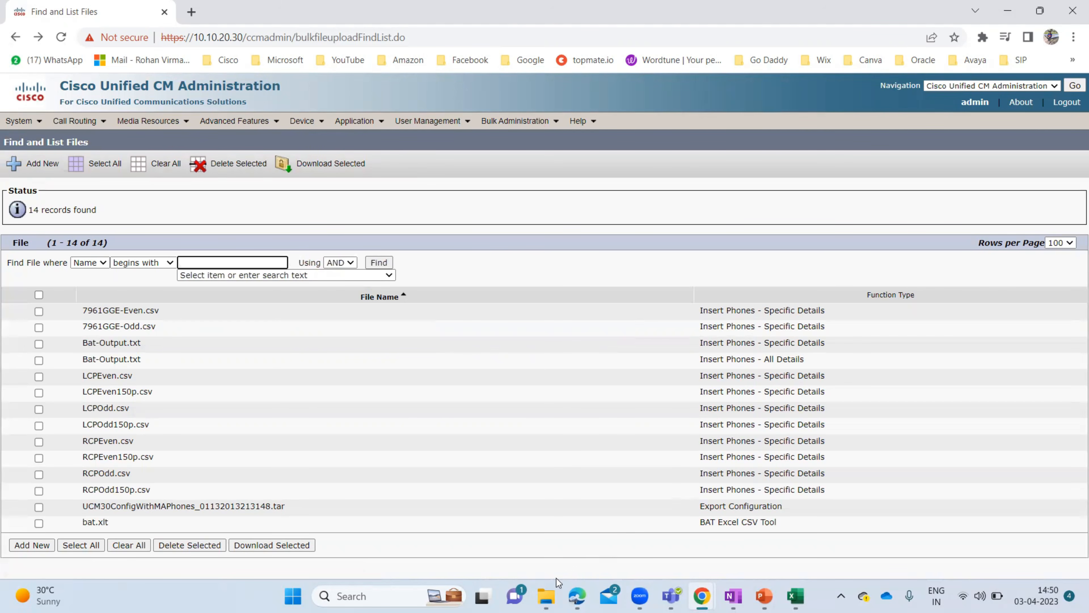
- Check the Downloads folder in File Explorer, then minimize it
click(549, 596)
click(481, 496)
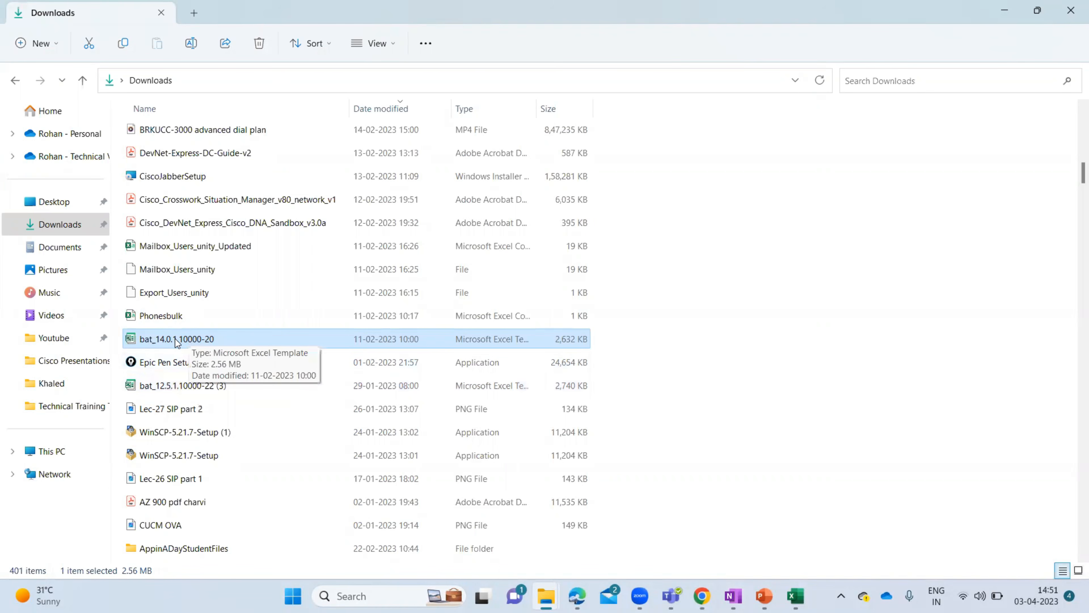
click(1006, 14)
- Bring the BAT template workbook forward, review its Phones, Users and Phones-Users sheets, then minimize it
mouse_move(792, 581)
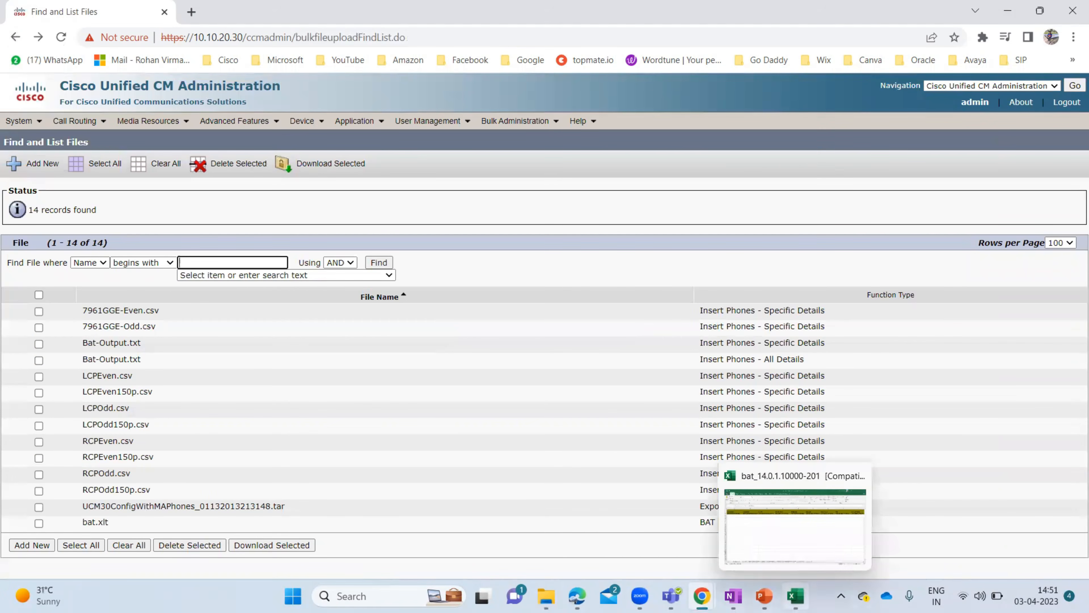
click(738, 535)
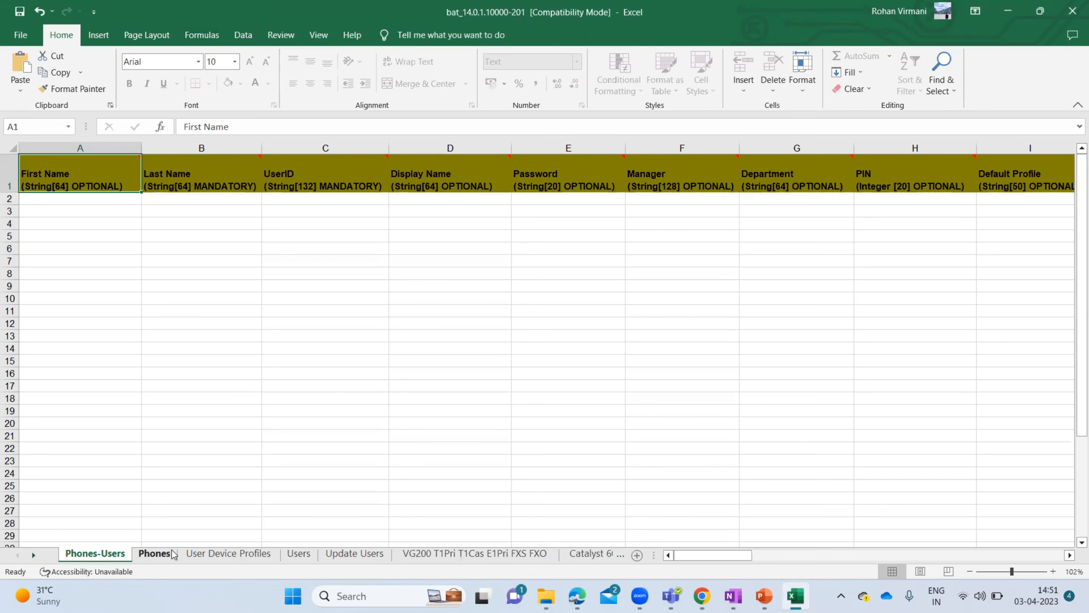
click(153, 554)
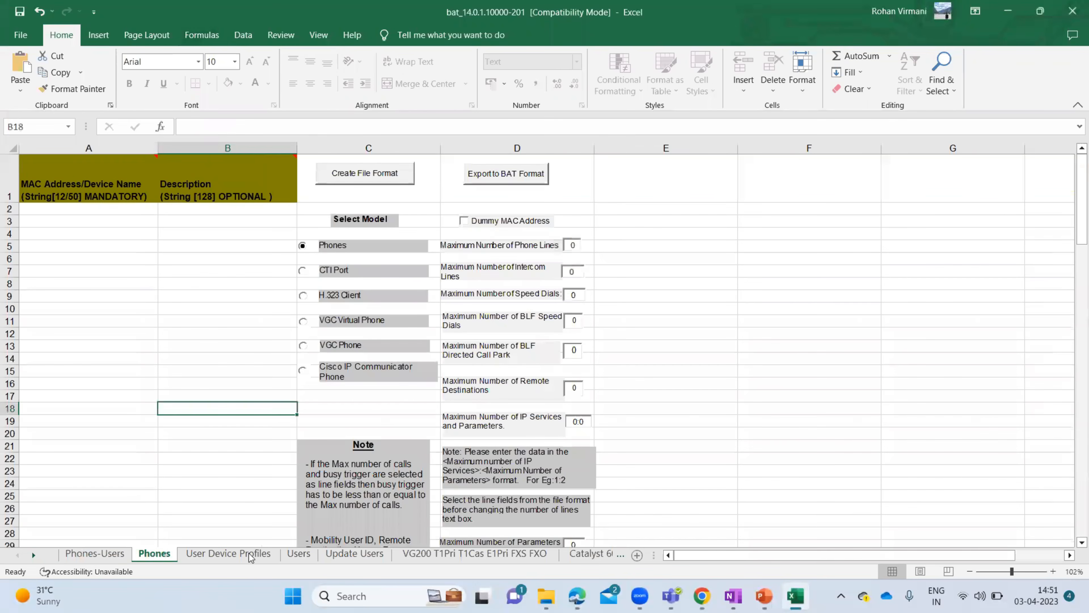
click(295, 554)
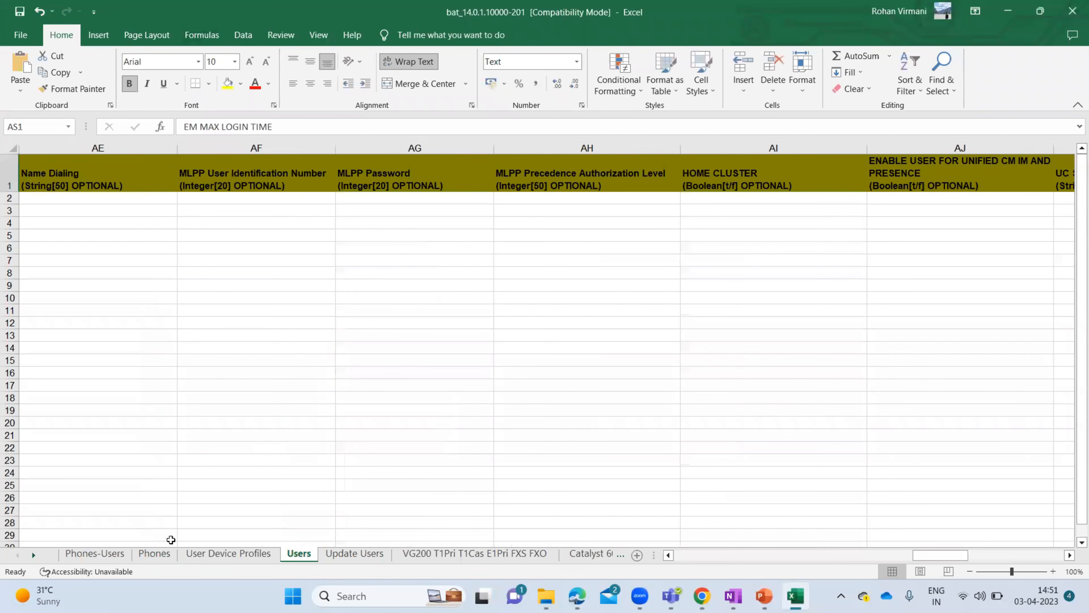
click(154, 554)
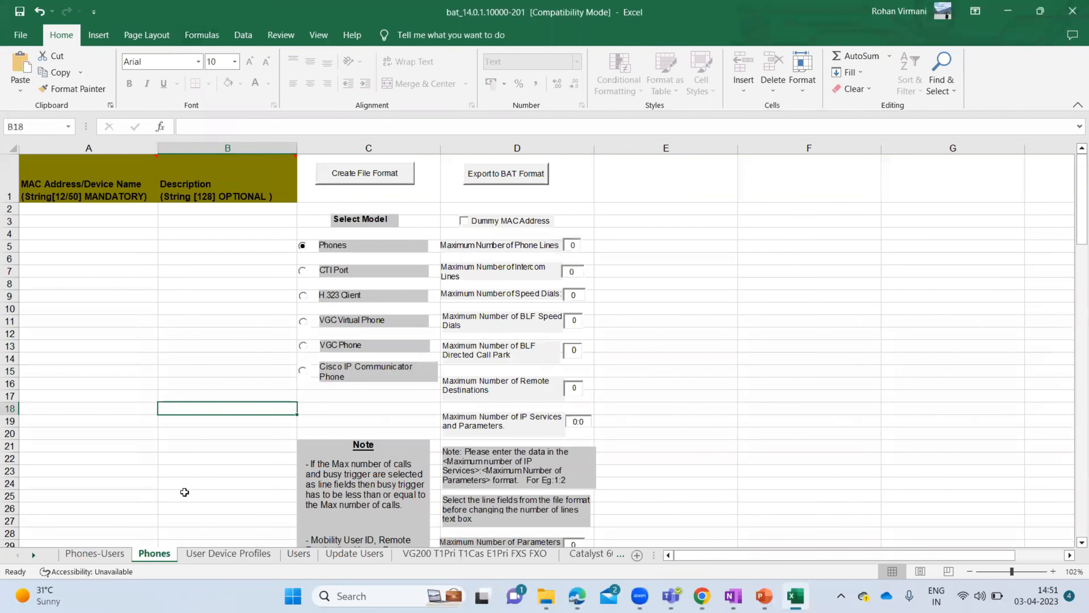
click(299, 554)
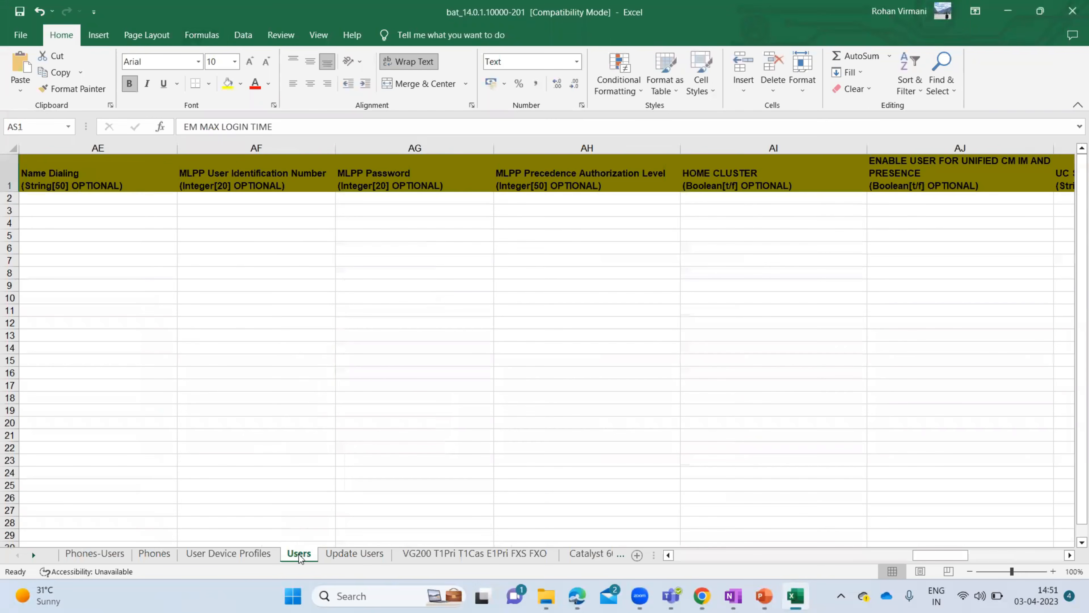
click(99, 554)
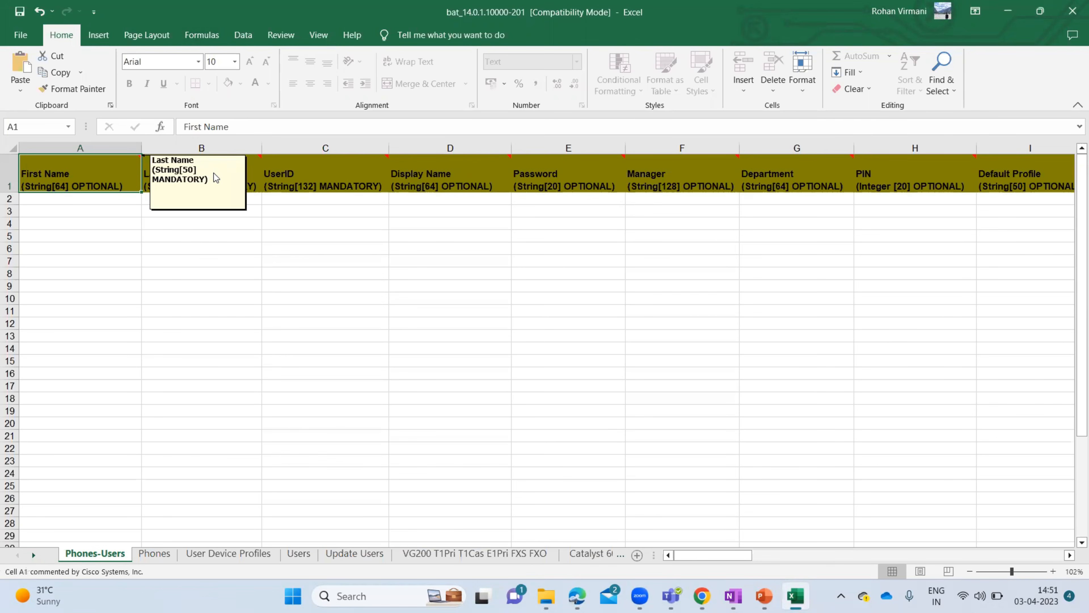
mouse_move(56, 176)
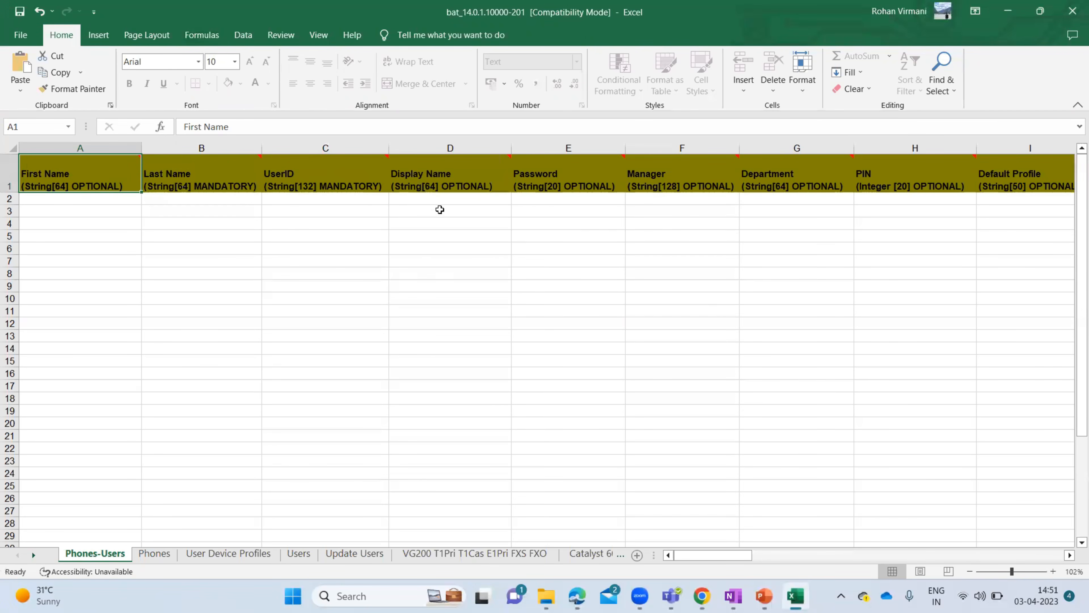
click(1009, 13)
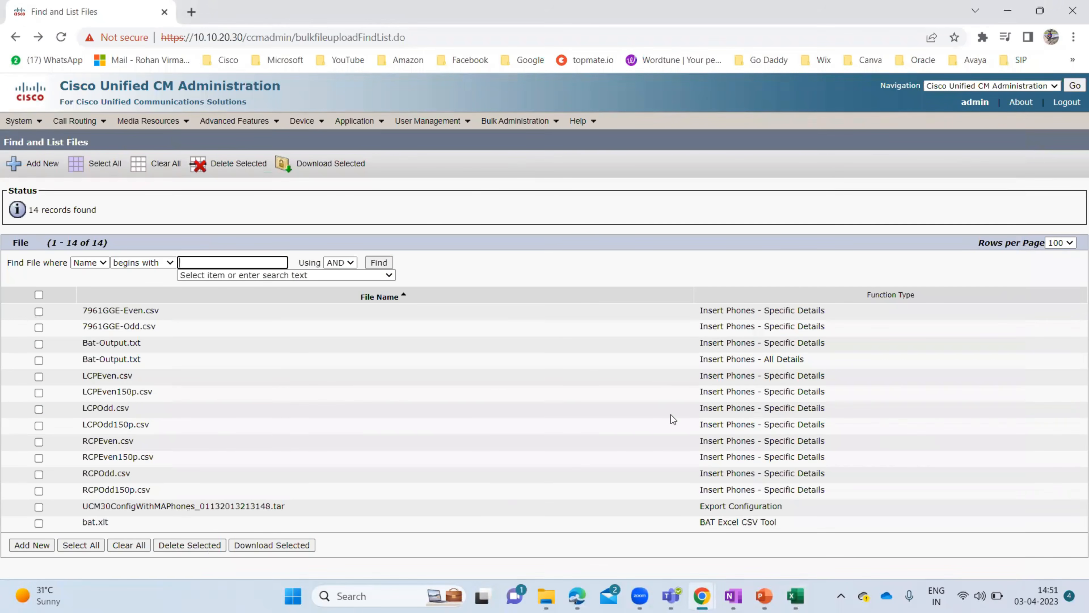
mouse_move(765, 596)
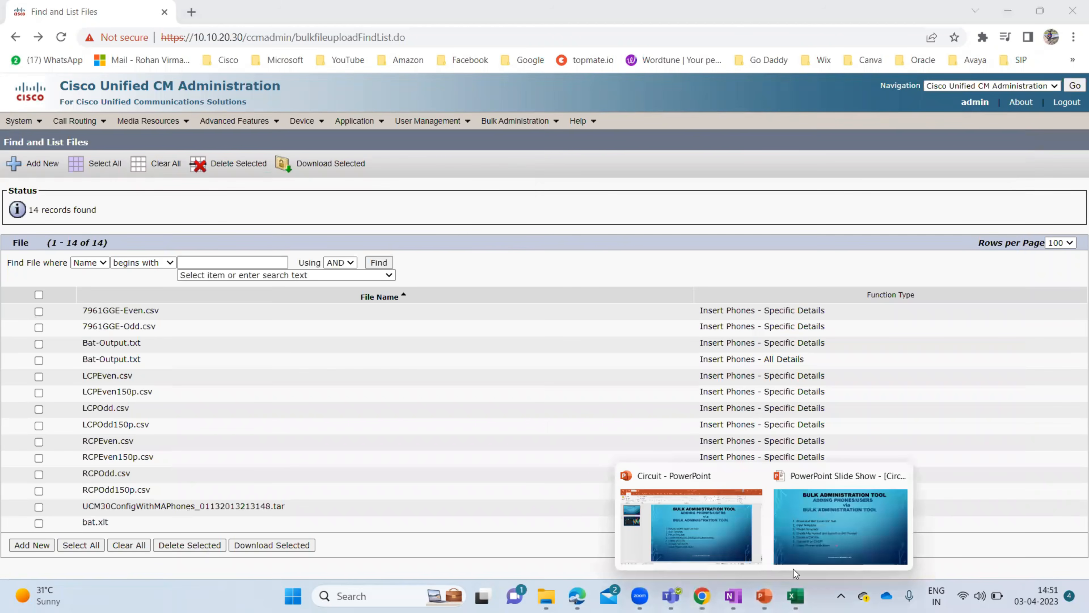
click(821, 551)
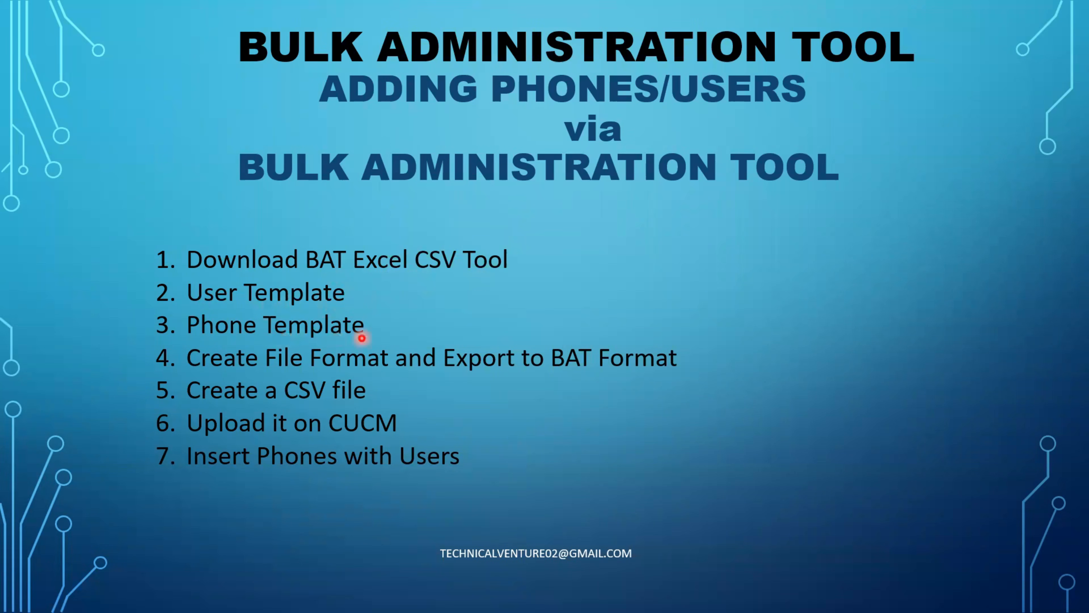
key(alt+Tab)
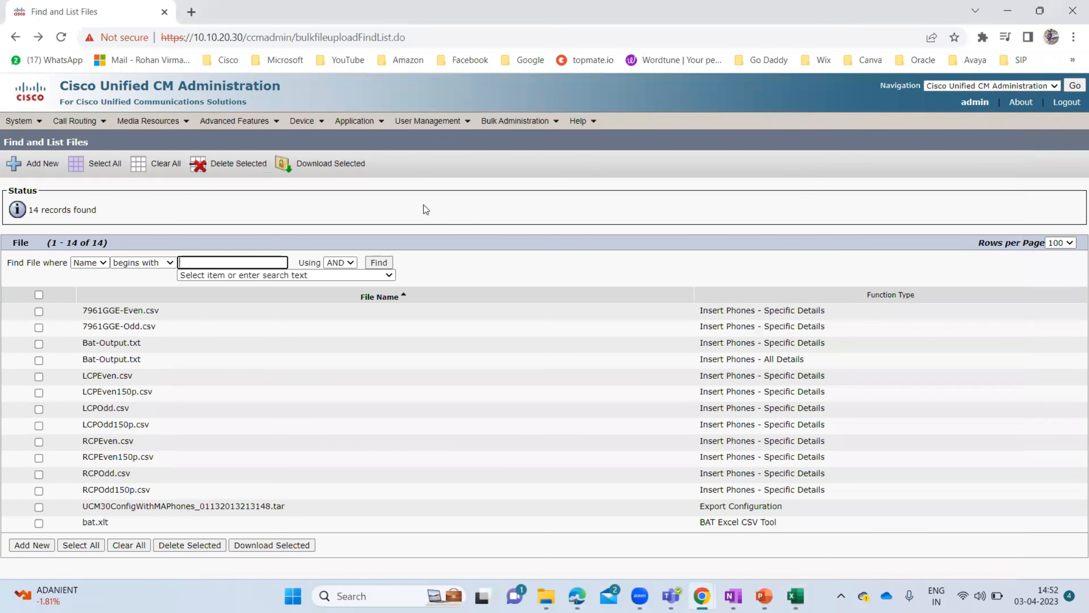
- Go to Bulk Administration > Phones > Phone Template to list phone templates
mouse_move(493, 126)
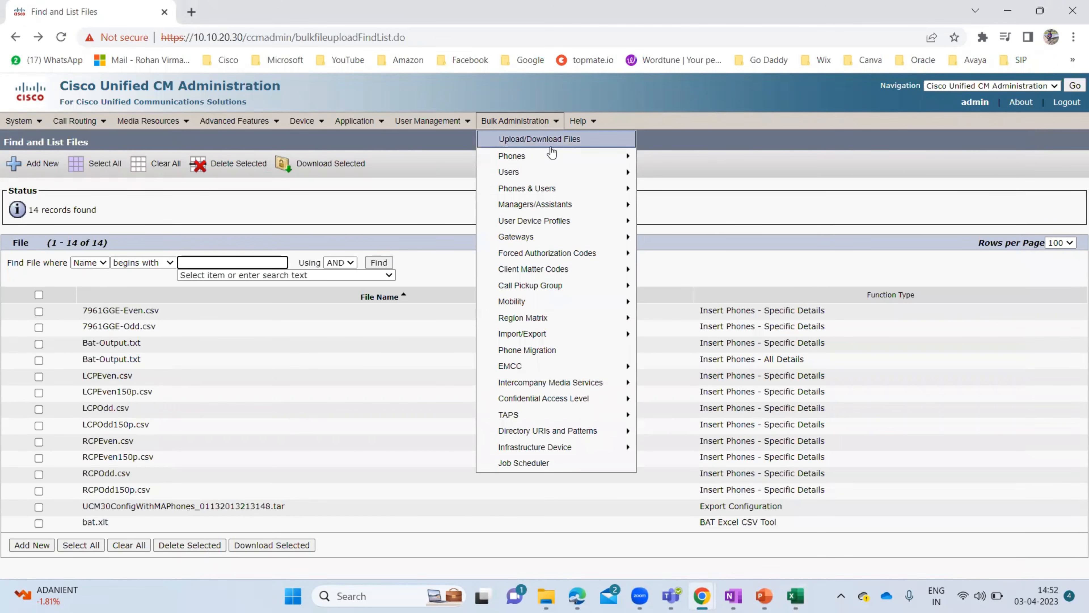
mouse_move(558, 159)
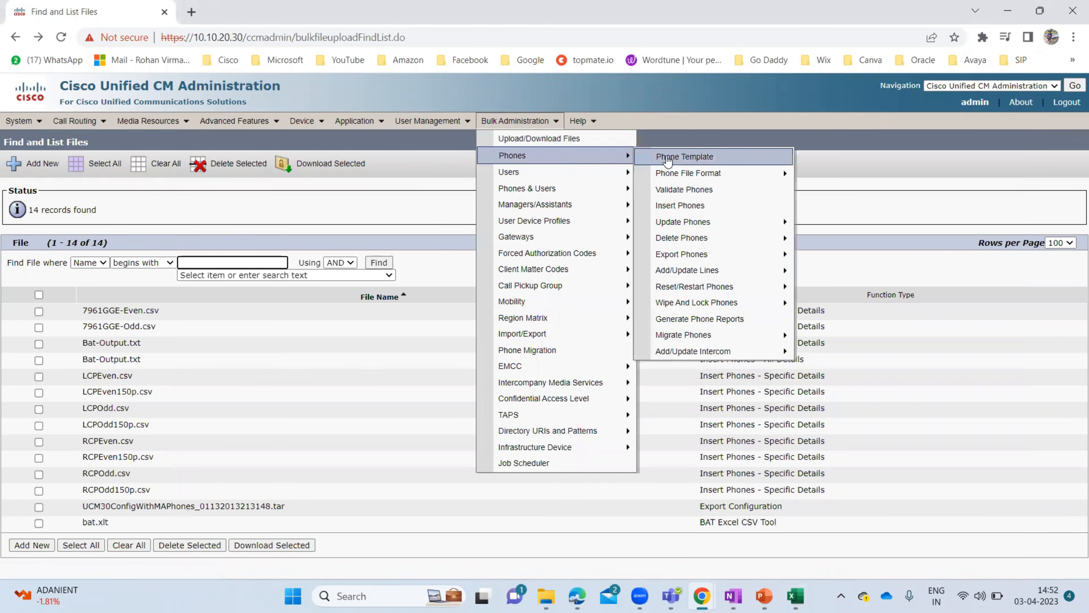
mouse_move(551, 177)
click(707, 160)
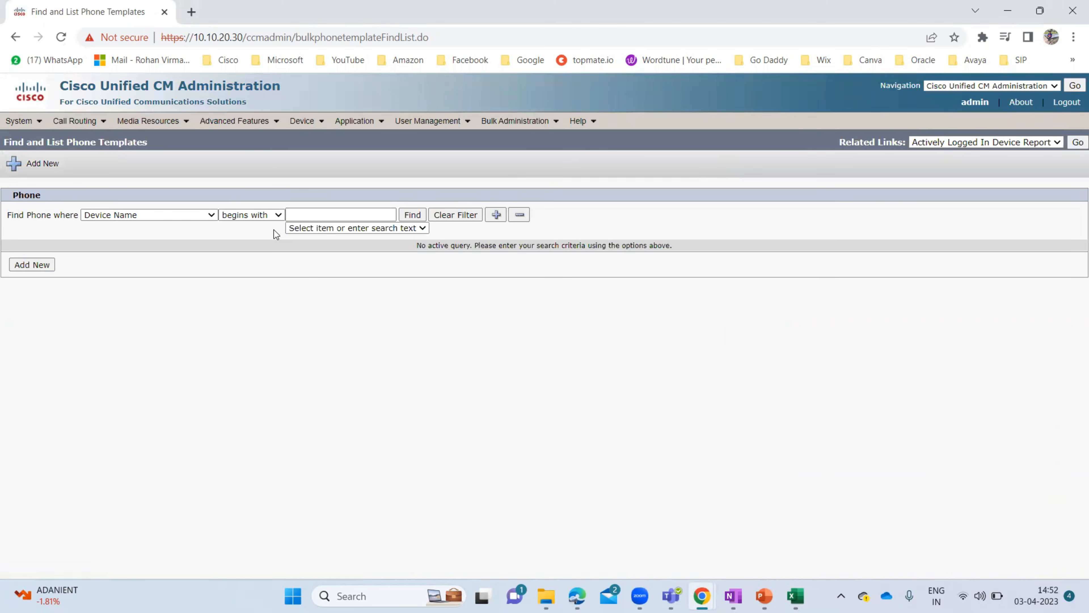
- Add a new phone template with phone type Cisco 7965 and continue to the protocol step
click(35, 267)
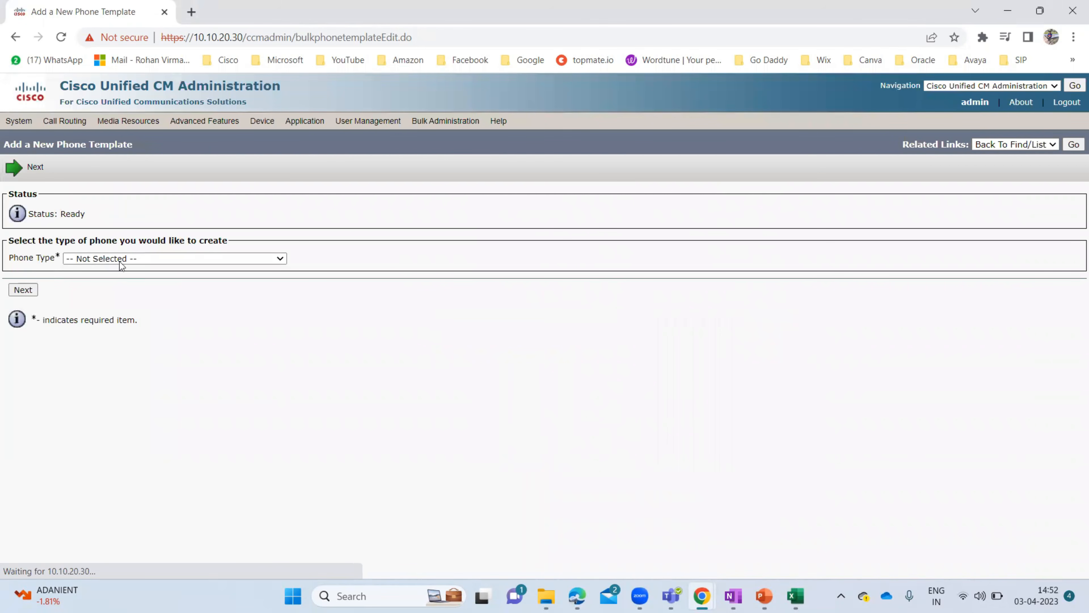
click(282, 258)
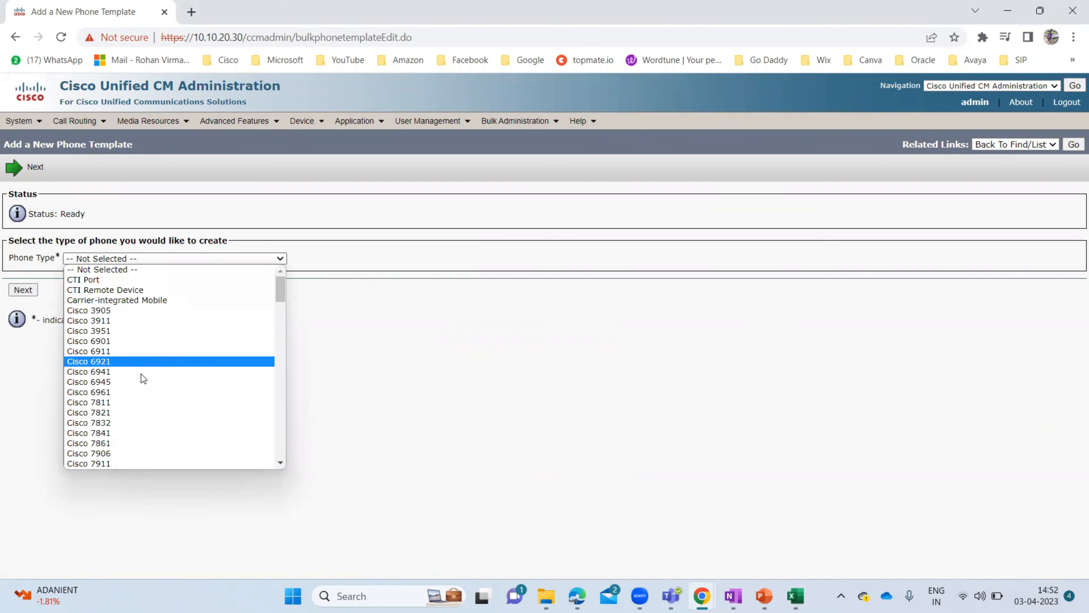
scroll(140, 379, down, 7)
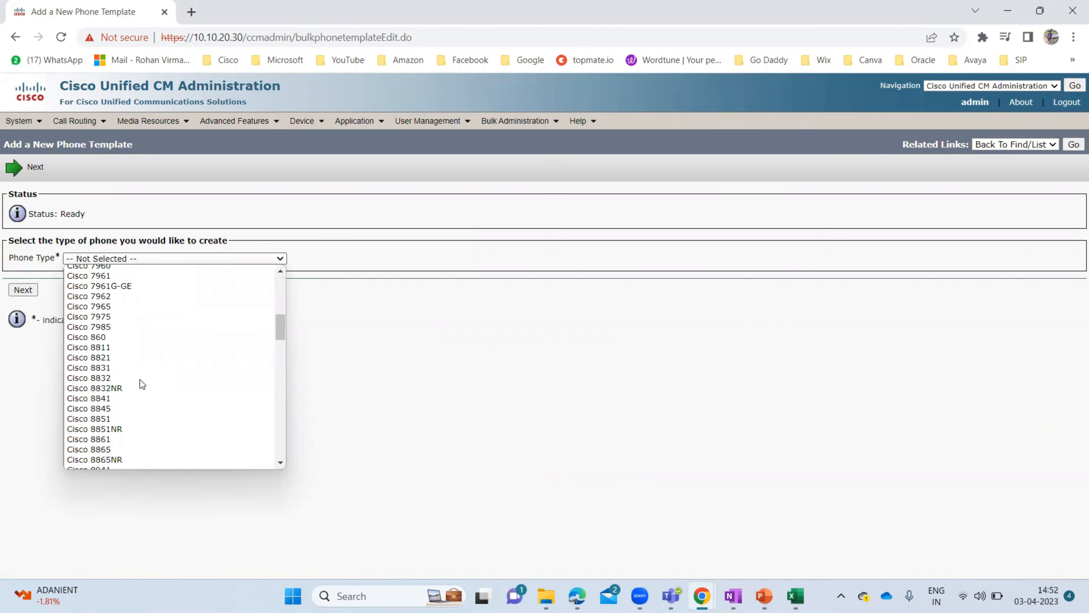
scroll(139, 380, up, 3)
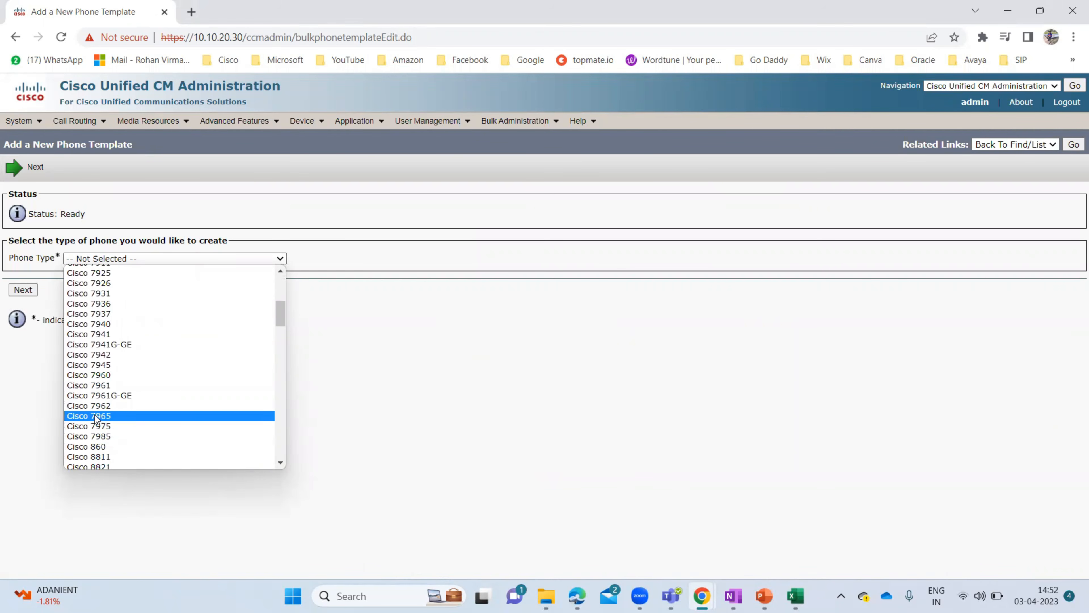
click(93, 414)
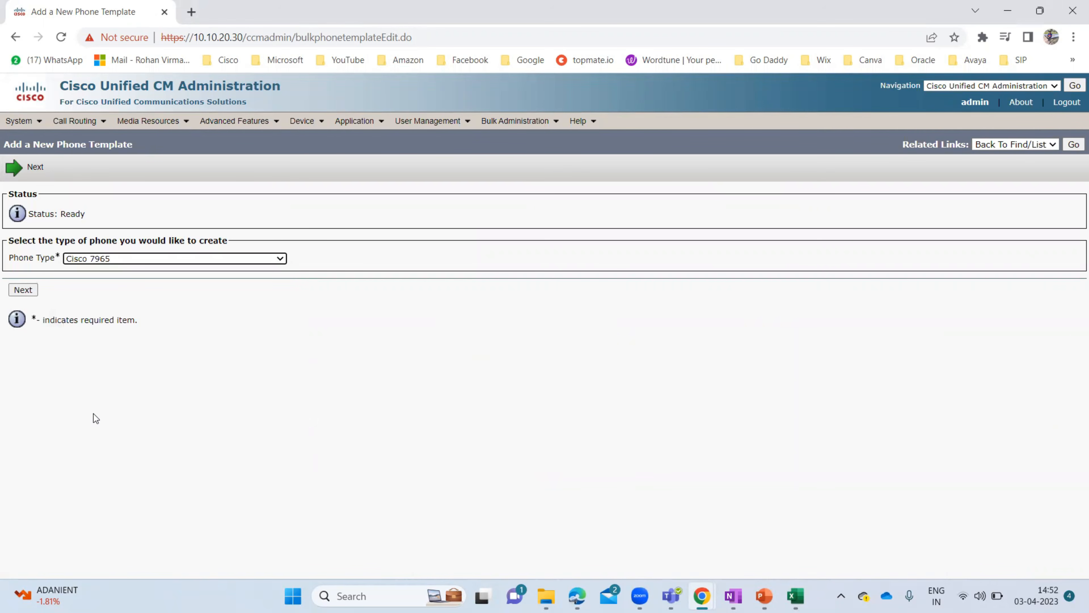
click(22, 292)
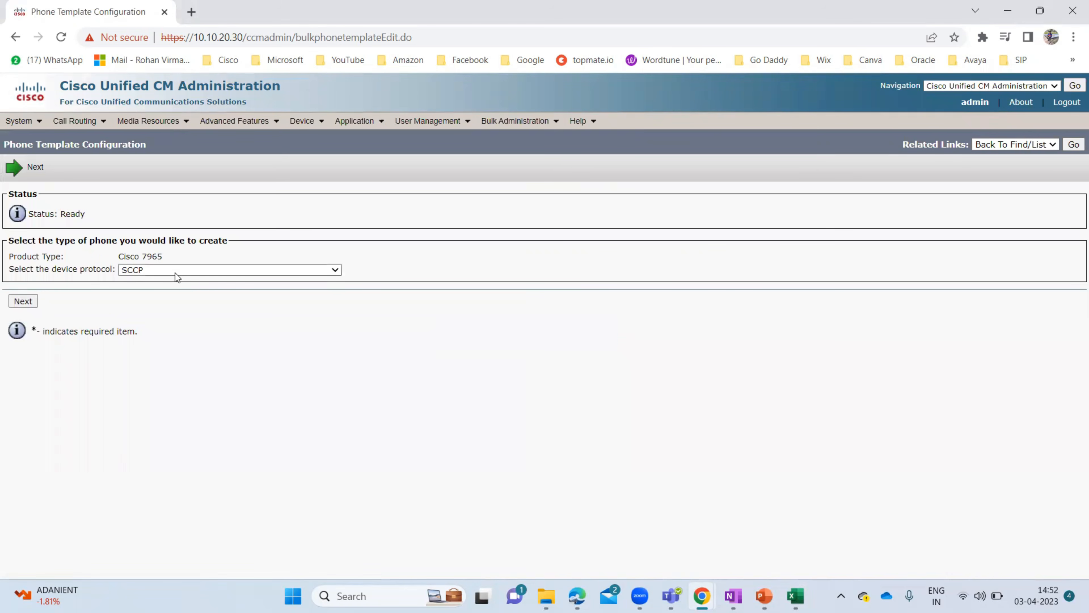
- Accept SCCP and enter 7965_Phone_Template as both the template name and description
click(24, 301)
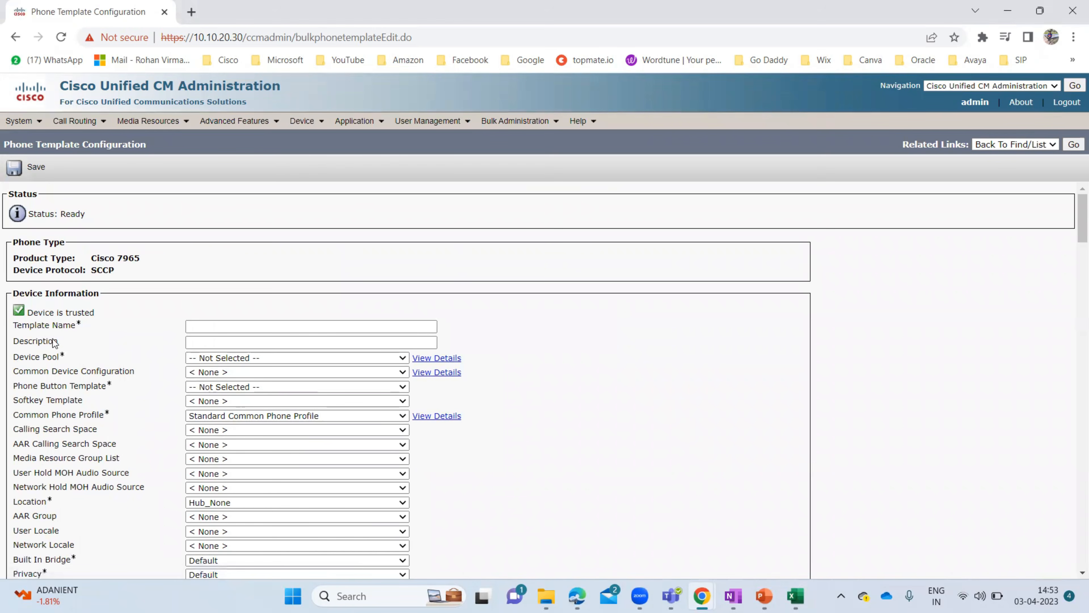
drag(59, 342, 24, 341)
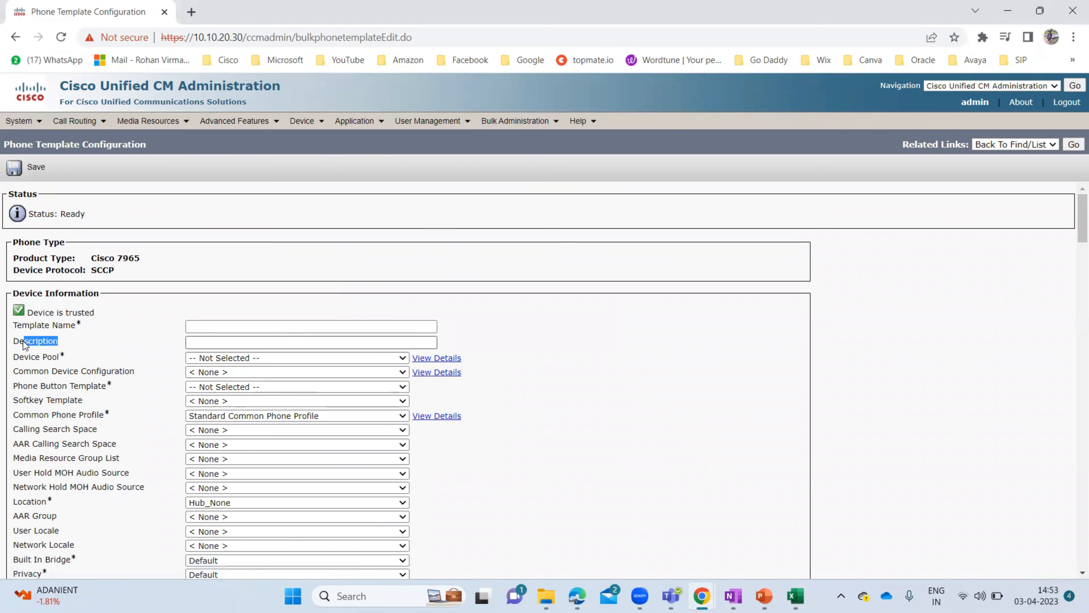
click(222, 325)
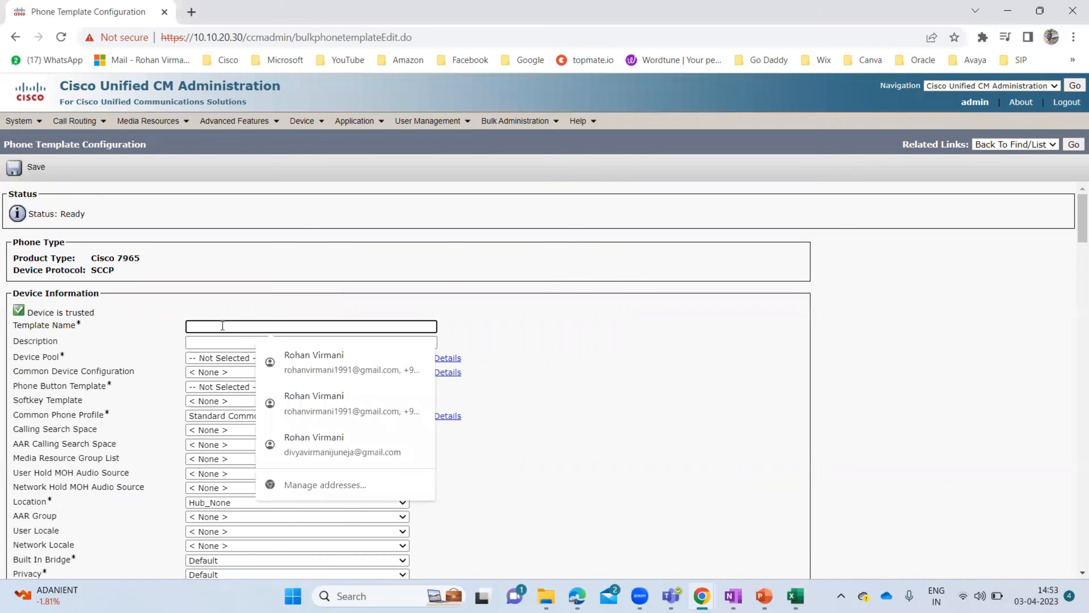
text(7965)
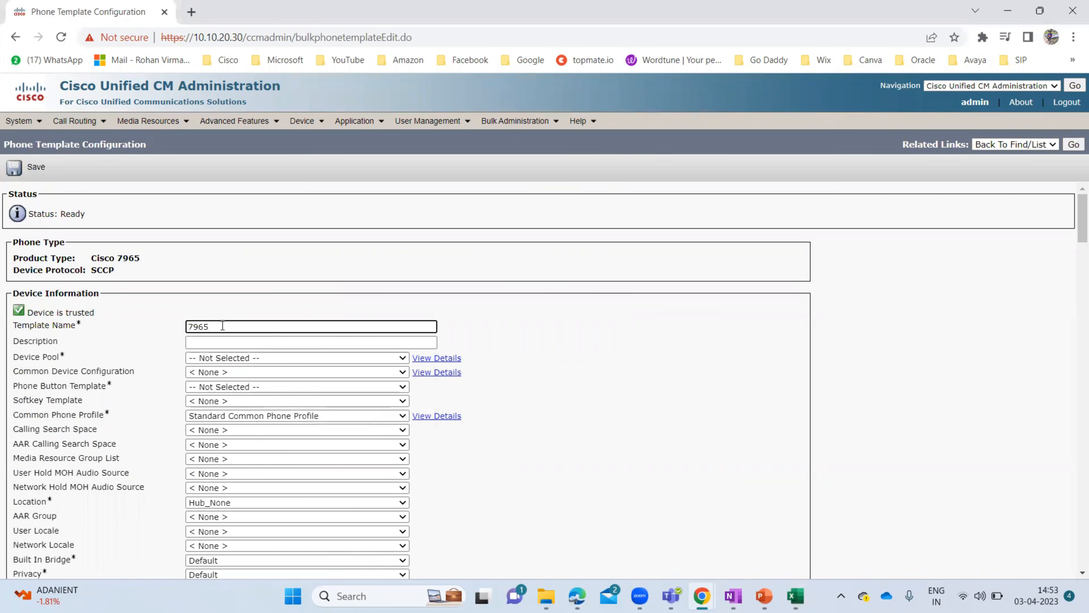
text(_Phone_Template)
key(Tab)
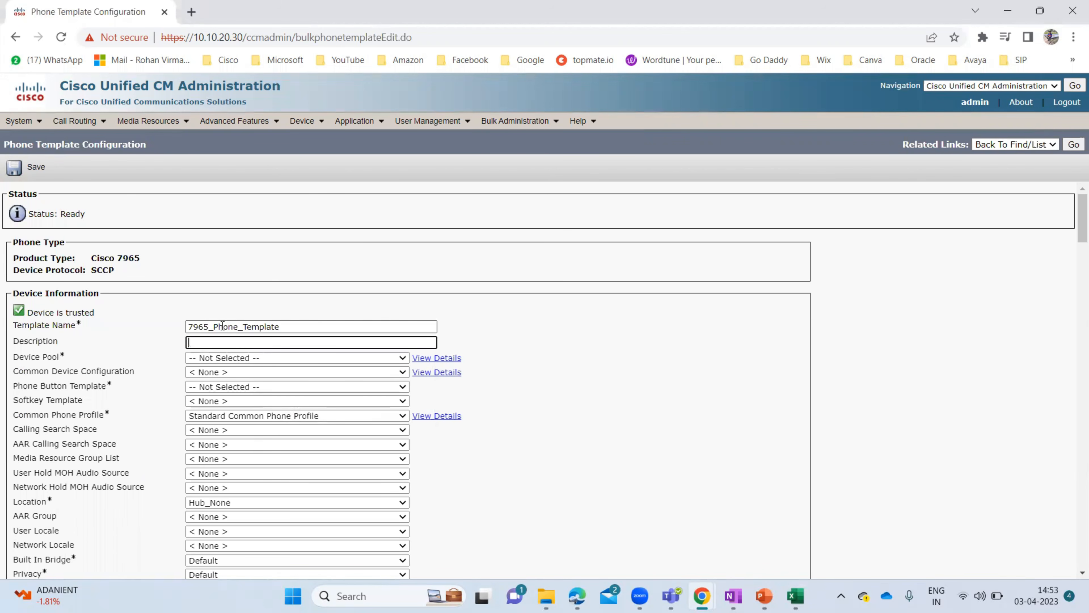
double_click(223, 325)
key(ctrl+c)
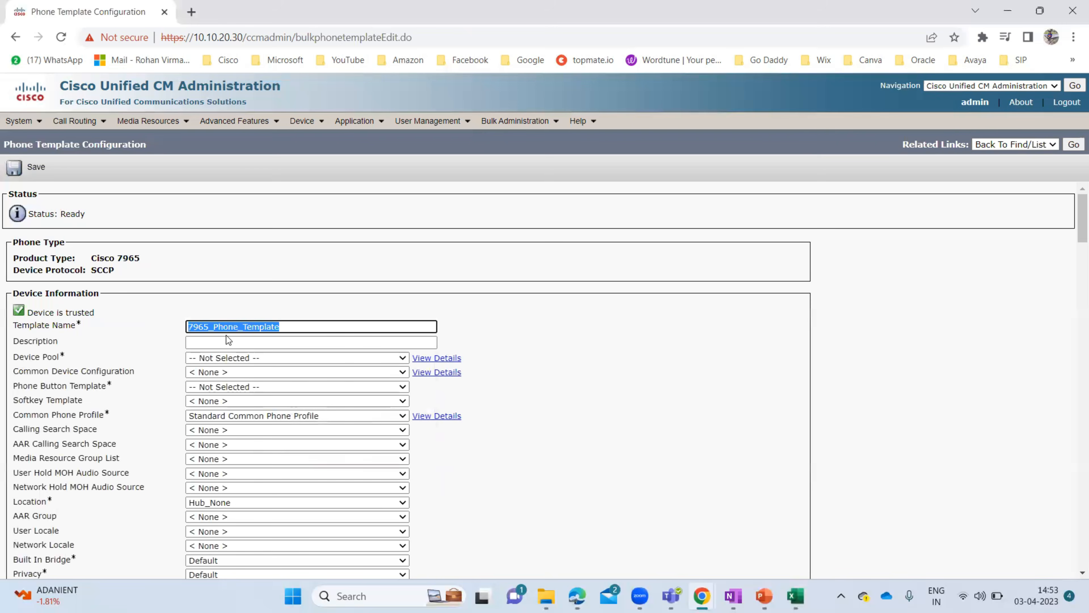
click(226, 336)
key(ctrl+v)
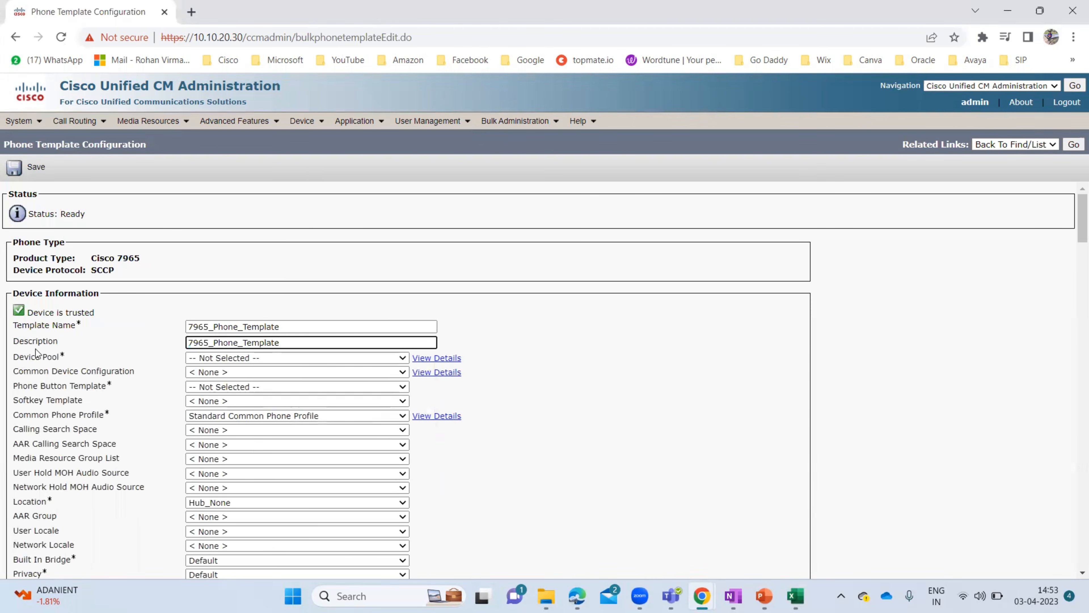
- Set the template's Device Pool to Default
click(226, 360)
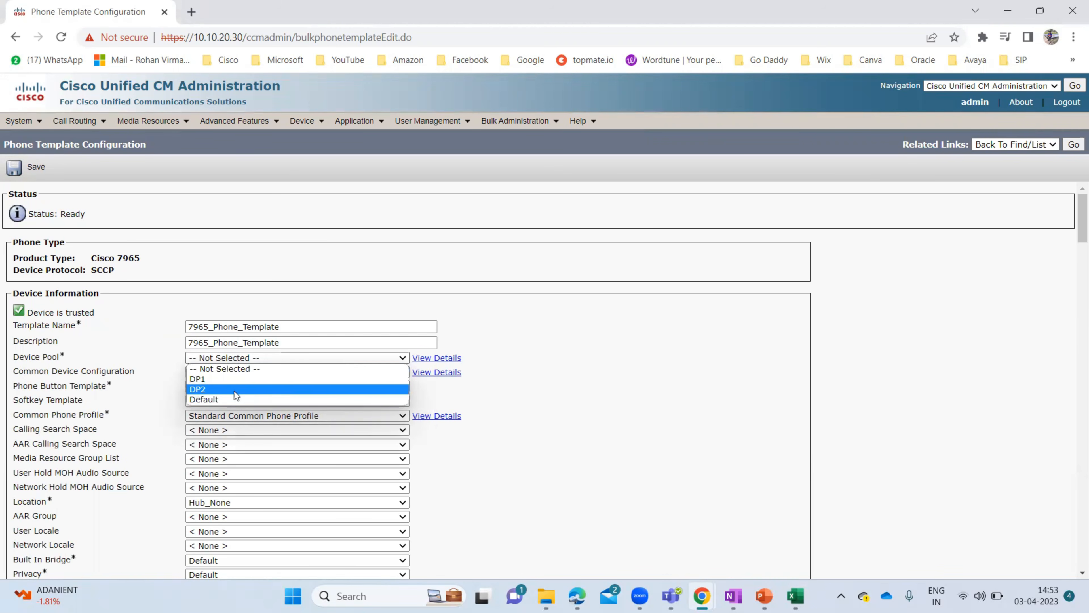
click(231, 398)
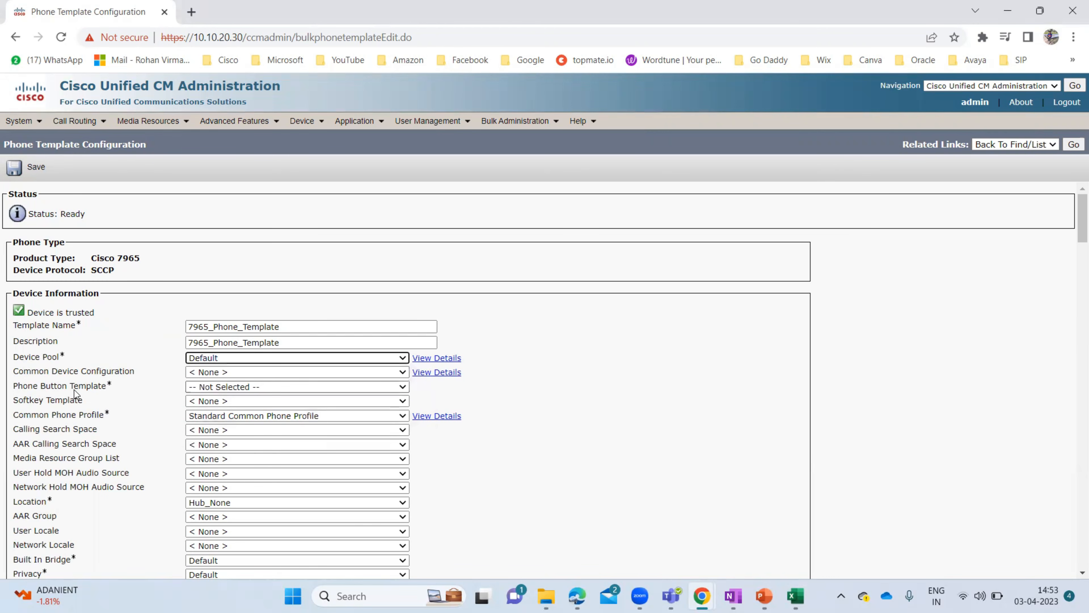
drag(113, 386, 16, 390)
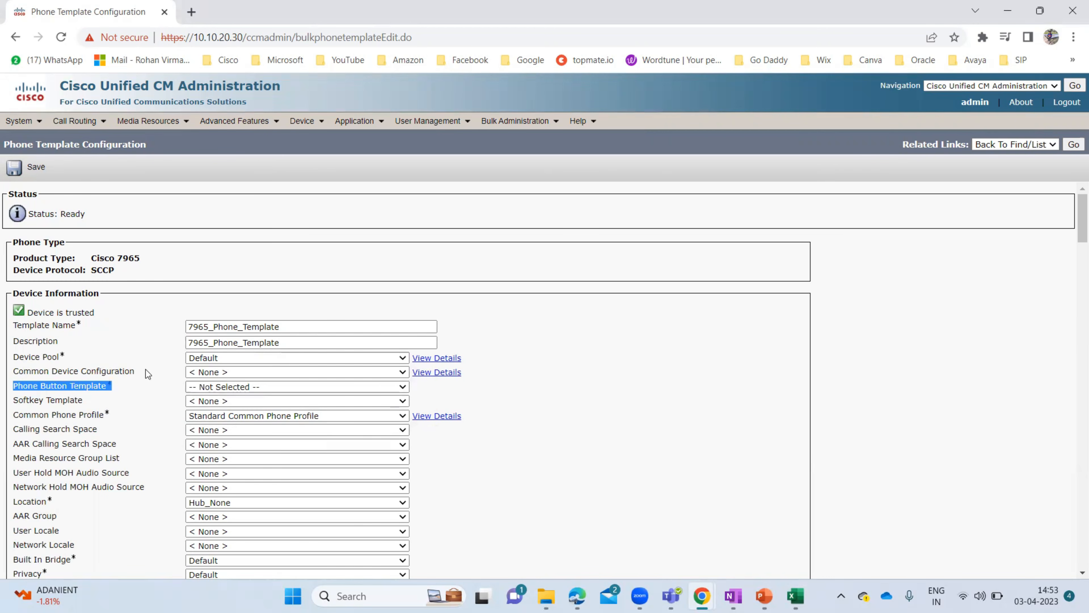
drag(148, 257, 95, 258)
click(96, 258)
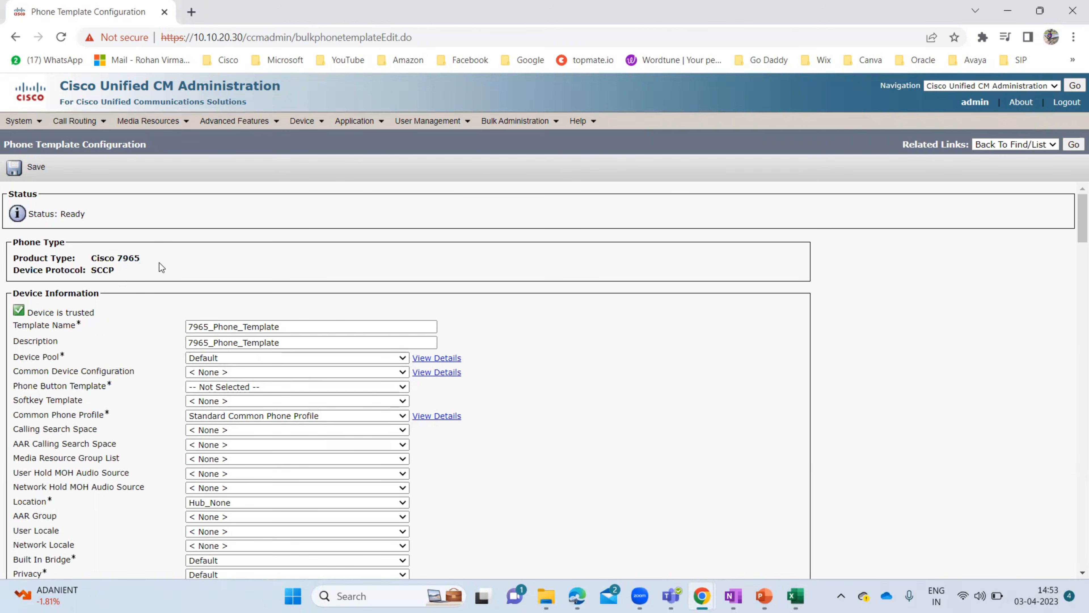
- Set the Phone Button Template to Standard 7965 SCCP
click(271, 388)
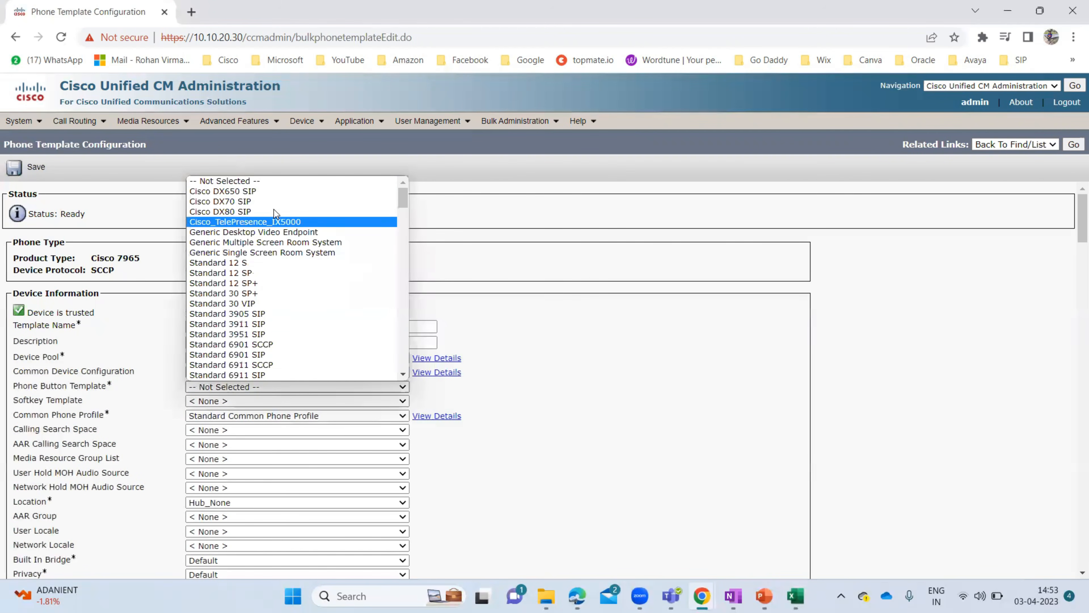
scroll(276, 286, down, 10)
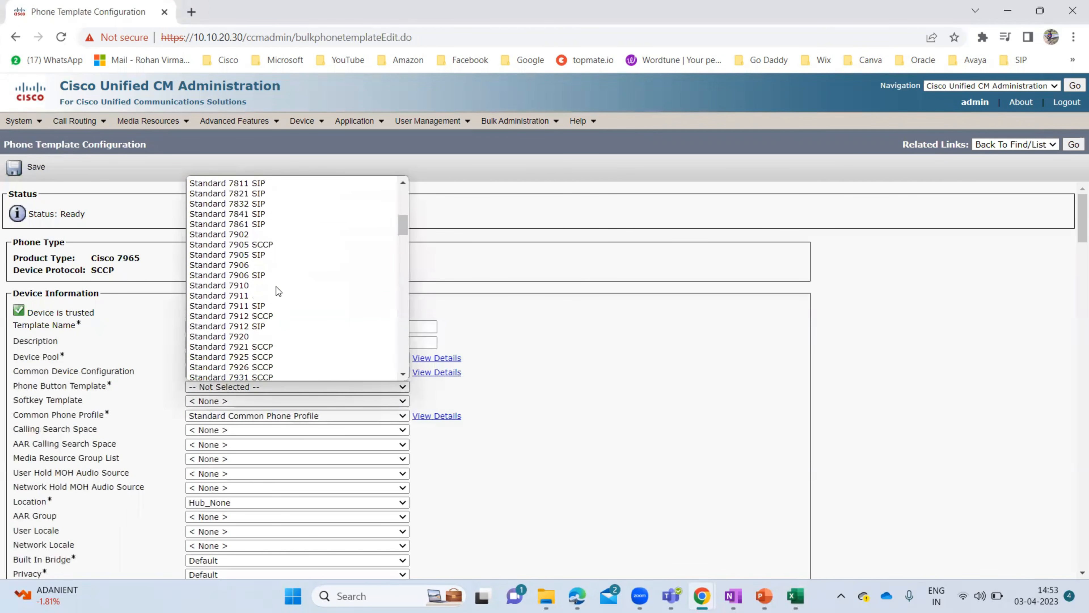
scroll(276, 286, down, 6)
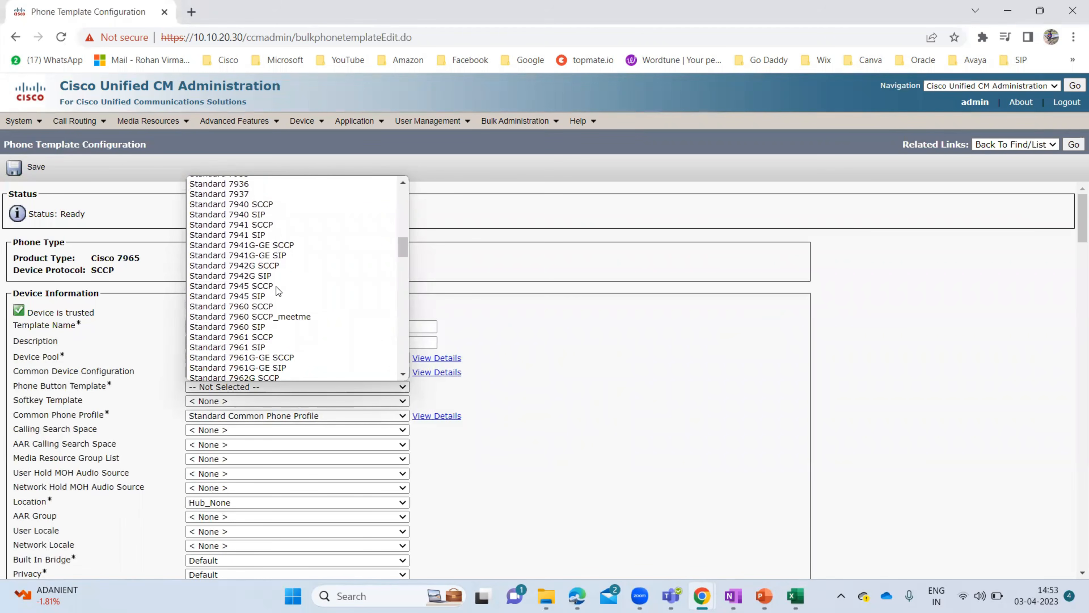
scroll(276, 286, down, 4)
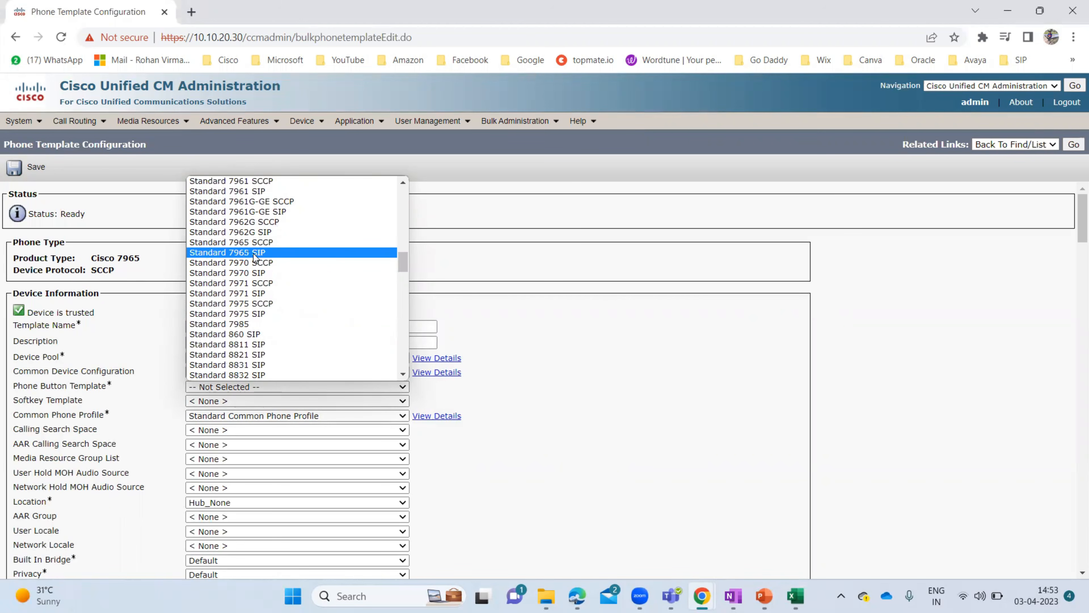
click(286, 242)
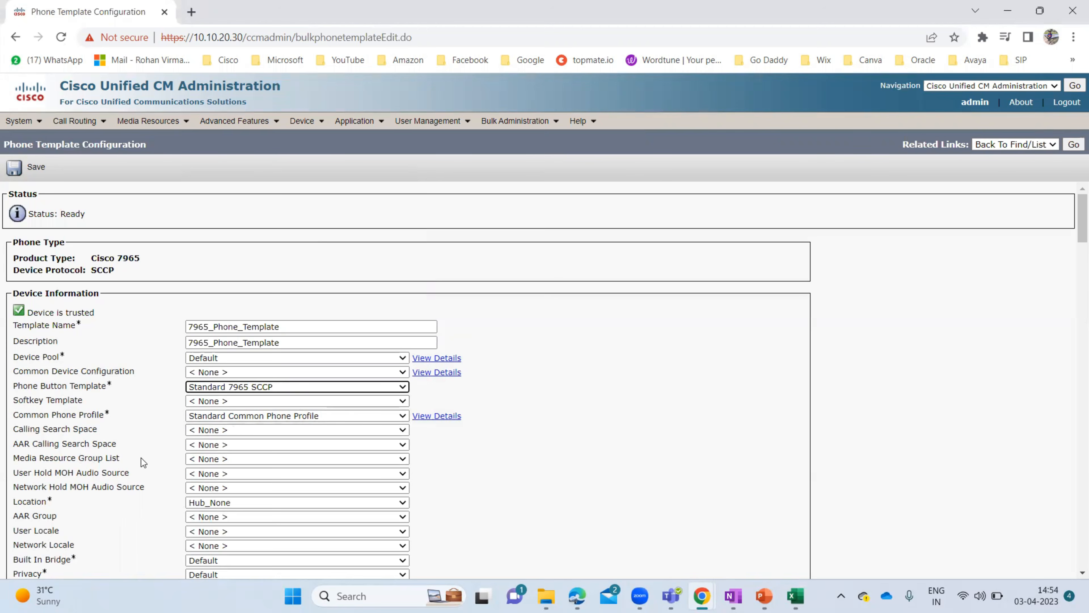
- Review the template's remaining settings and tick Enable Extension Mobility
scroll(141, 458, down, 3)
scroll(531, 367, up, 2)
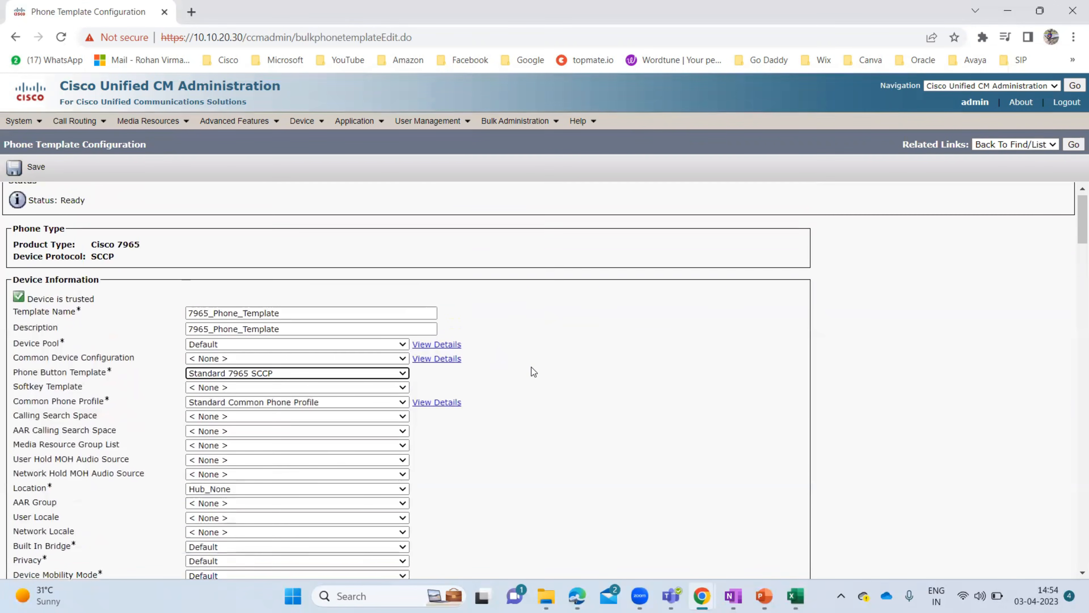
scroll(531, 367, up, 1)
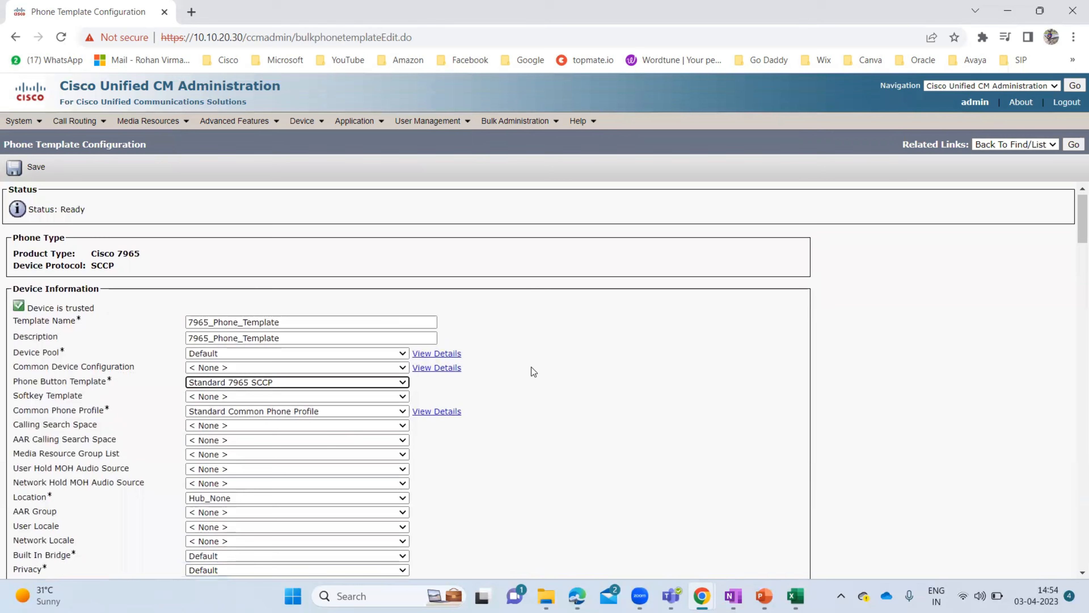
scroll(531, 367, down, 5)
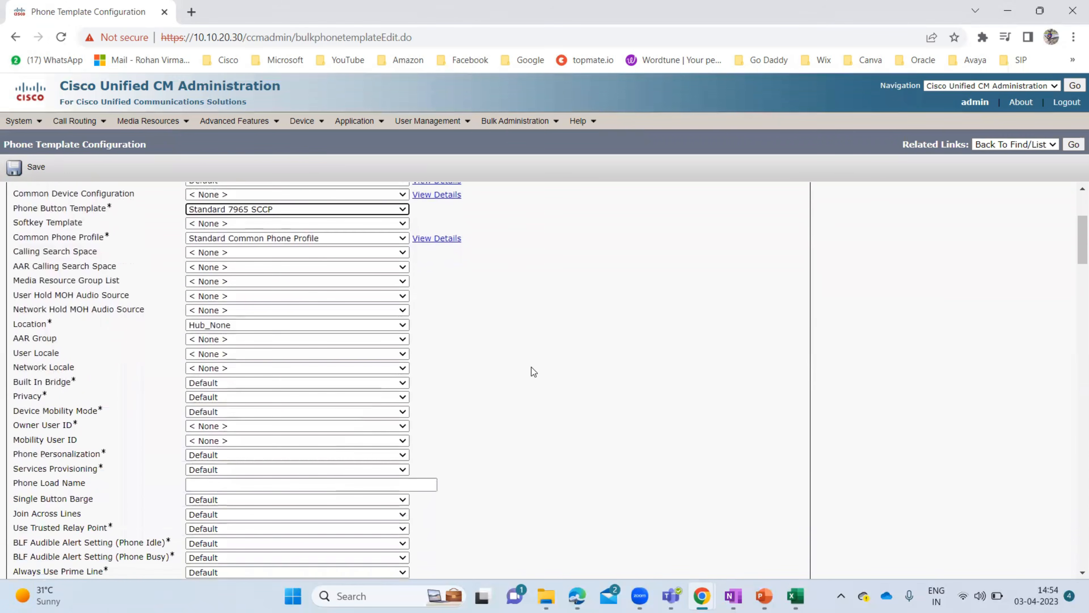
scroll(531, 368, down, 4)
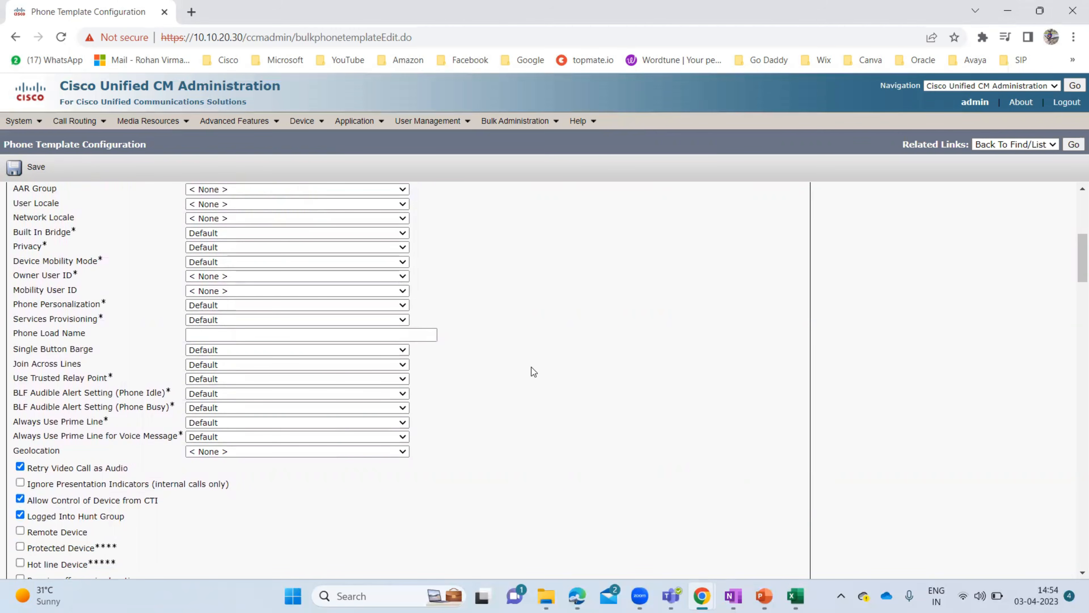
scroll(531, 367, down, 6)
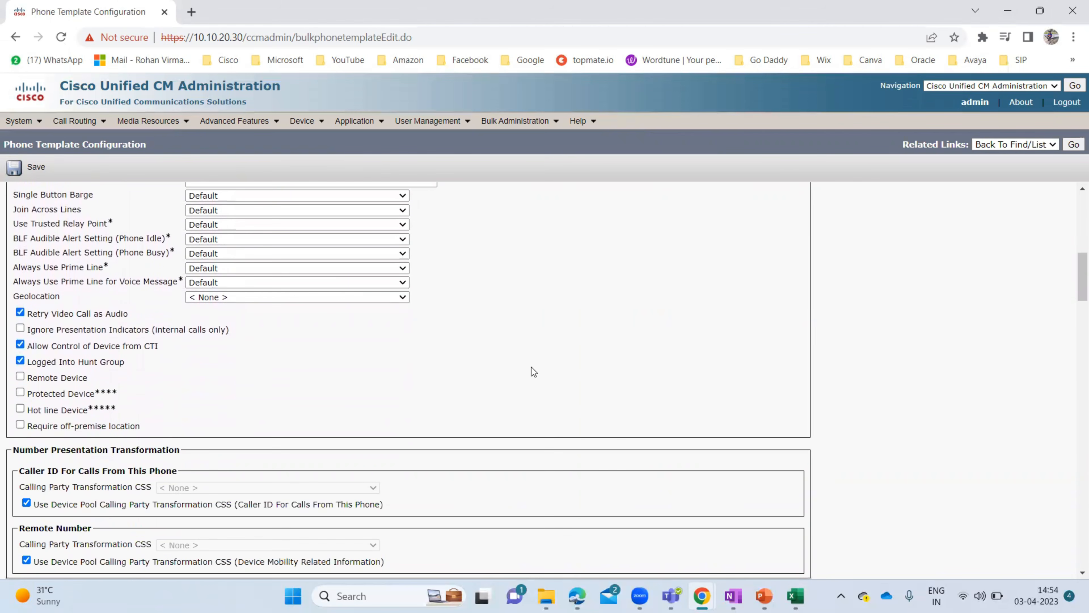
scroll(531, 367, down, 8)
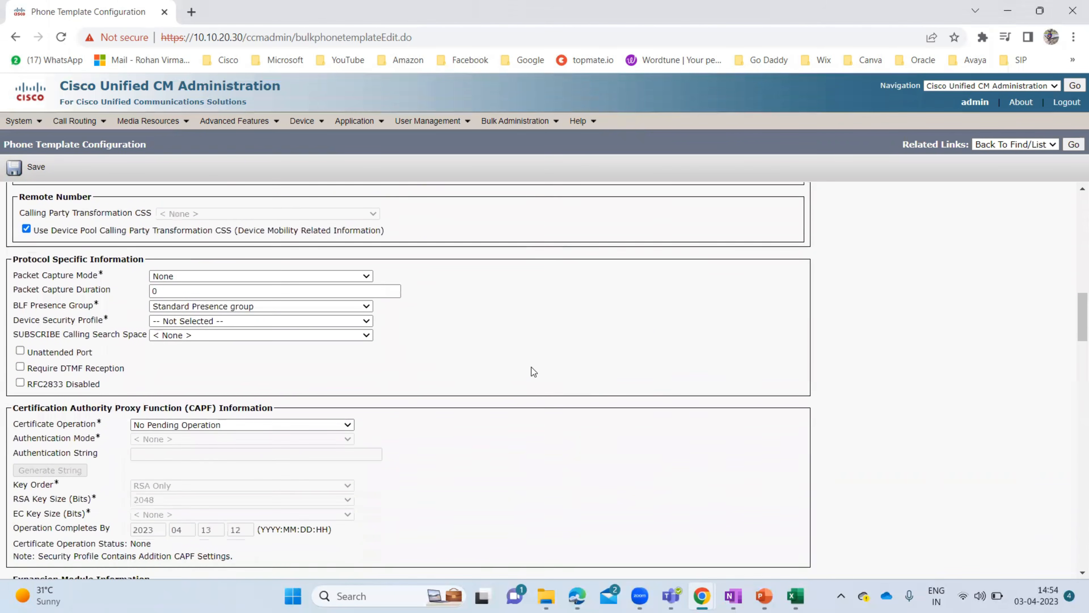
scroll(533, 372, down, 8)
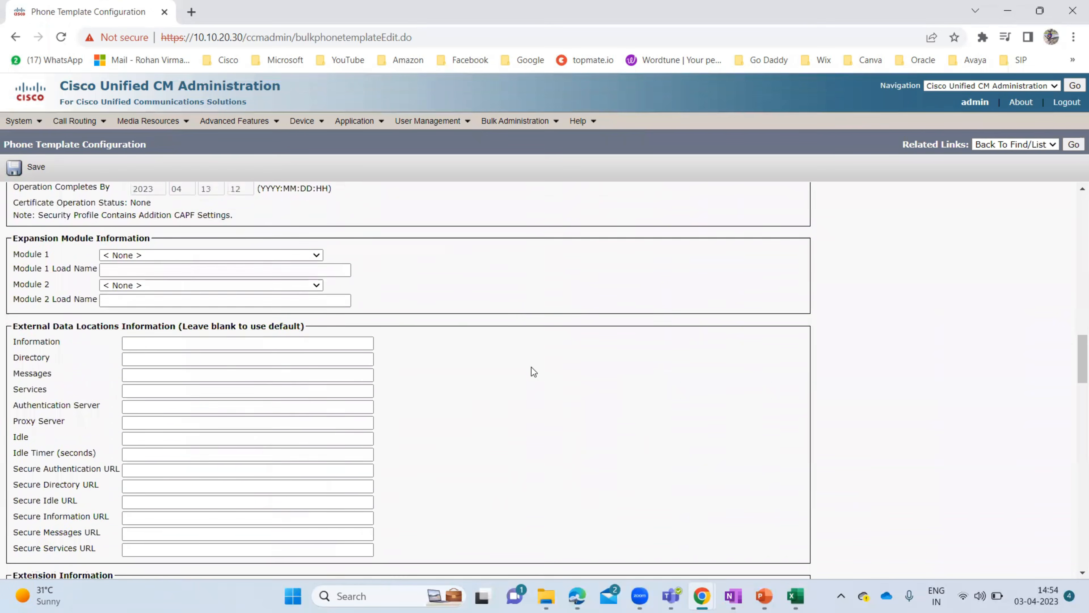
scroll(531, 366, down, 4)
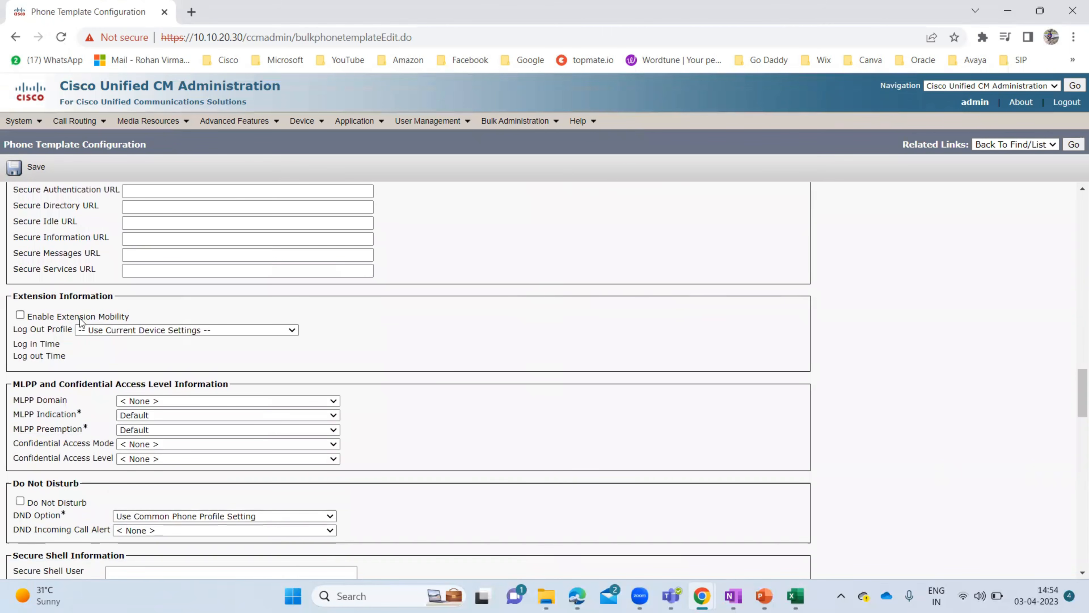
click(20, 316)
- Scroll back to the top of the 7965_Phone_Template form to recheck its settings
scroll(516, 308, down, 10)
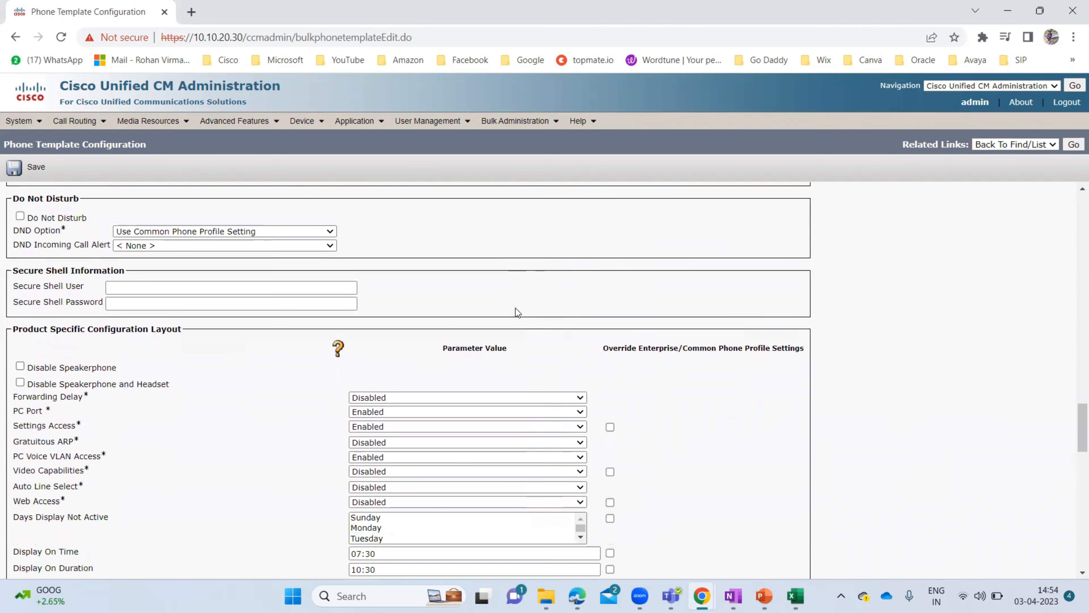
scroll(516, 308, up, 15)
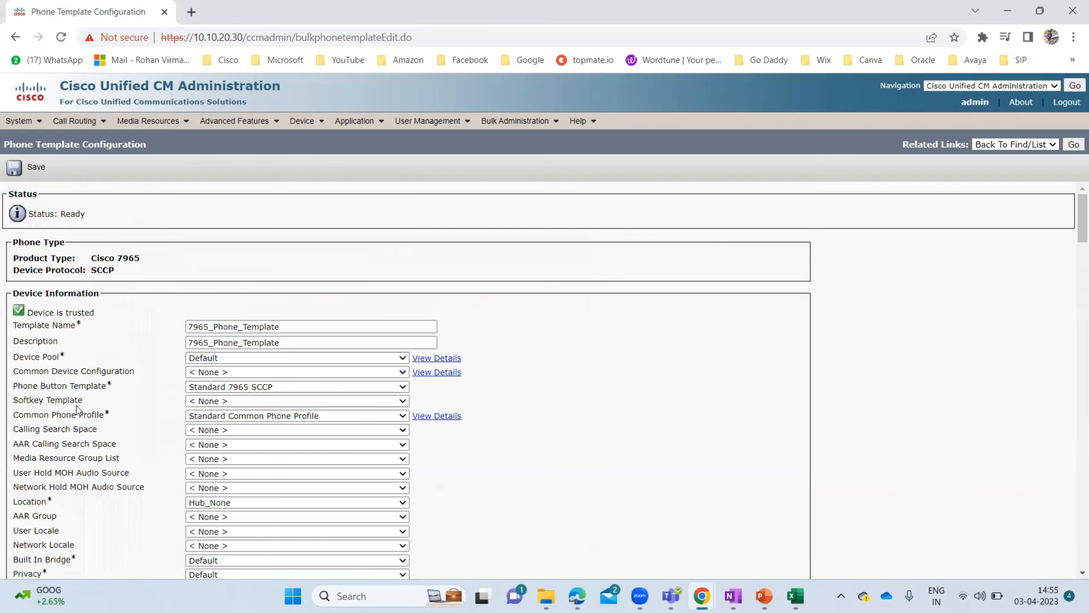
scroll(78, 410, down, 6)
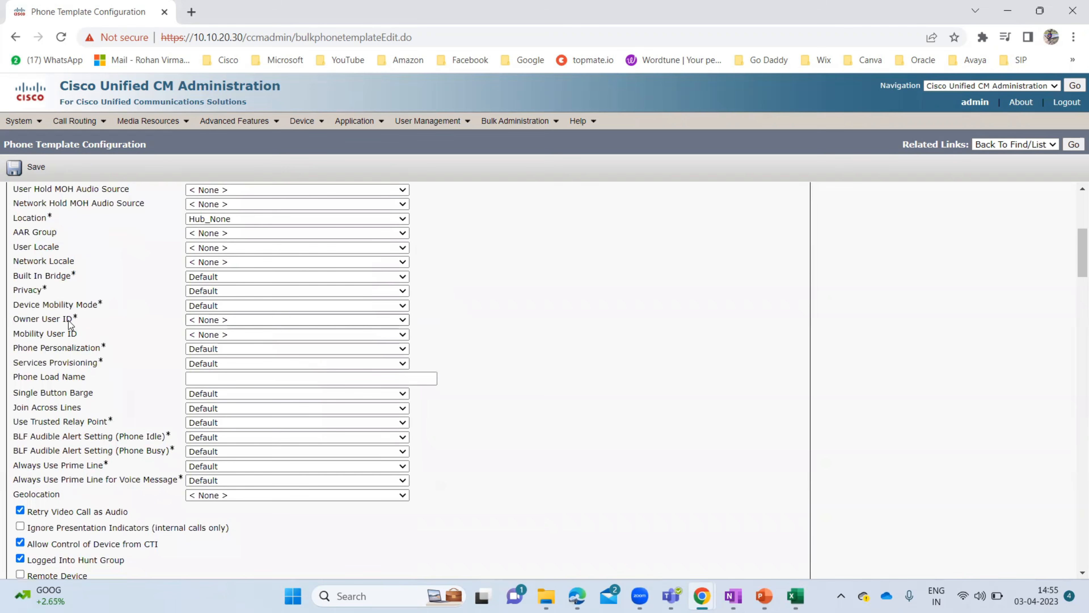
scroll(70, 324, up, 2)
scroll(71, 325, up, 5)
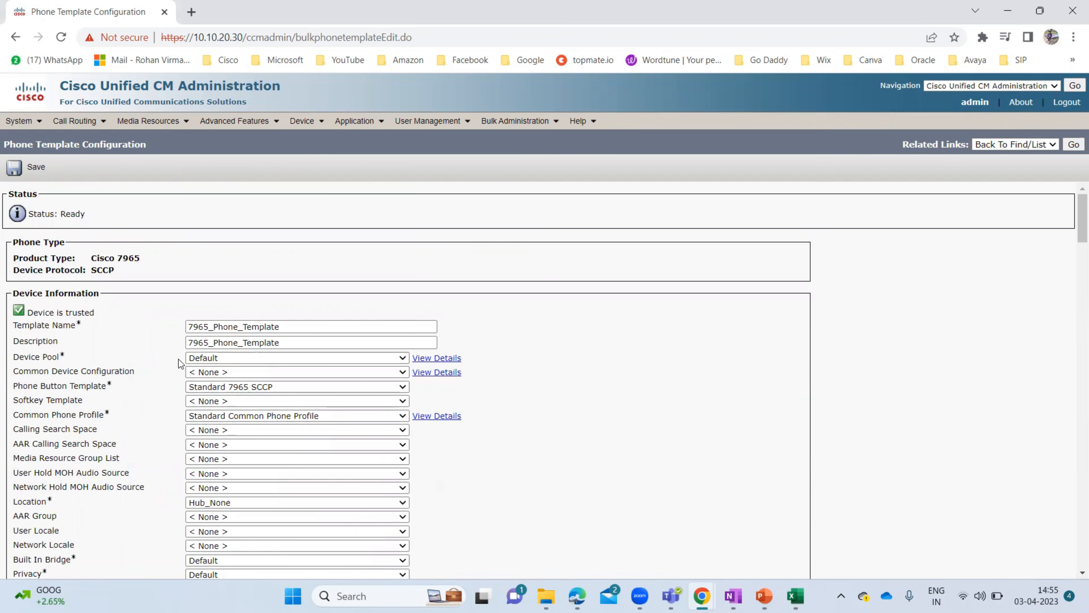
- Keep the Default device pool, attempt a save, and dismiss the missing security profile alert
click(200, 357)
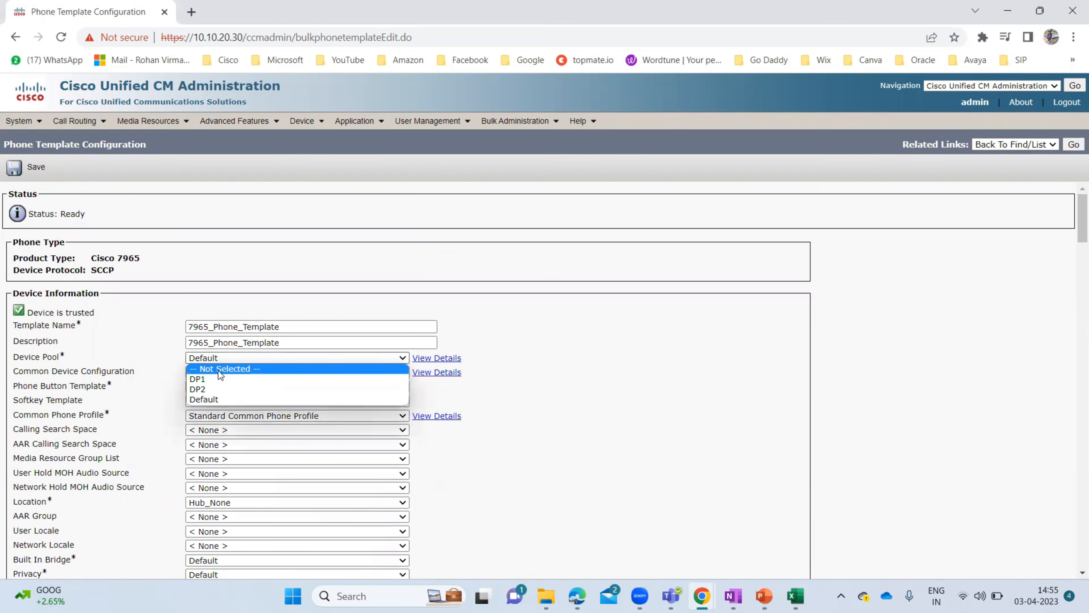
click(139, 401)
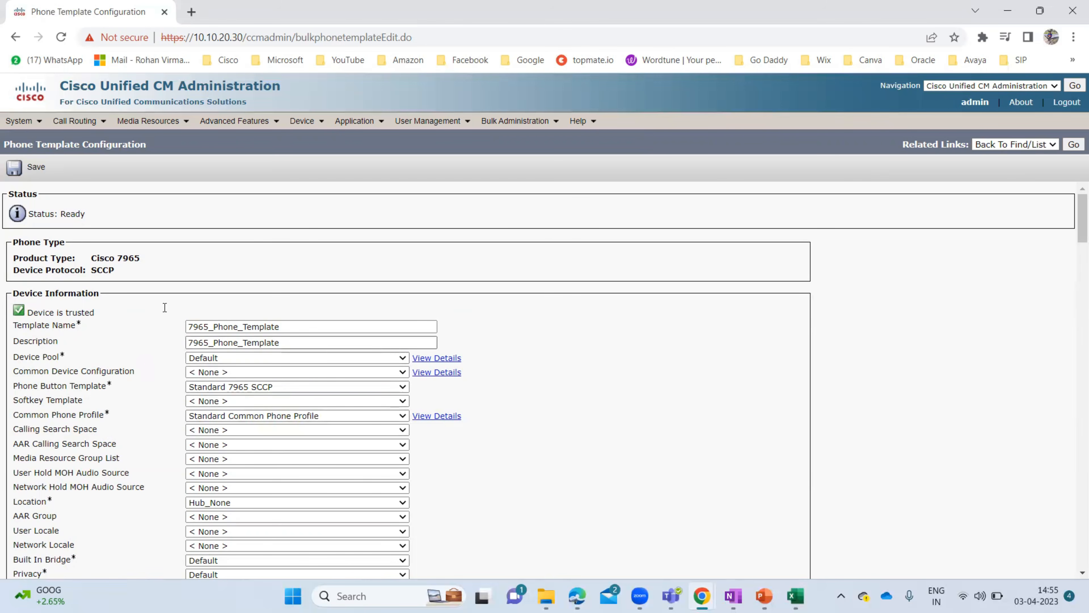
click(36, 168)
click(662, 145)
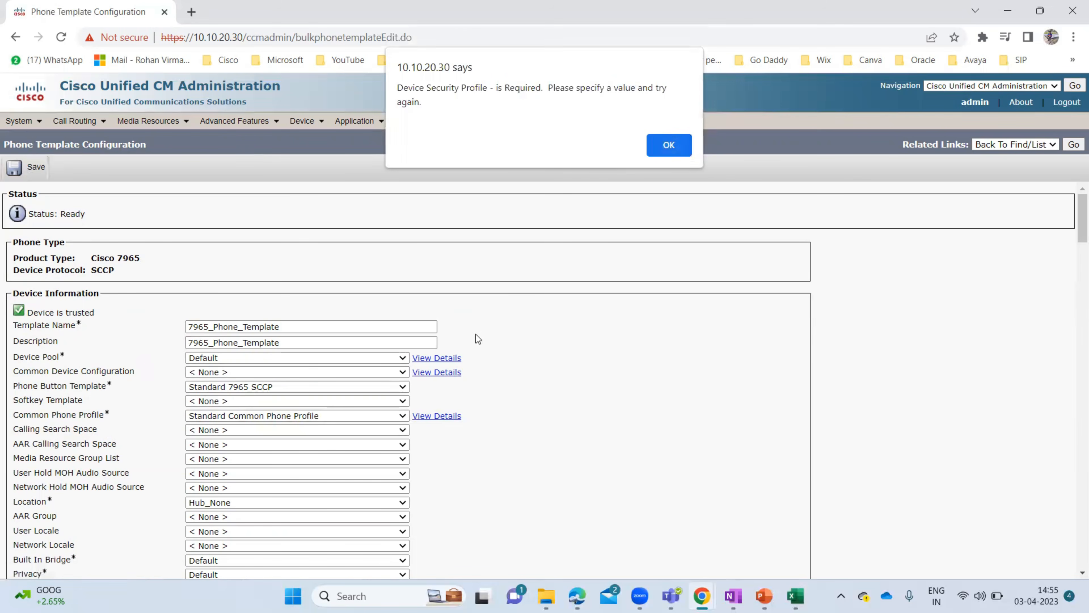
- Set the Device Security Profile to Cisco 7965 - Standard SCCP Non-Secure Profile
scroll(480, 404, down, 5)
scroll(480, 404, down, 10)
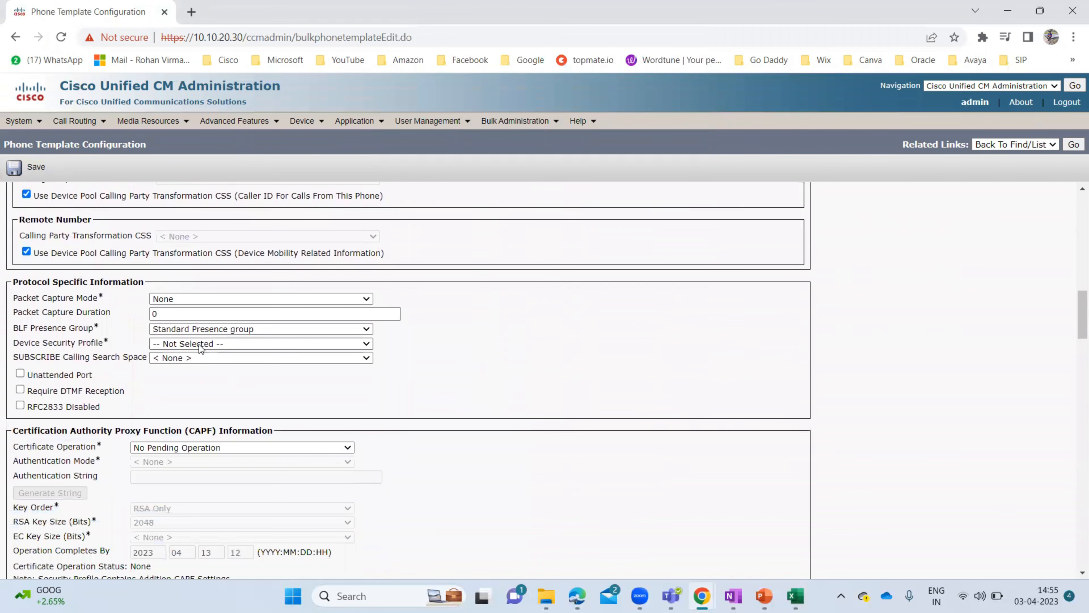
click(199, 344)
click(281, 364)
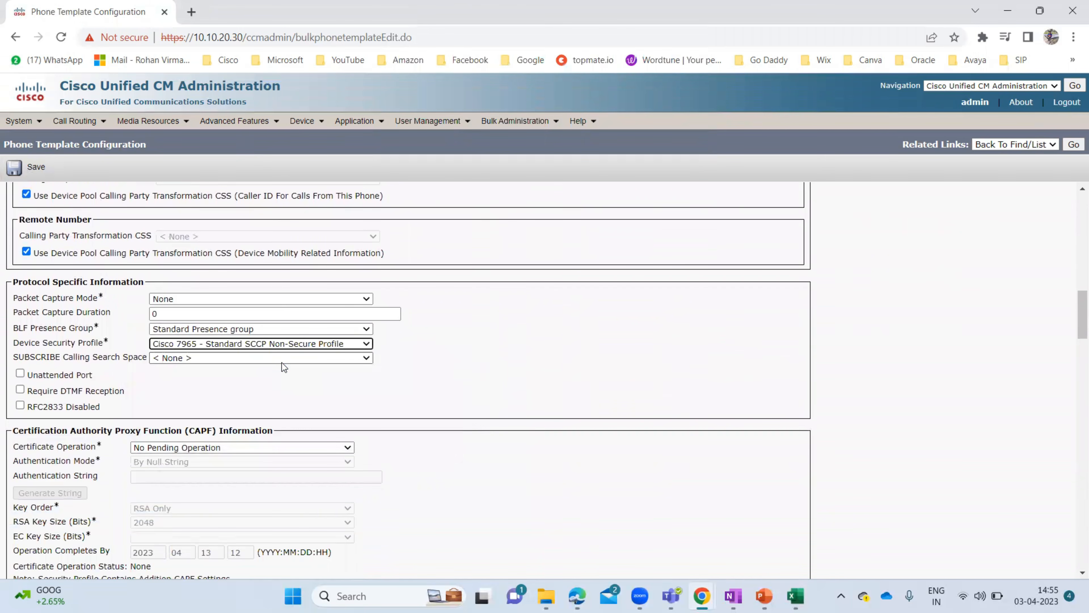
scroll(462, 332, up, 15)
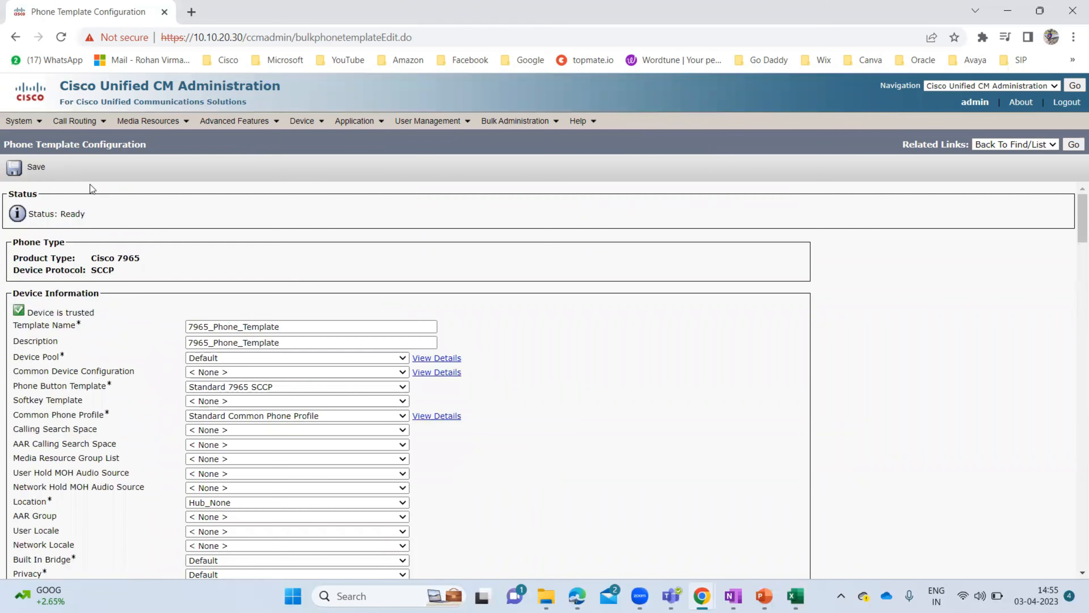
- Save 7965_Phone_Template and start a new line template via 'Line [1] - Add a new DN'
click(32, 174)
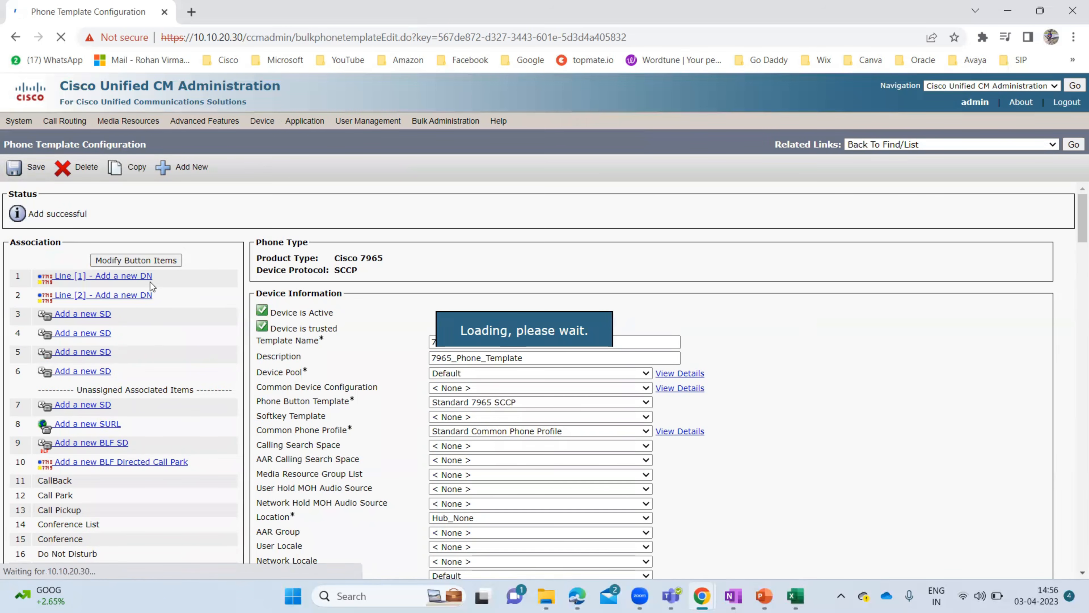
click(124, 277)
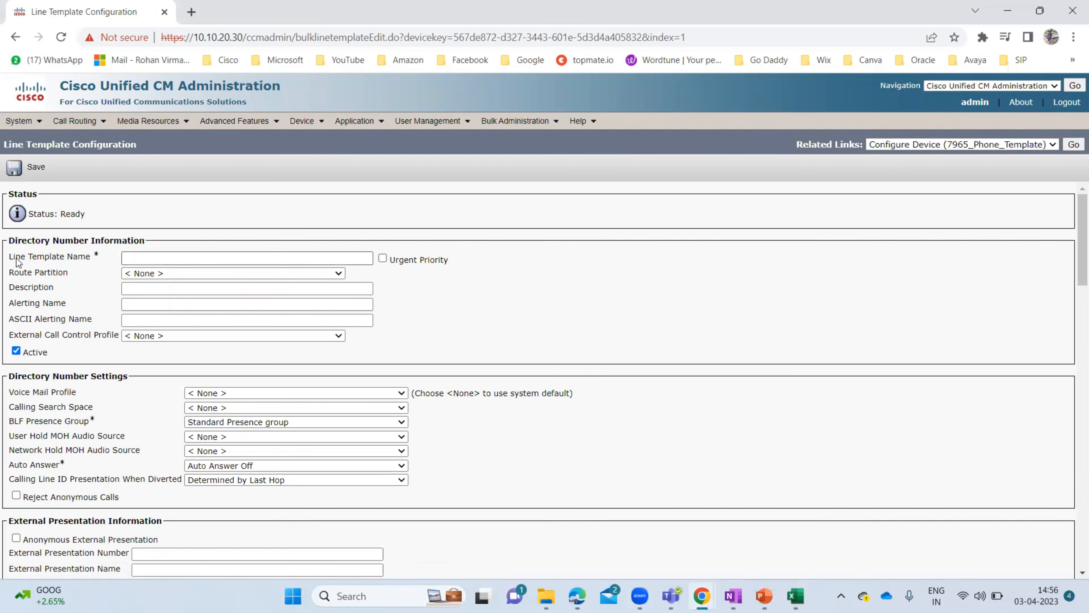
- Enter 7965_Line_template as the Line Template Name and let the page refresh
click(146, 259)
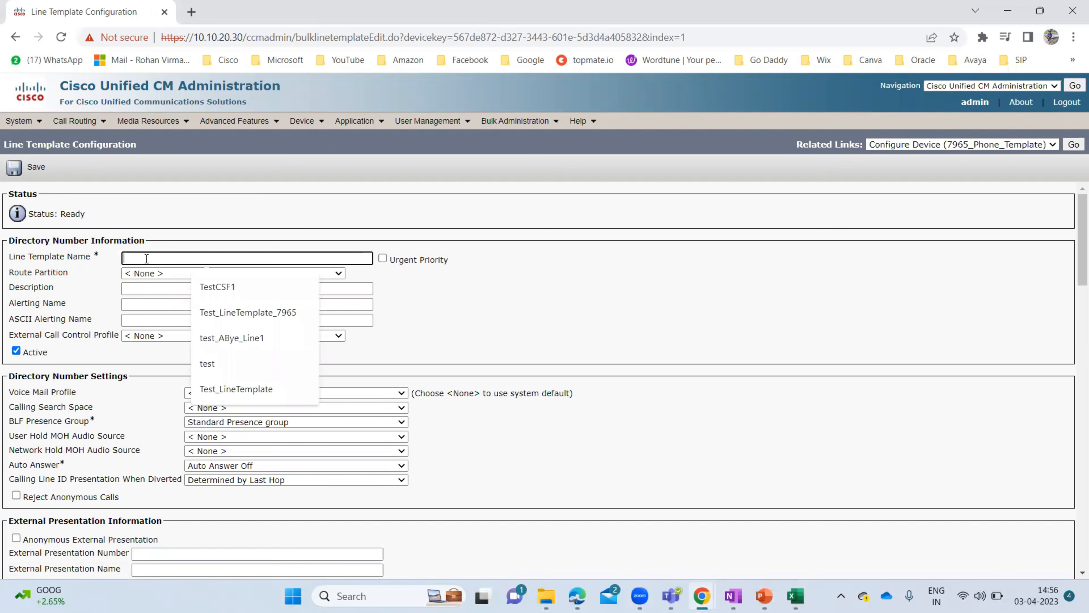
text(7965)
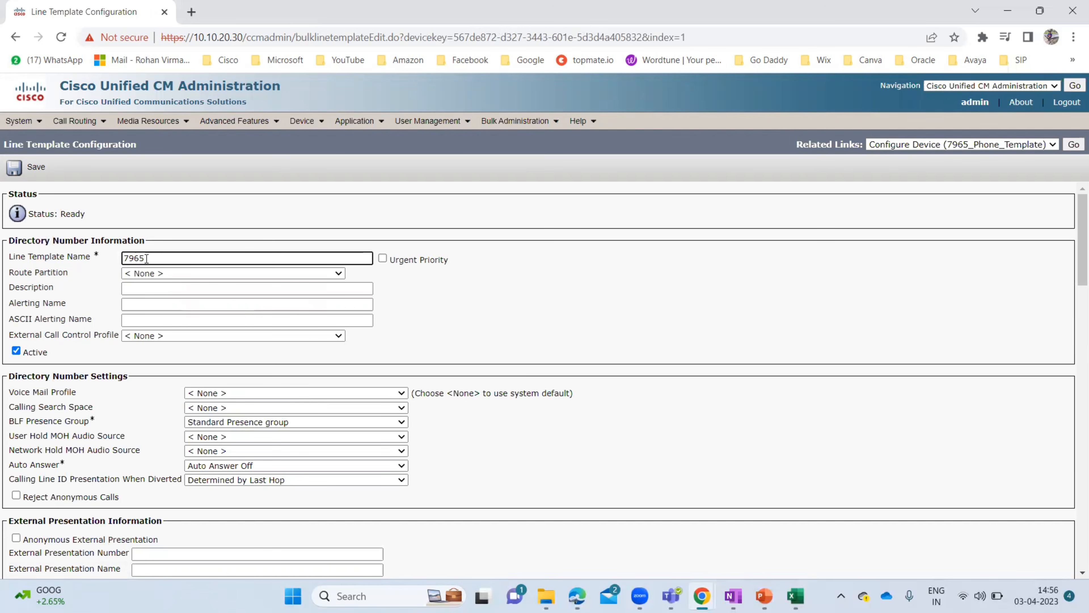
text(_Line)
text(_template)
click(550, 306)
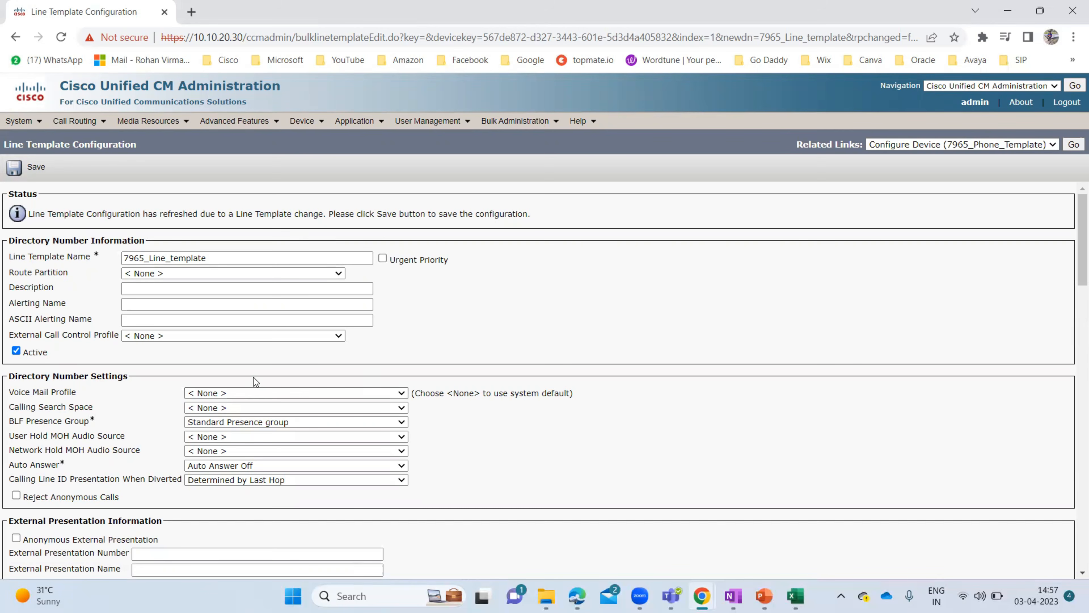
- Set the Voice Mail Profile to Default, leaving the calling search space as None
click(279, 391)
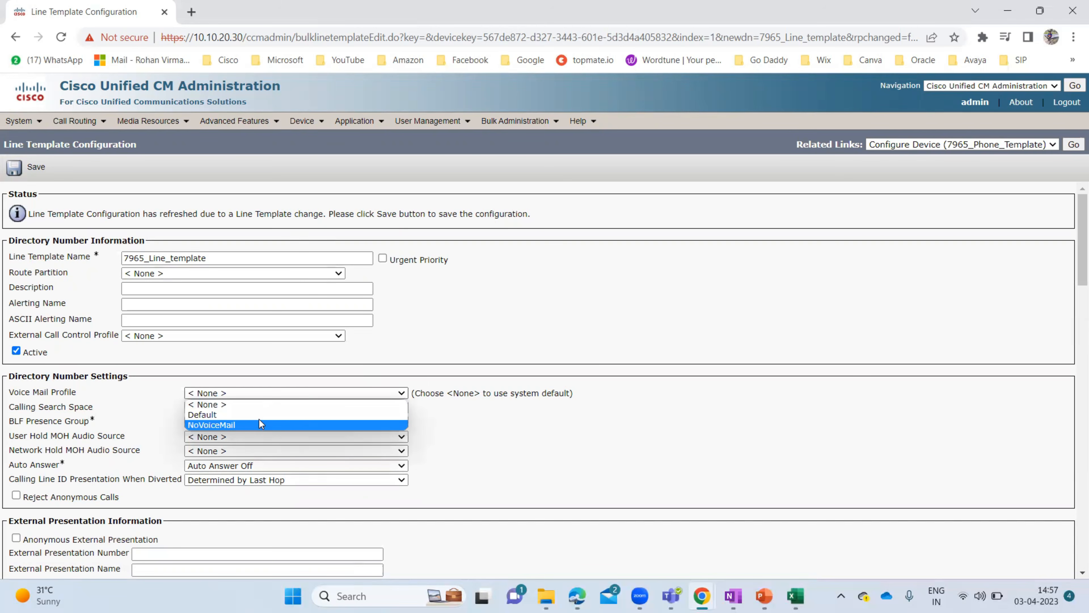
click(269, 413)
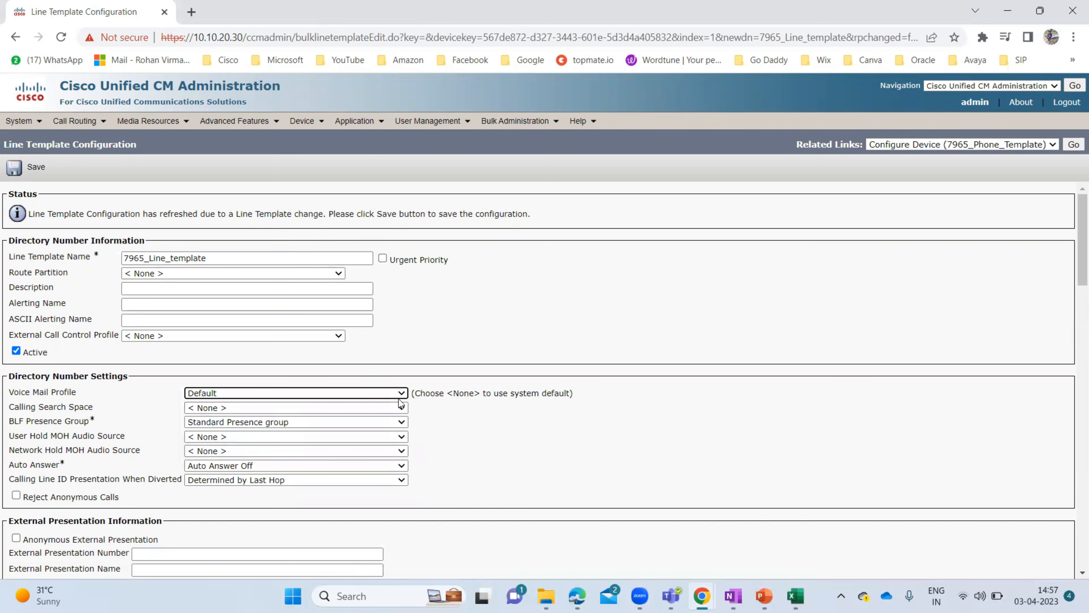
click(594, 410)
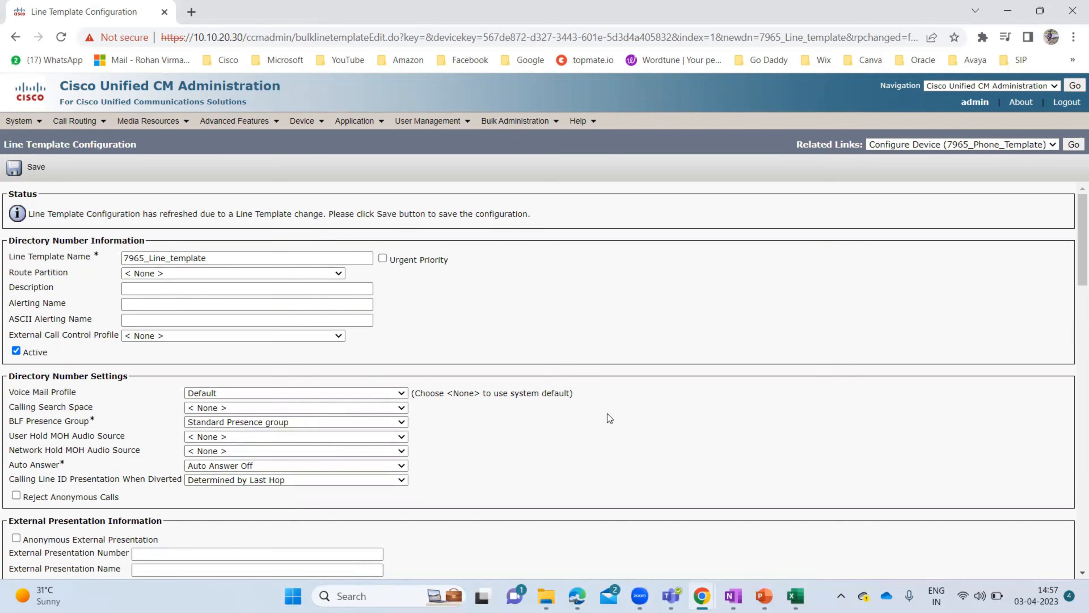
scroll(607, 415, down, 2)
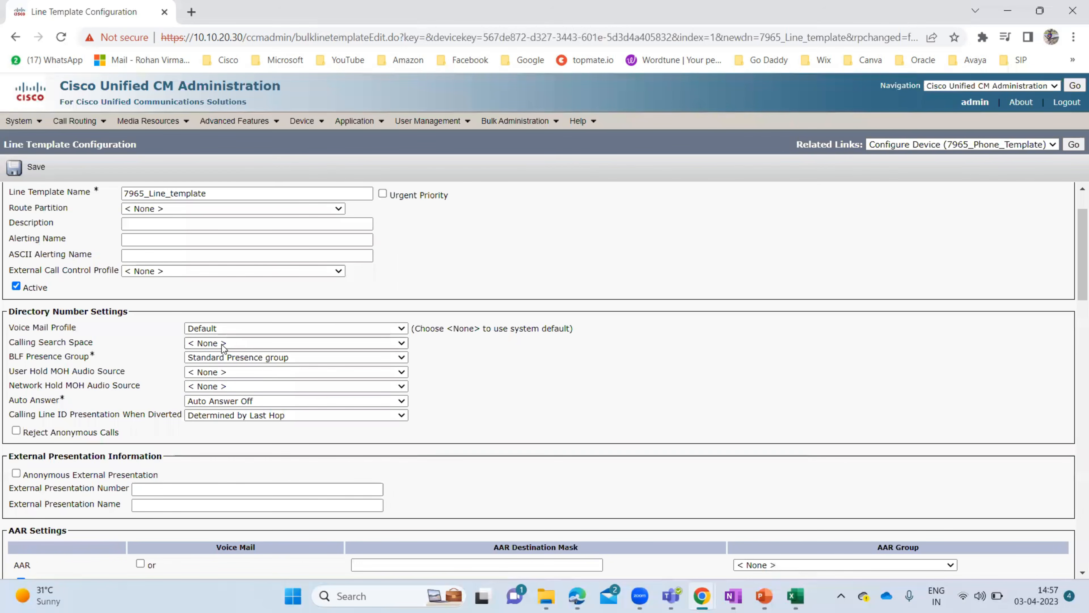
click(241, 344)
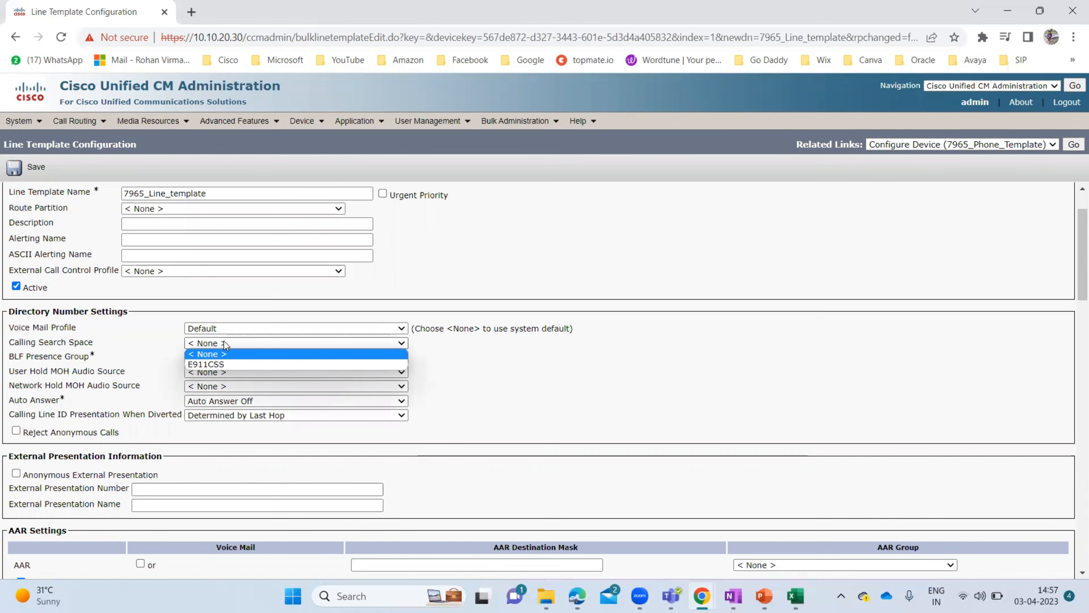
click(462, 382)
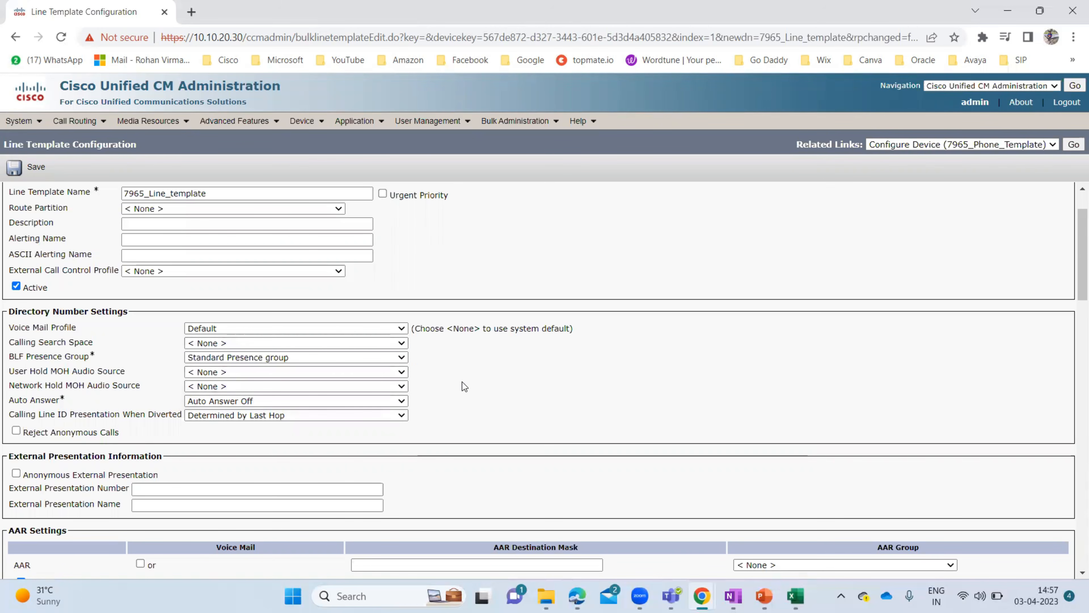
- Send Forward No Answer and Forward Unregistered calls to voicemail
scroll(462, 381, down, 7)
scroll(462, 381, down, 1)
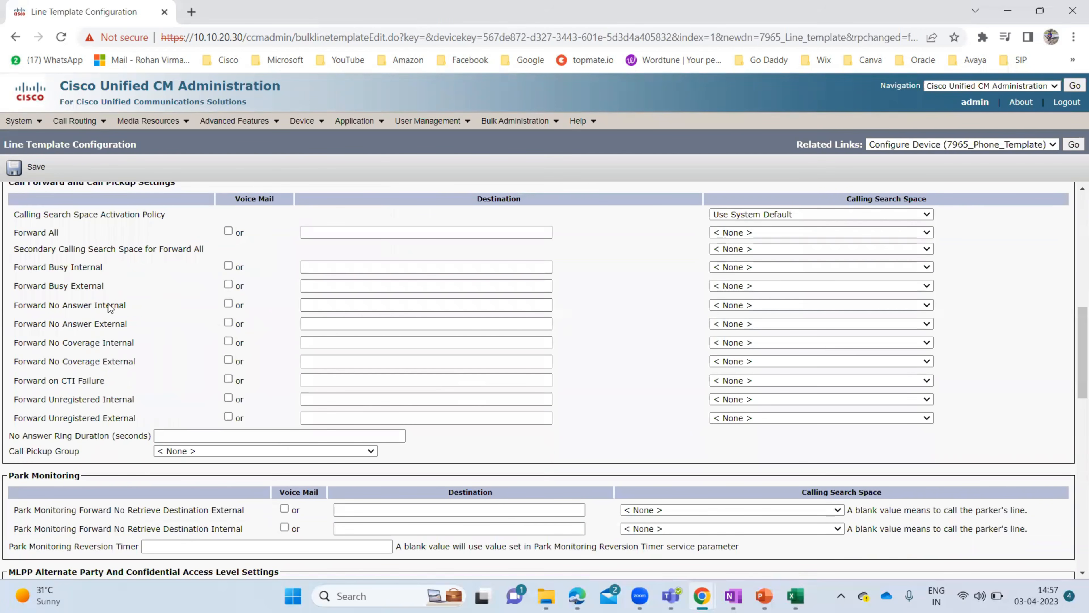
click(228, 304)
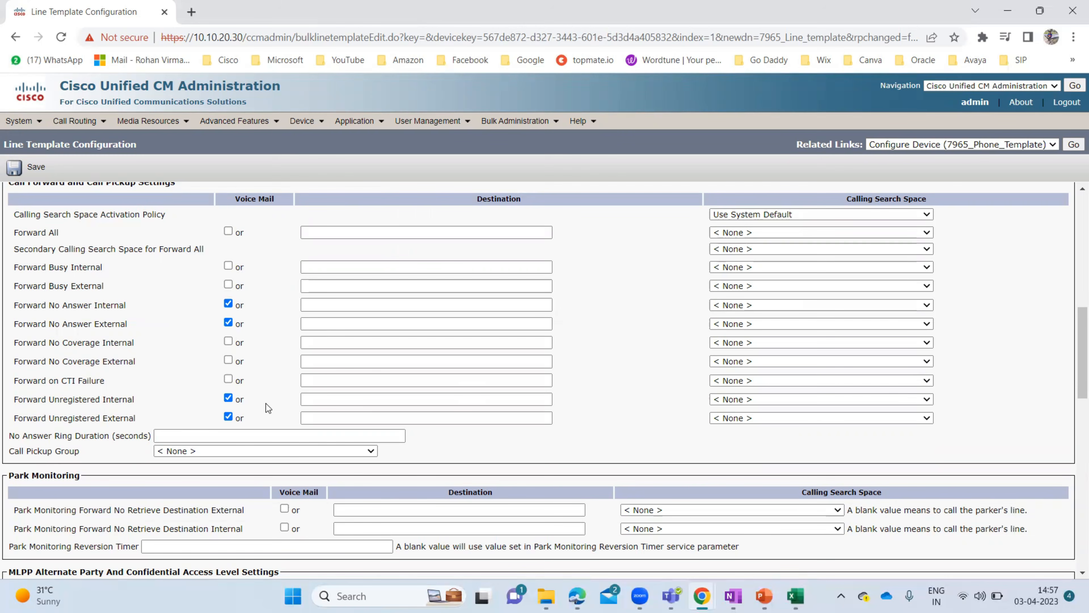
scroll(268, 408, down, 5)
scroll(266, 404, down, 2)
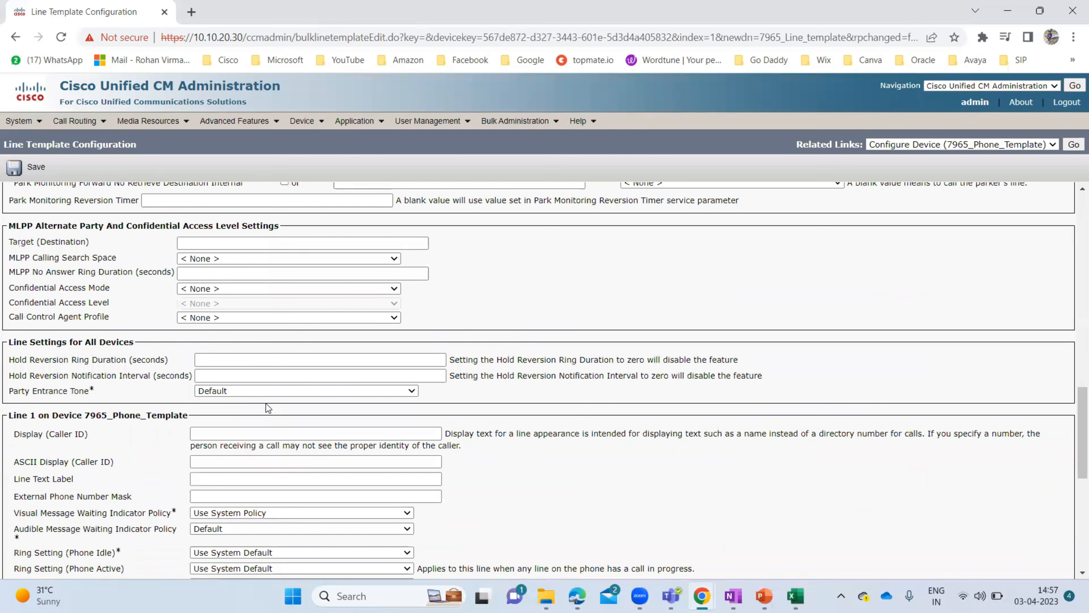
scroll(266, 403, up, 5)
scroll(41, 305, down, 1)
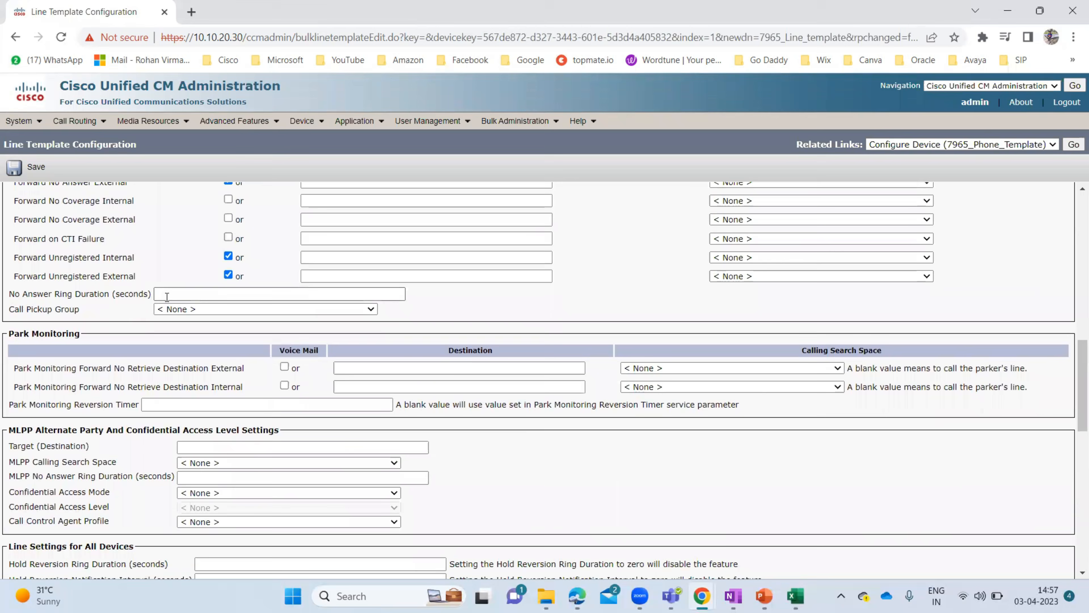
- Set No Answer Ring Duration to 20 seconds and save the line template
click(178, 294)
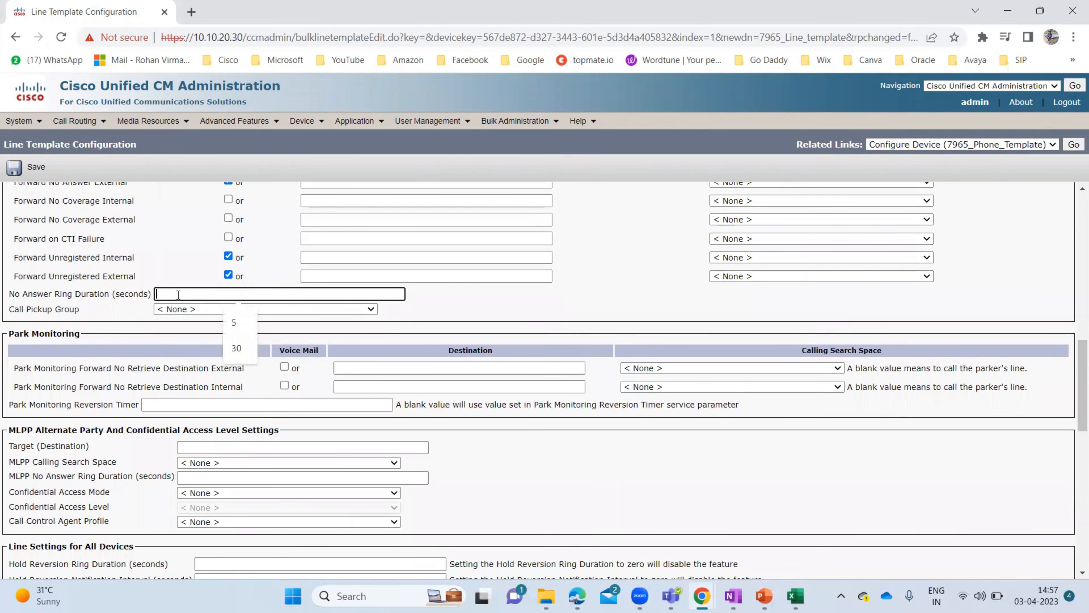
text(20)
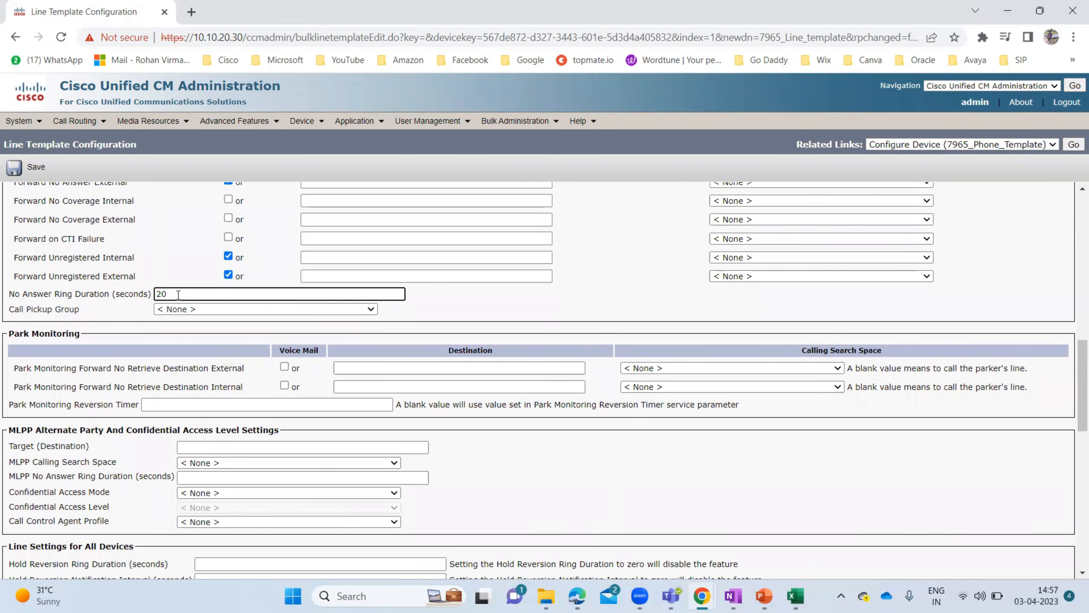
click(473, 296)
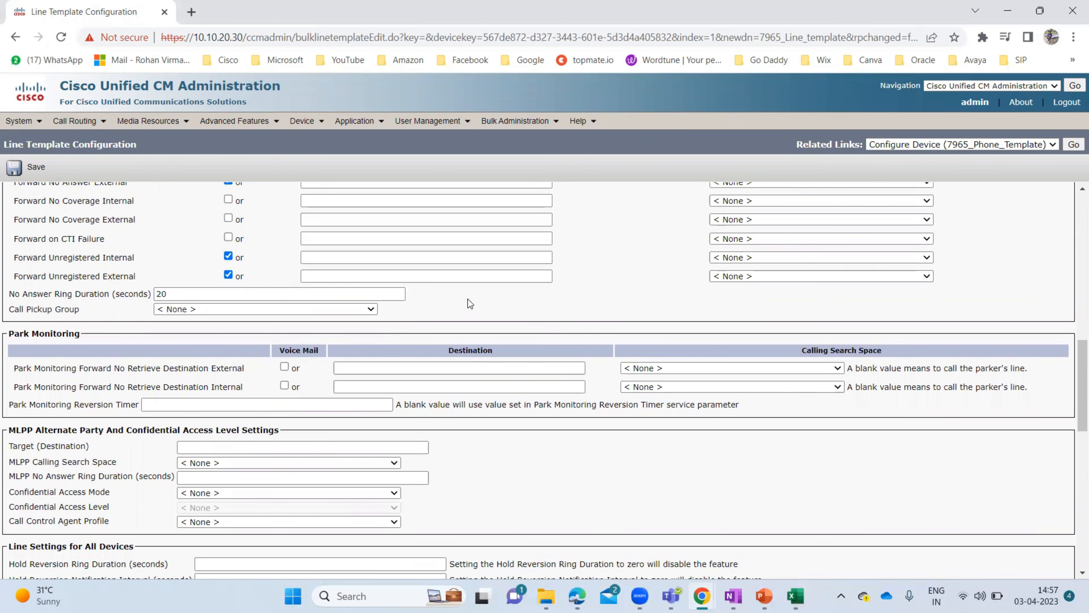
scroll(457, 301, down, 2)
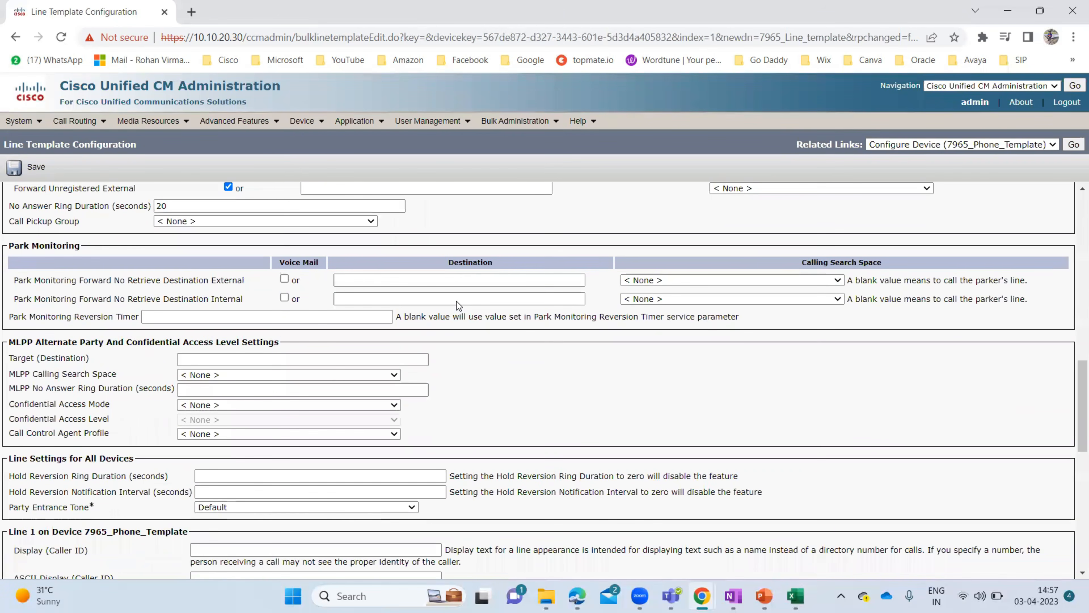
scroll(457, 301, down, 12)
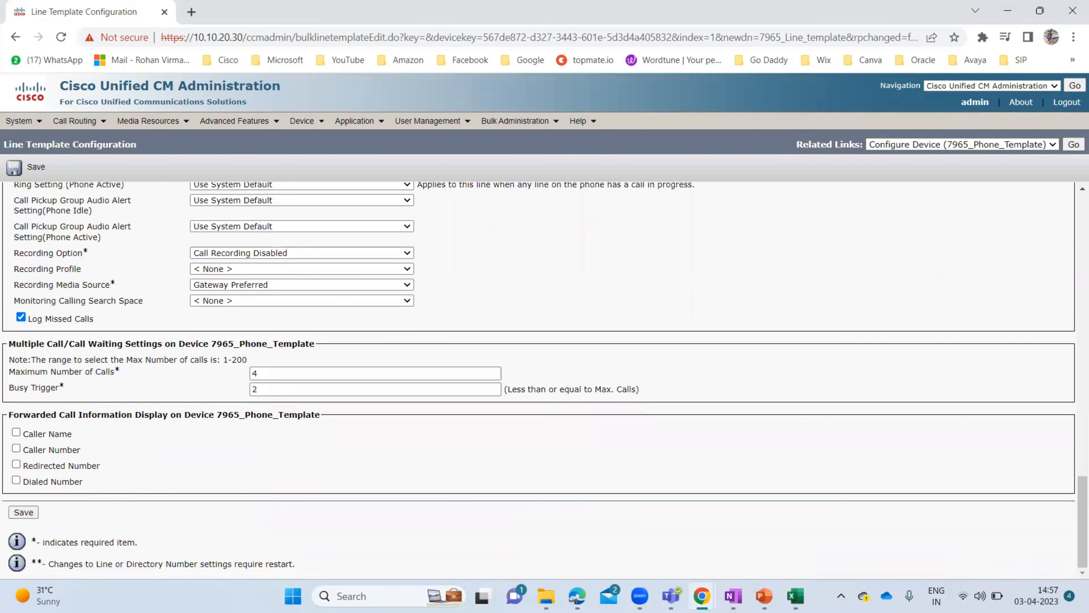
click(28, 514)
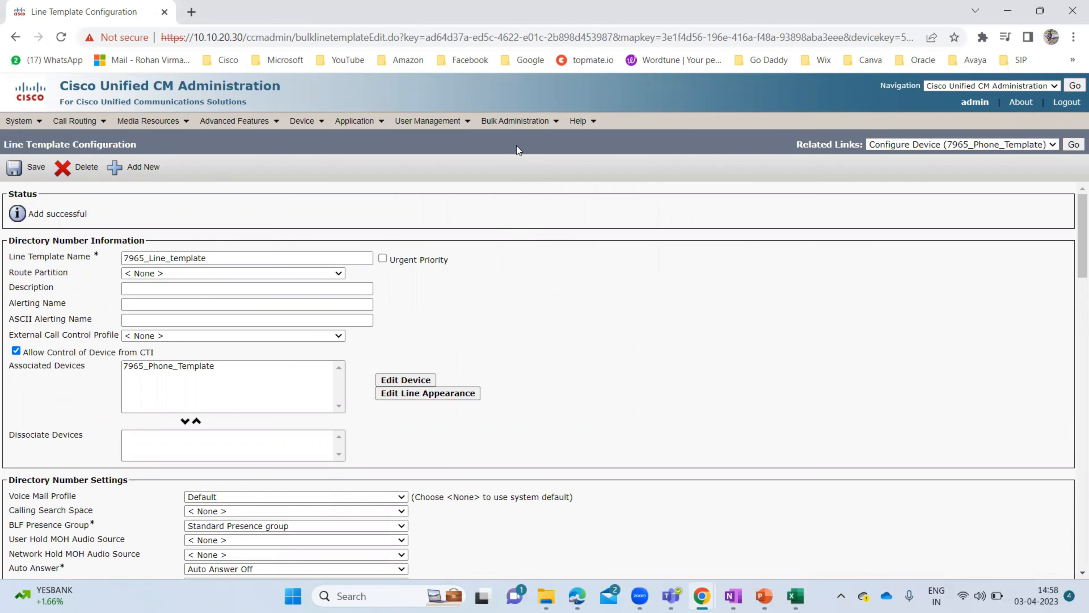
- Go to Bulk Administration > Users > User Template
click(514, 120)
mouse_move(528, 174)
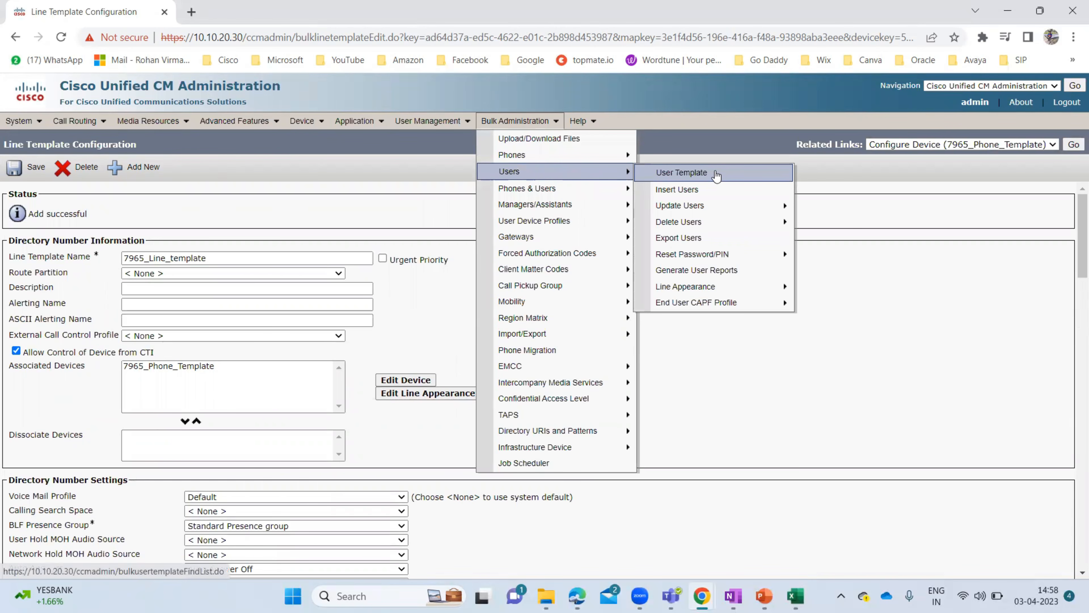
click(716, 173)
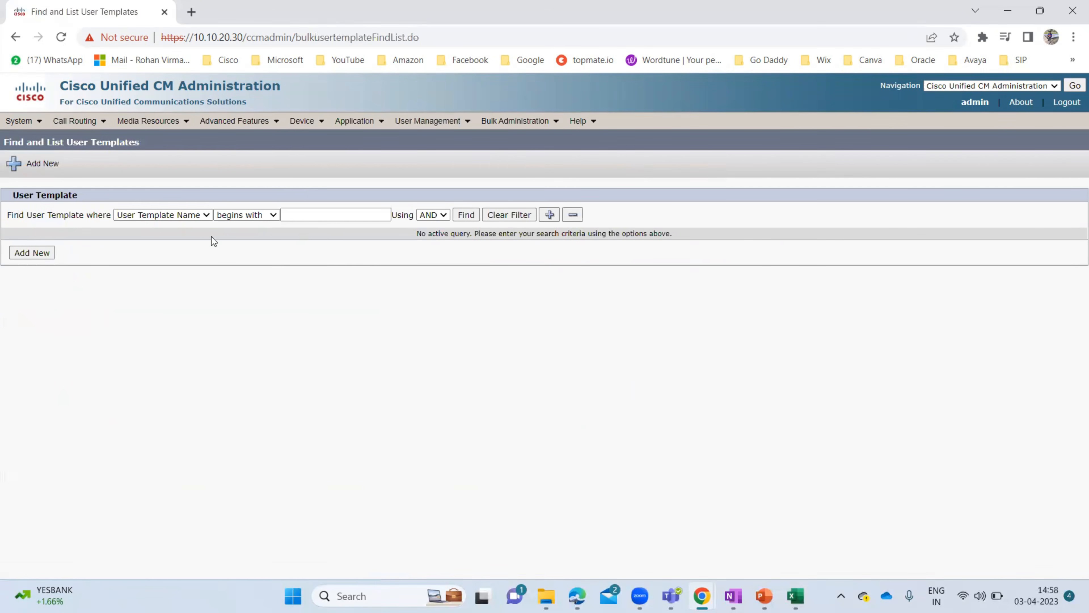
- Add a new user template and name it TestUser_template, replacing the hyphen with an underscore
click(32, 253)
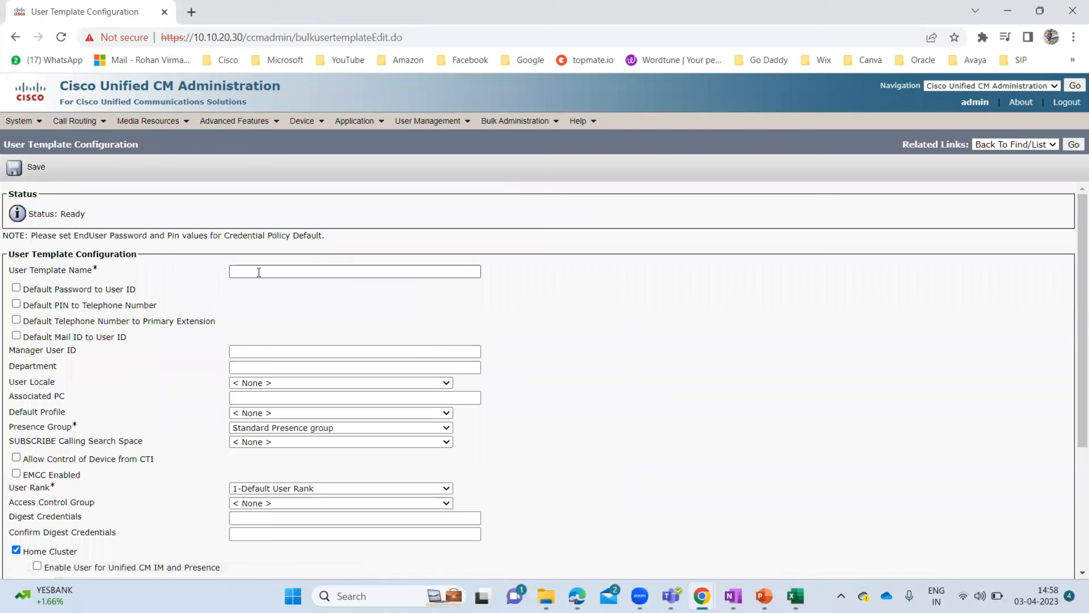
click(259, 272)
text(test)
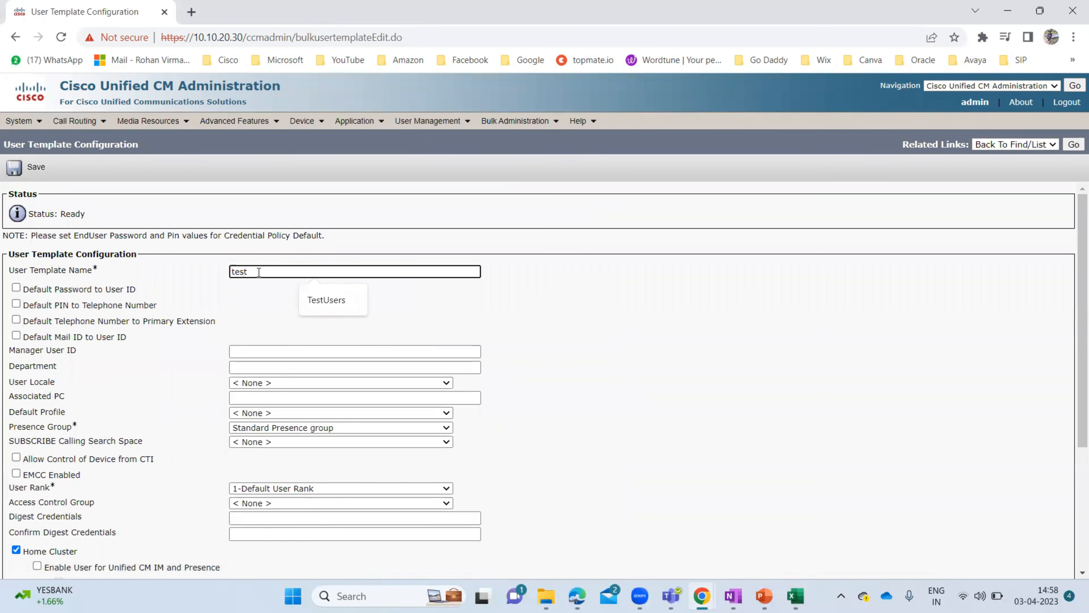
key(BackSpace)
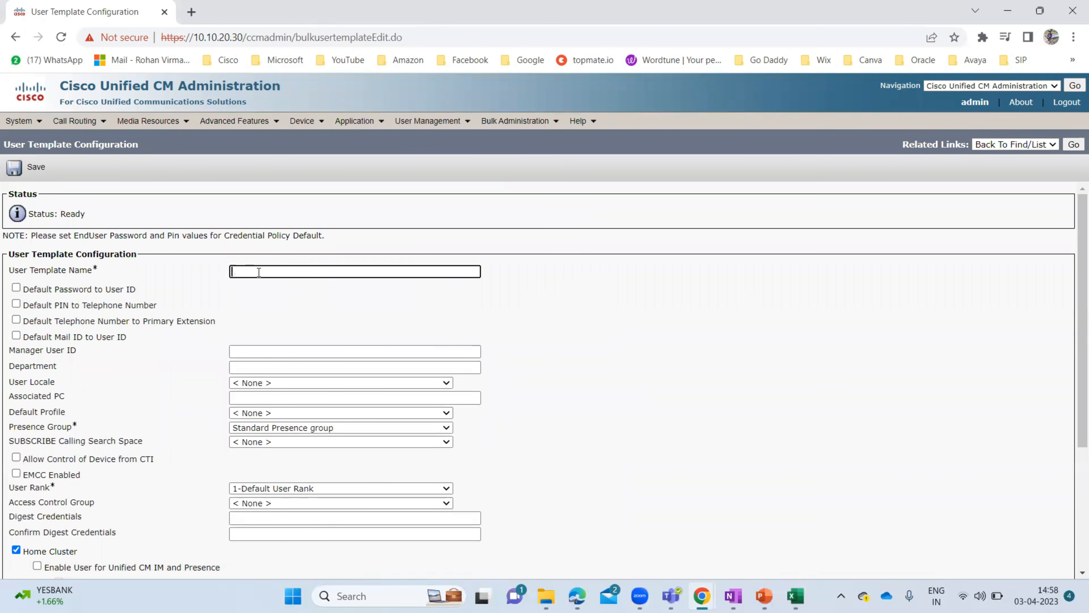
text(TestUser)
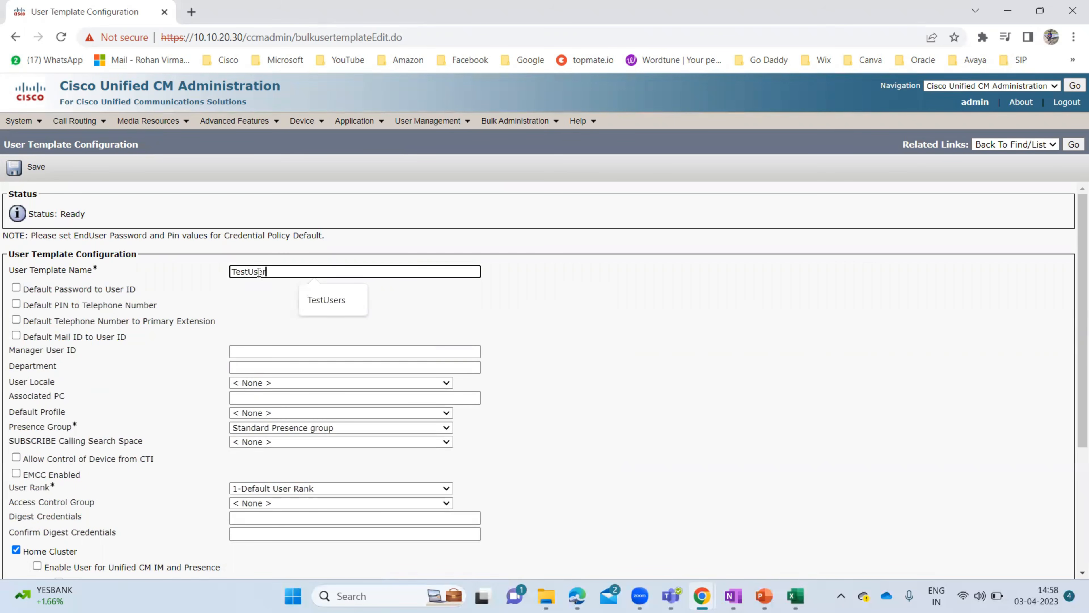
text(-template)
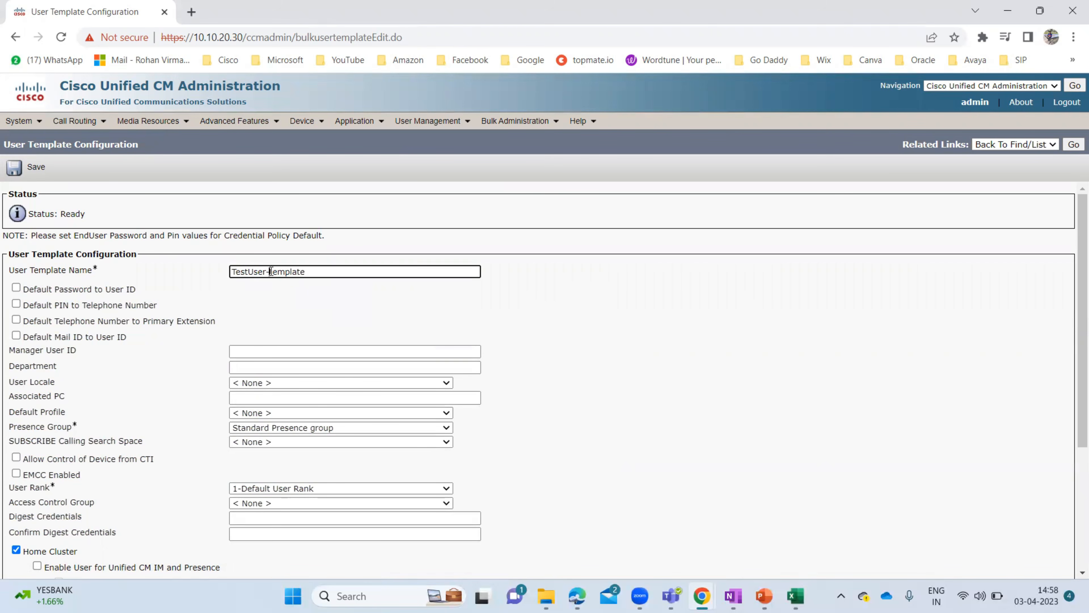
click(271, 271)
key(BackSpace)
text(_)
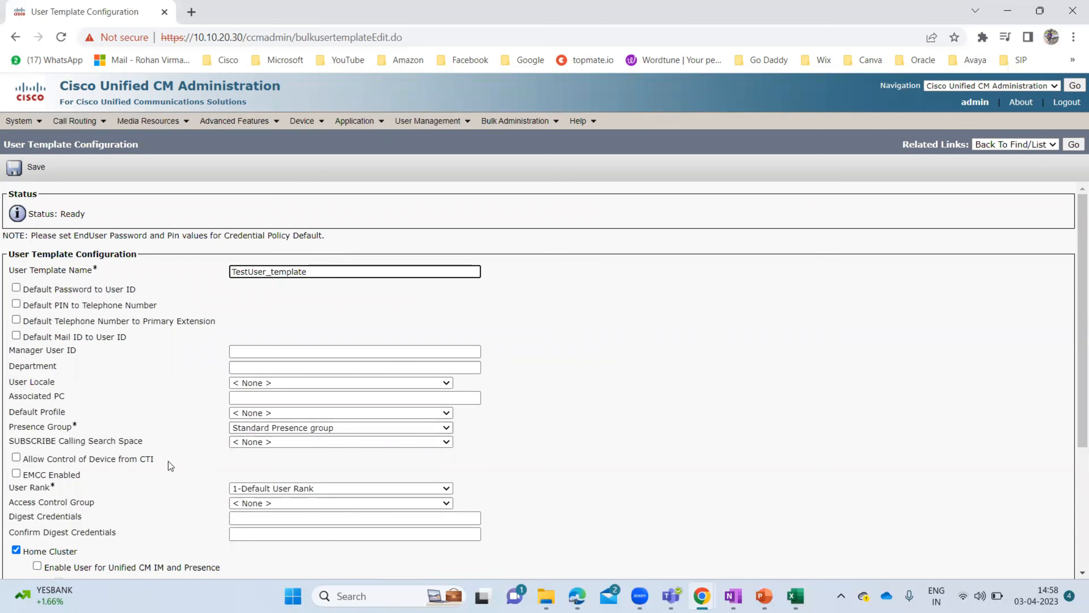
- Tick Enable User for Unified CM IM and Presence and Include meeting information, keeping Assigned Presence Server None
scroll(168, 462, down, 3)
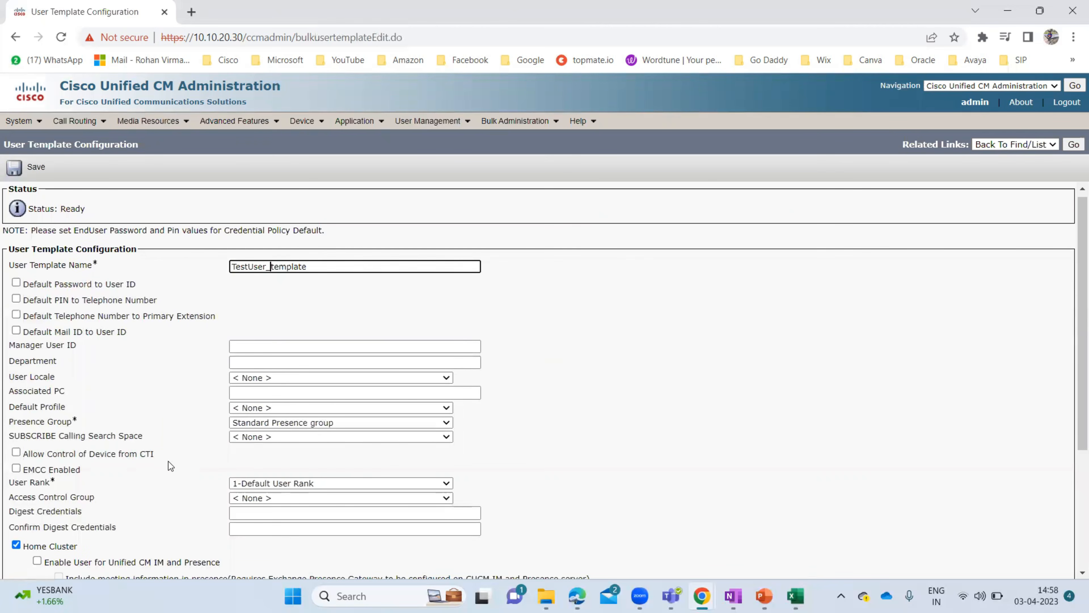
scroll(169, 464, down, 2)
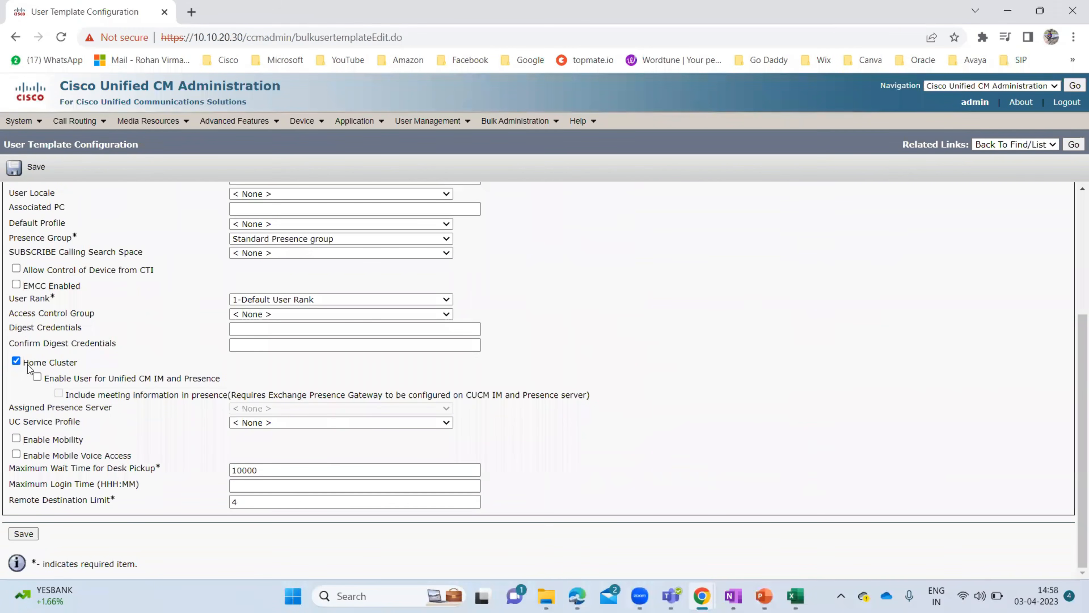
click(37, 377)
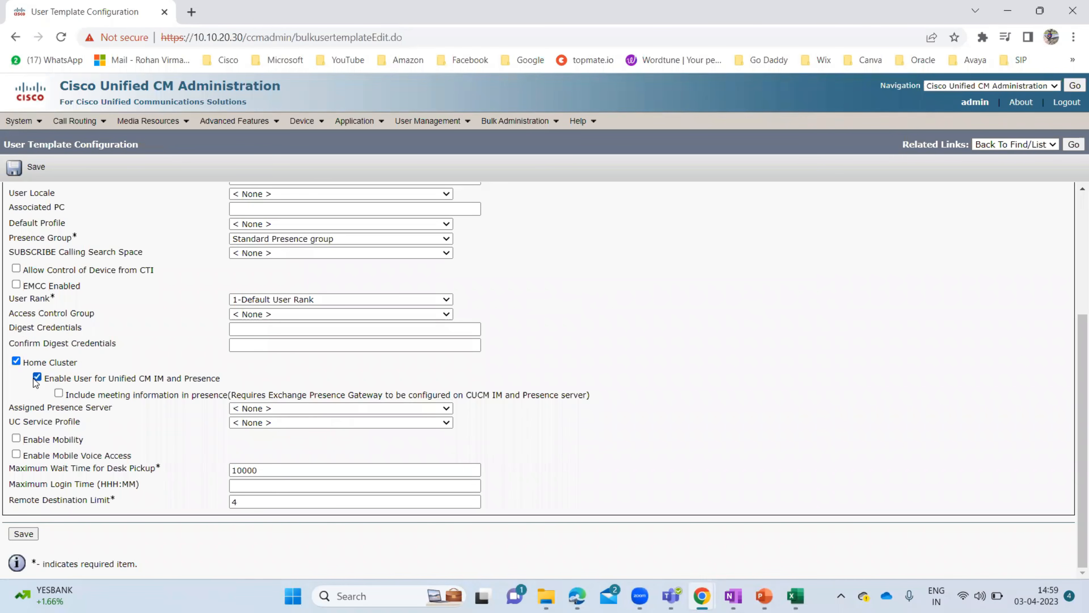
click(58, 393)
click(253, 421)
click(282, 409)
click(282, 408)
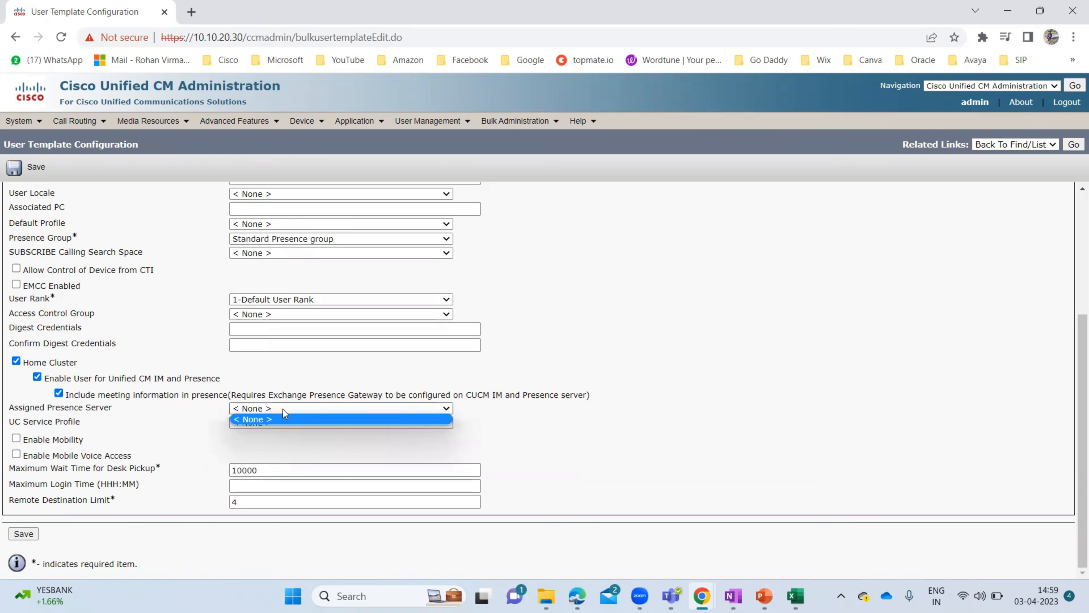
click(574, 407)
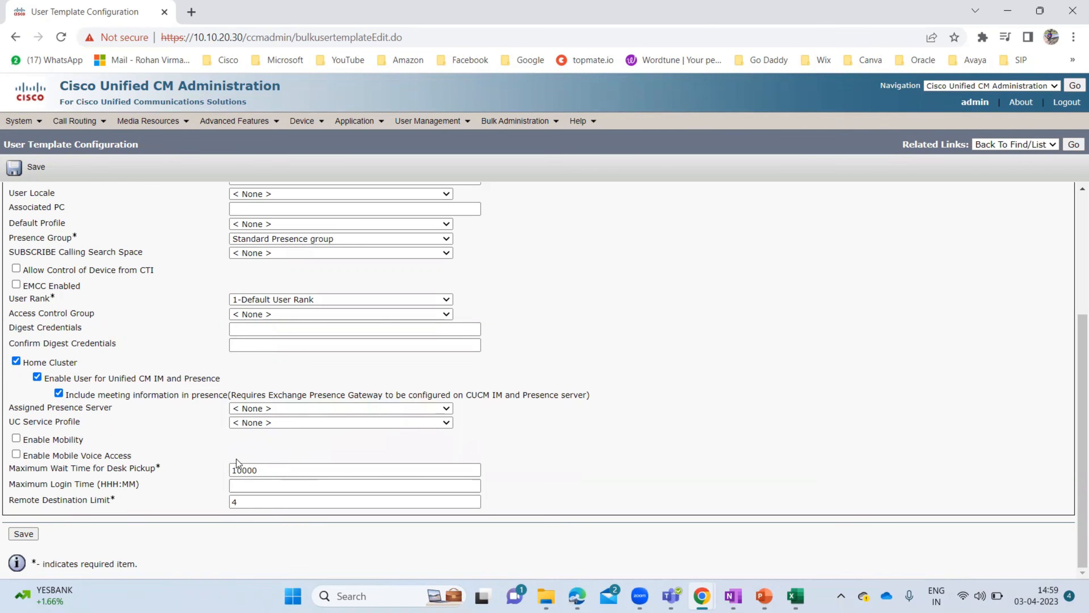
scroll(214, 384, up, 5)
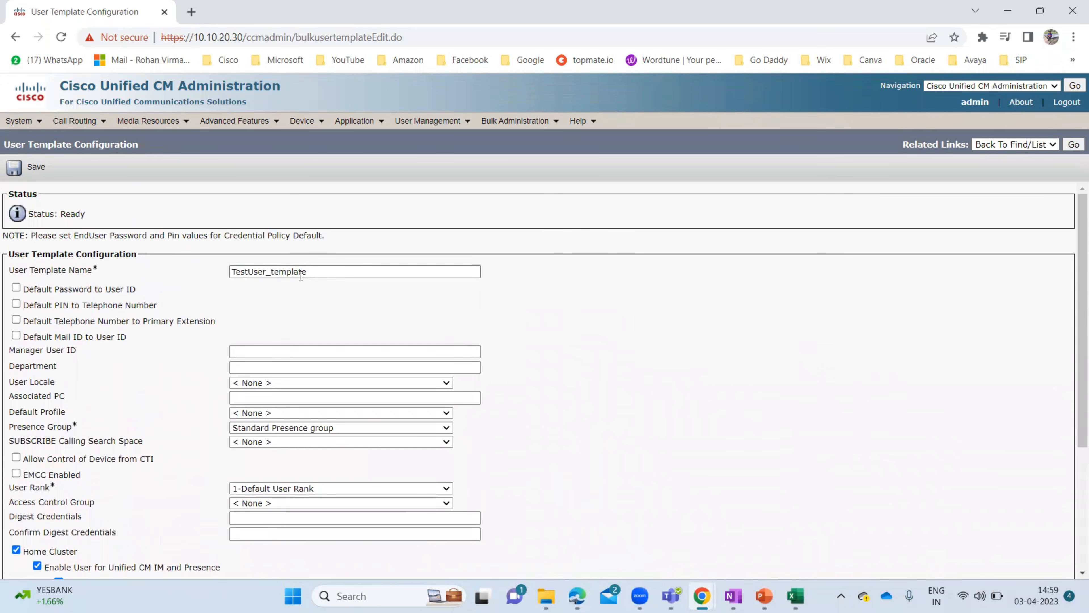
scroll(115, 474, down, 4)
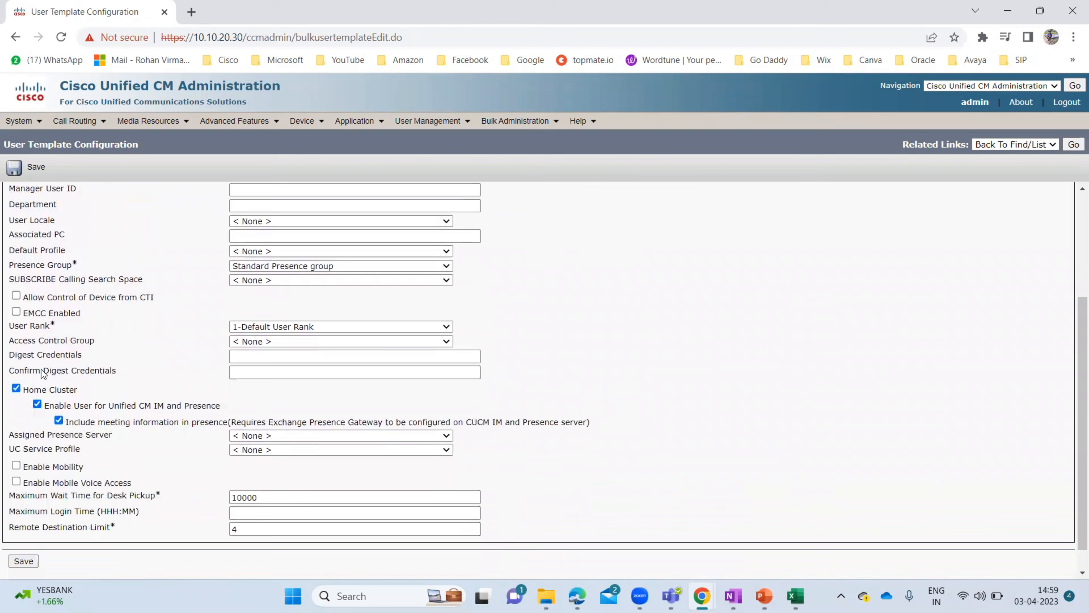
- After the name-length alert, shorten the template name to TestUsertemplate and save it
click(23, 562)
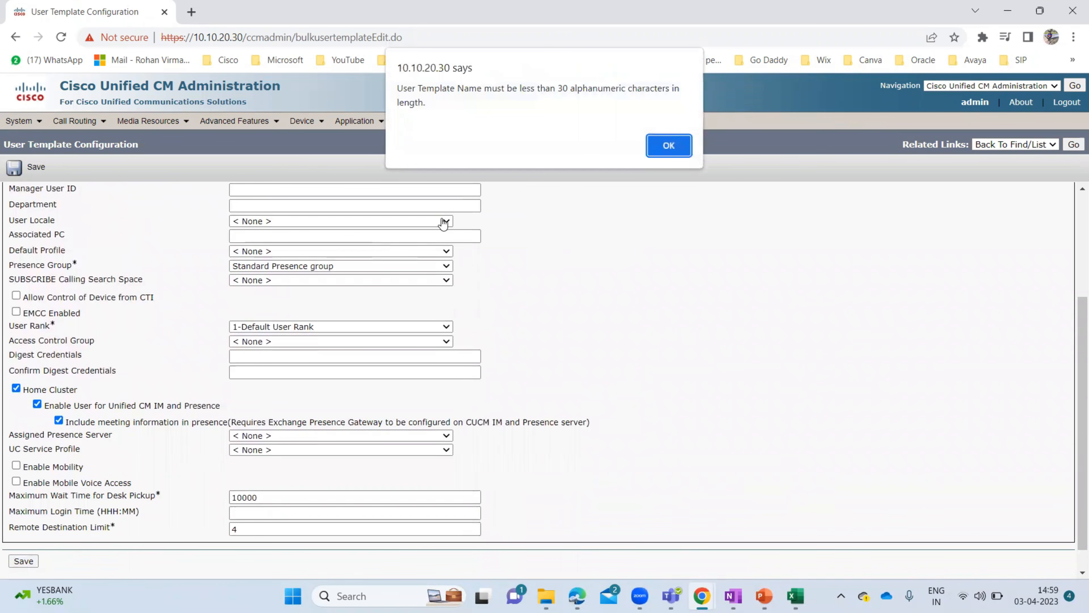
click(674, 148)
scroll(381, 254, up, 4)
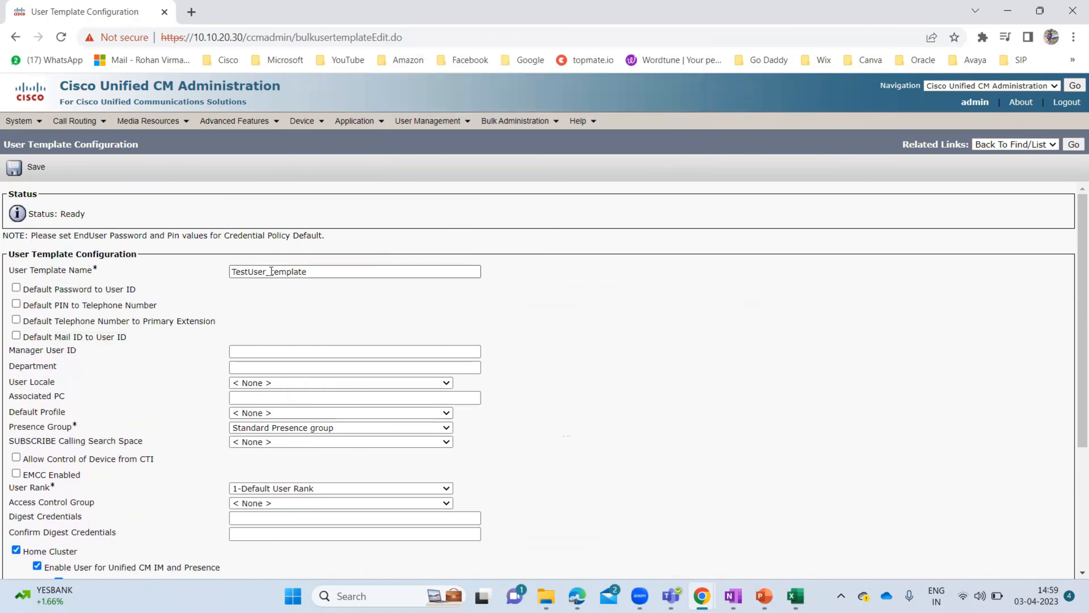
click(271, 271)
key(BackSpace)
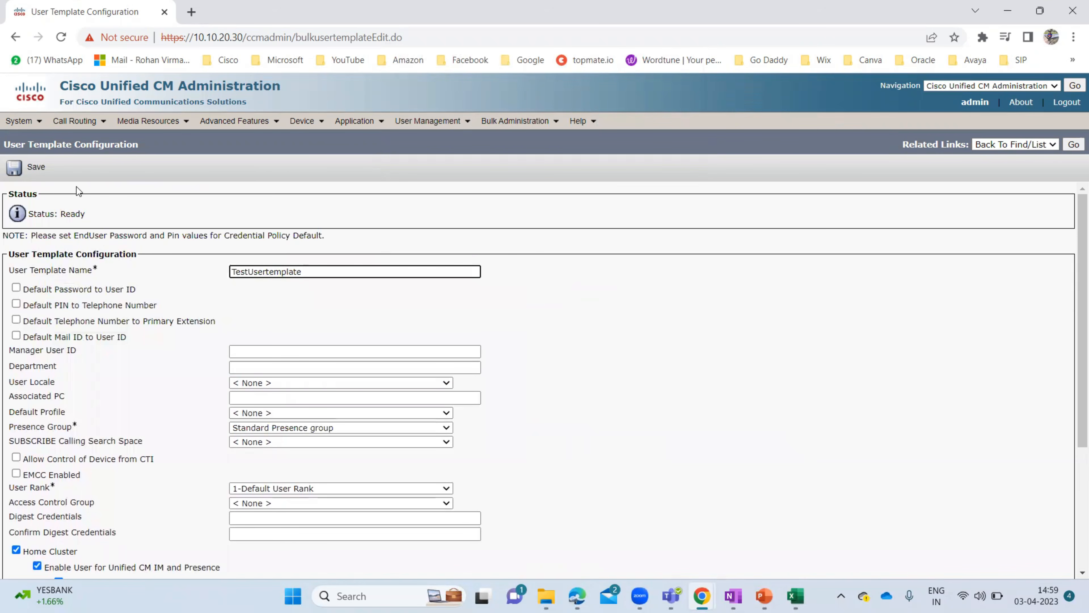
click(42, 170)
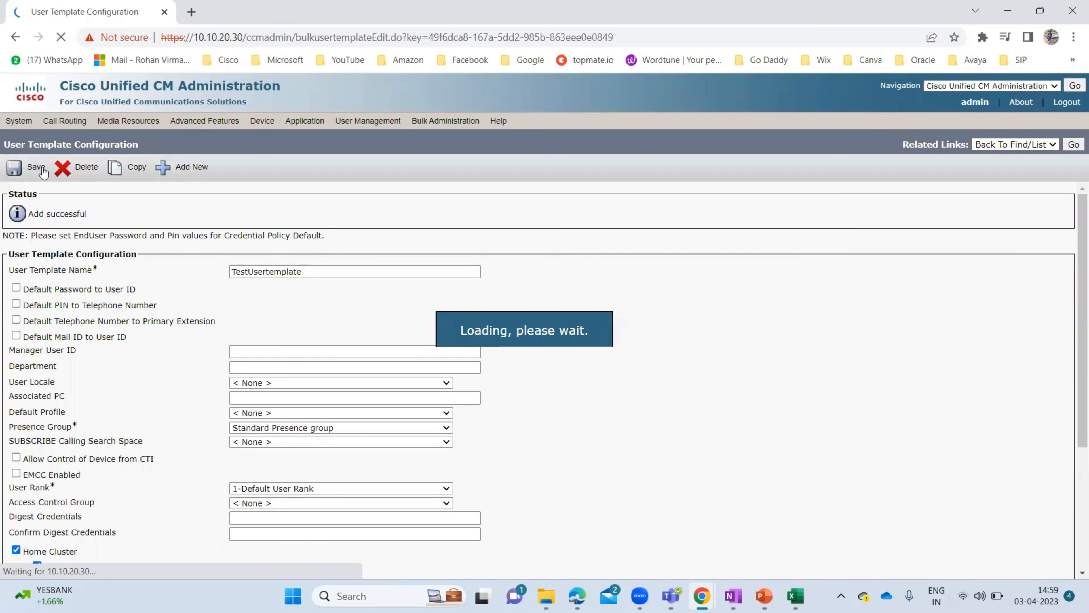
- Switch back to the BAT workbook's Phones-Users sheet in Excel
scroll(158, 386, down, 3)
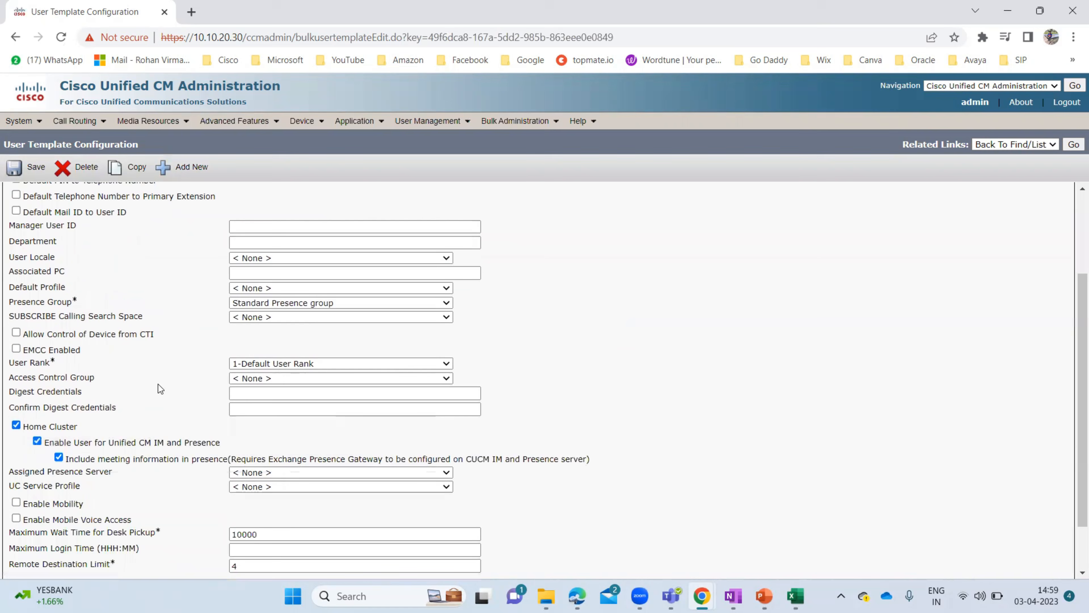
scroll(159, 384, up, 3)
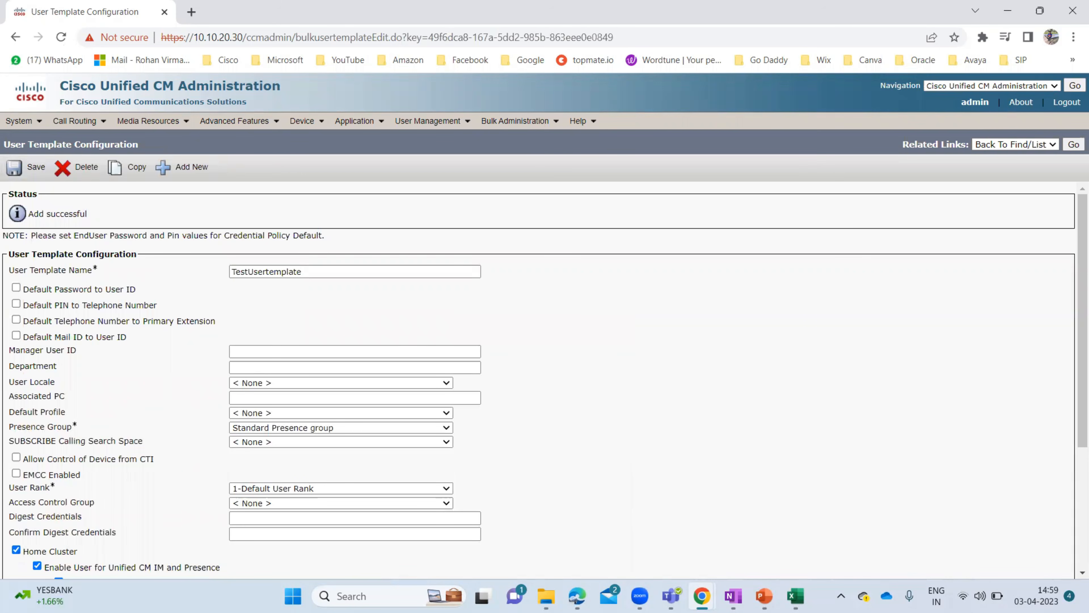
click(795, 595)
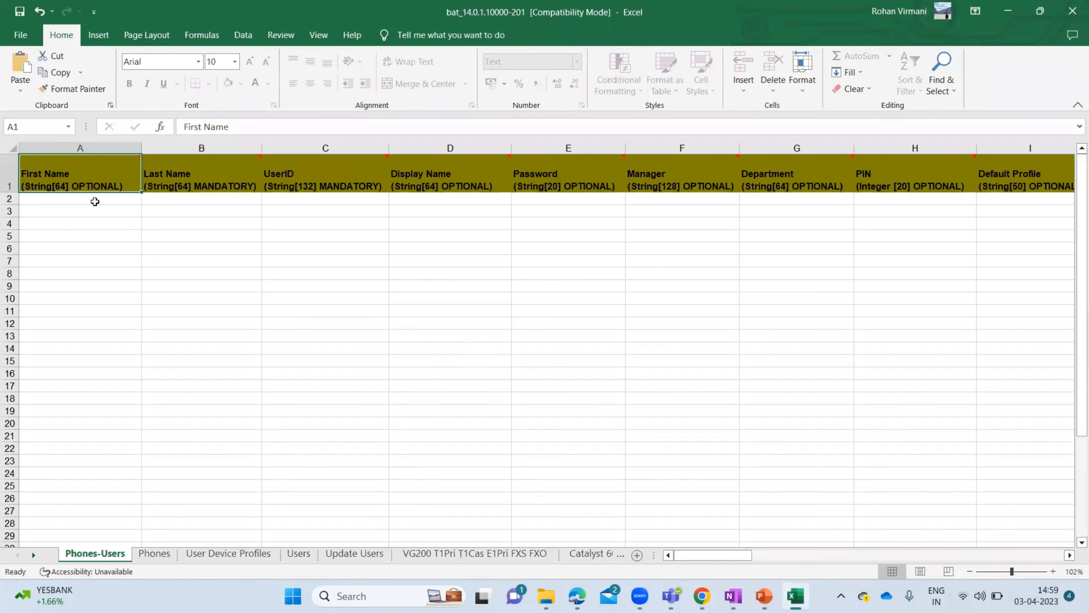
key(Right)
key(Right)
key(Right)
key(Right)
key(Right)
key(Right)
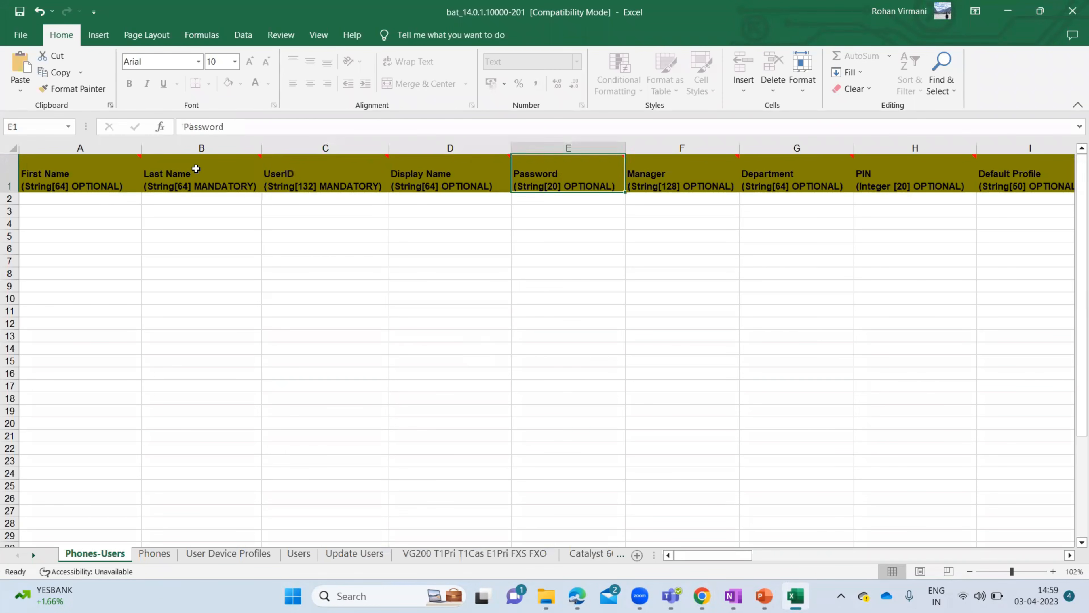
key(Left)
key(Left)
key(Left)
key(Left)
key(Left)
key(Left)
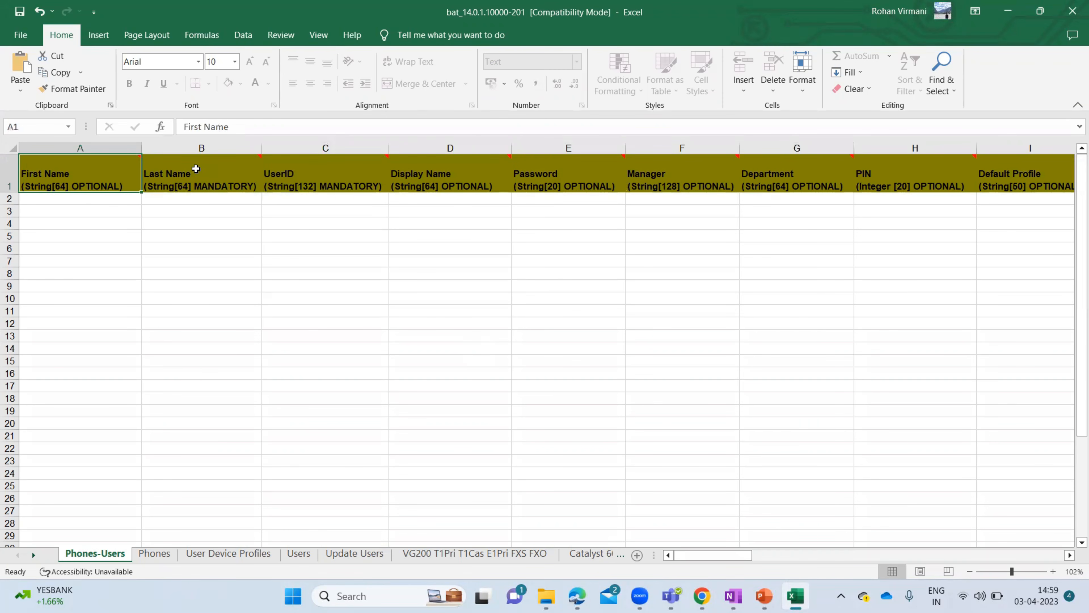
click(196, 169)
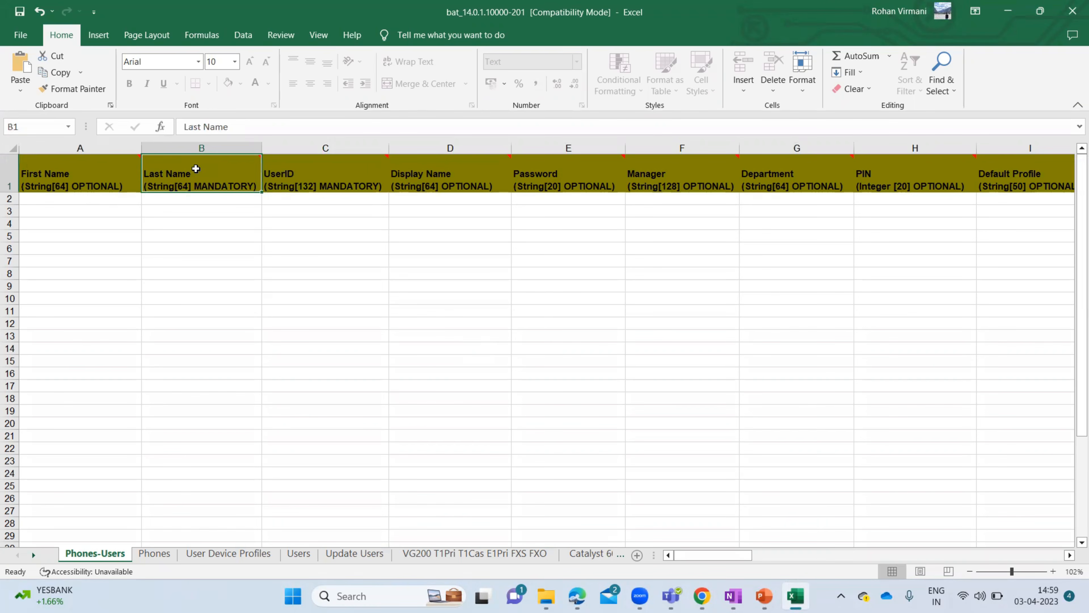
key(Right)
key(Right)
key(Right)
key(Right)
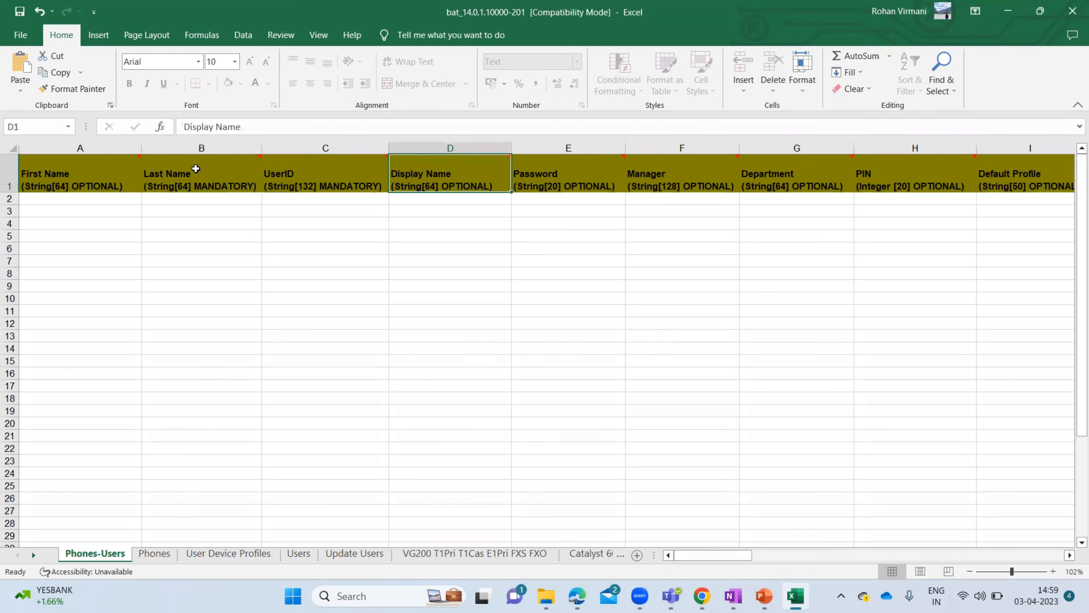
key(Right)
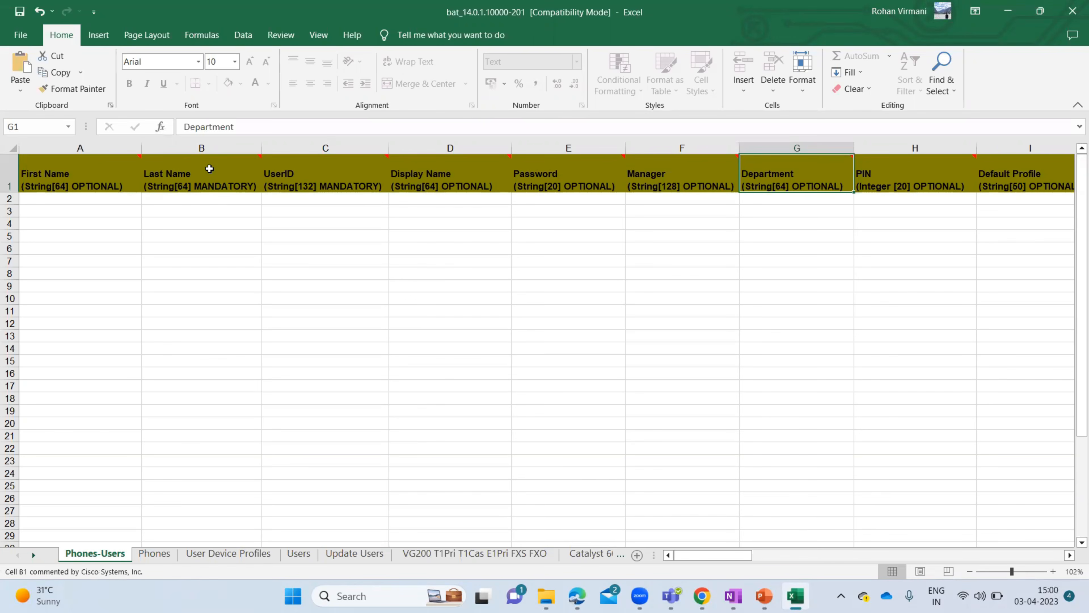
click(208, 168)
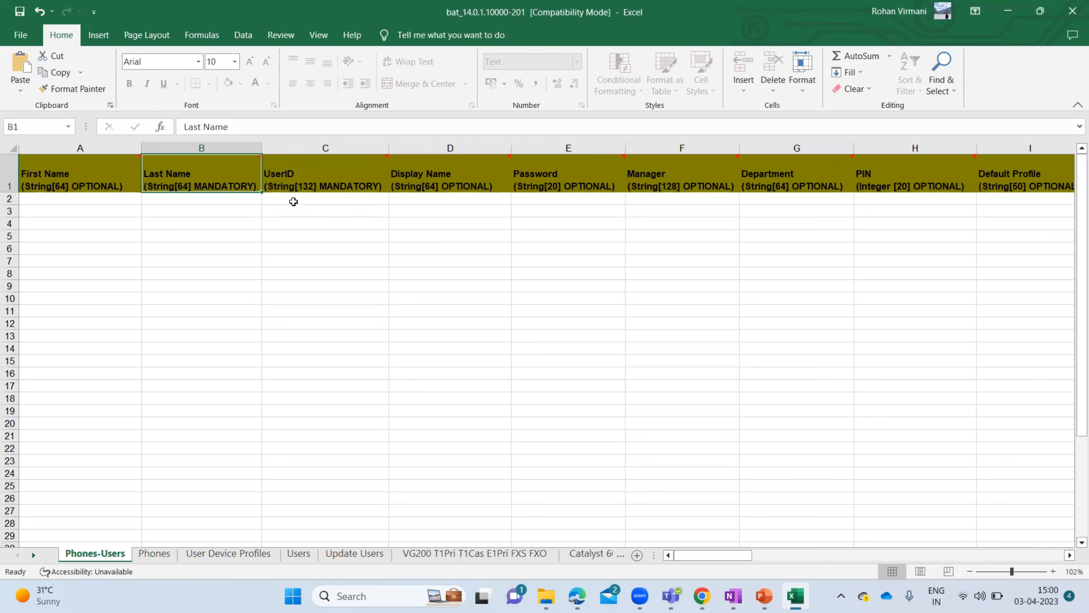
click(350, 178)
key(Right)
key(Right)
key(Right)
key(Right)
key(Right)
key(Right)
key(Right)
key(Right)
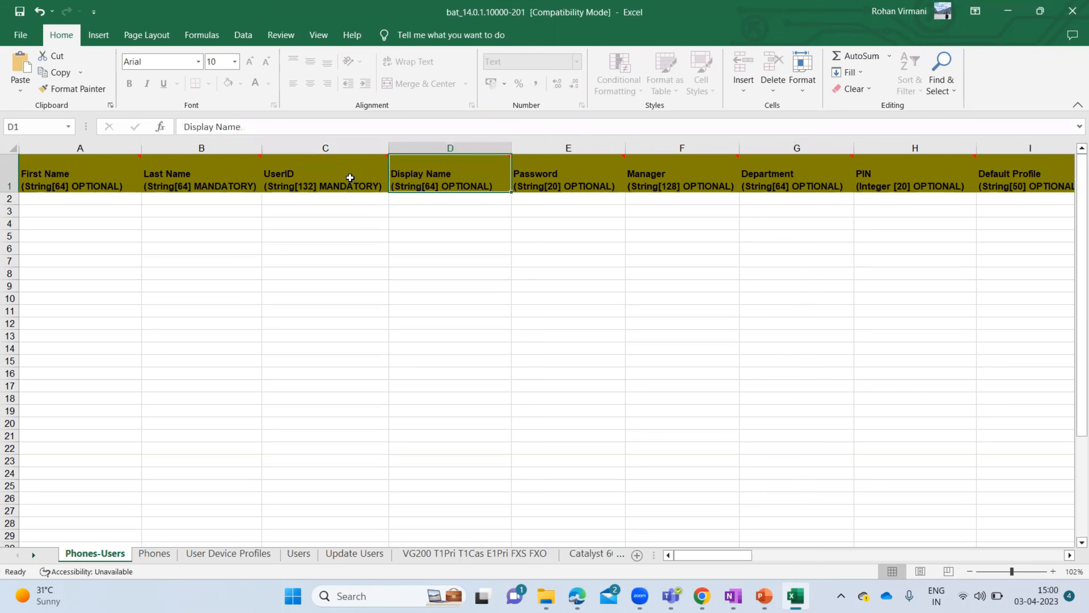
key(Right)
key(Right)
key(Right)
key(Right)
key(Right)
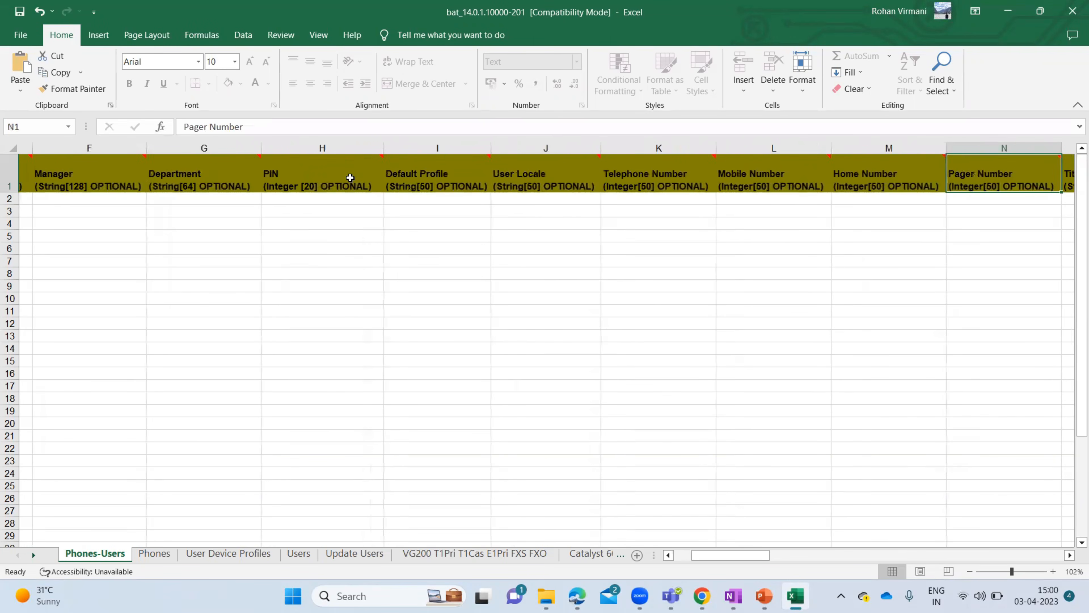
key(Left)
key(Left)
key(Left)
key(Left)
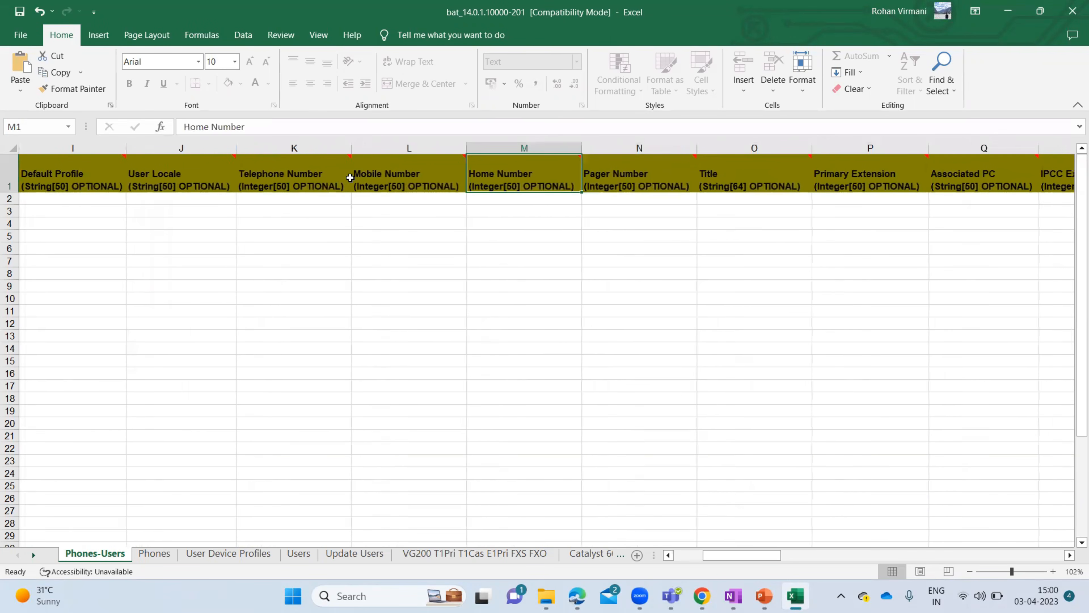
key(Right)
key(Right)
key(Right)
key(Right)
key(Right)
key(Right)
key(Right)
key(Right)
key(Right)
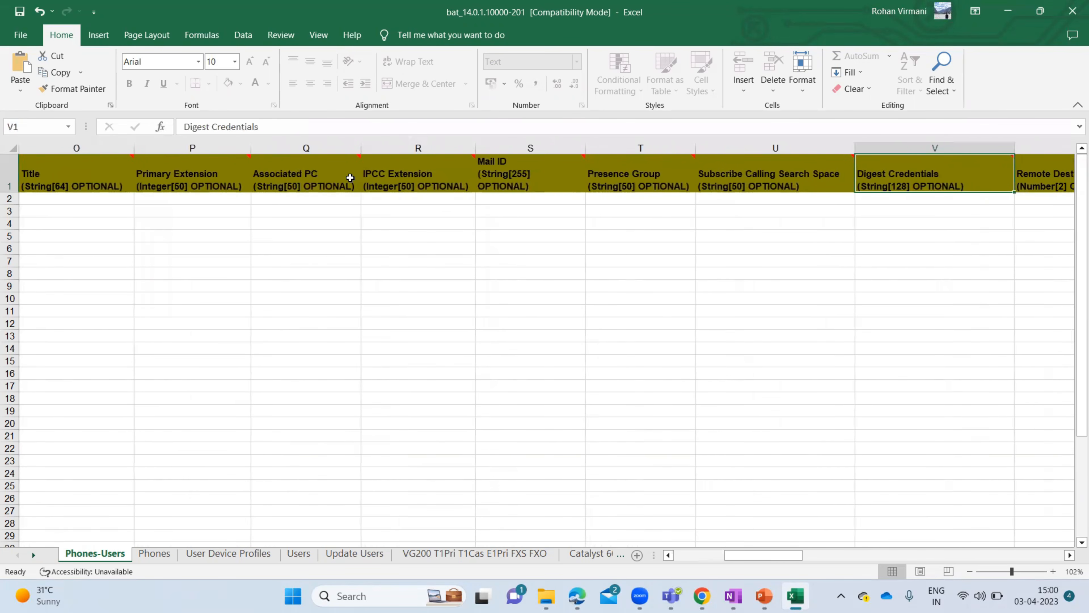
key(Right)
key(Right)
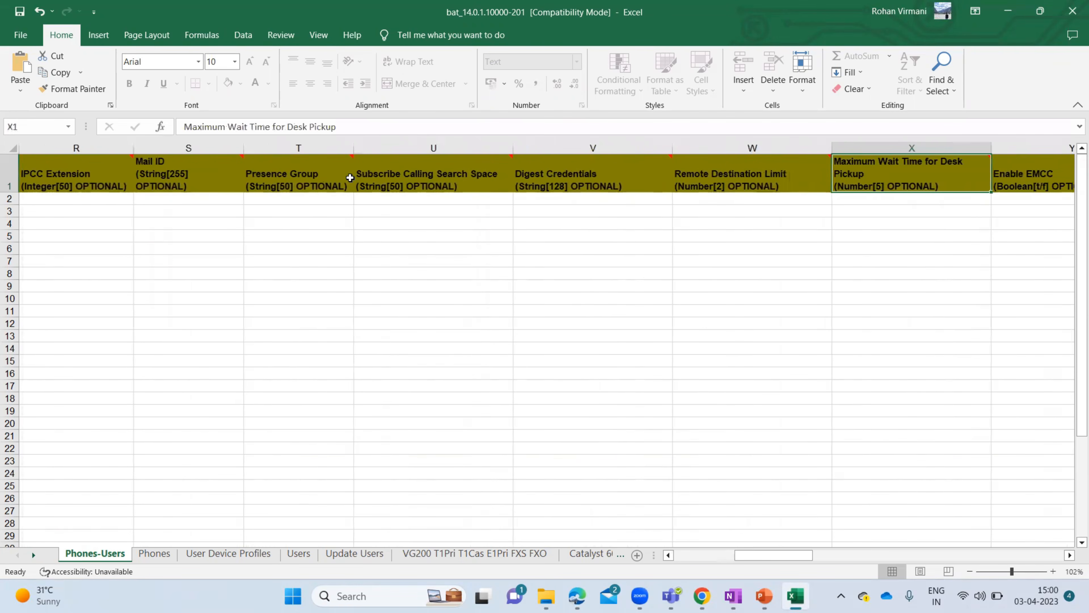
key(Right)
key(Right)
key(Right)
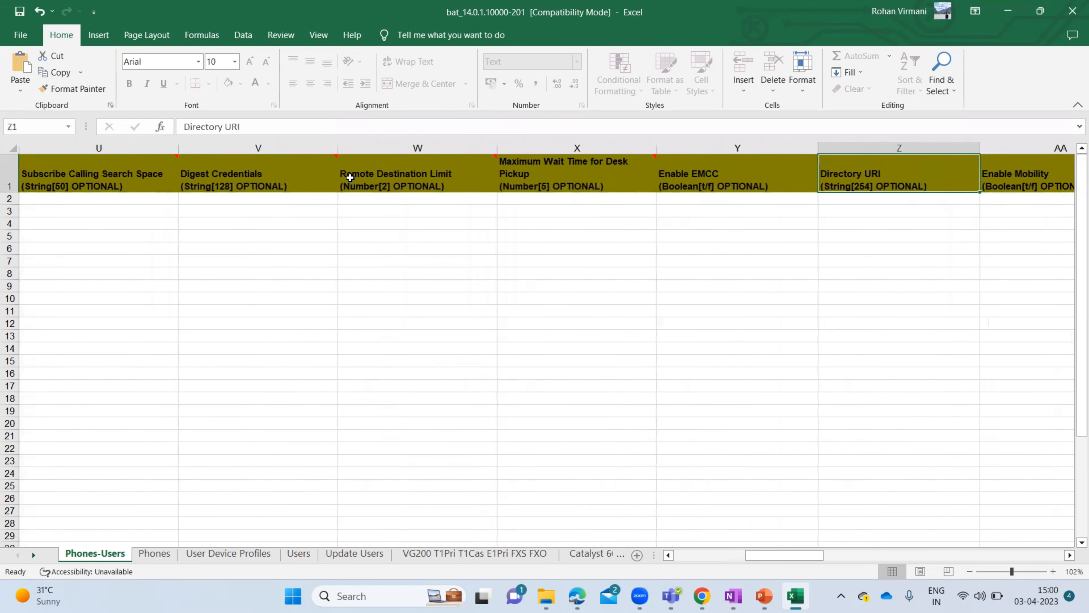
key(Right)
key(Right)
key(Right)
key(Right)
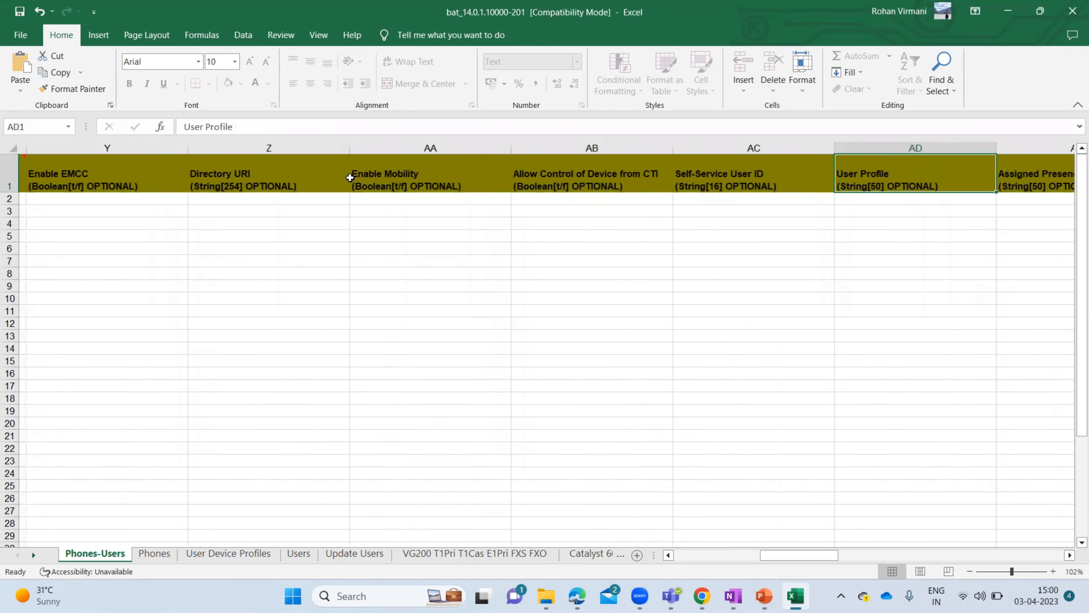
key(Right)
key(Right)
key(Right)
key(Right)
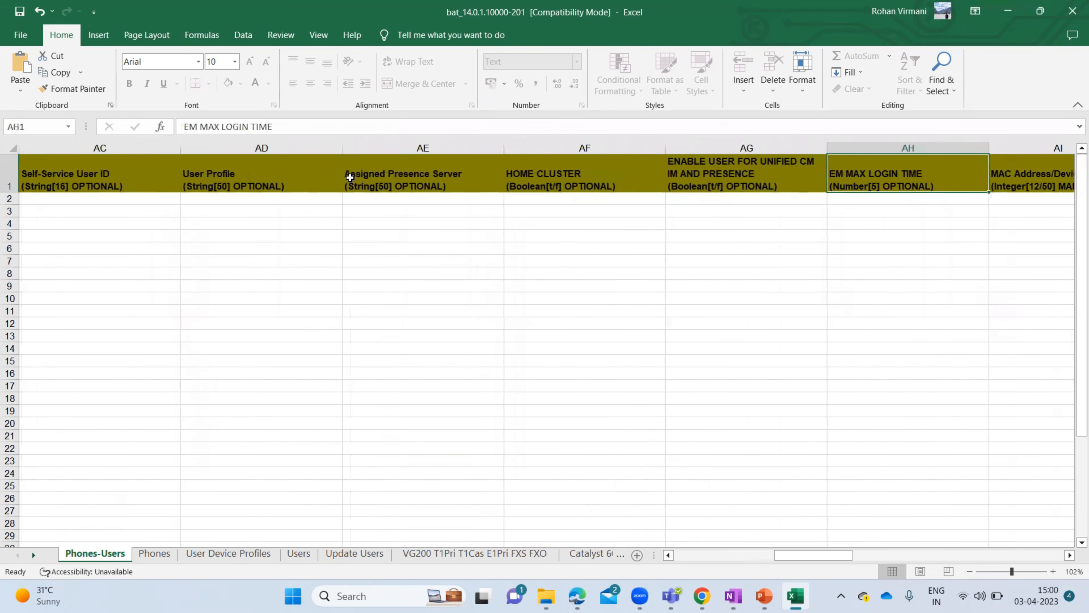
key(Right)
key(Right)
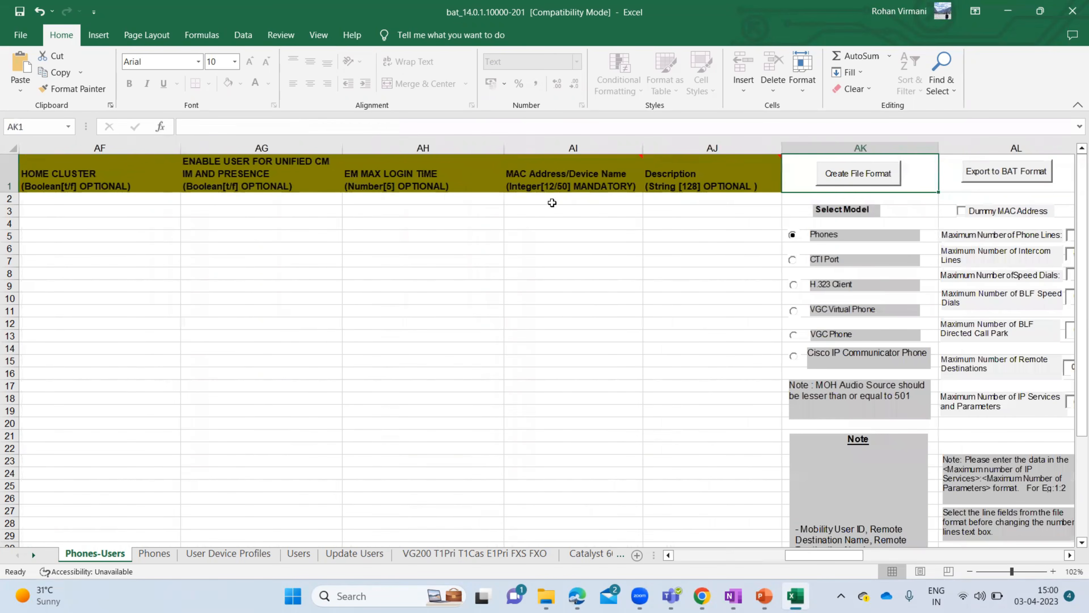
click(608, 177)
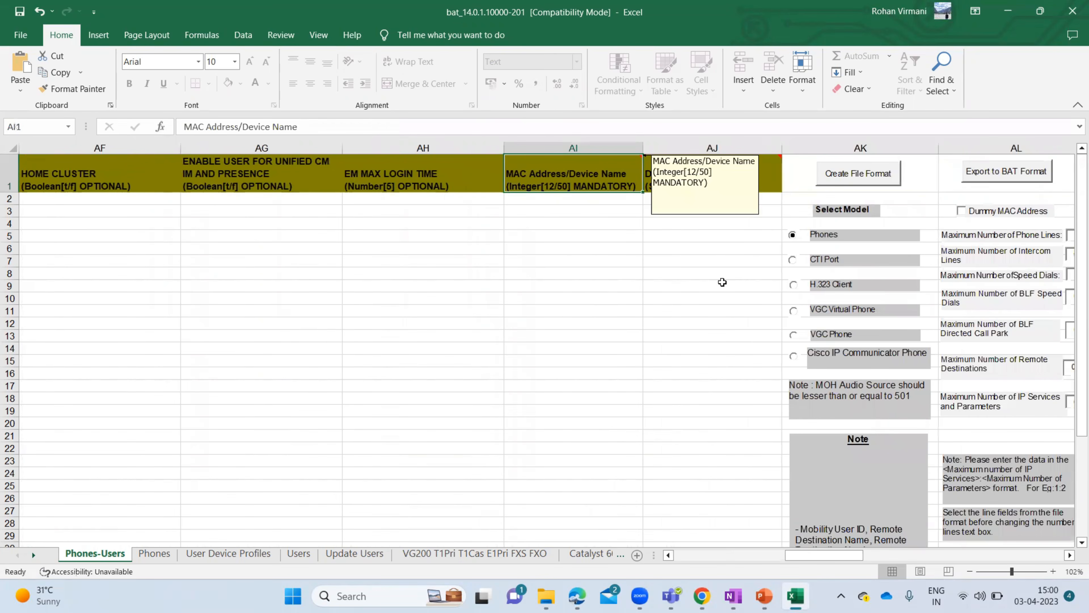
click(751, 167)
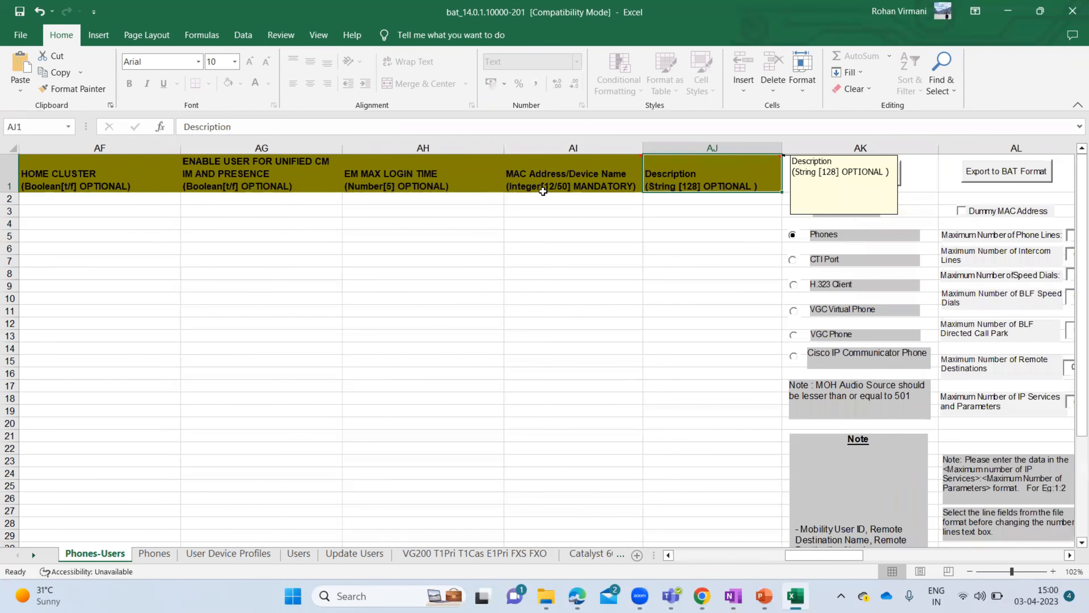
drag(602, 148, 675, 144)
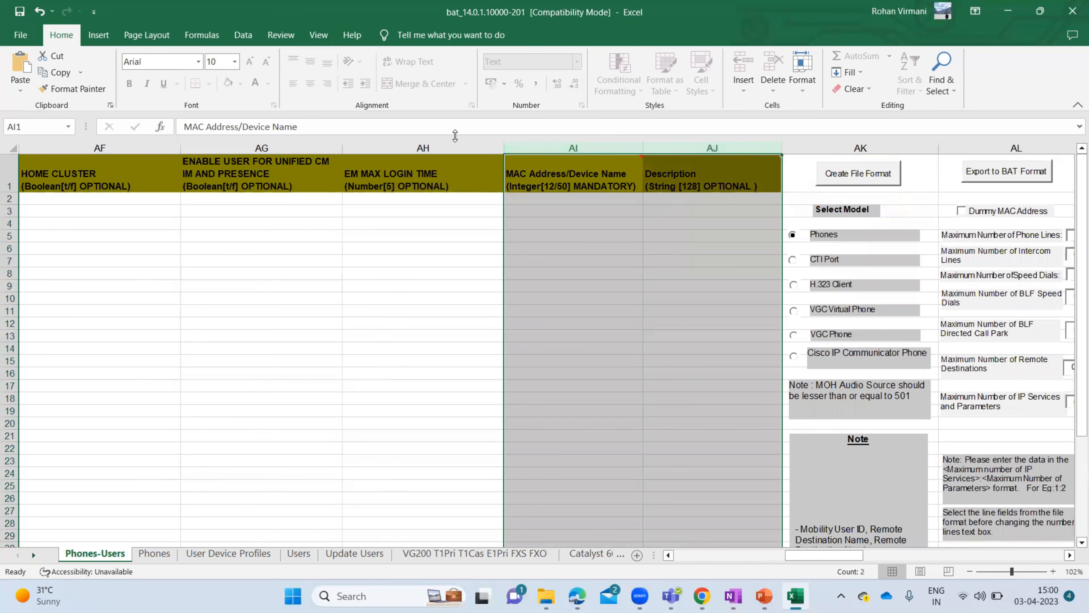
click(430, 148)
drag(430, 147, 2, 158)
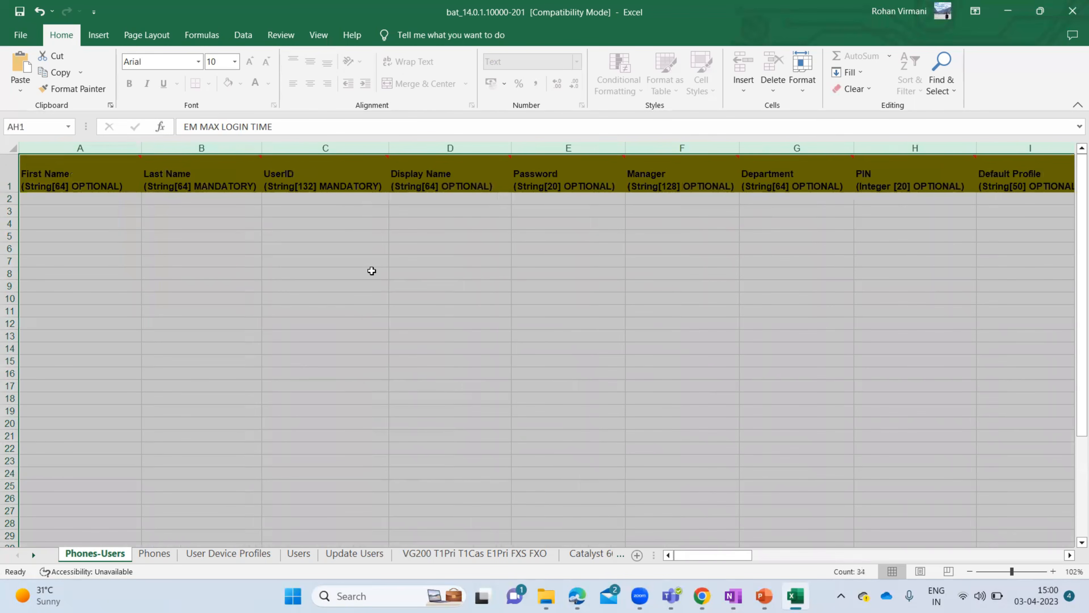
click(156, 205)
key(Right)
key(Right)
key(Right)
key(Right)
key(Right)
key(Right)
key(Right)
key(Right)
key(Right)
key(Right)
key(Right)
key(Right)
key(Right)
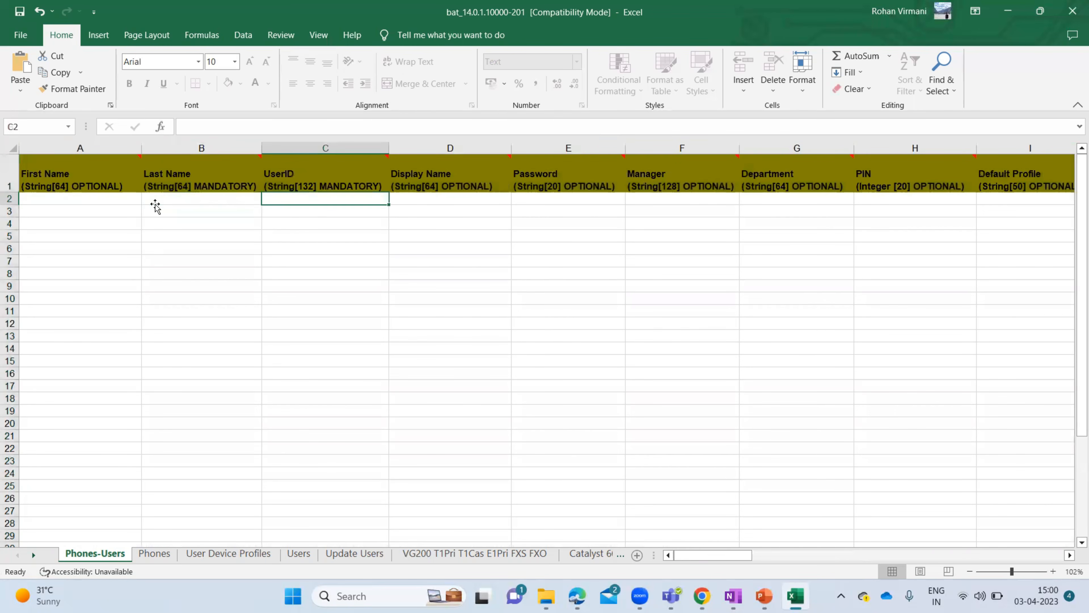
key(Right)
key(Right)
key(Right)
key(Right)
key(Right)
key(Right)
key(Right)
key(Right)
key(Right)
key(Right)
key(Right)
key(Right)
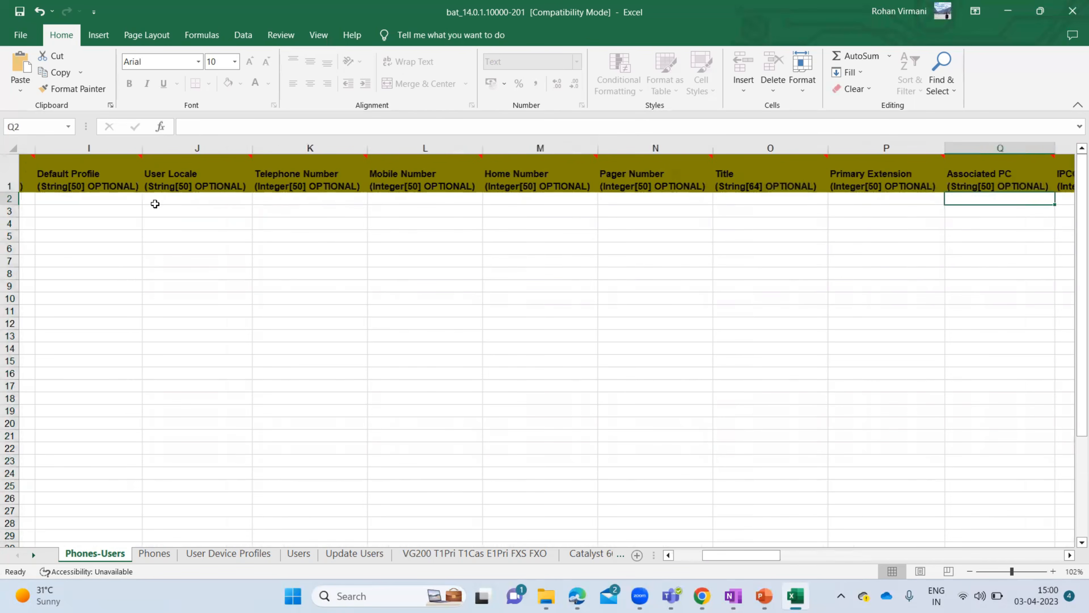
key(Right)
key(Right)
key(Right)
key(Right)
key(Right)
key(Right)
key(Right)
key(Right)
key(Right)
key(Right)
key(Right)
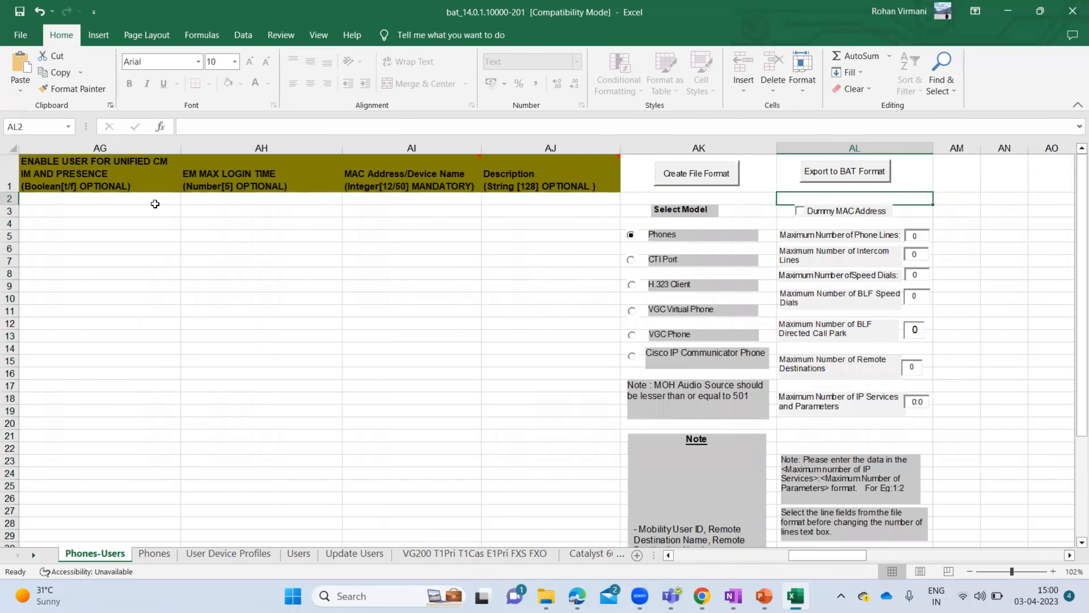
key(Left)
key(Left)
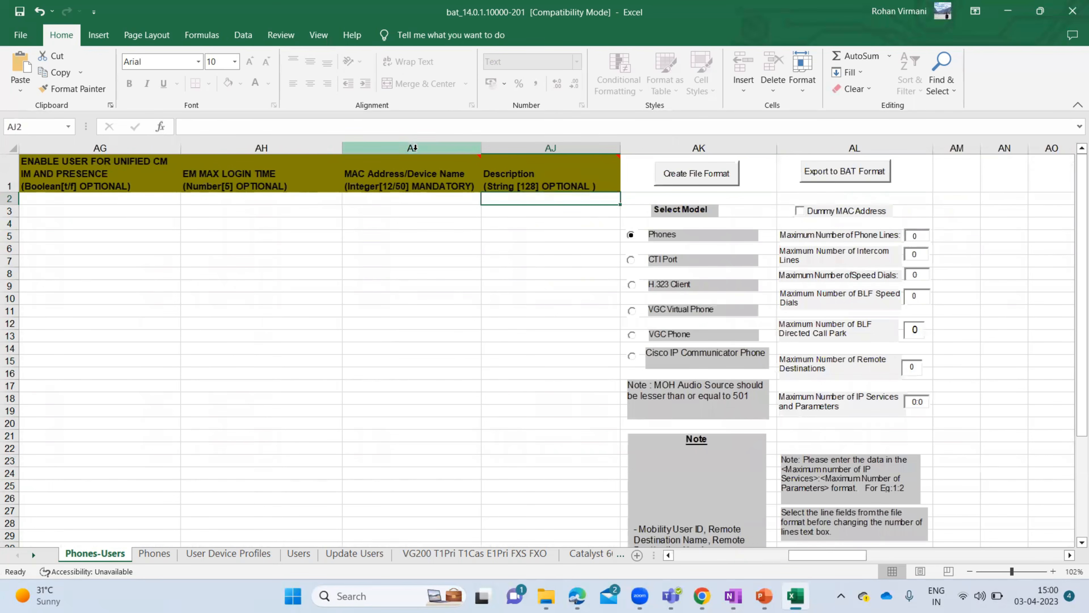
click(435, 149)
drag(435, 149, 510, 144)
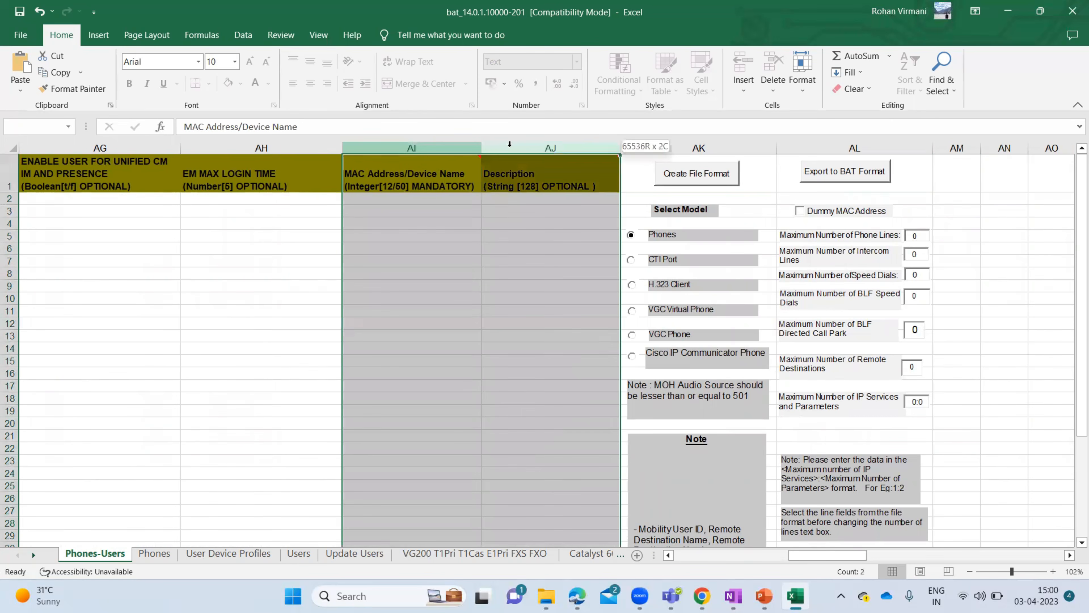
click(497, 199)
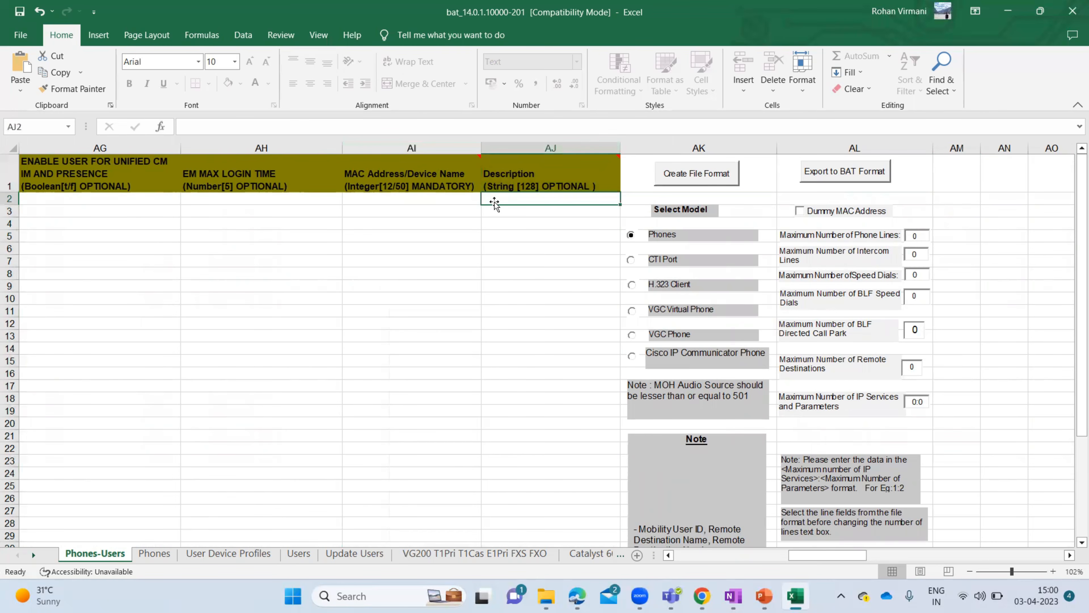
- In Create File Format, move Device Pool into Selected Device Fields after Description
click(694, 175)
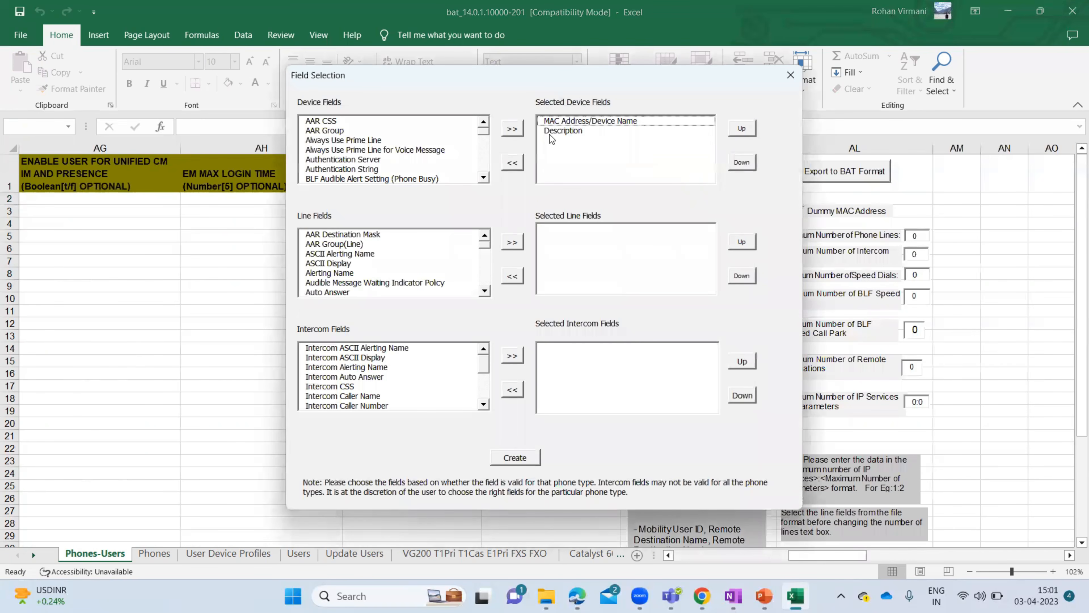
click(598, 122)
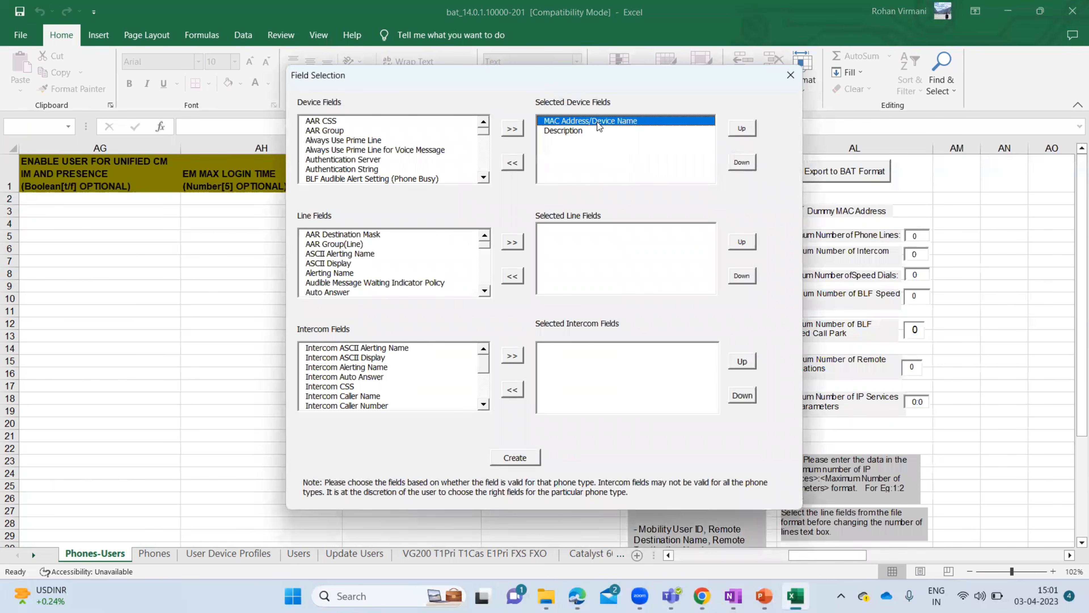
click(574, 131)
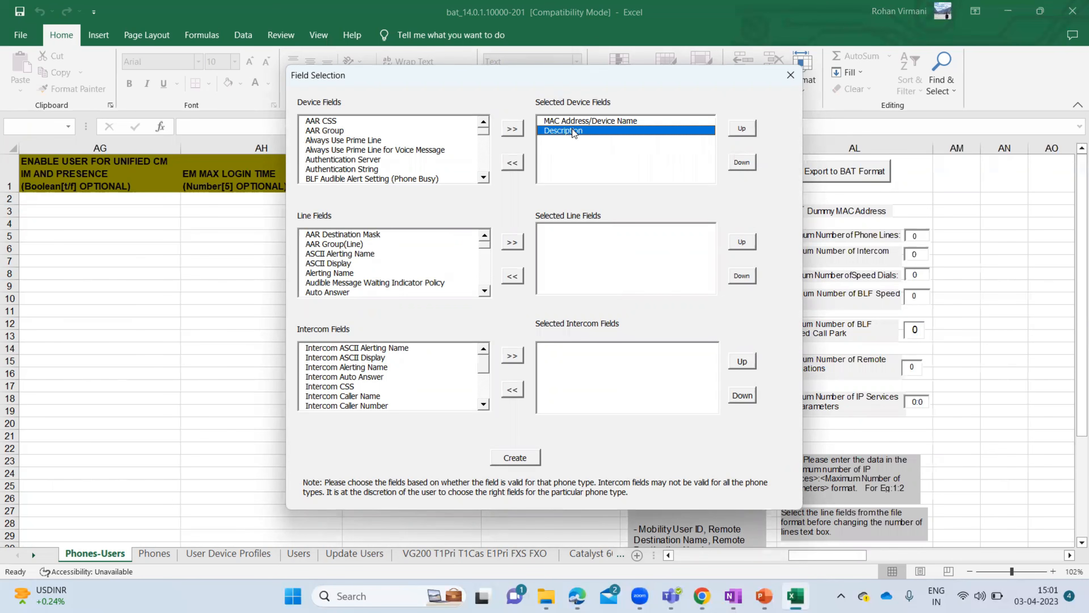
click(359, 160)
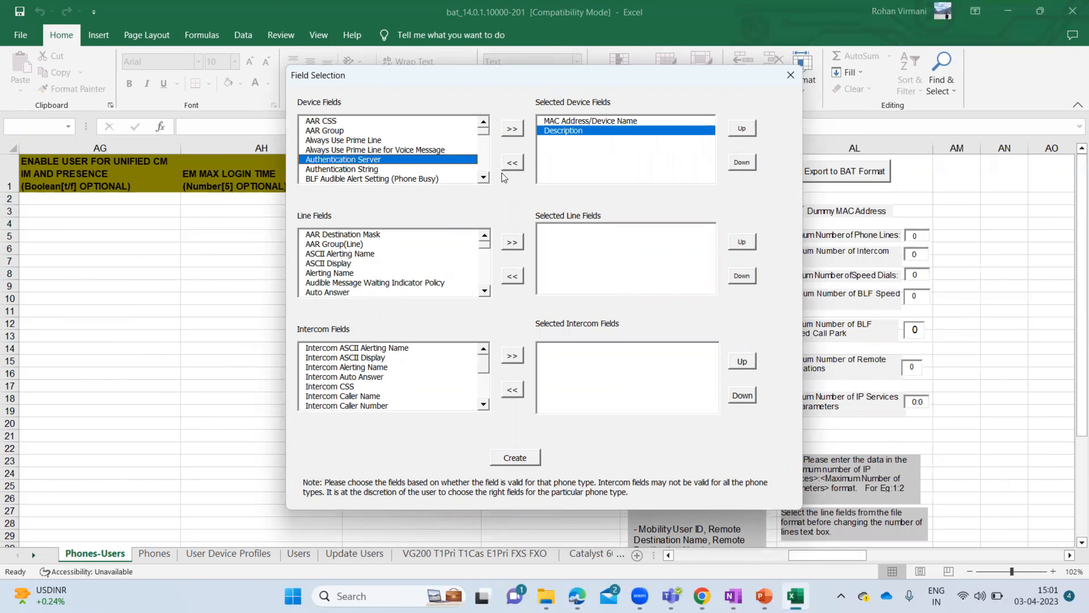
scroll(484, 183, down, 6)
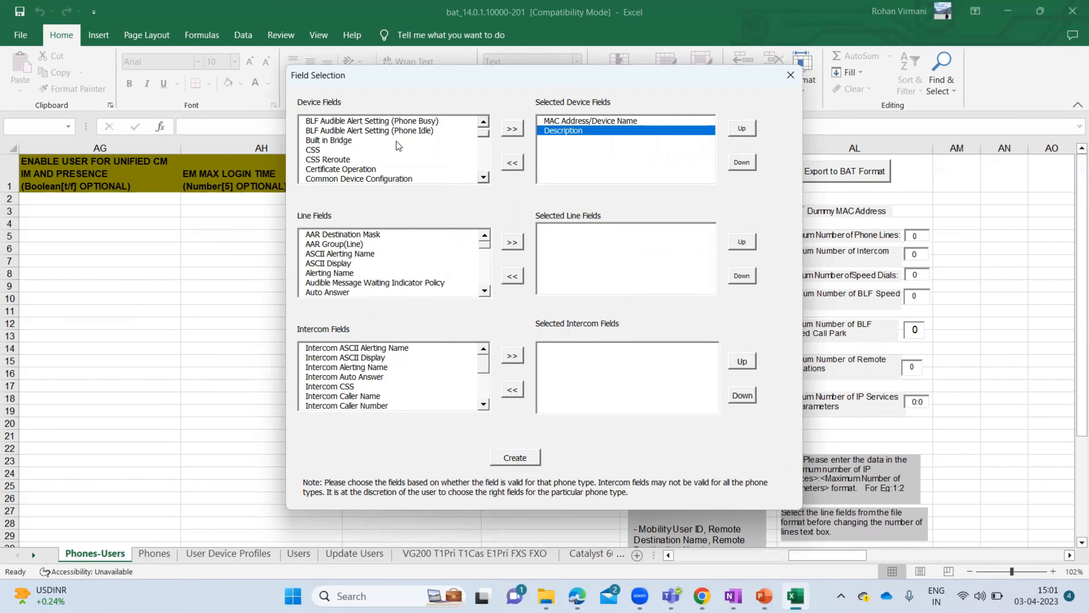
click(484, 177)
click(483, 177)
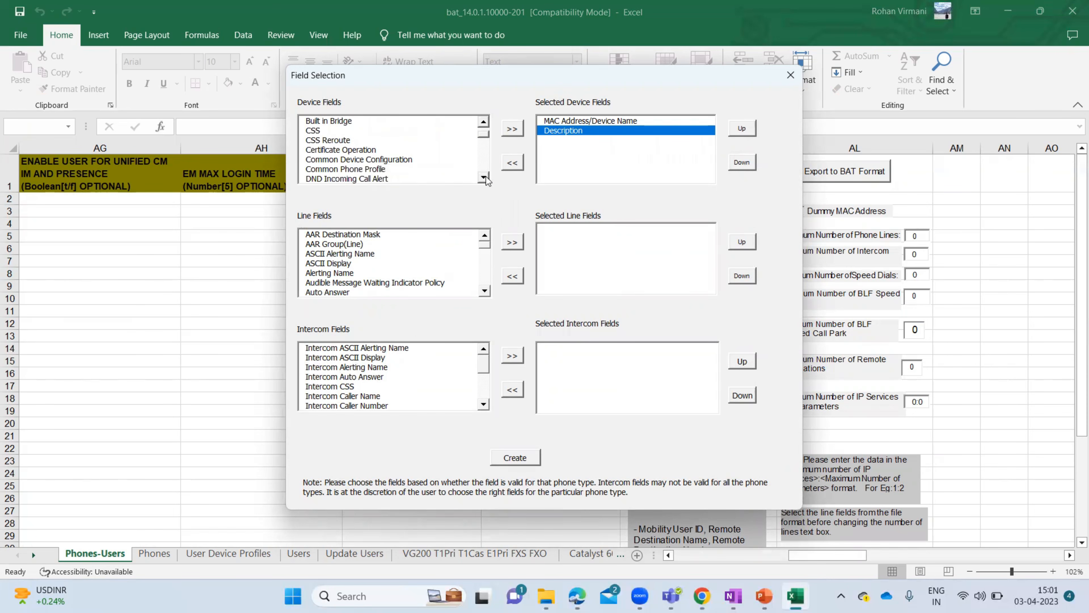
click(483, 177)
click(483, 177)
click(484, 178)
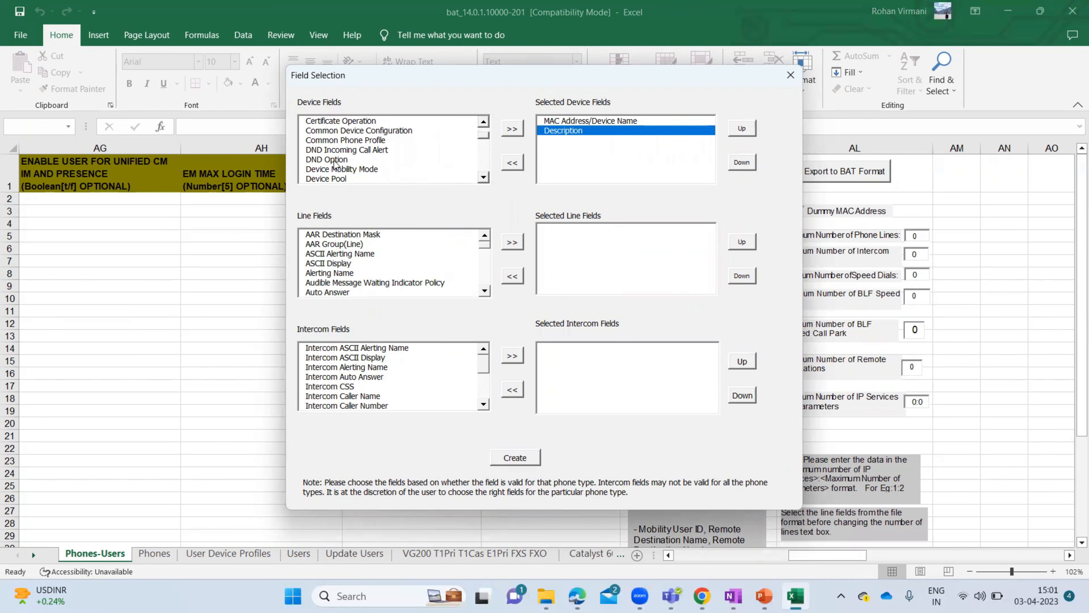
click(483, 177)
click(483, 177)
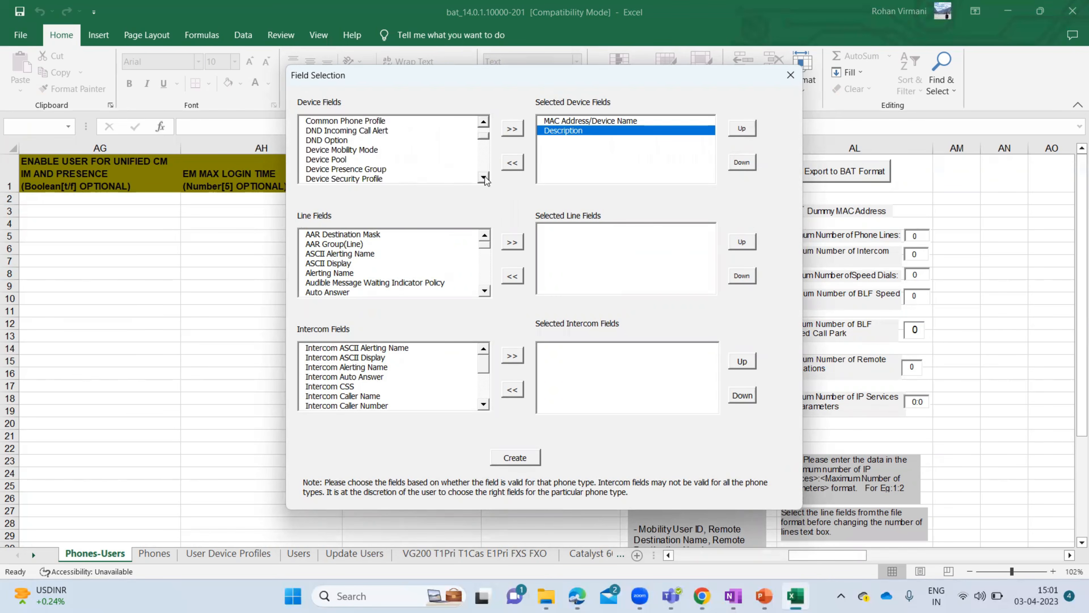
click(340, 161)
click(512, 128)
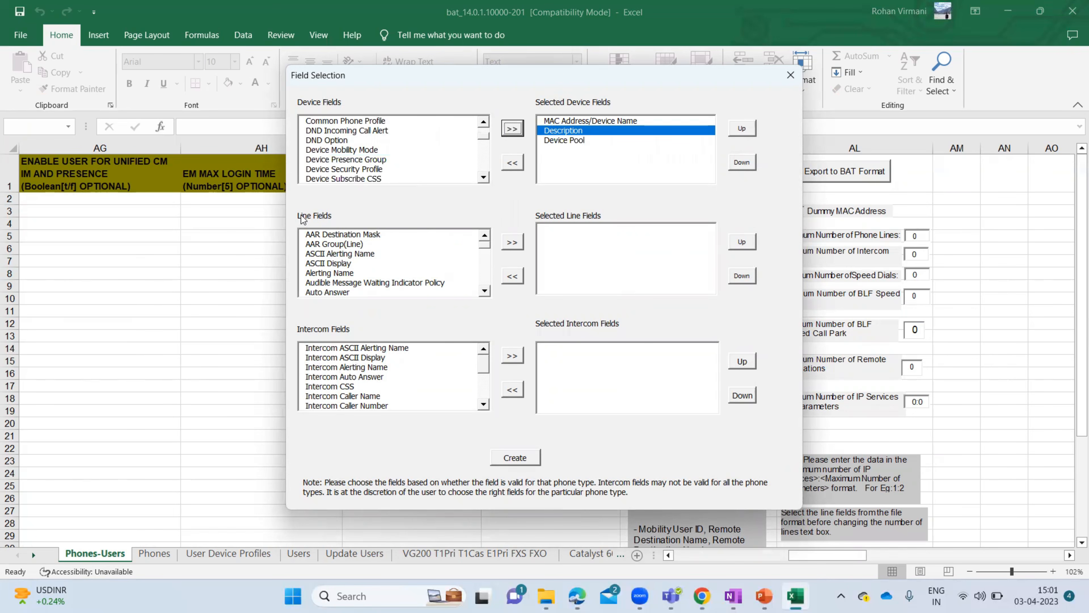
- Scroll through the Line Fields list past ASCII Alerting Name to browse later entries
click(386, 253)
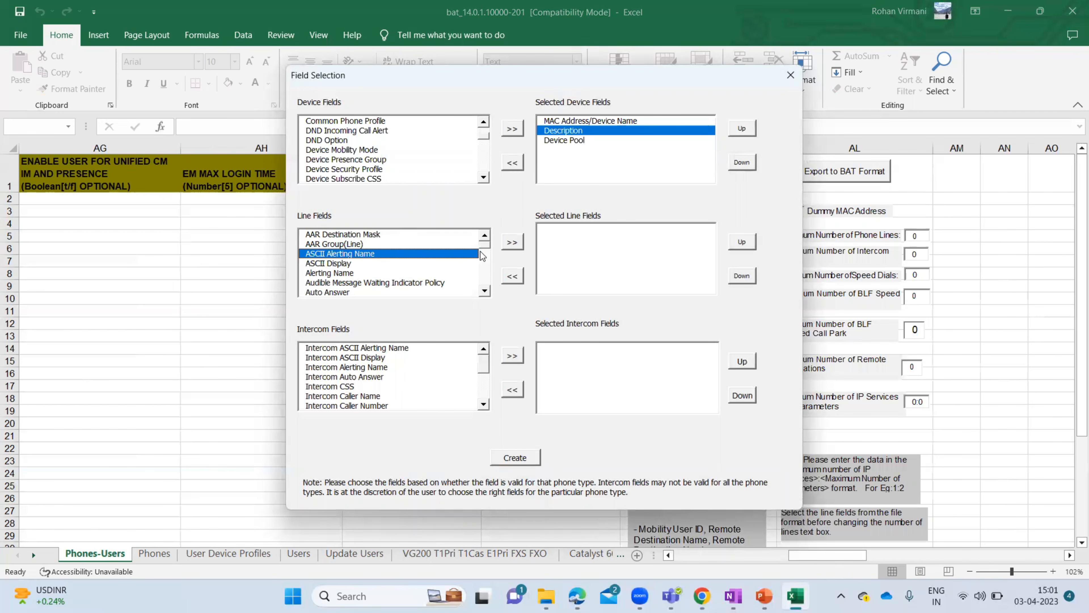
click(485, 291)
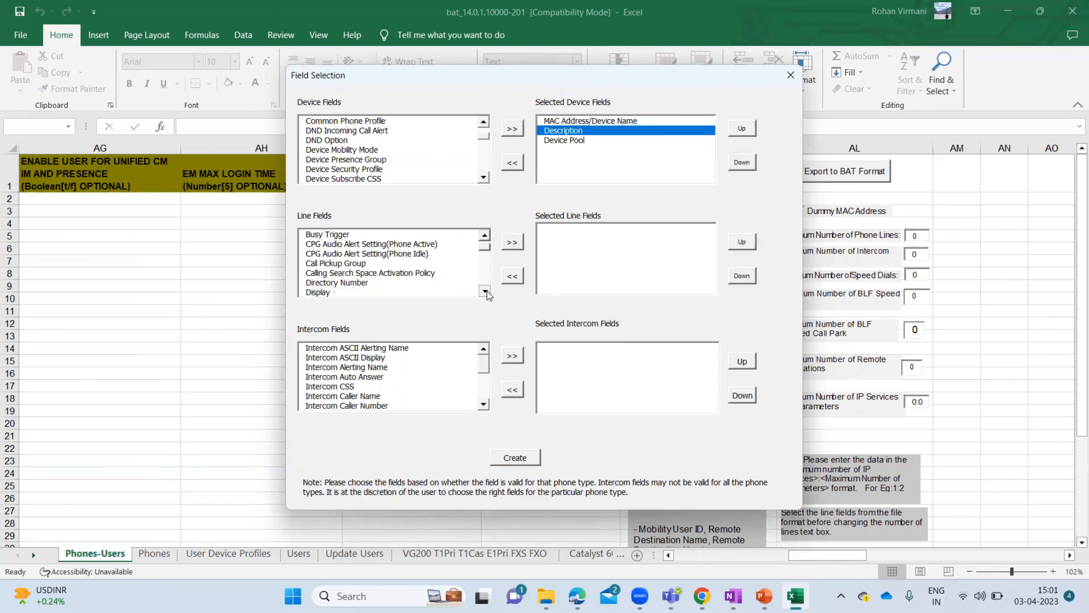
click(486, 291)
click(485, 291)
click(485, 292)
click(485, 291)
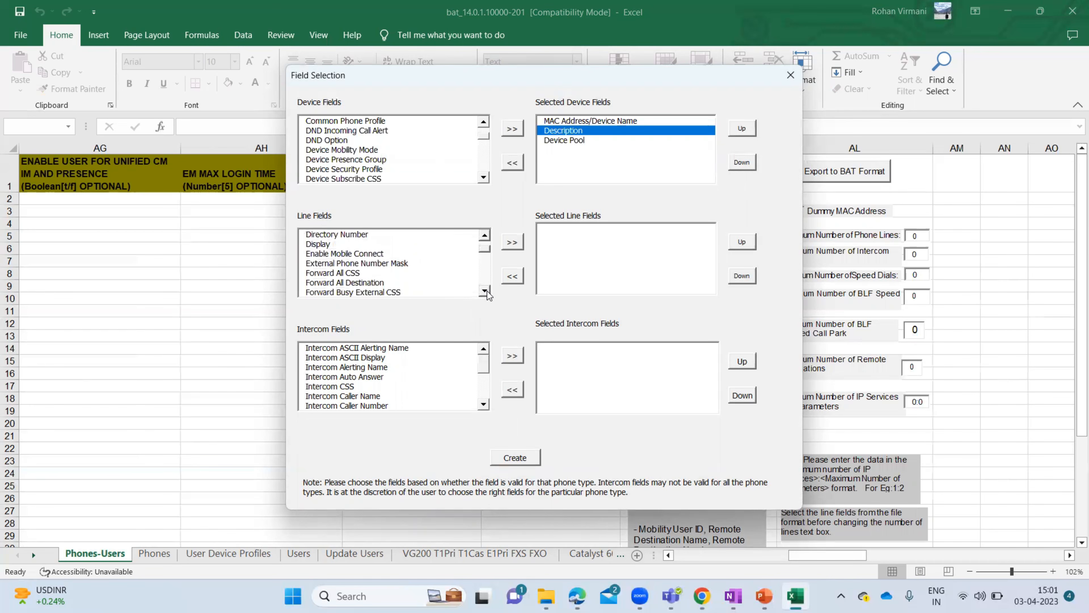
click(485, 291)
click(485, 291)
click(485, 291)
click(485, 291)
click(485, 292)
click(485, 292)
click(485, 292)
click(485, 291)
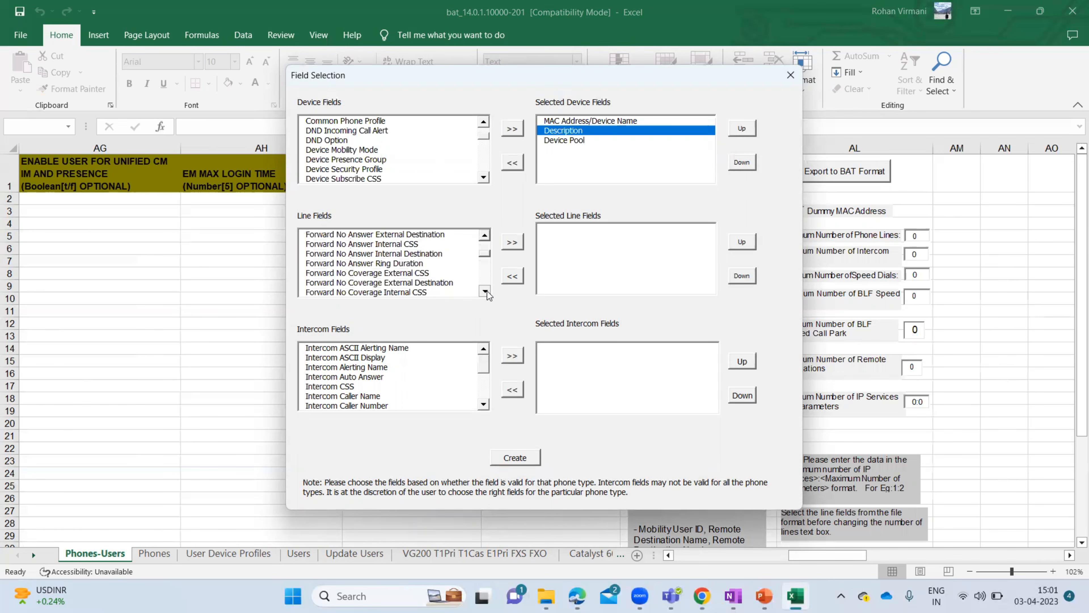
click(485, 291)
click(485, 292)
click(485, 291)
click(485, 292)
click(485, 292)
click(485, 291)
click(485, 291)
click(485, 291)
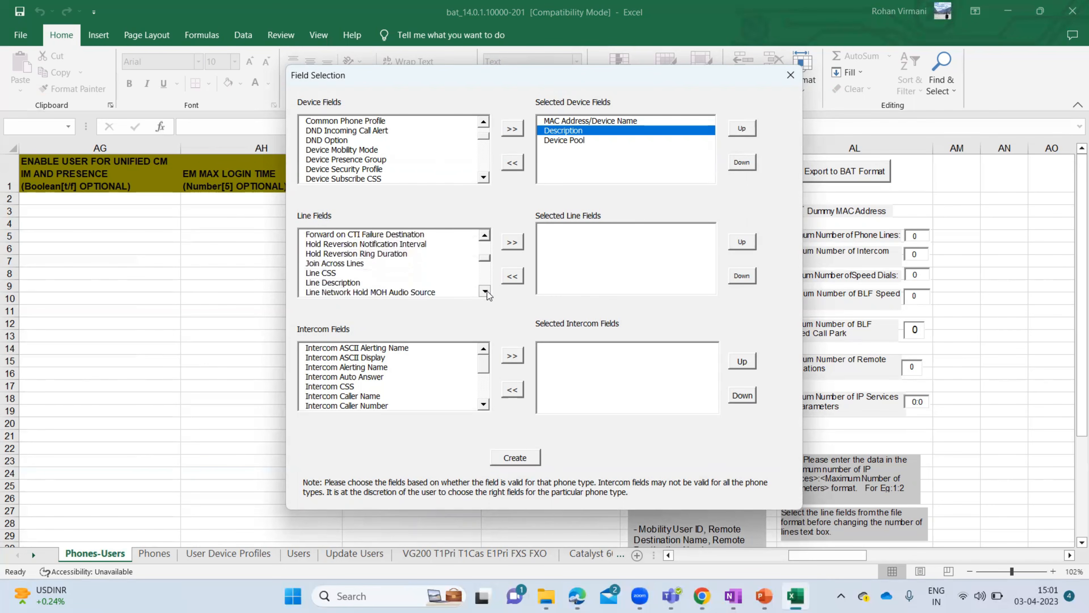
click(485, 291)
click(485, 291)
click(485, 291)
click(485, 291)
click(485, 292)
click(485, 291)
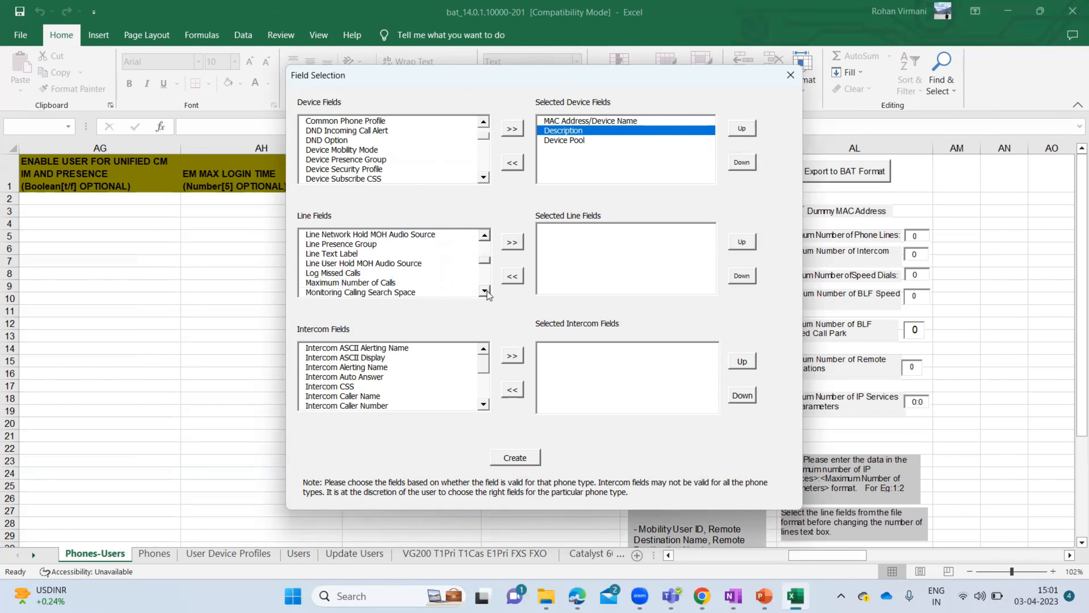
click(485, 292)
click(485, 291)
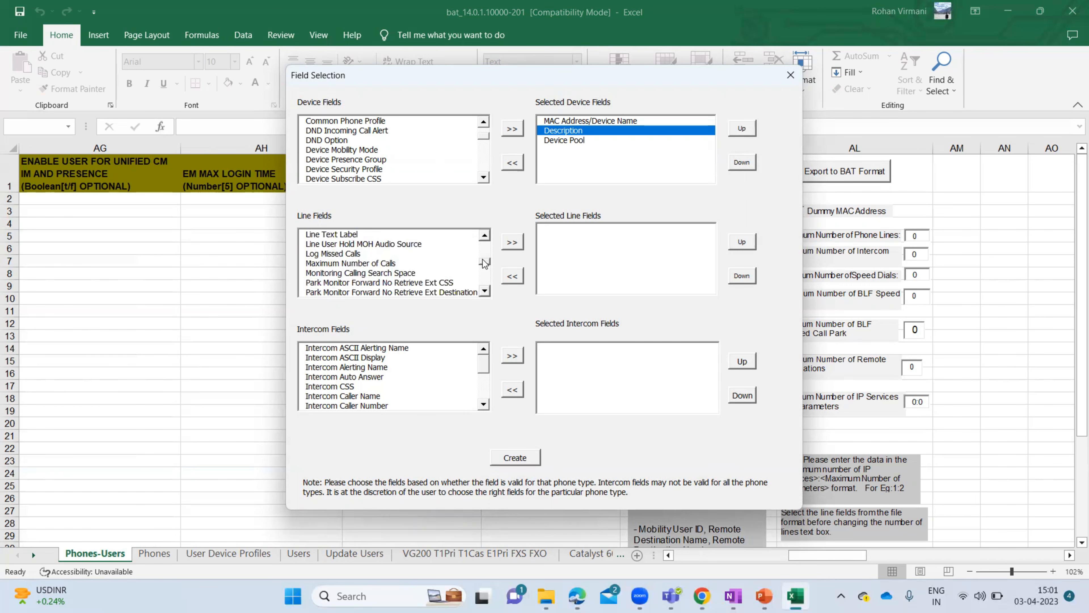
drag(484, 261, 486, 244)
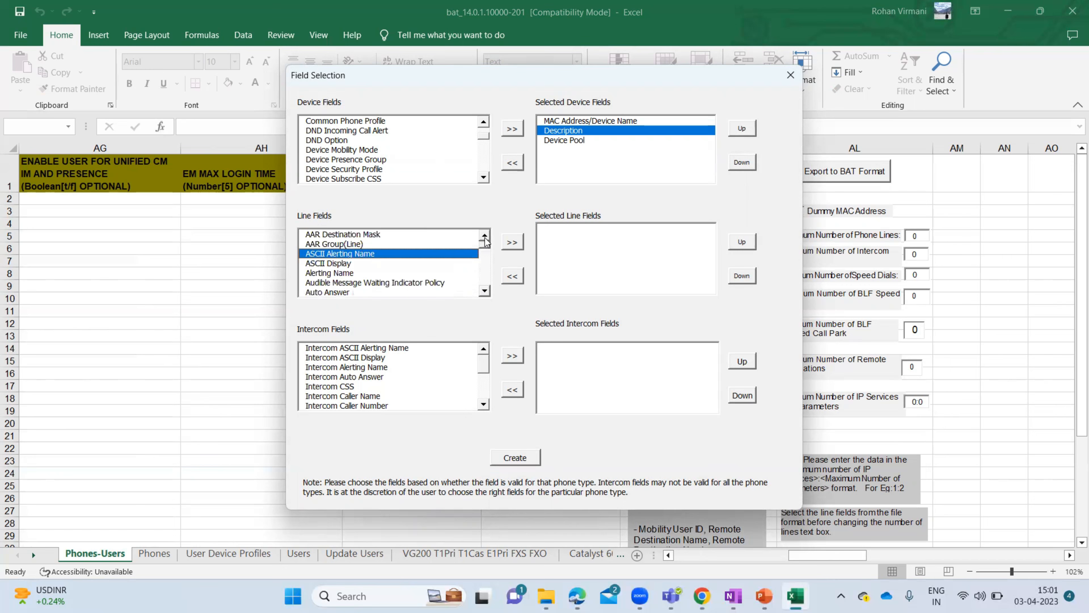
- Jump to the R entries, then move Voice Mail Profile into Selected Line Fields
click(360, 235)
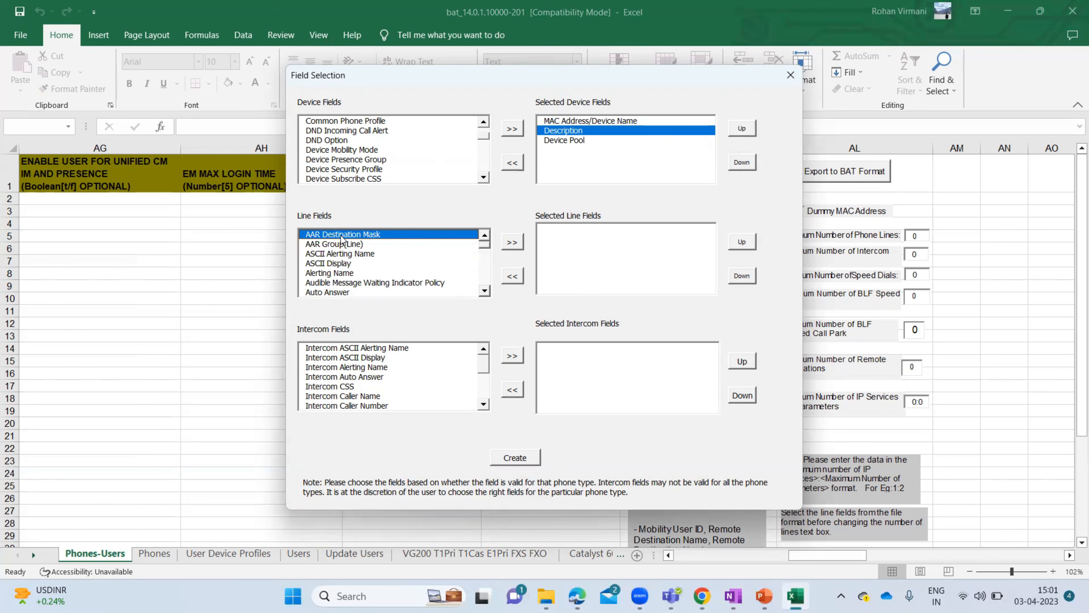
click(344, 256)
key(r)
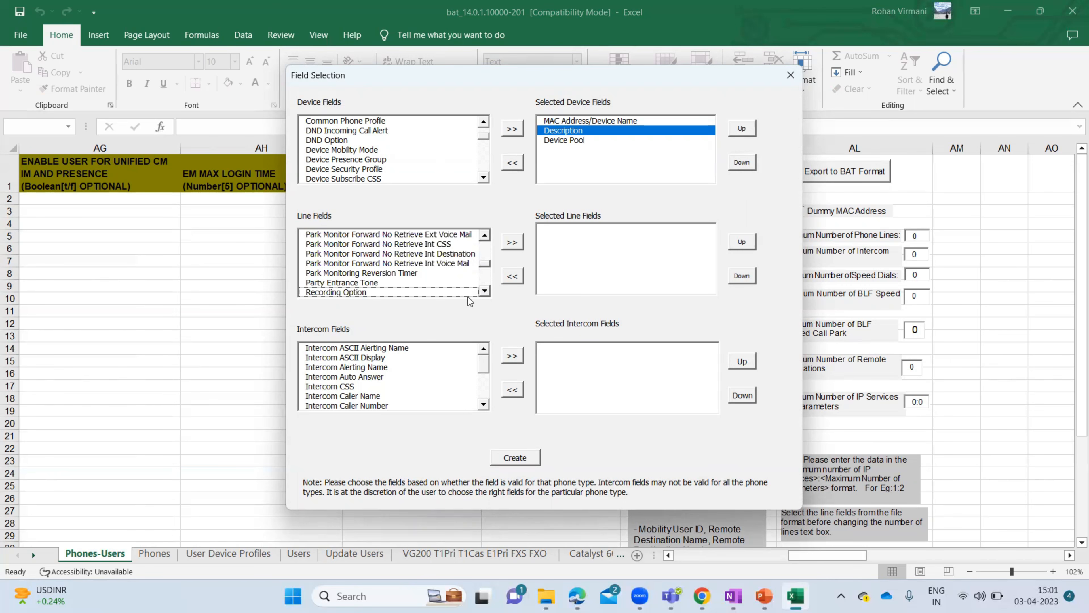
click(484, 291)
click(484, 292)
click(484, 291)
click(485, 291)
click(485, 291)
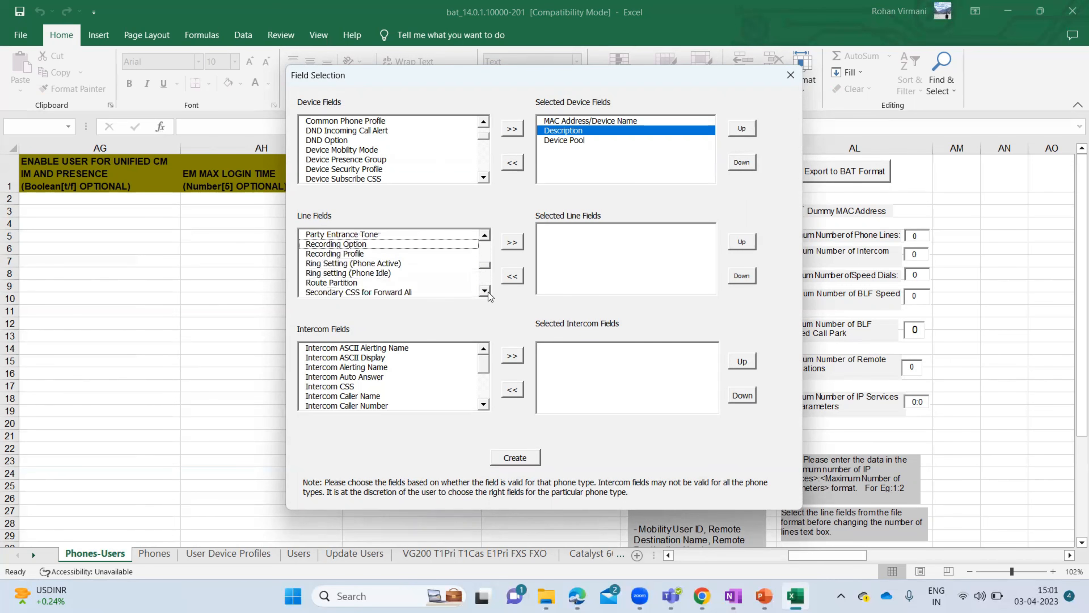
click(485, 291)
click(355, 273)
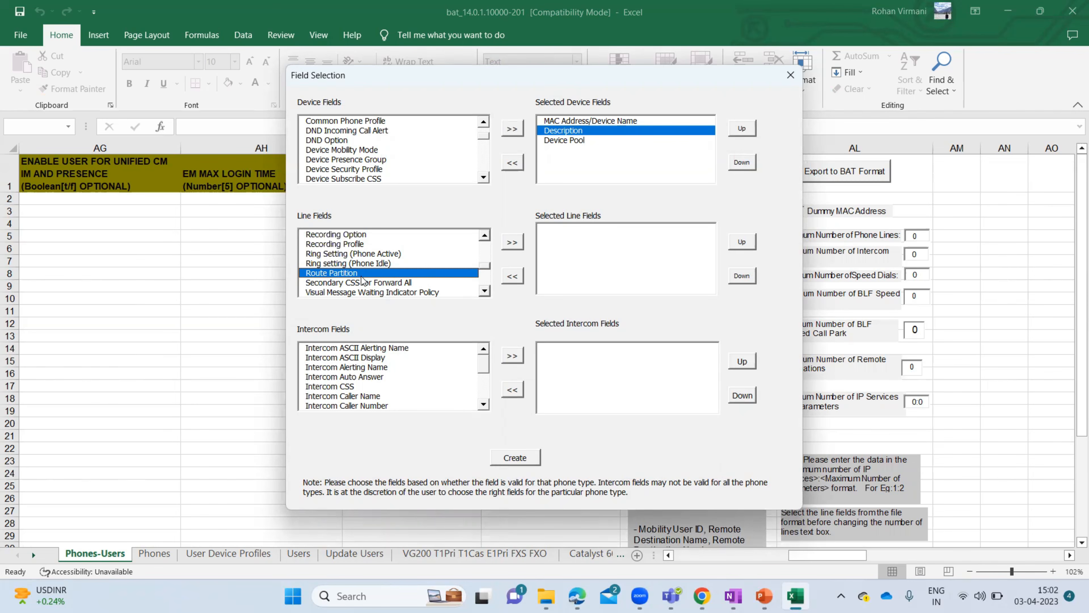
click(485, 291)
click(485, 291)
click(485, 291)
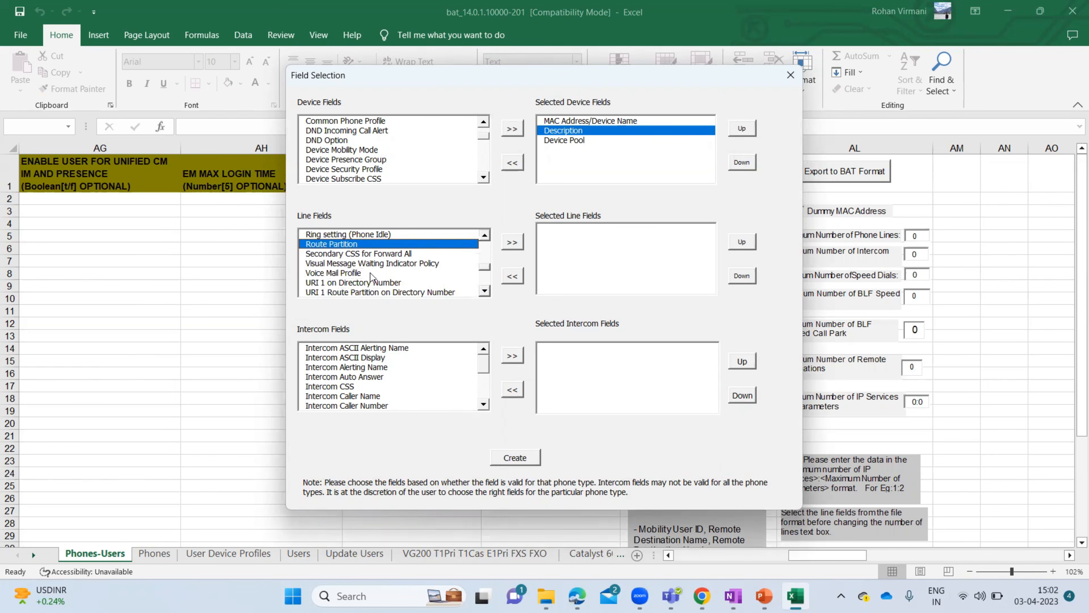
click(355, 272)
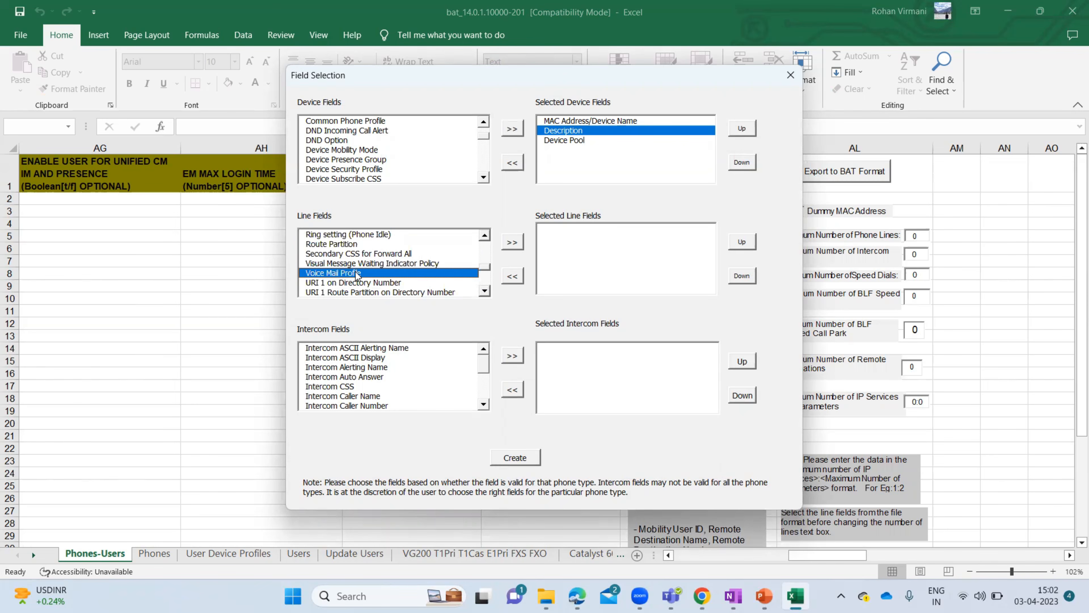
click(513, 242)
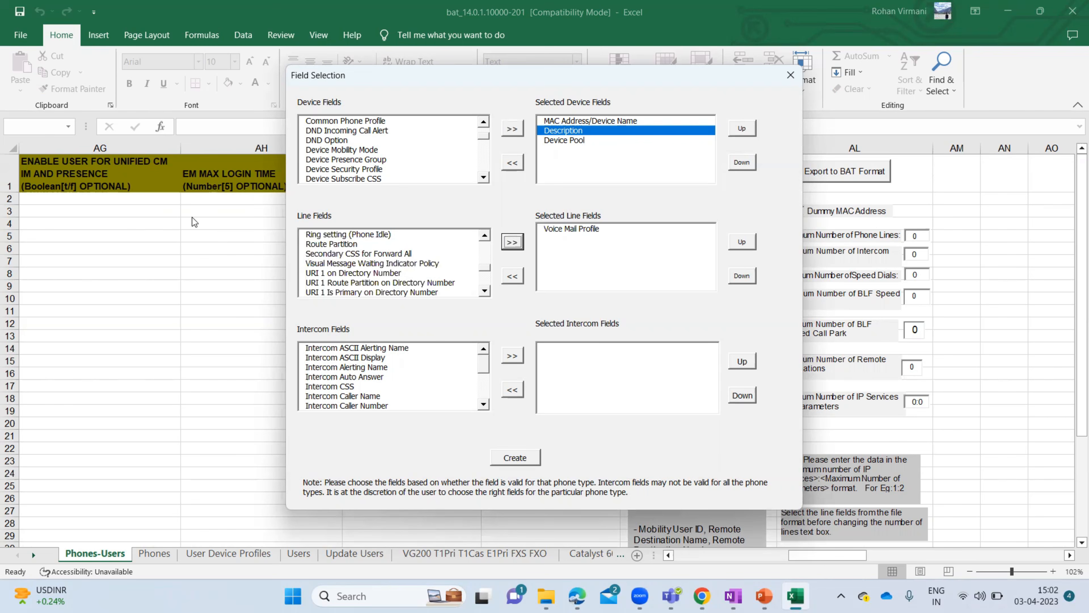
click(597, 232)
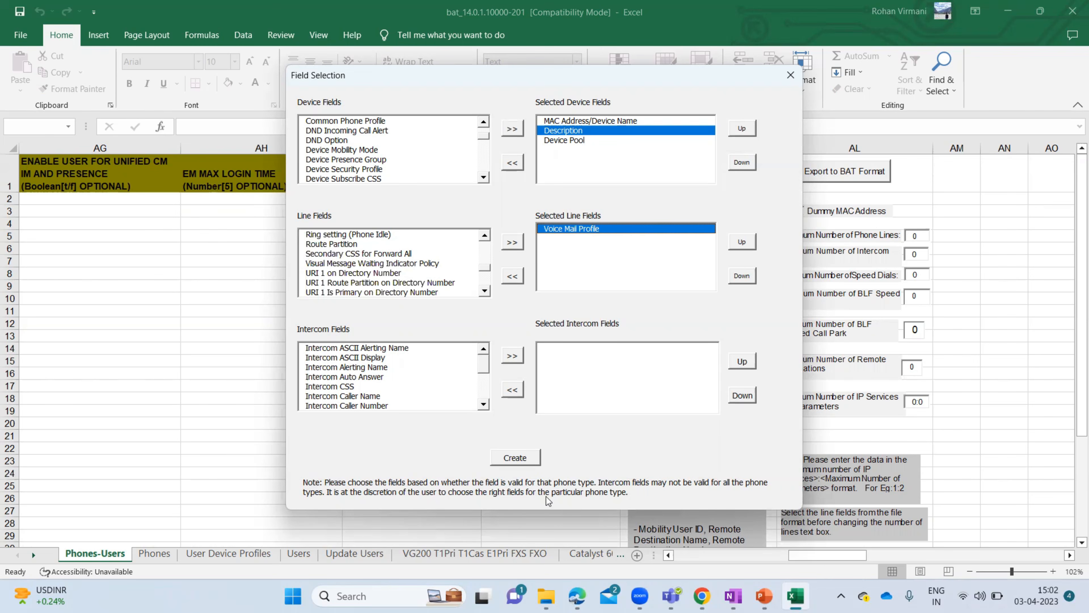
- Try creating the file format, dismissing the blank Excel message and the Directory Number-mandatory warning
click(512, 459)
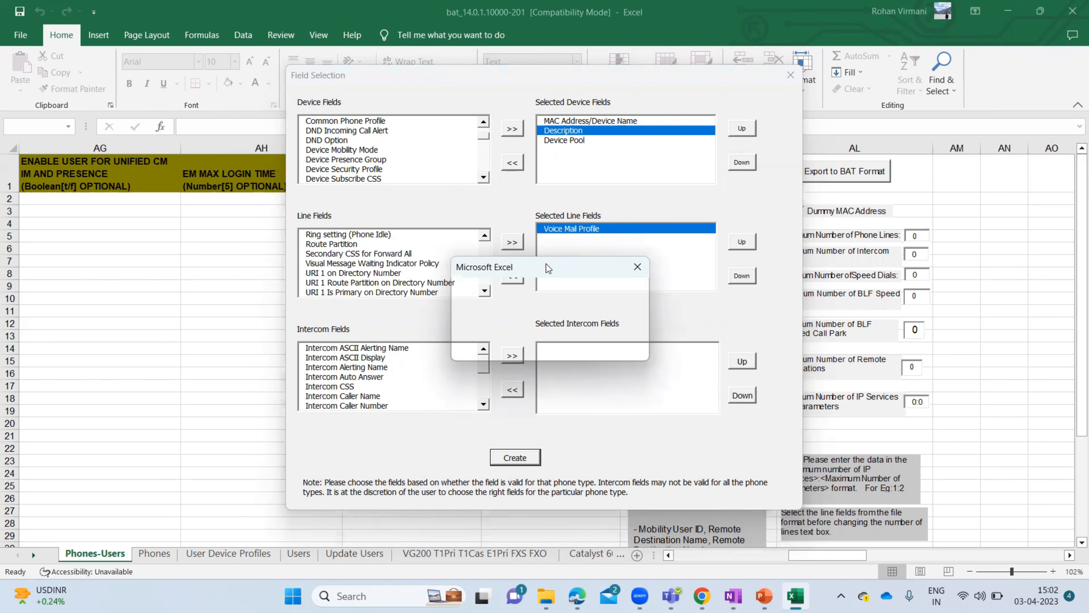
click(601, 74)
click(638, 268)
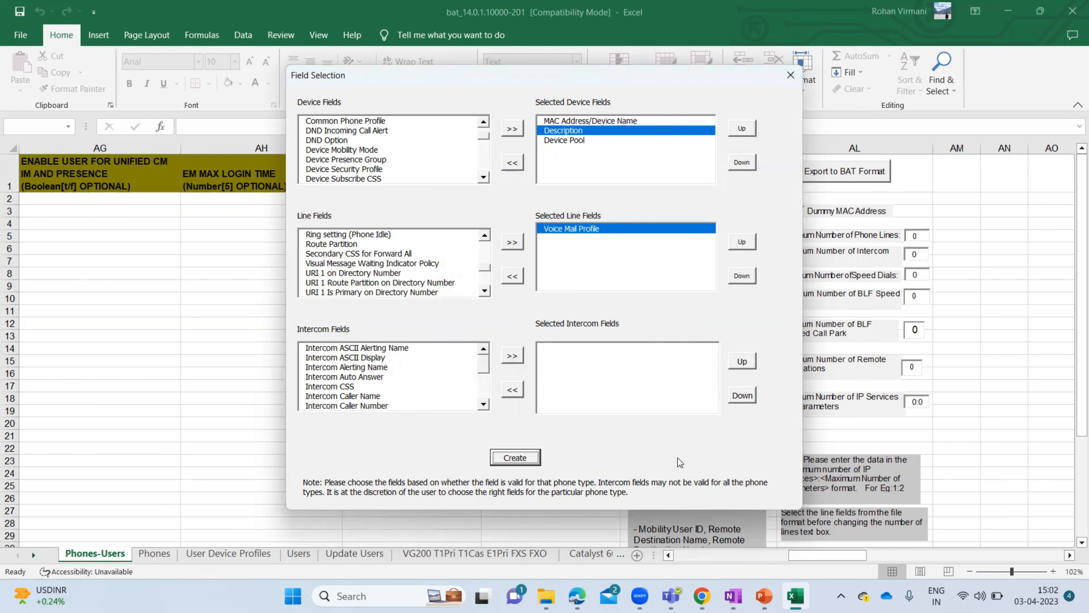
drag(584, 74, 759, 80)
click(688, 464)
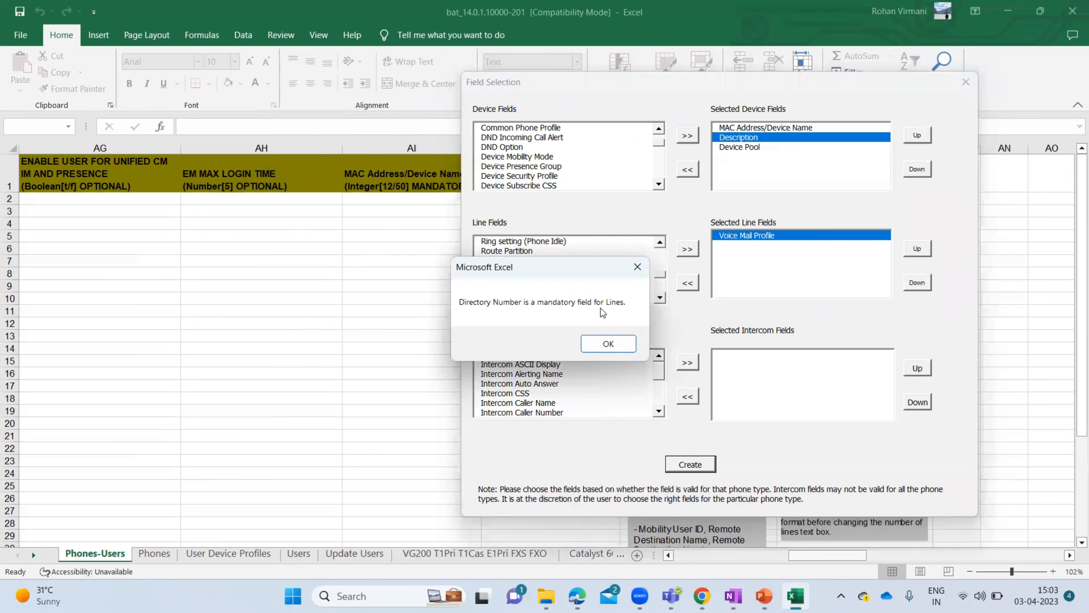
click(607, 345)
- Move Directory Number into Selected Line Fields
click(519, 251)
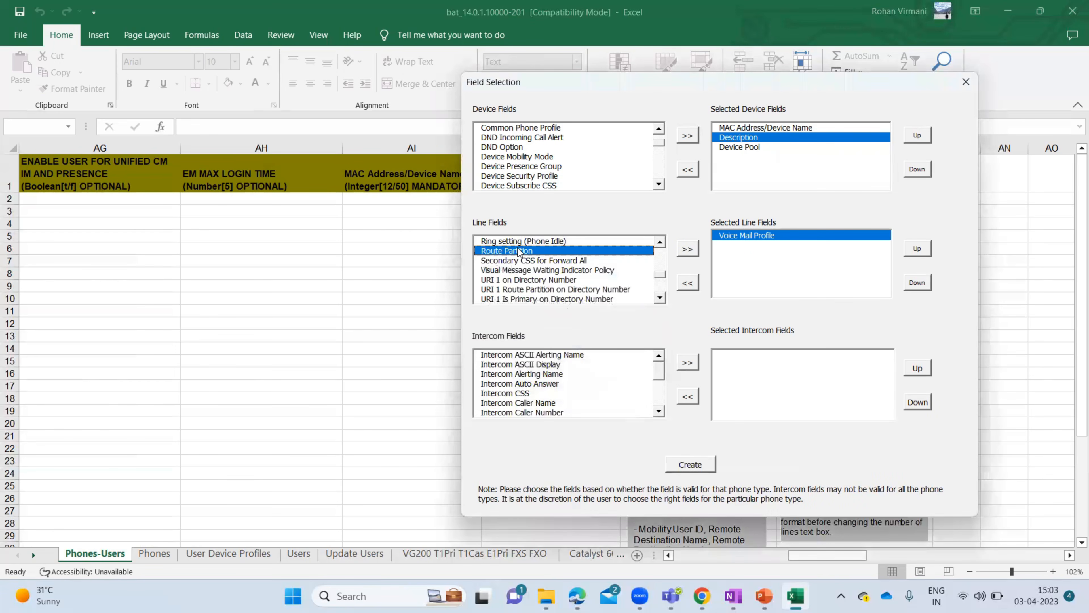
drag(663, 275, 660, 251)
click(519, 240)
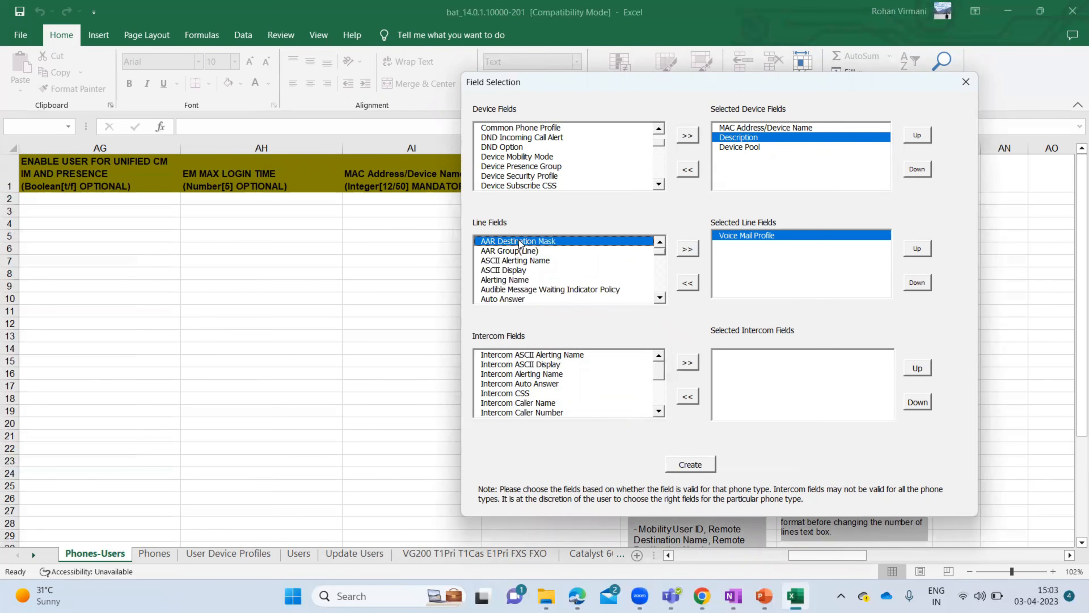
key(d)
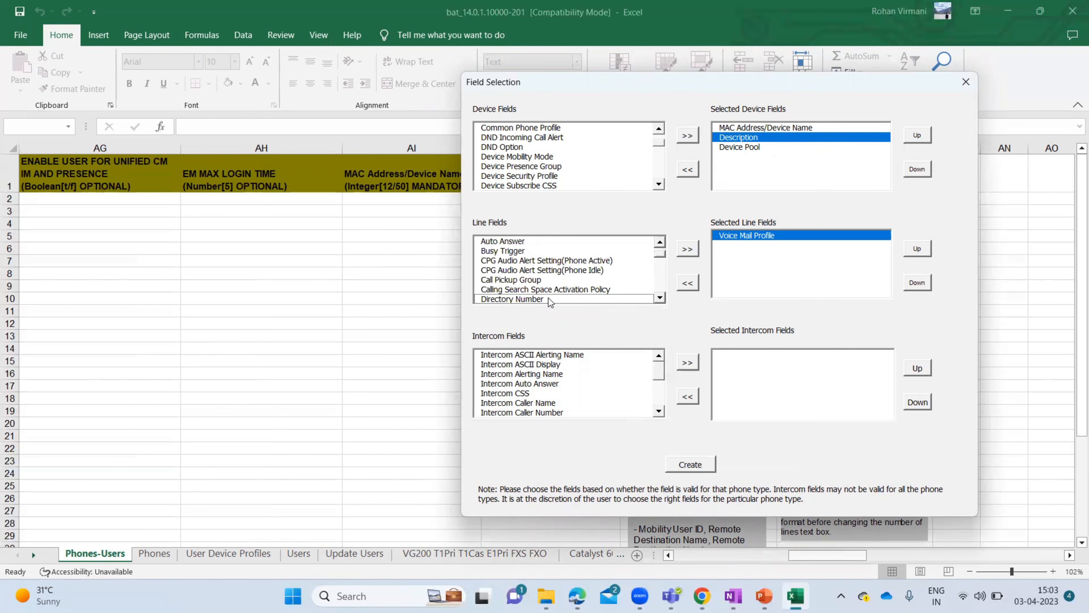
click(550, 300)
click(687, 251)
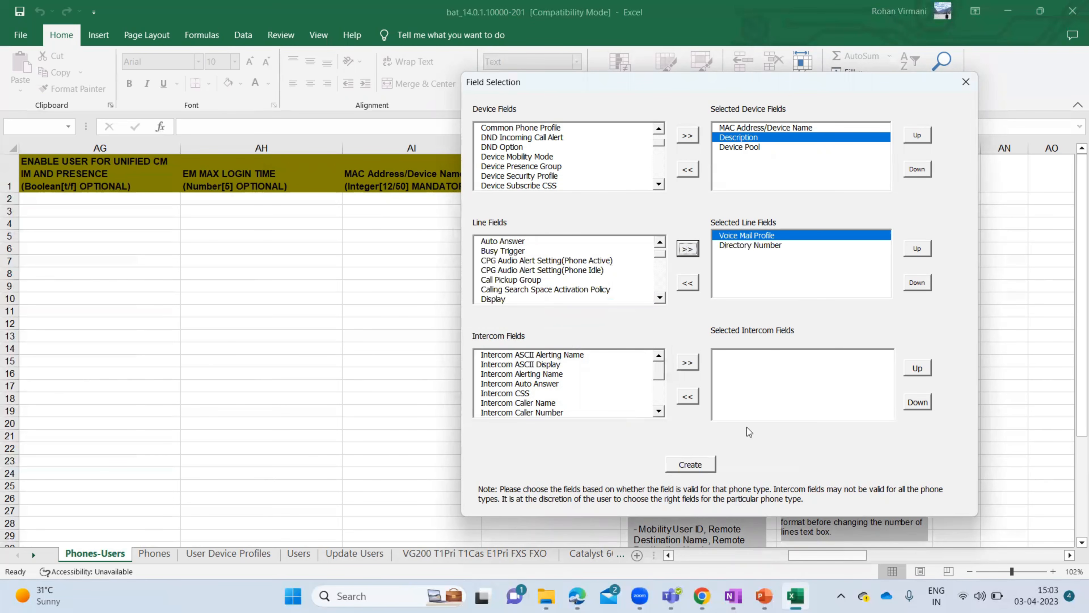
- Create the file format, confirming overwrite of the existing CSV format
click(699, 466)
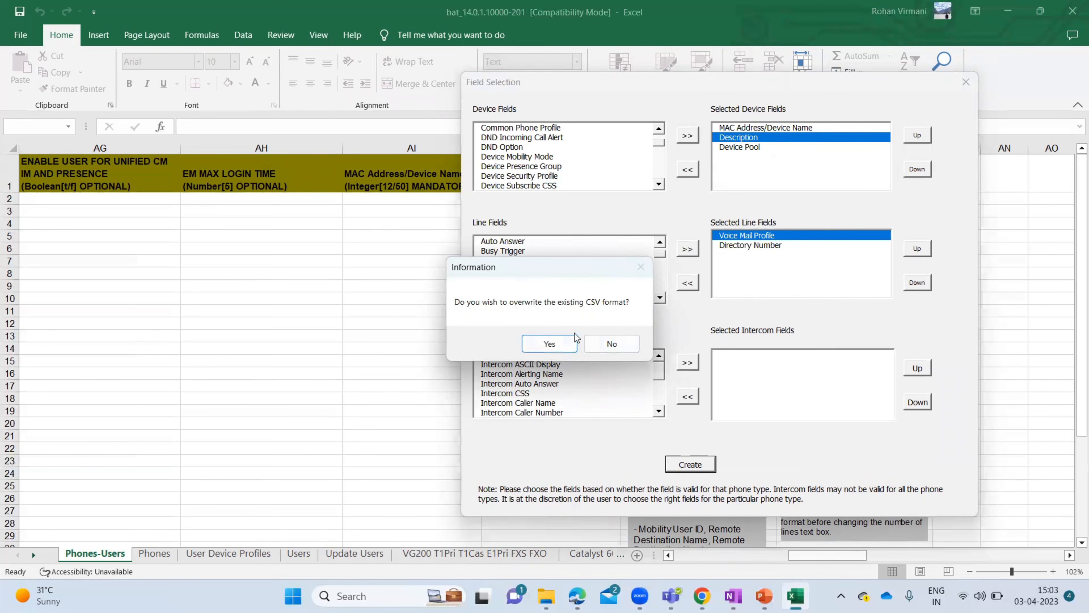
click(550, 344)
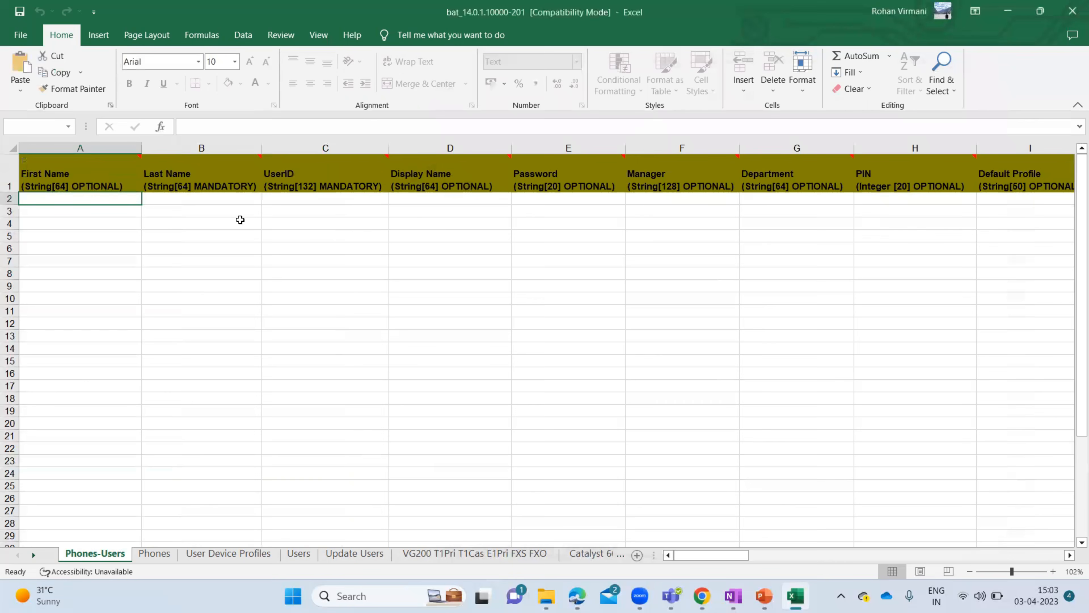
click(118, 180)
key(Tab)
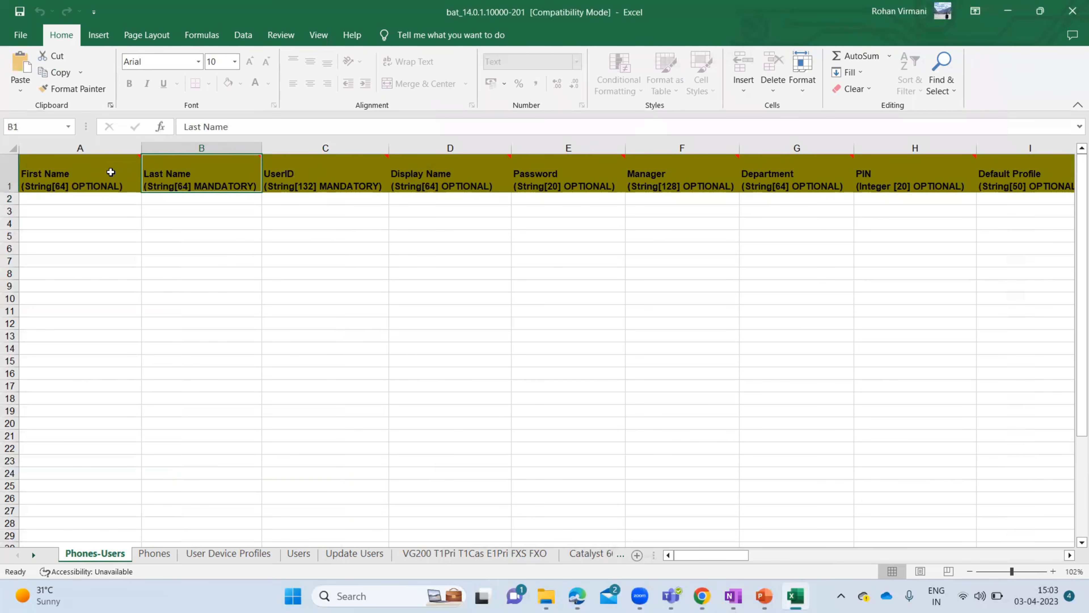
key(Tab)
key(Tab)
key(Tab)
key(Tab)
key(Tab)
key(Tab)
key(Tab)
key(Tab)
key(Tab)
key(Tab)
key(Tab)
key(Tab)
key(Tab)
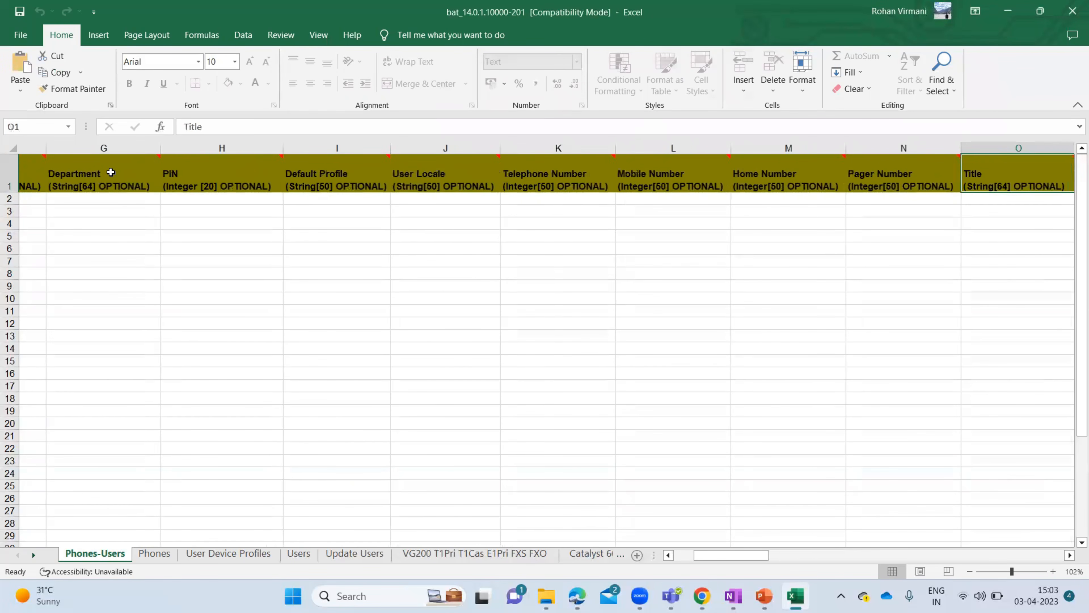
key(Tab)
key(Tab)
key(Tab)
key(Tab)
key(Tab)
key(Tab)
key(Tab)
key(Tab)
key(Tab)
key(Tab)
key(Tab)
key(Tab)
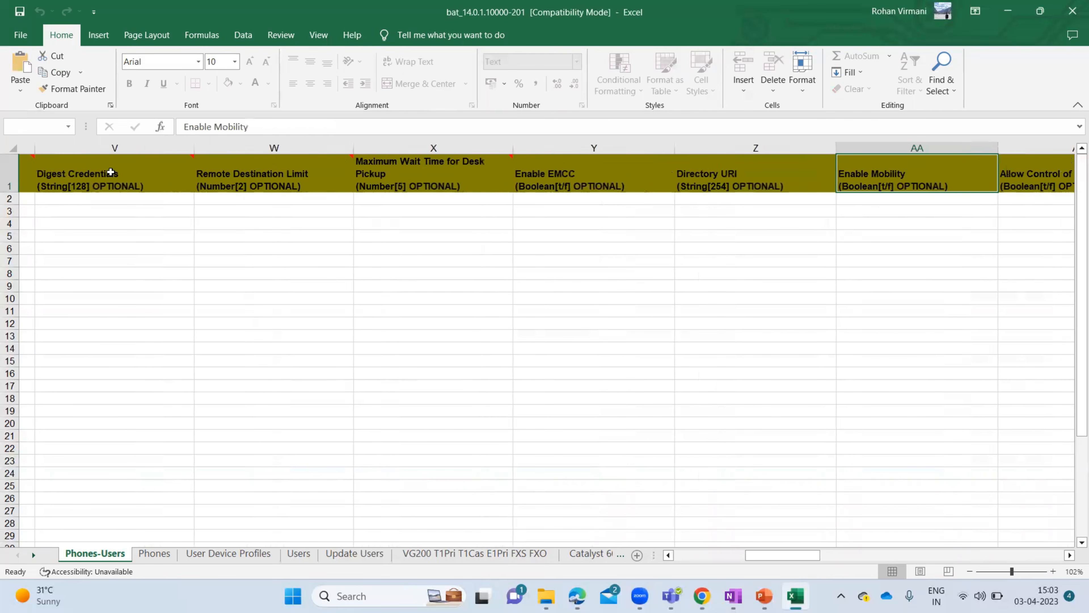
key(Tab)
key(Tab)
key(Tab)
key(Tab)
key(Tab)
key(Tab)
key(Tab)
key(Tab)
key(Tab)
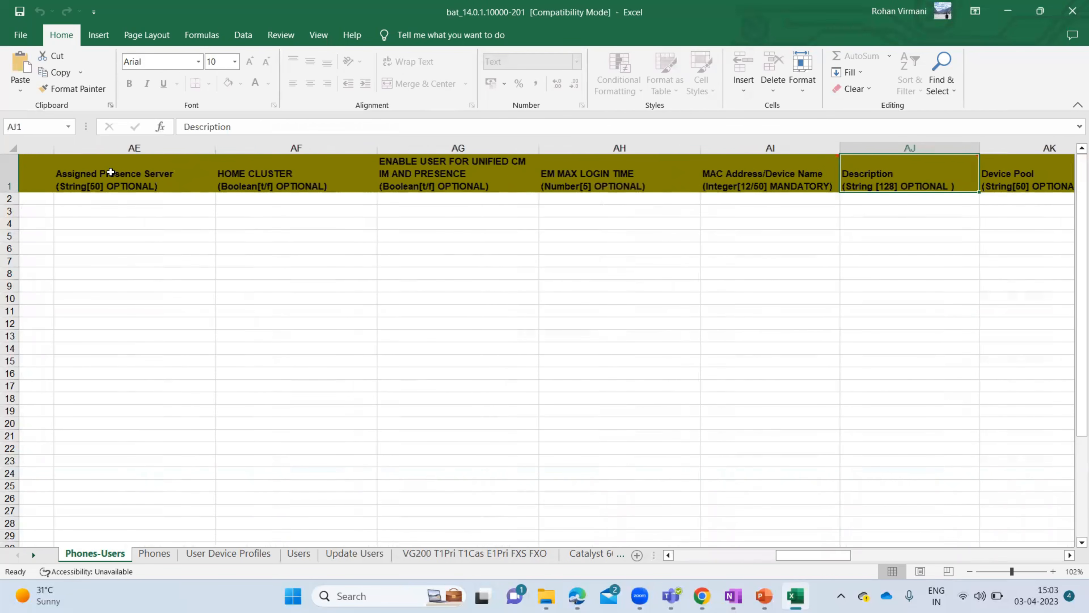
key(Tab)
key(Tab)
key(Tab)
key(Tab)
key(Tab)
key(Tab)
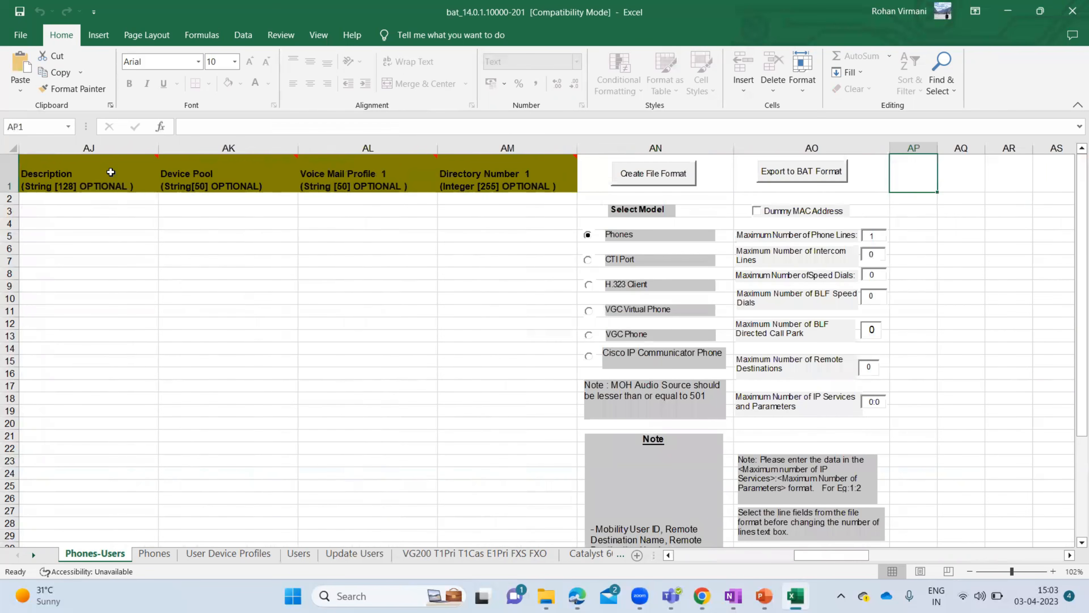
key(shift+Tab)
key(shift+Tab)
key(shift+Tab)
key(shift+Tab)
key(shift+Tab)
key(shift+Tab)
key(shift+Tab)
key(shift+Tab)
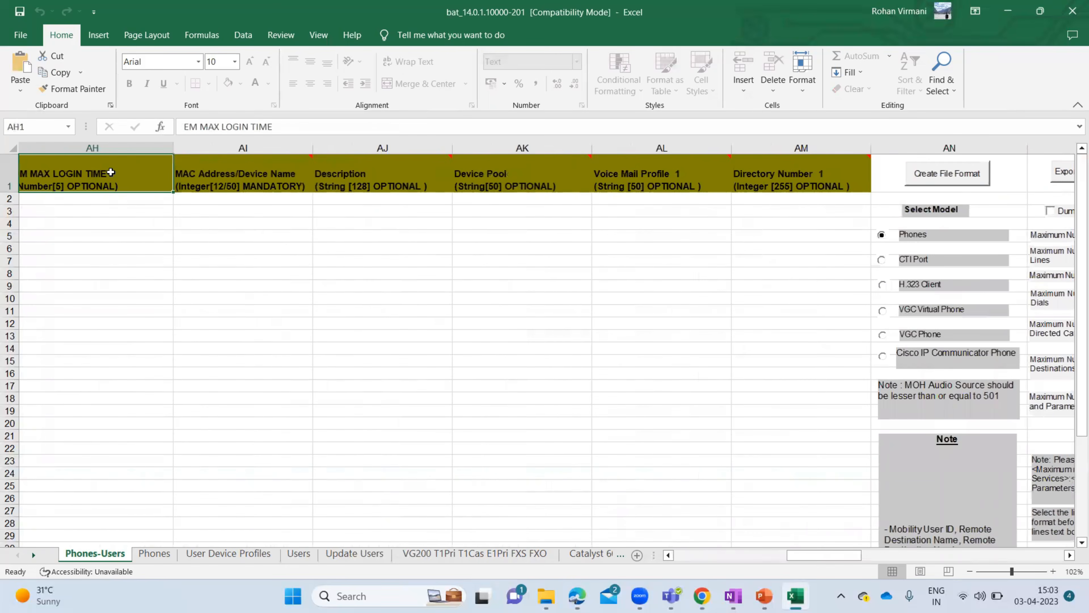
key(shift+Tab)
click(395, 173)
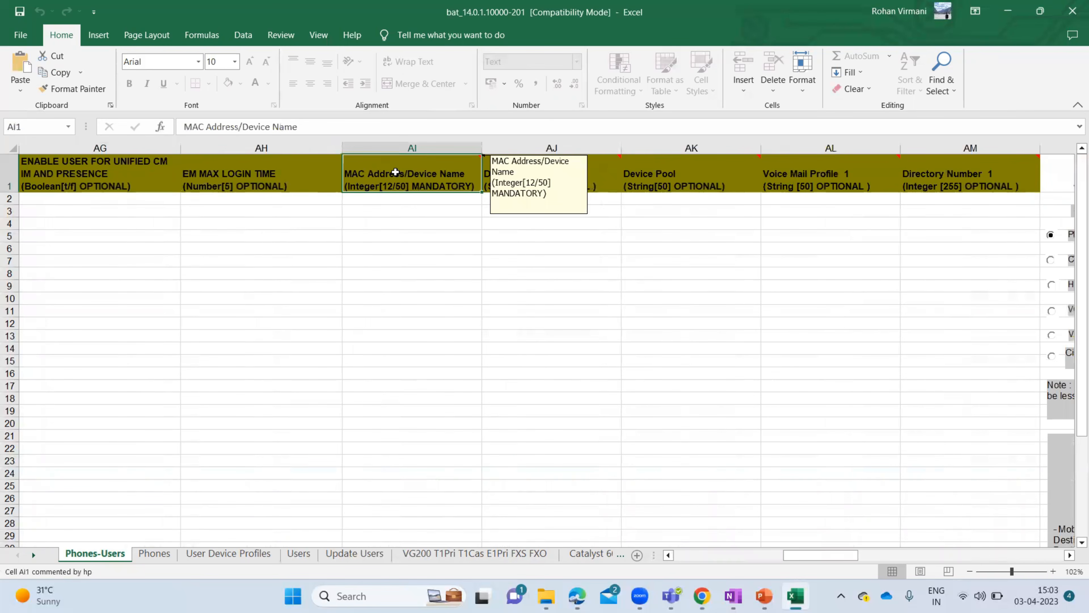
key(Tab)
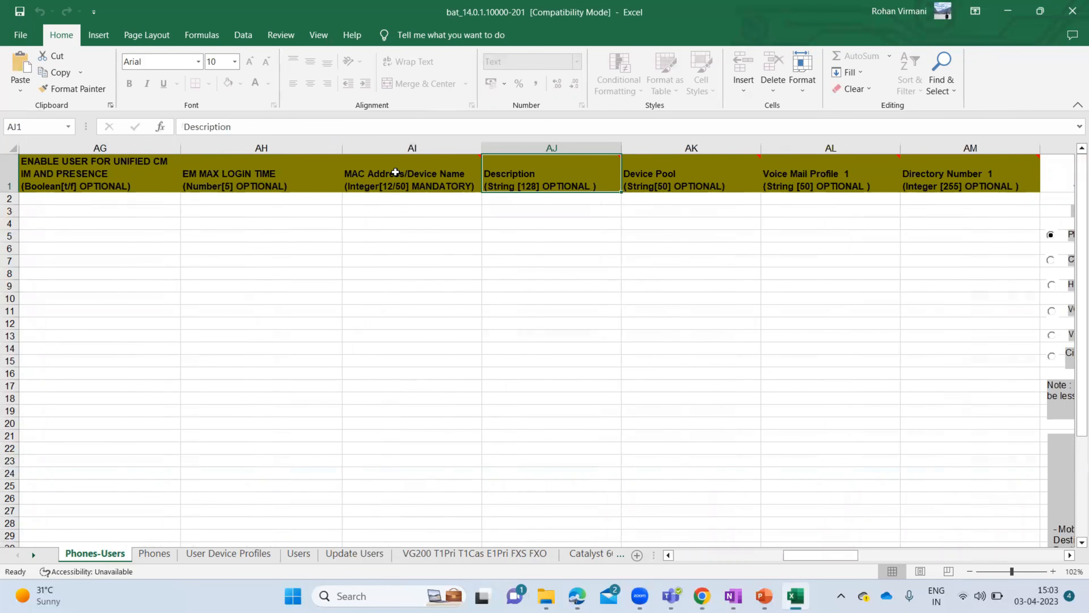
key(Tab)
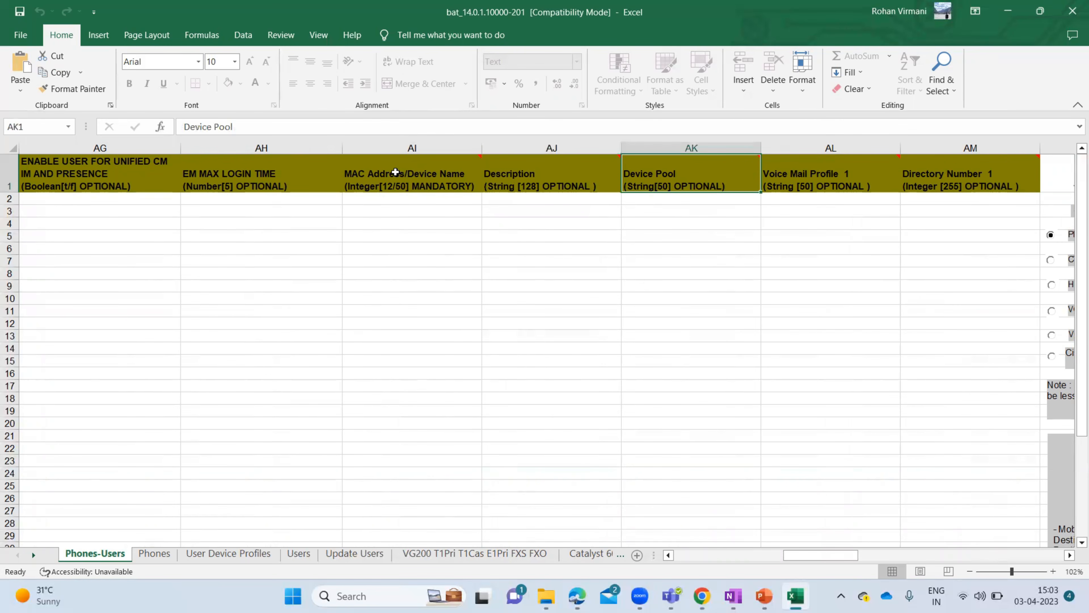
key(Tab)
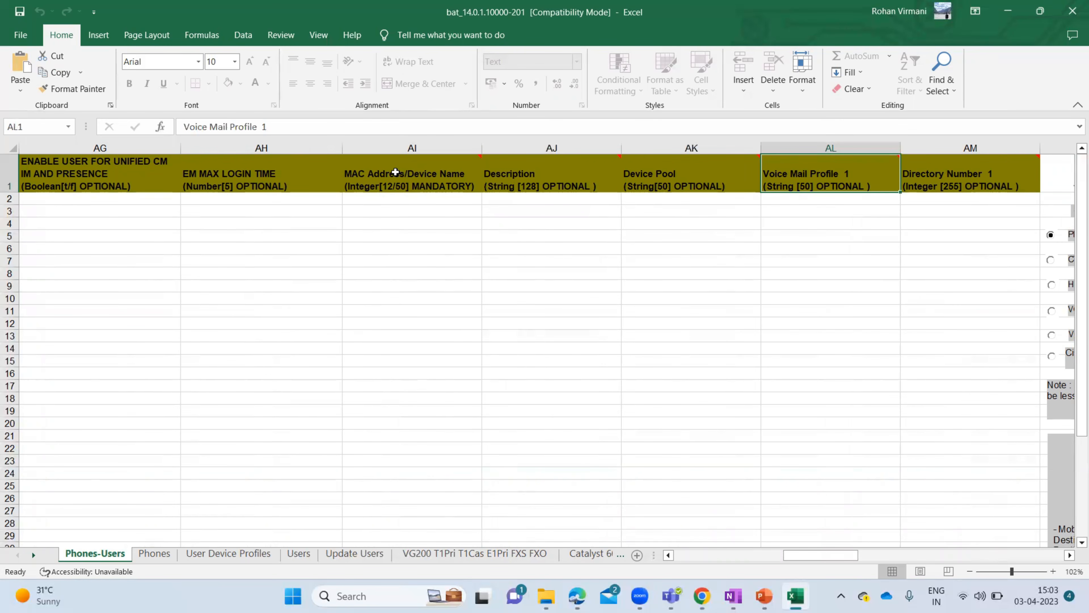
key(Tab)
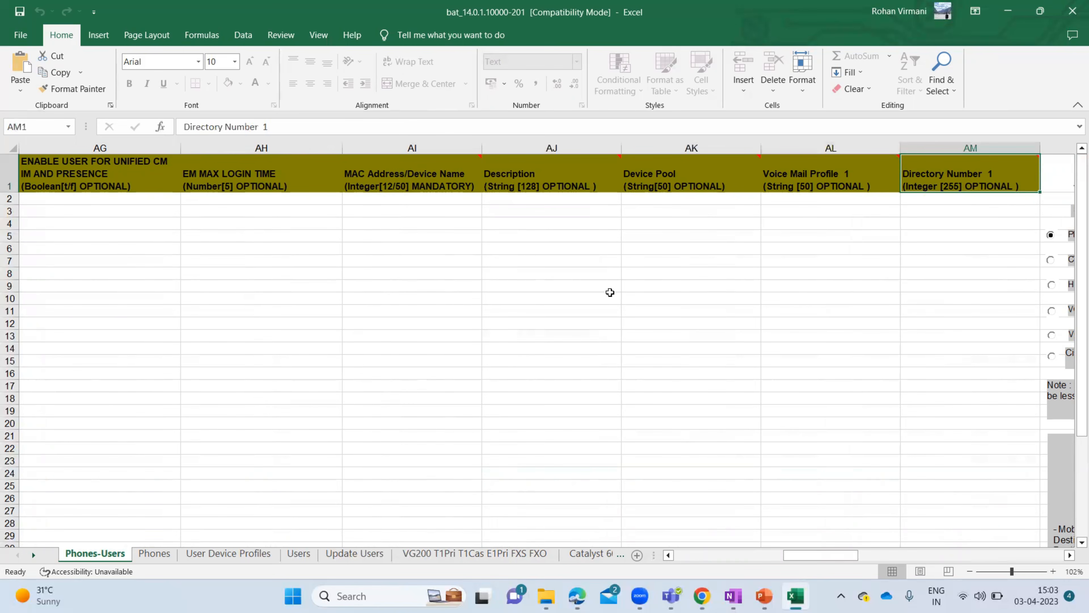
key(Tab)
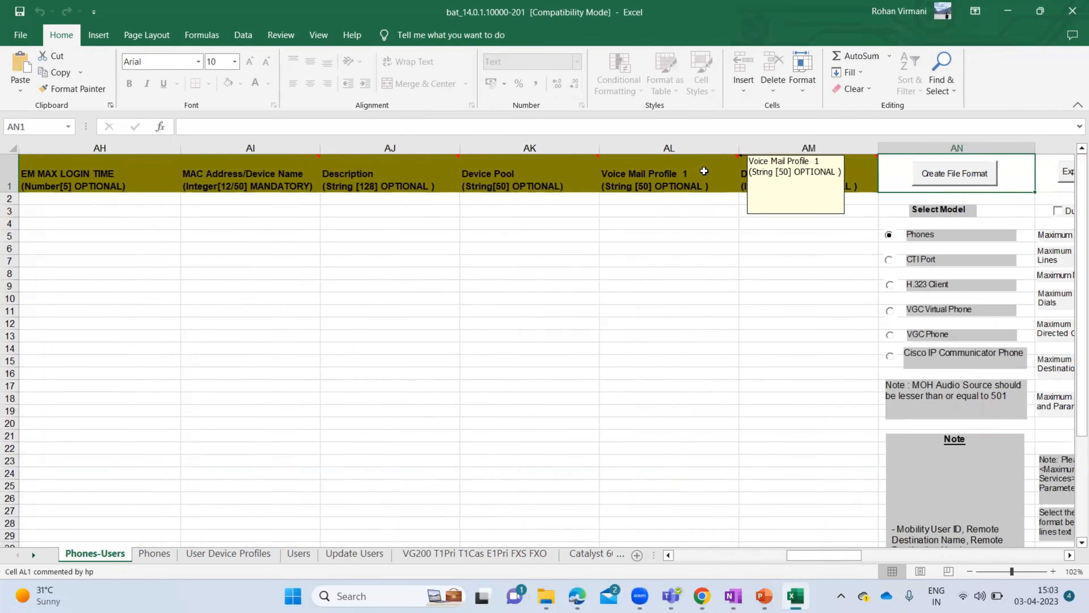
click(704, 171)
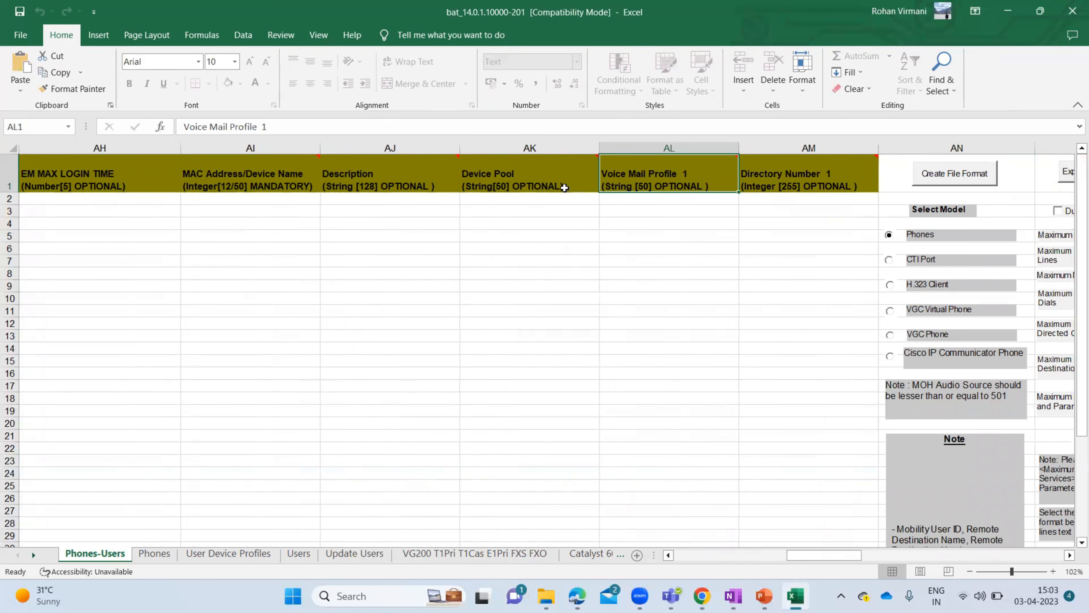
key(Tab)
key(shift+Tab)
key(shift+Tab)
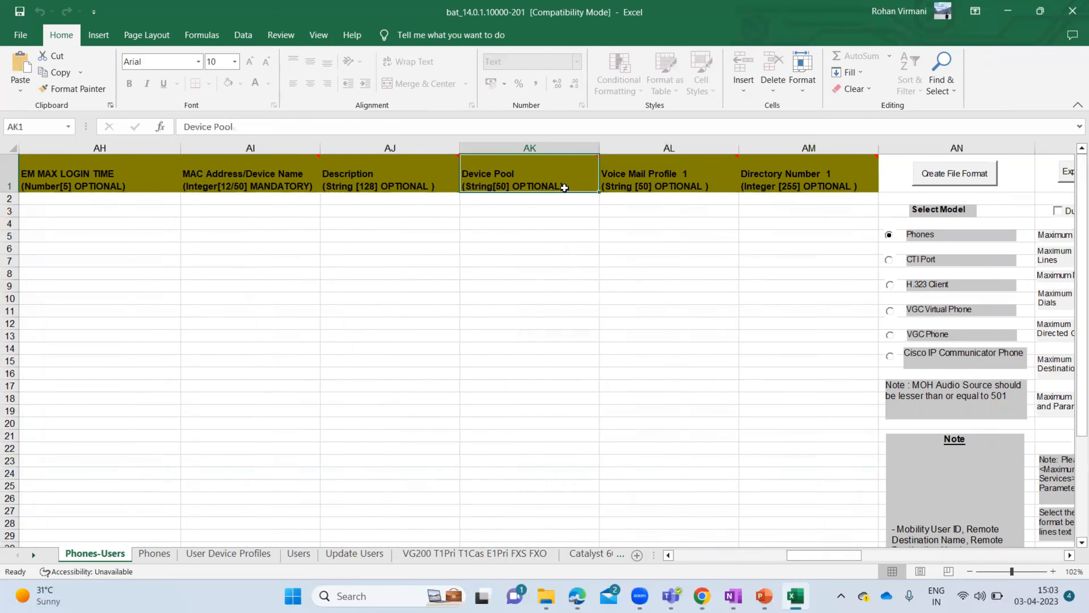
key(Tab)
key(Tab)
key(Tab)
key(Tab)
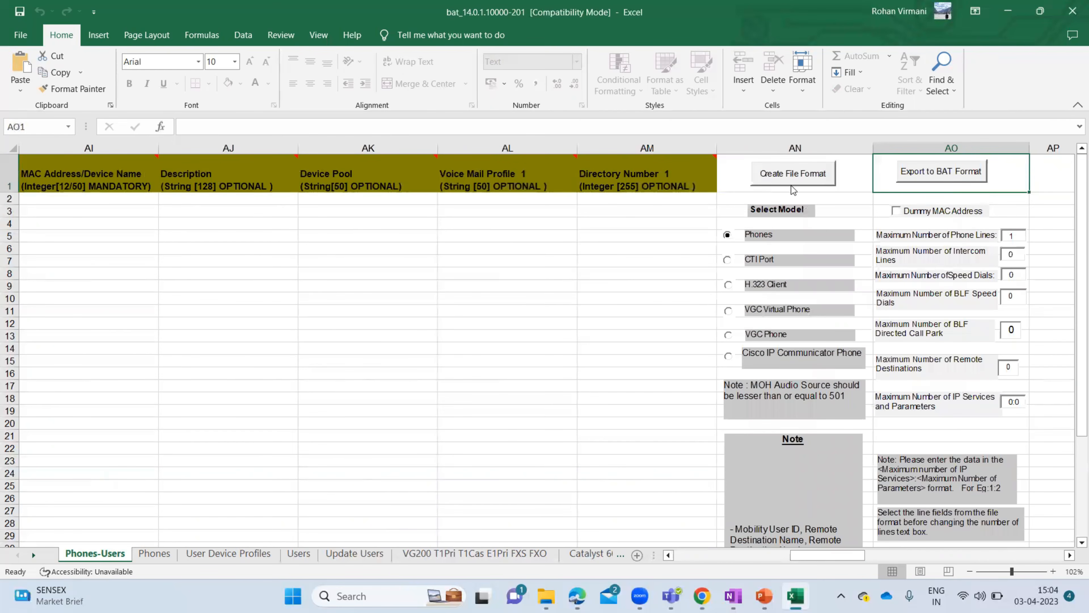
click(594, 200)
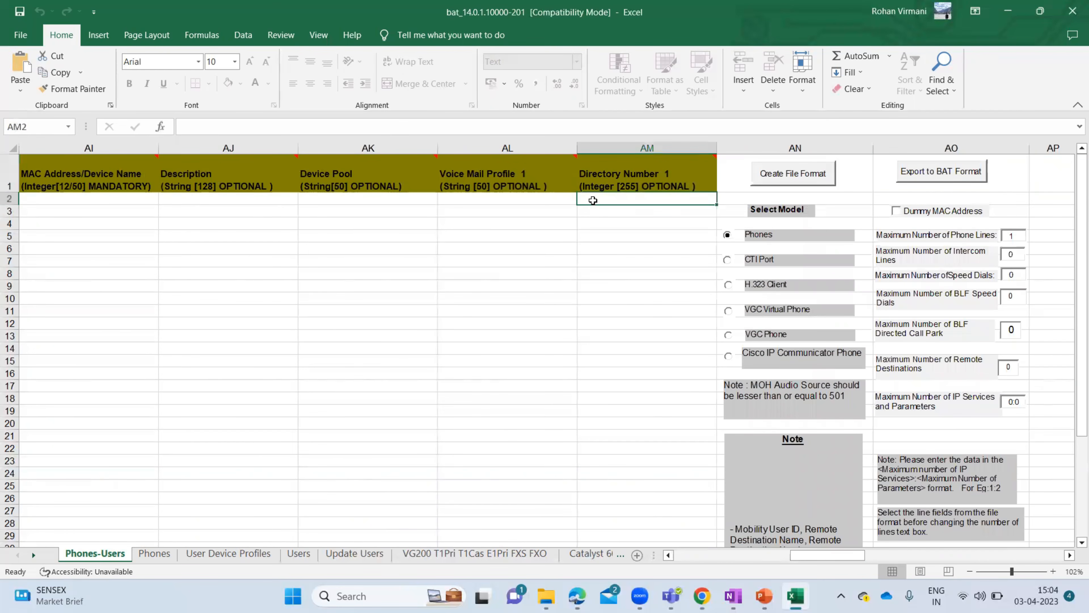
key(Left)
key(Left)
key(Left)
key(Left)
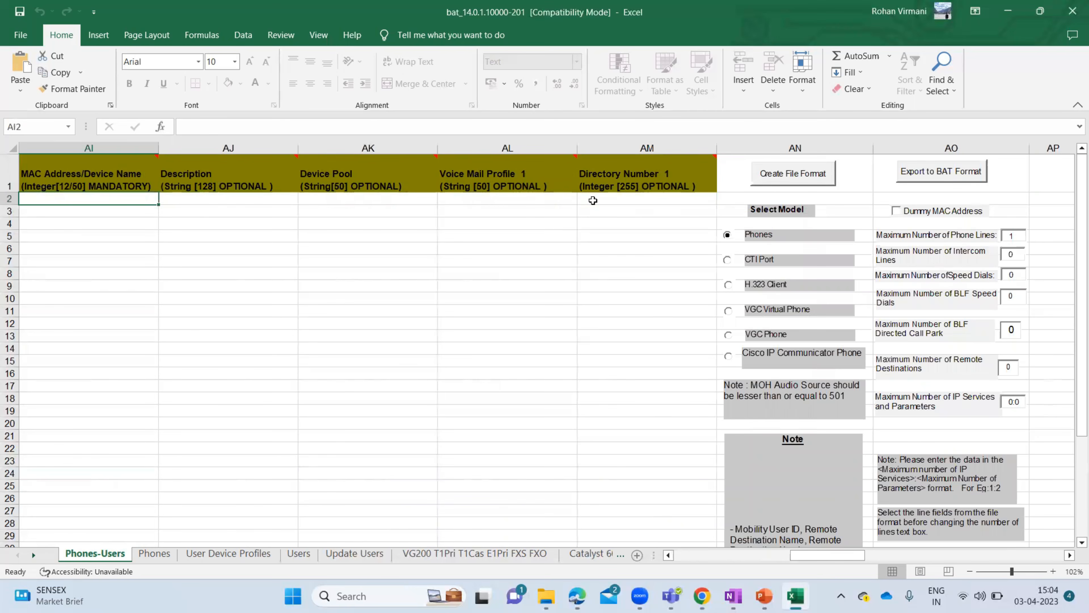
key(Left)
key(Left)
key(Left)
key(Left)
key(Left)
key(Left)
key(Left)
key(Left)
key(Left)
key(Left)
key(Left)
key(Left)
key(Left)
key(Left)
key(Left)
key(Left)
key(Left)
key(Left)
key(Left)
key(Left)
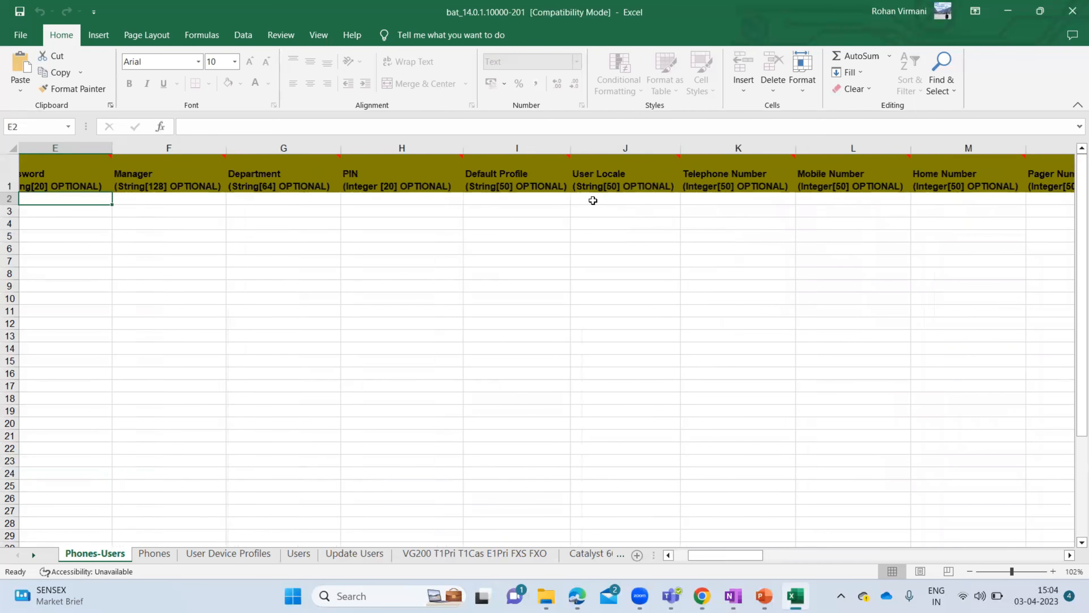
key(Left)
key(Left)
key(Left)
key(Left)
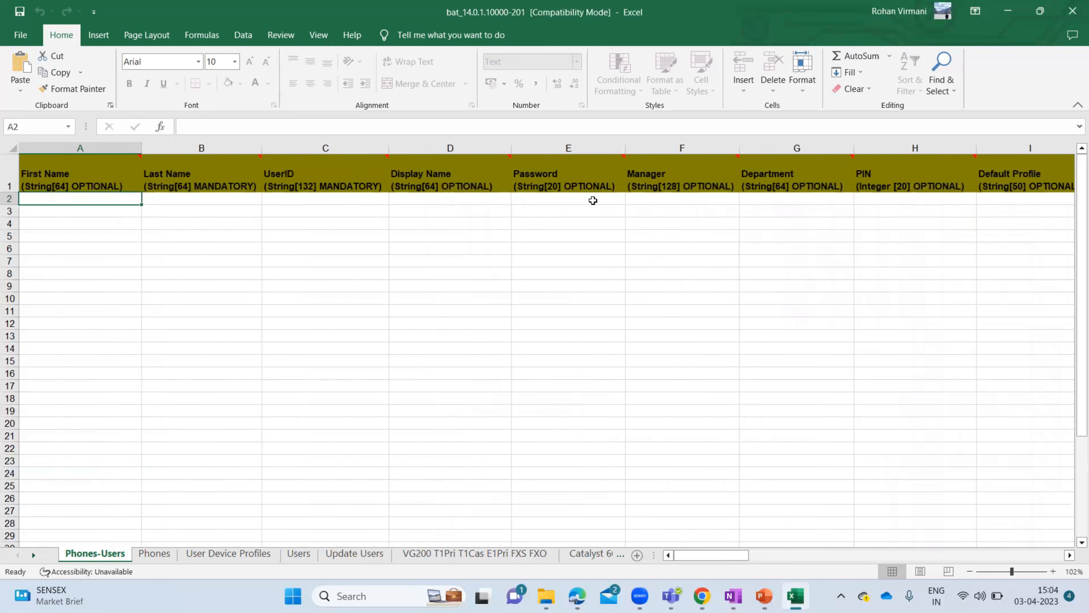
- Enter the user's first name, last name, user ID and password across row 2
text(Technical)
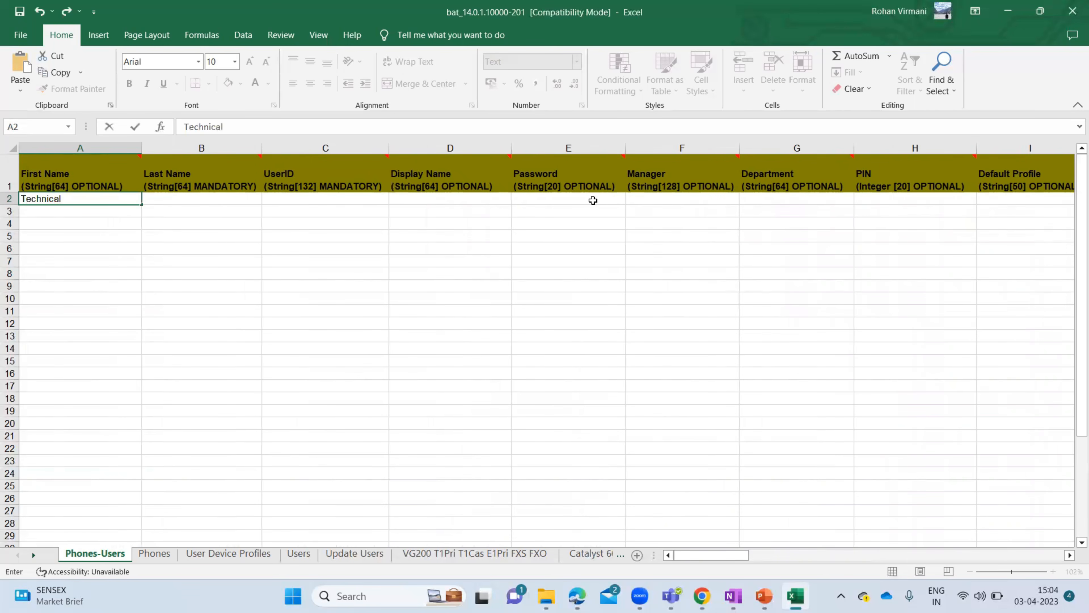
key(Tab)
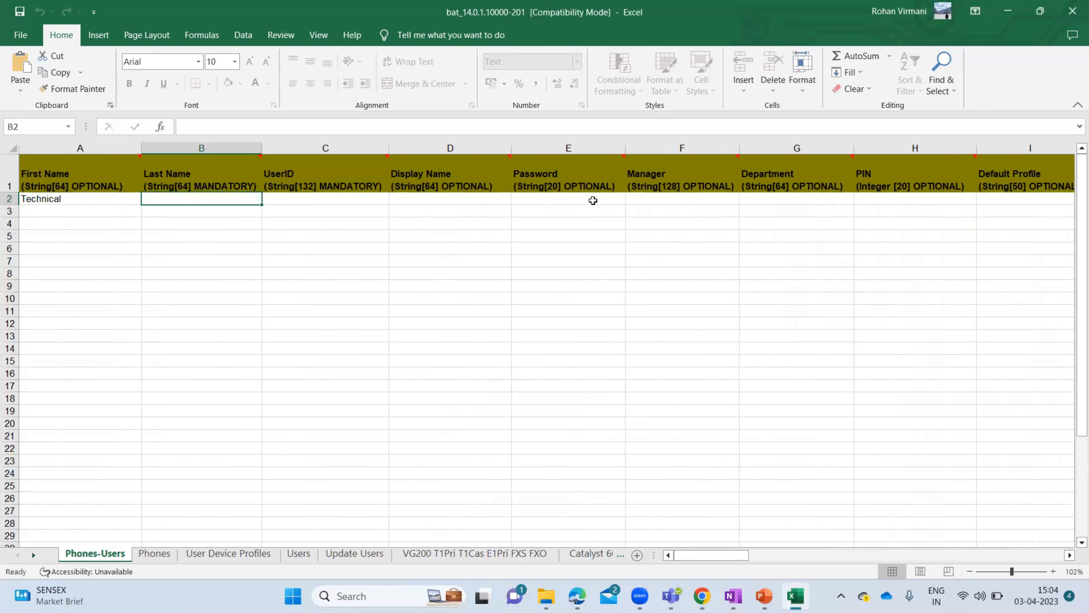
text(Venture)
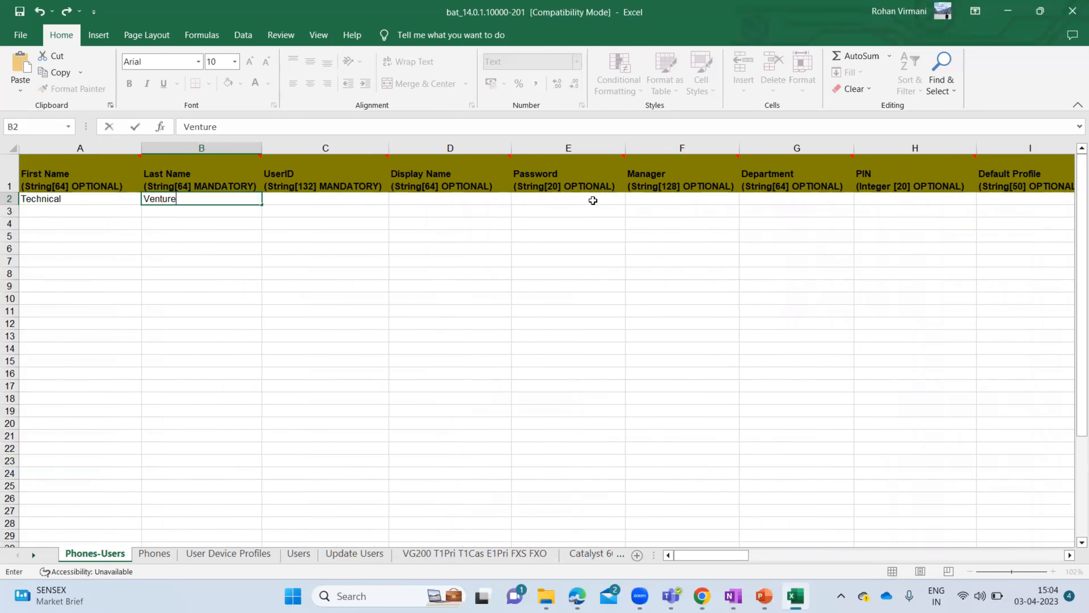
key(Tab)
text(tventure1)
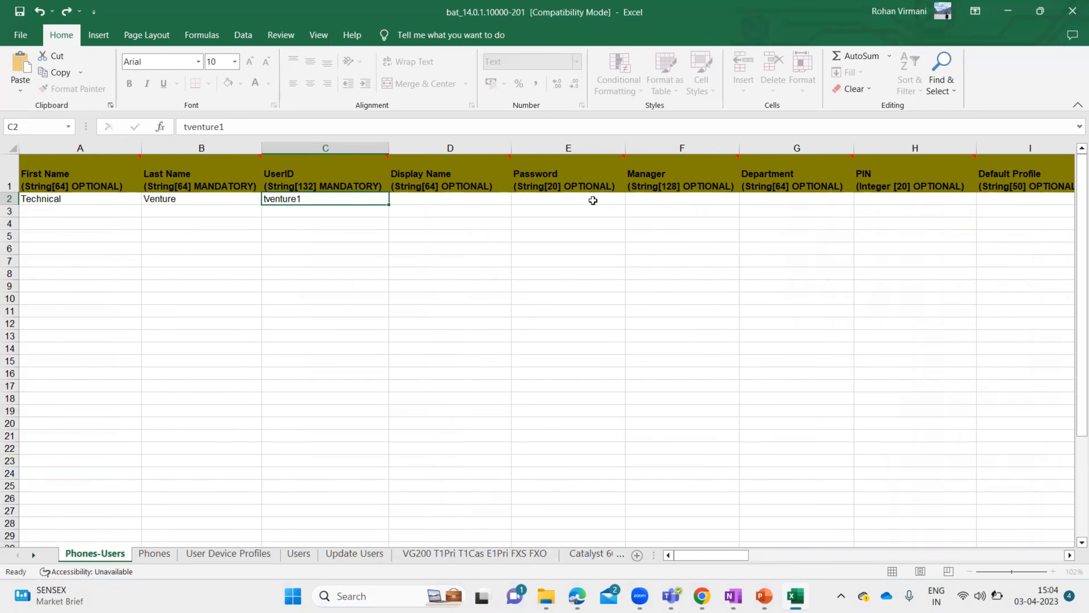
key(Tab)
key(Tab)
text(123456)
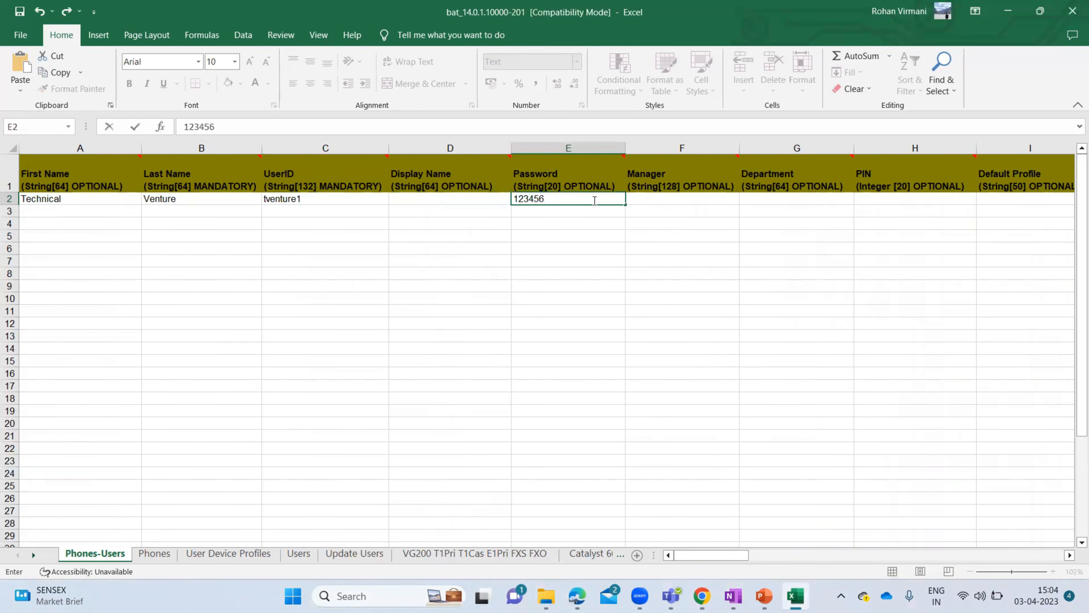
key(Tab)
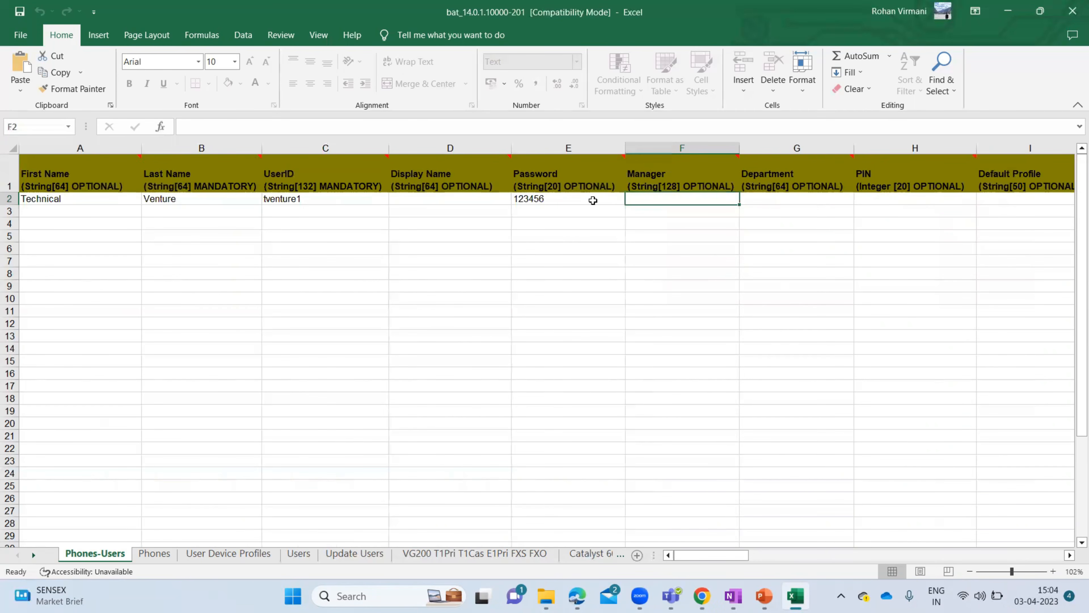
- Move along row 2 past the optional columns to the MAC Address/Device Name cell
key(Tab)
key(Tab)
key(Tab)
key(Tab)
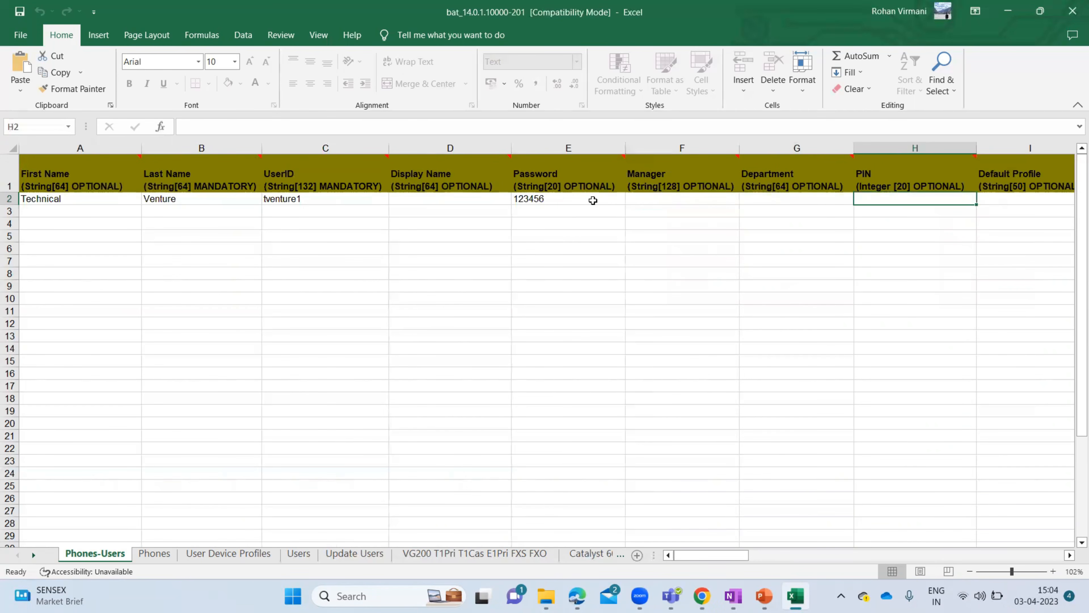
key(Tab)
key(Tab)
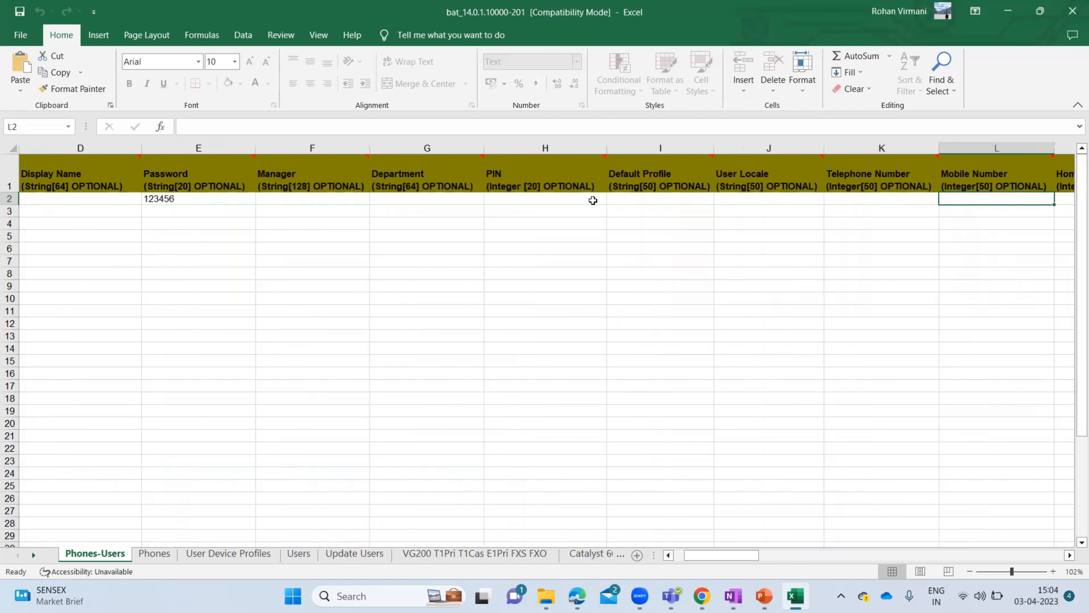
key(Tab)
key(Tab)
key(Tab)
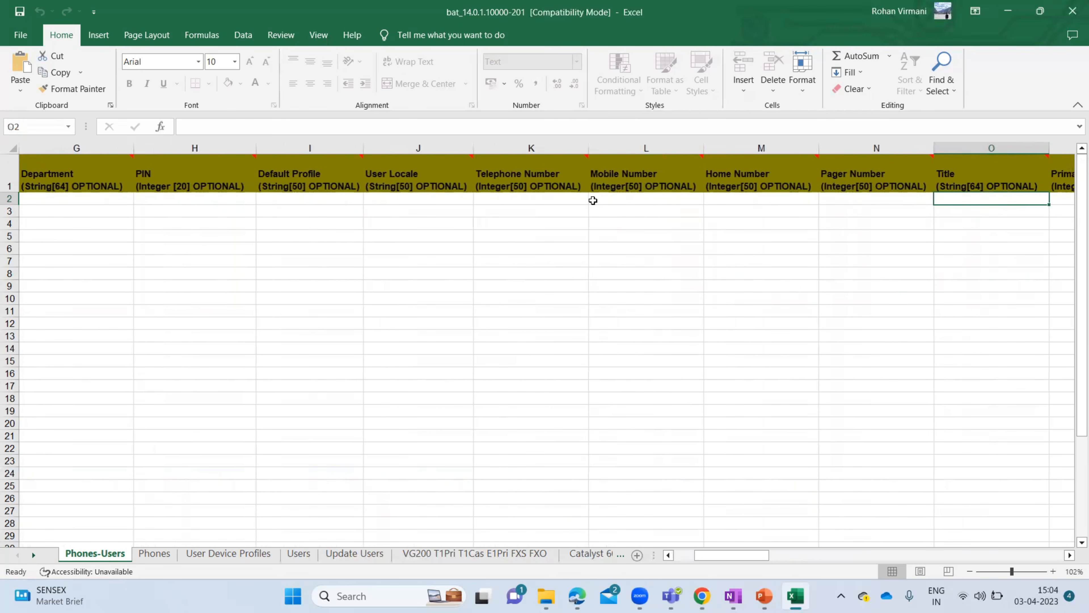
key(Tab)
key(Tab)
key(Tab)
key(Tab)
key(Tab)
key(Tab)
key(Tab)
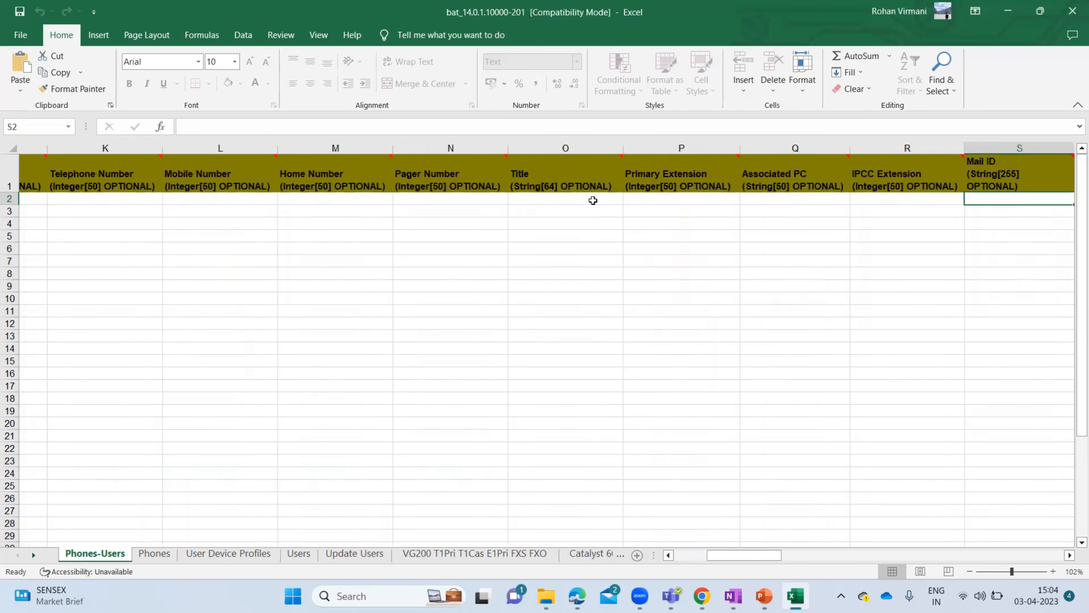
key(Tab)
key(Tab)
key(Tab)
key(Tab)
key(Tab)
key(Tab)
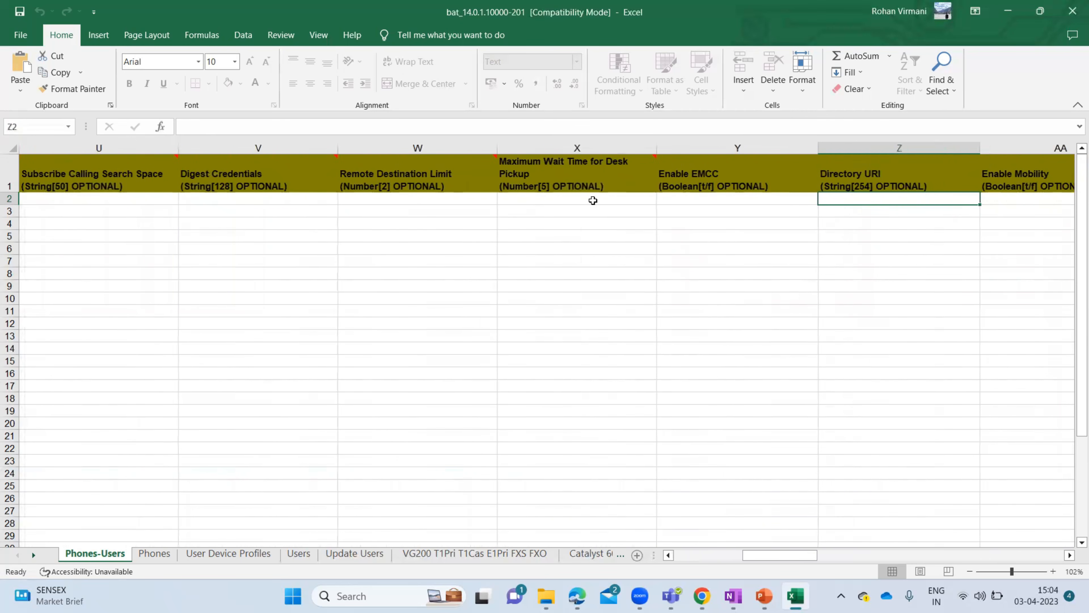
key(Tab)
key(Tab)
key(Tab)
key(Tab)
key(Tab)
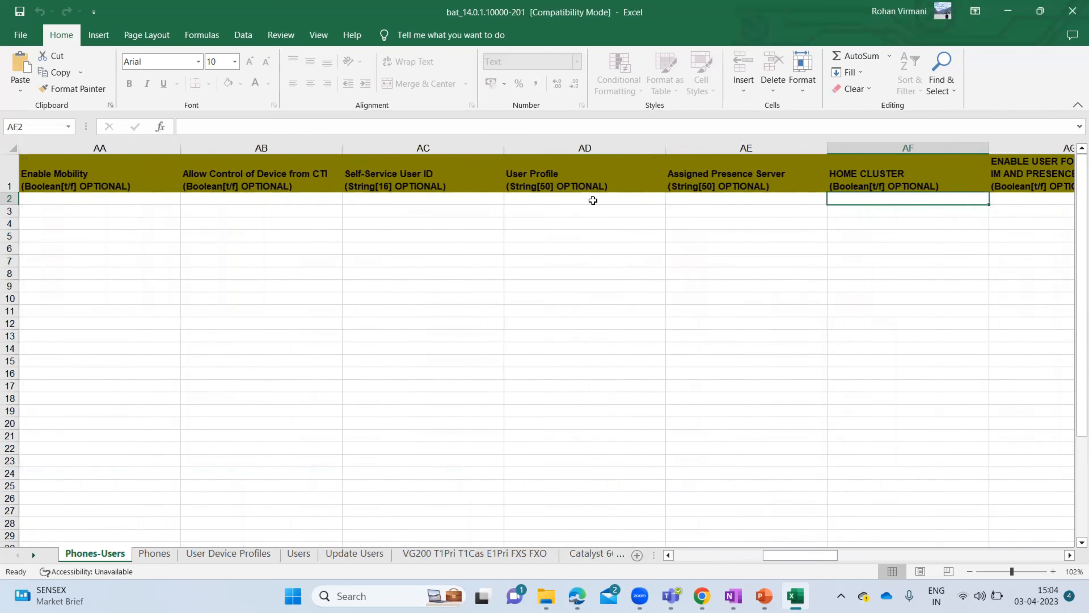
key(Tab)
key(Tab)
key(Tab)
key(Tab)
key(shift+Tab)
key(shift+Tab)
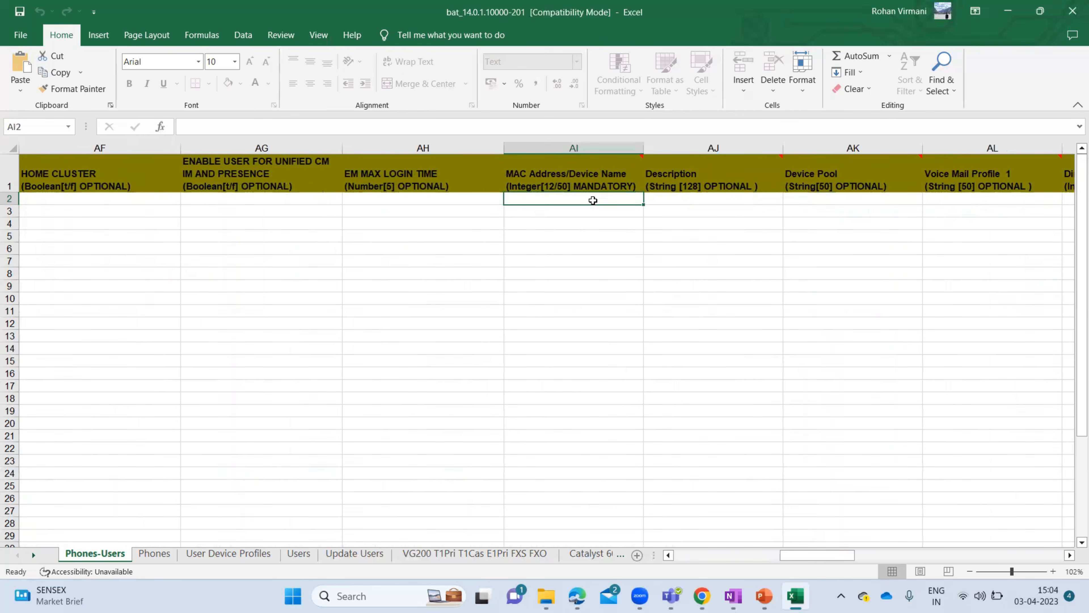
- Fill row 2 with MAC AABBCCDDEEFF, description Test 1, device pool DP1 and directory number 8000
text(AA)
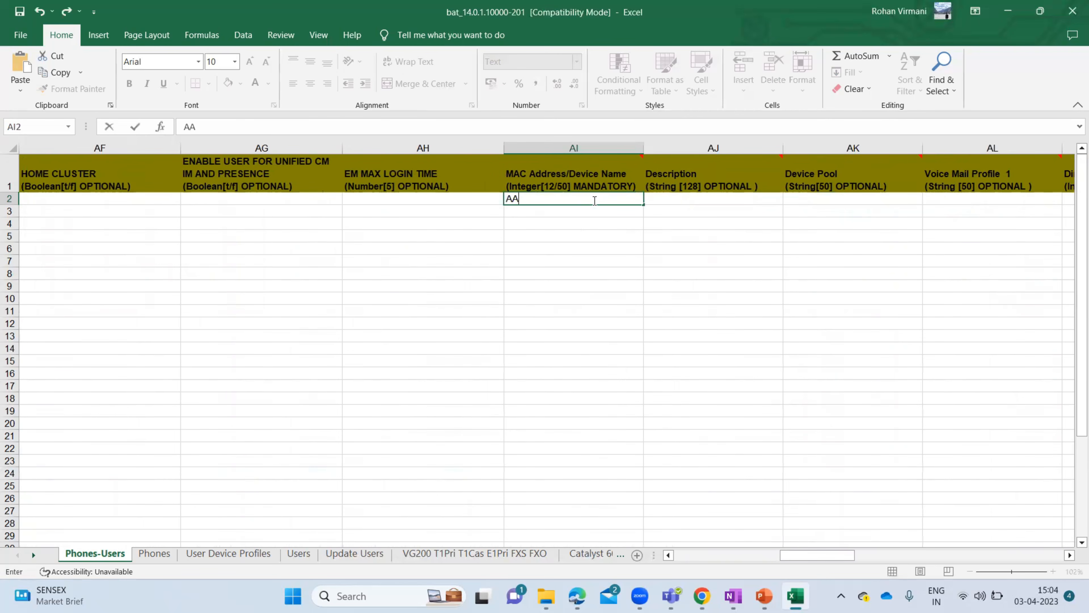
text(BBCCDDEEFF)
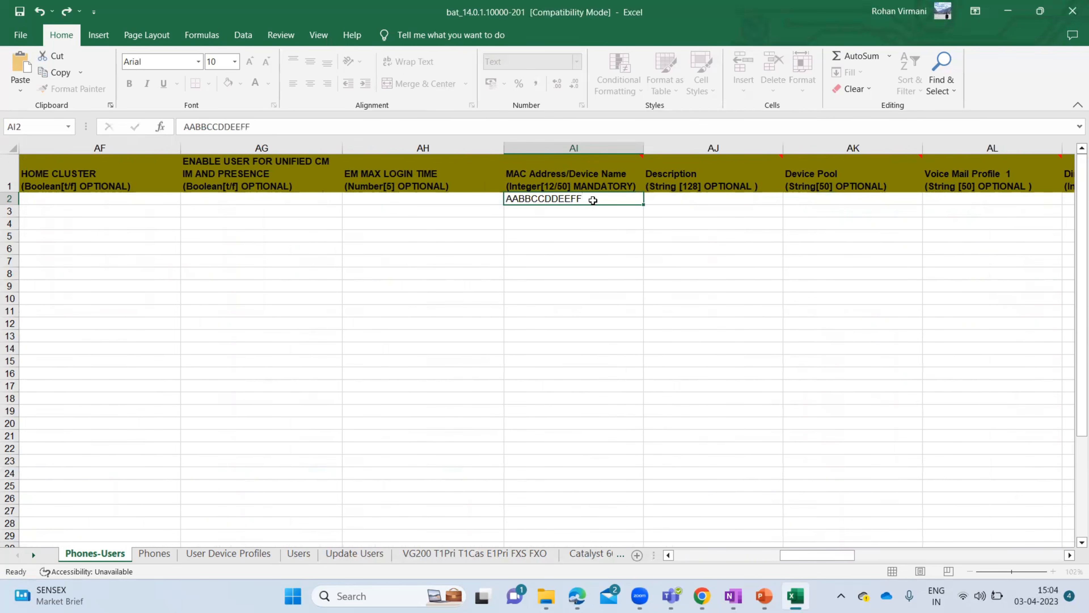
key(Tab)
text(Test 1)
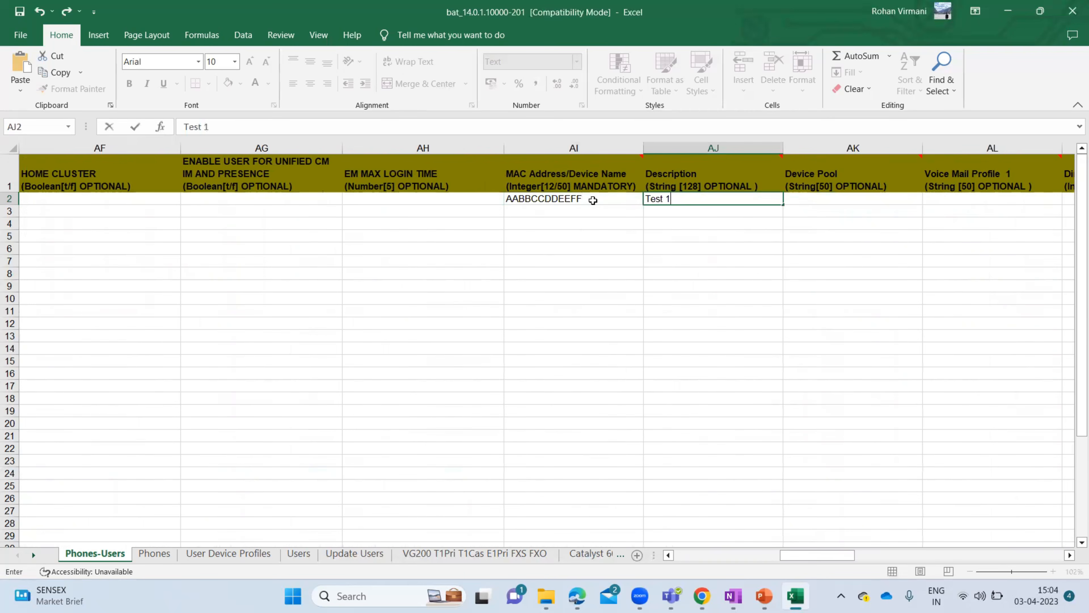
key(Tab)
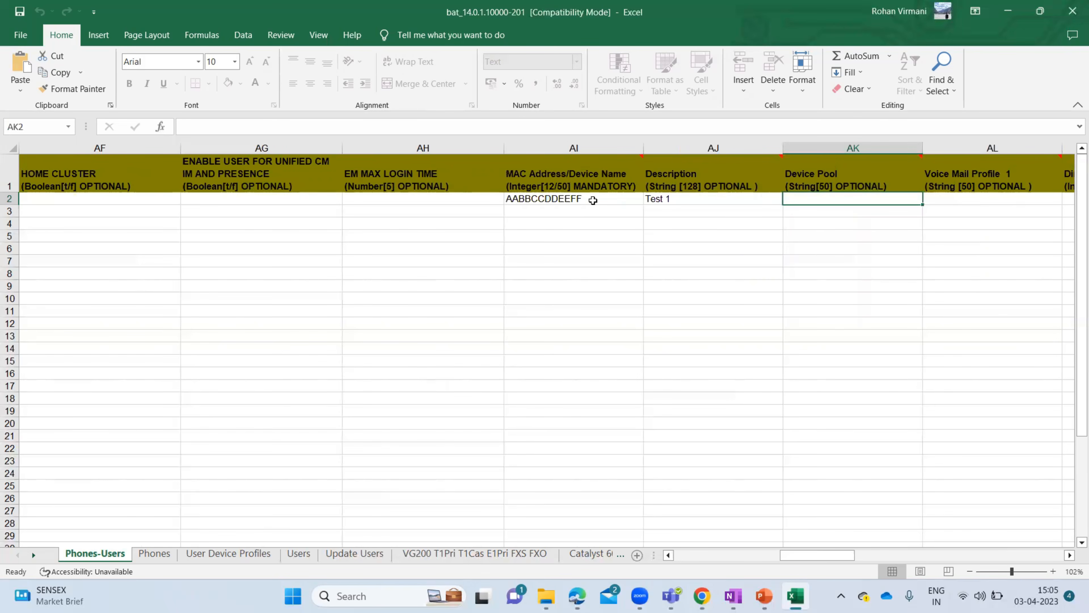
text(DP1)
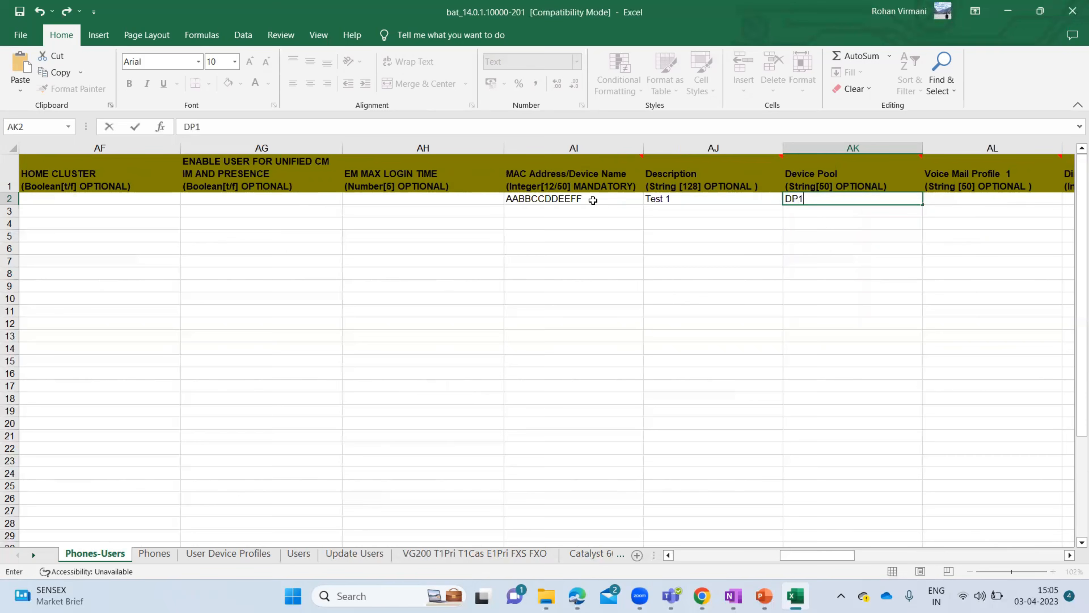
key(Tab)
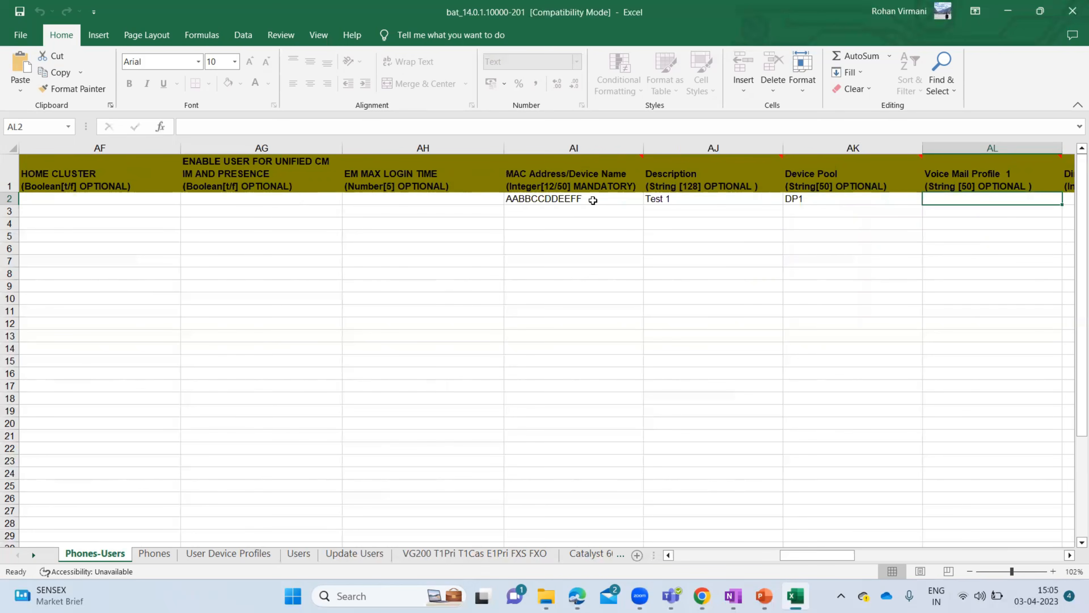
key(Tab)
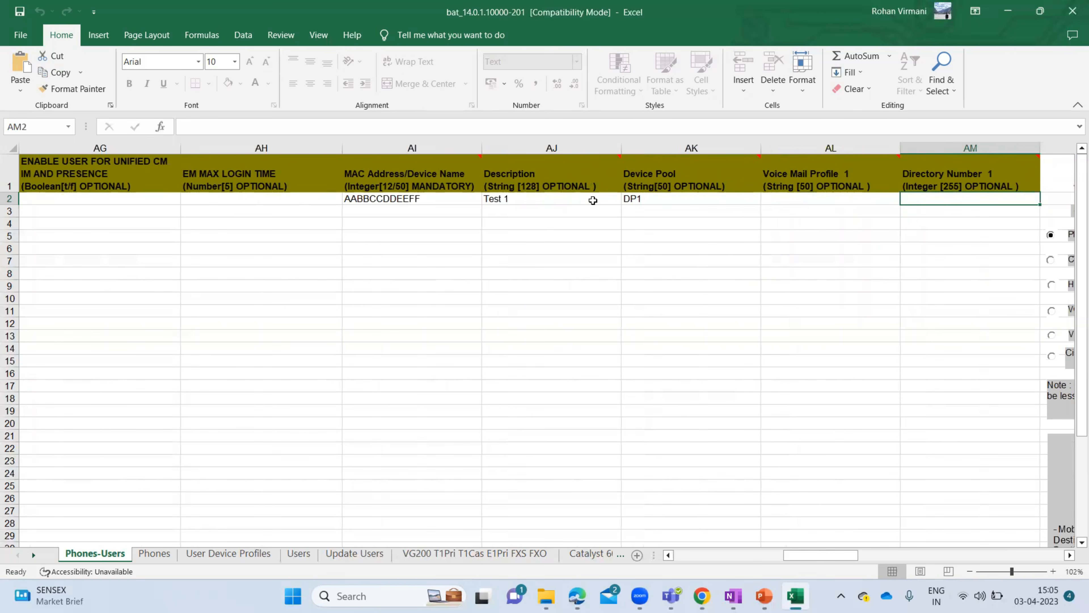
text(8000)
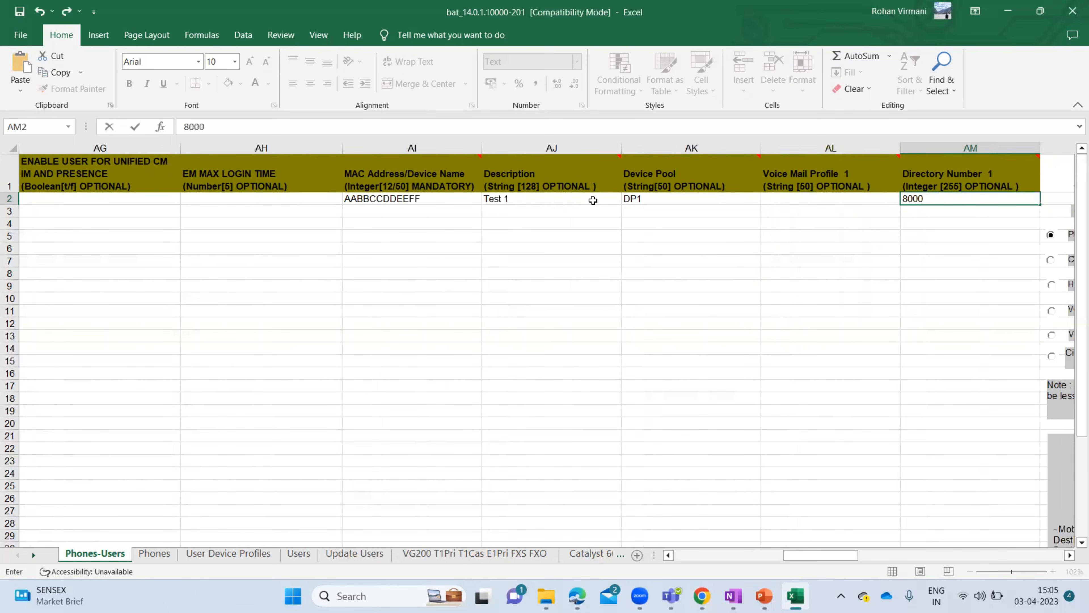
key(Return)
- Return to row 3's First Name column and enter the second user's first name
key(Left)
key(Left)
key(Left)
key(Left)
key(Left)
key(Left)
key(Left)
key(Left)
key(Left)
key(Left)
key(Left)
key(Left)
key(Left)
key(Left)
key(Left)
key(Left)
key(Left)
key(Left)
key(Left)
key(Left)
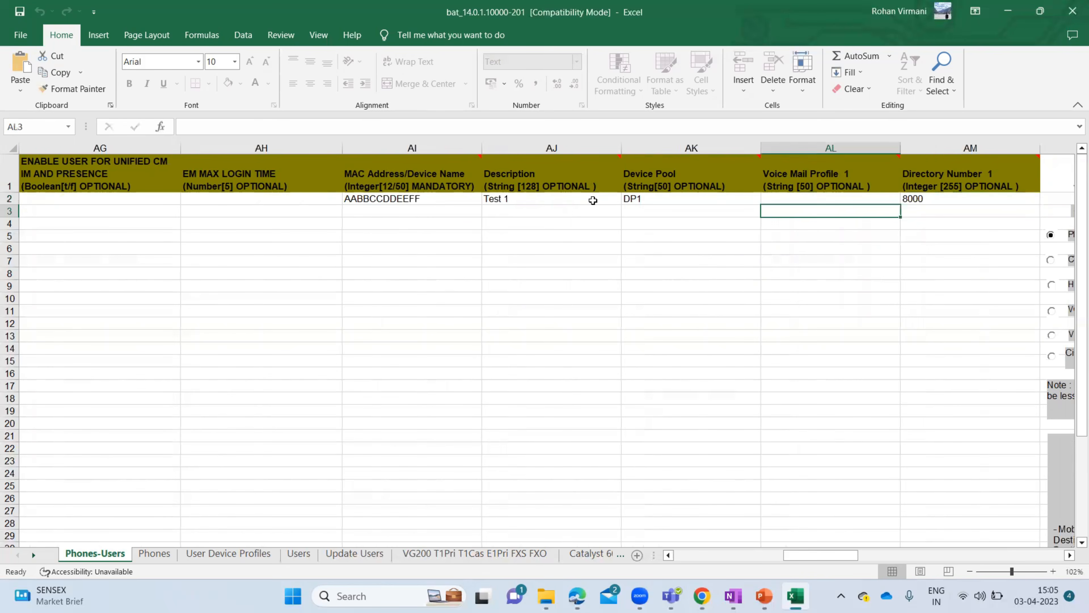
key(Left)
key(Left)
key(Left)
key(Left)
key(Left)
key(Left)
key(Left)
key(Left)
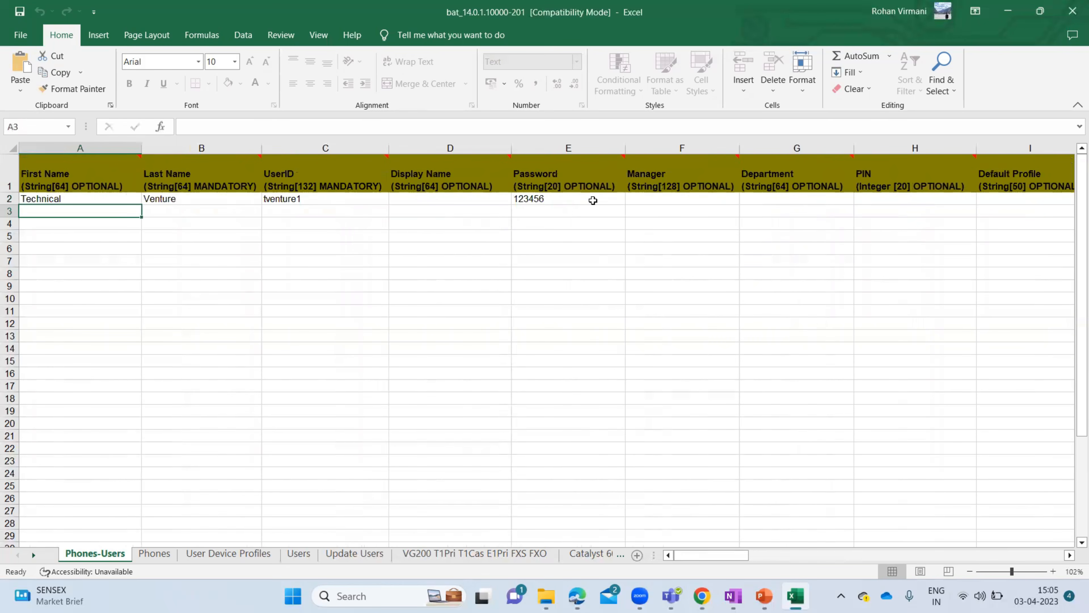
text(Technical)
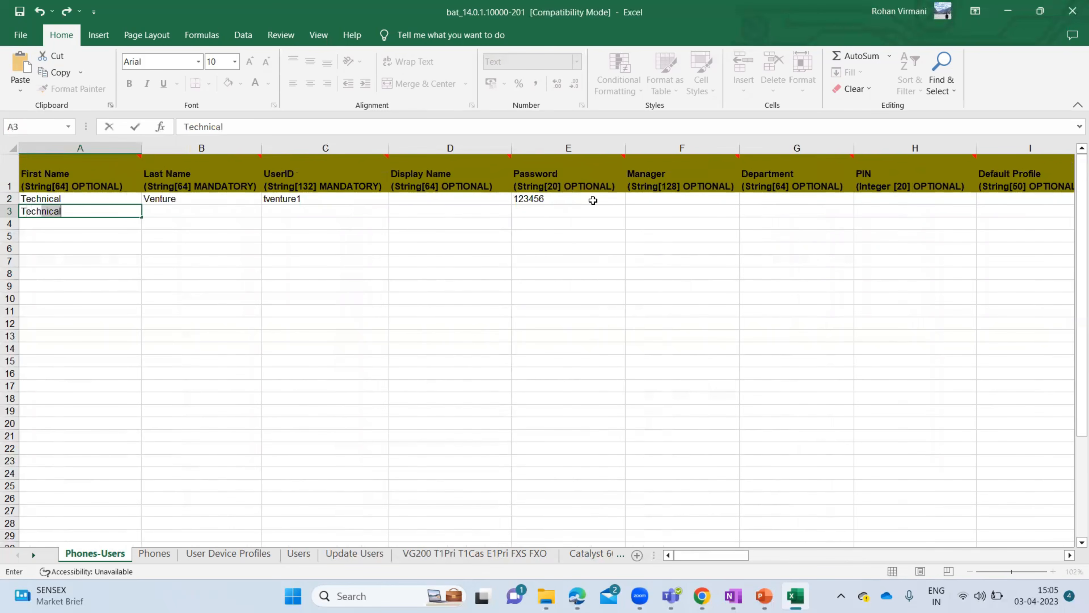
key(Tab)
key(Left)
- Enter the second user's first name, last name, user ID and password in row 3
text(Tech)
key(Tab)
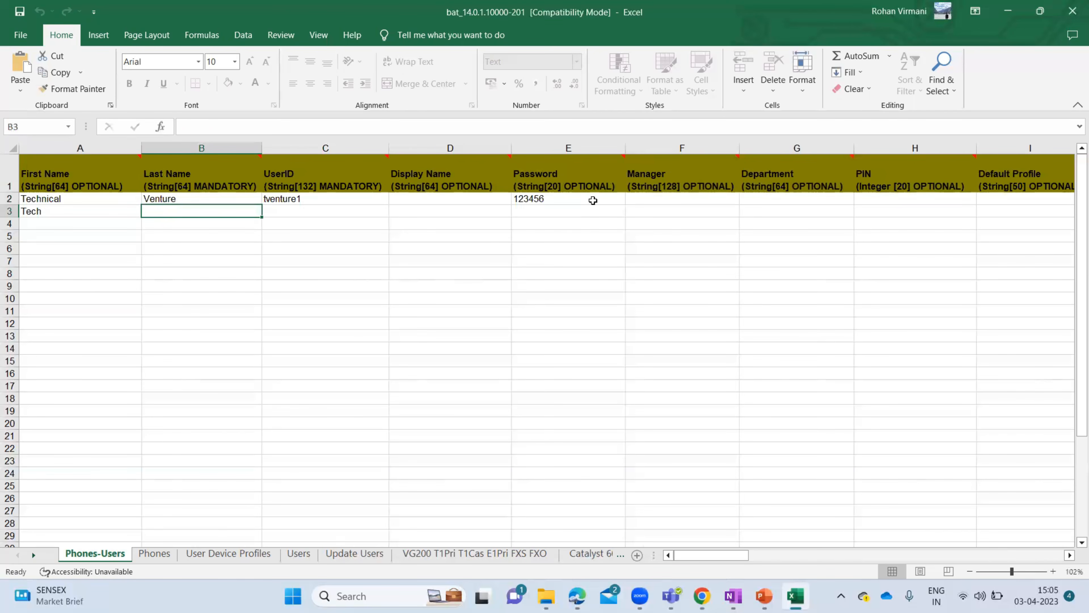
text(Vent)
key(BackSpace)
key(Tab)
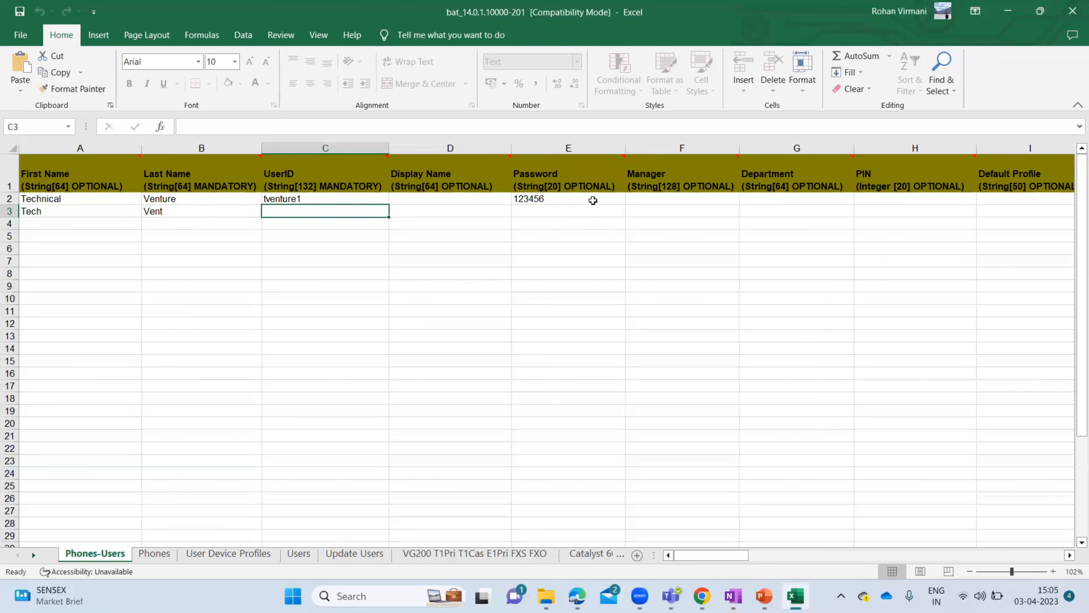
text(t)
key(BackSpace)
key(BackSpace)
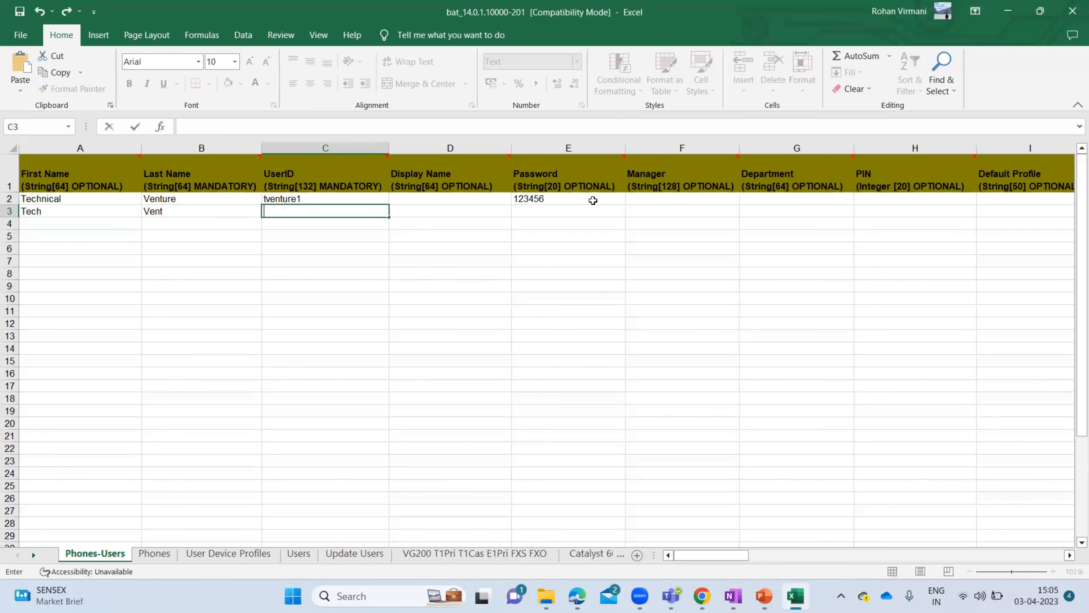
text(tventure2)
key(Tab)
key(Tab)
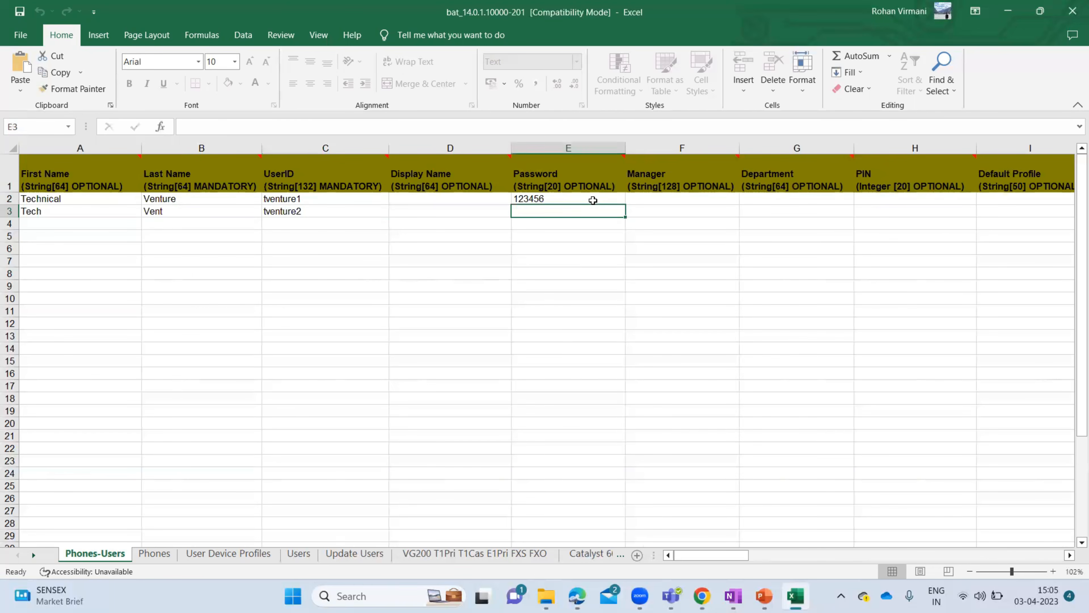
text(123456)
key(ctrl+Return)
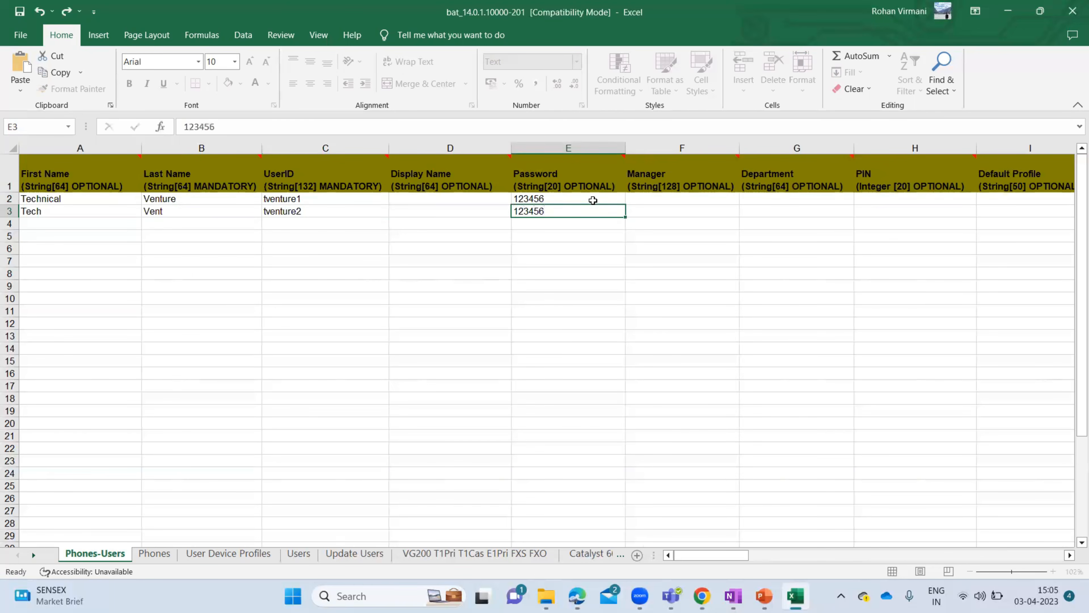
- Give the second phone the MAC address AABBCCDDEEF1
key(Tab)
key(Tab)
key(Tab)
key(Tab)
key(Tab)
key(Tab)
key(Tab)
key(Tab)
key(Tab)
key(Tab)
key(Tab)
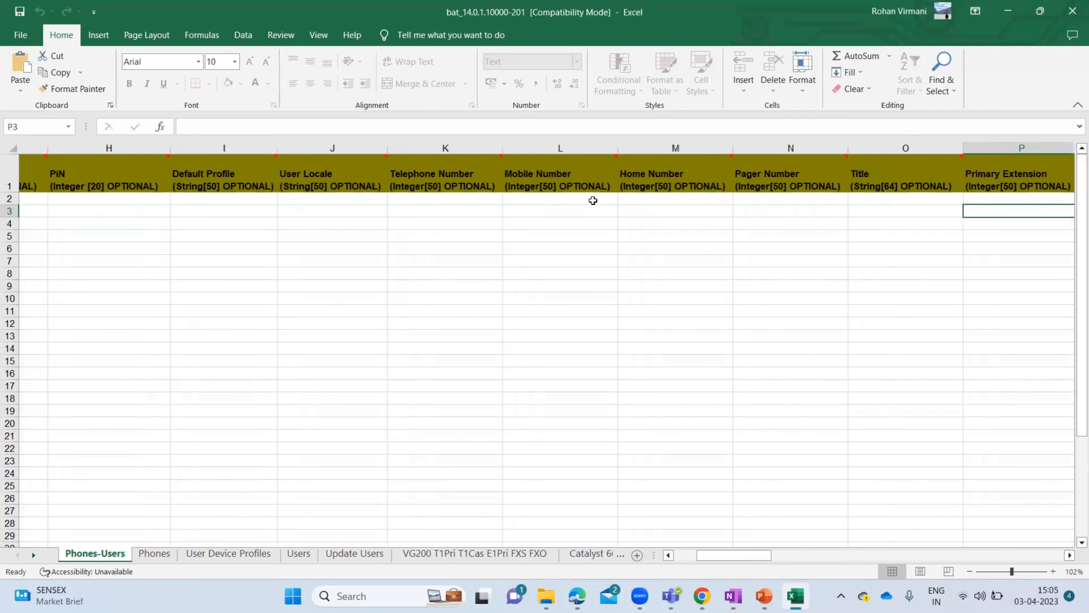
key(Tab)
key(Tab)
key(Tab)
key(Tab)
key(Tab)
key(Tab)
key(Tab)
key(Tab)
key(Tab)
key(Tab)
key(Tab)
key(Tab)
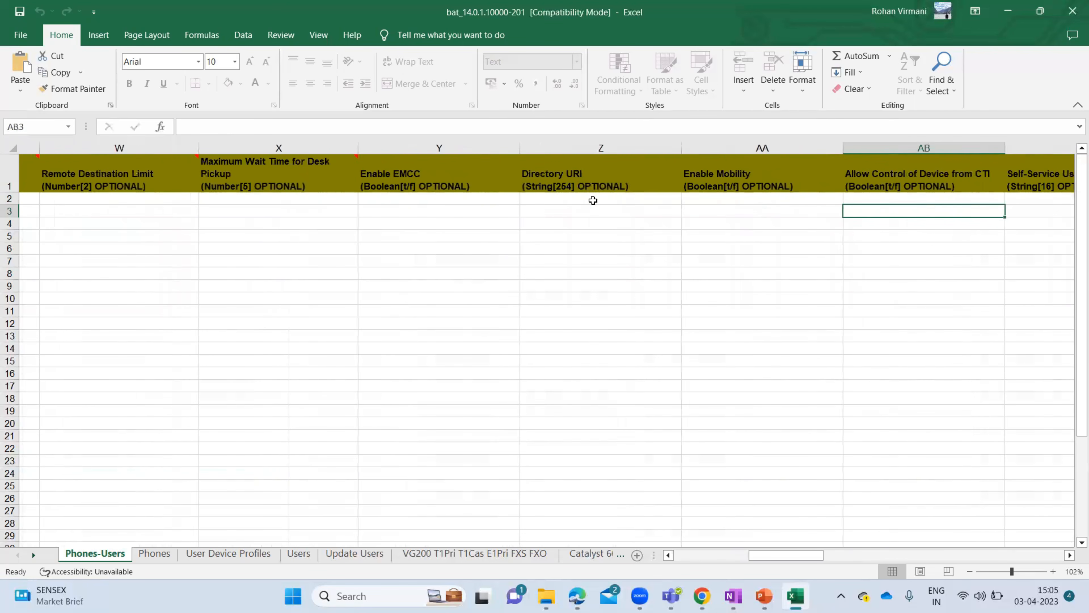
key(Tab)
key(Tab)
key(Tab)
key(Tab)
key(Tab)
key(Tab)
key(Tab)
key(Tab)
key(Tab)
key(Tab)
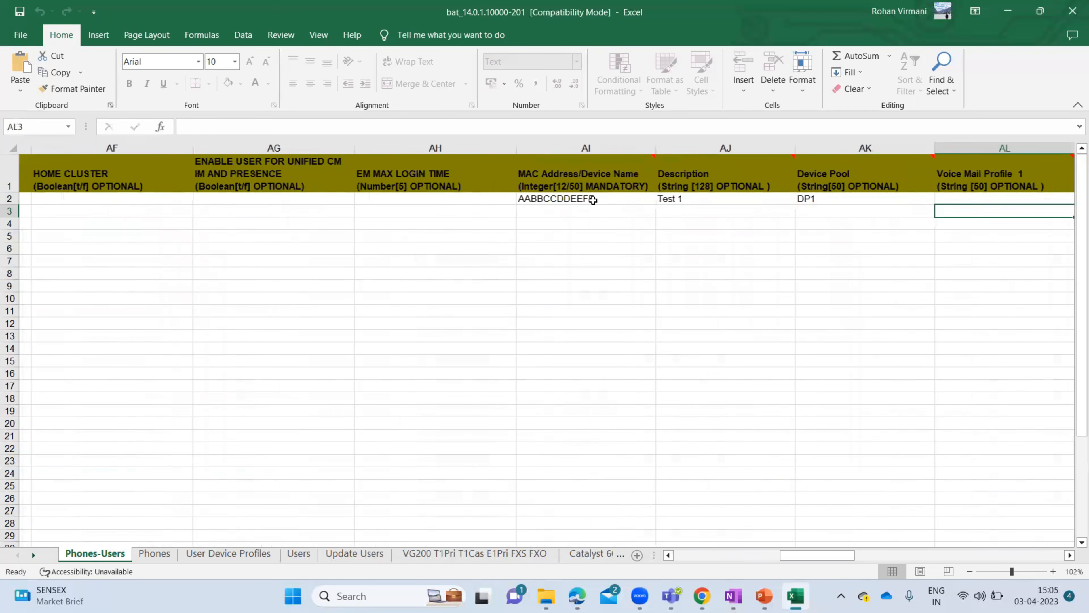
key(shift+Tab)
key(shift+Tab)
key(shift+Tab)
text(AABB)
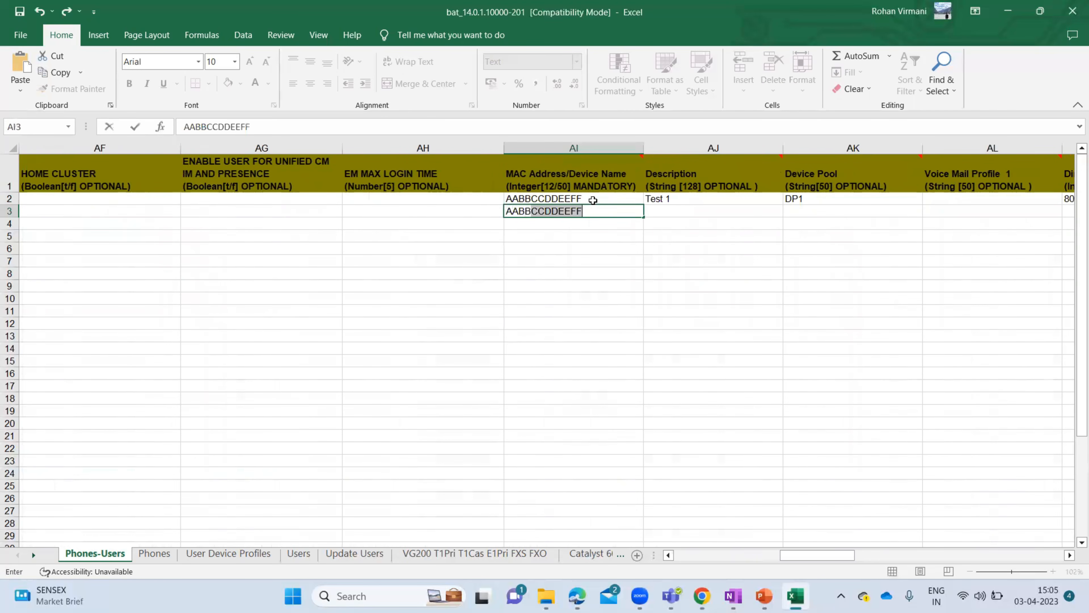
text(CCDDEEF1)
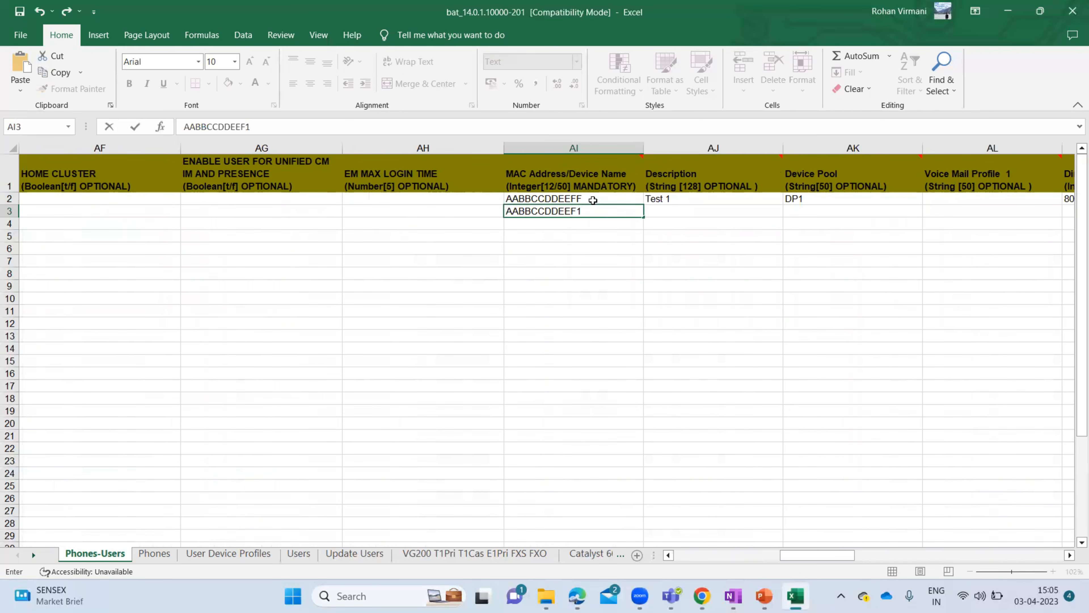
key(Tab)
- Set the second phone's description to Test 2, device pool DP2 and voicemail to No Voicemail
text(Test 2)
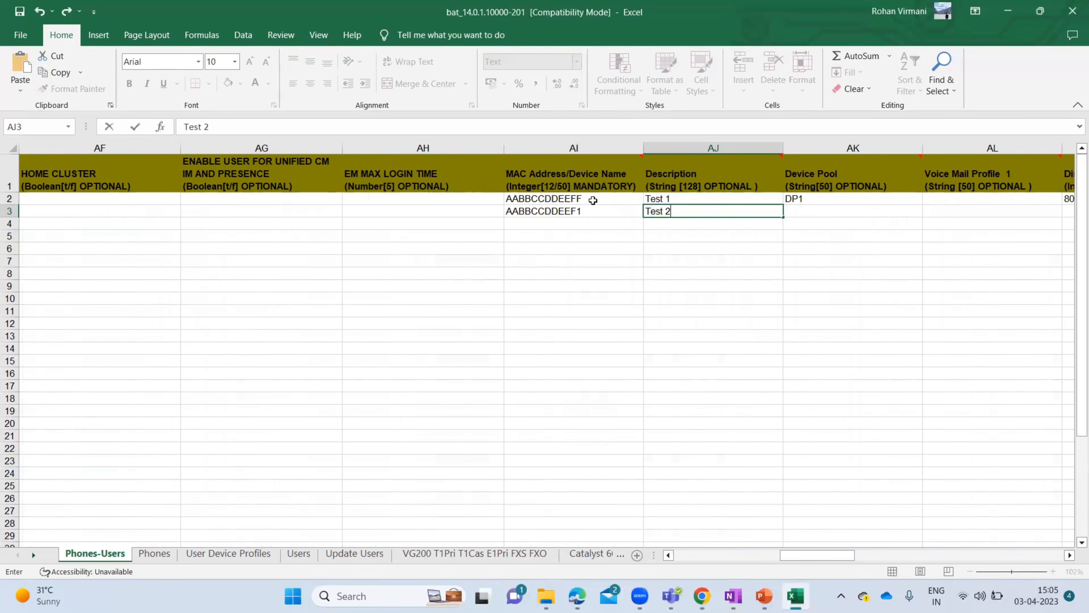
key(Tab)
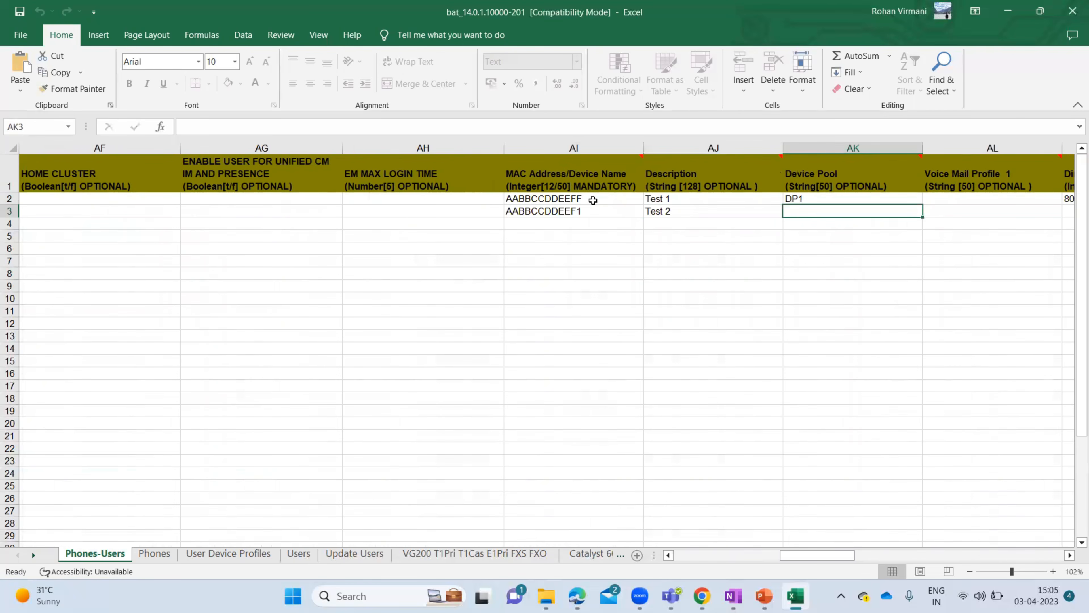
text(DP2)
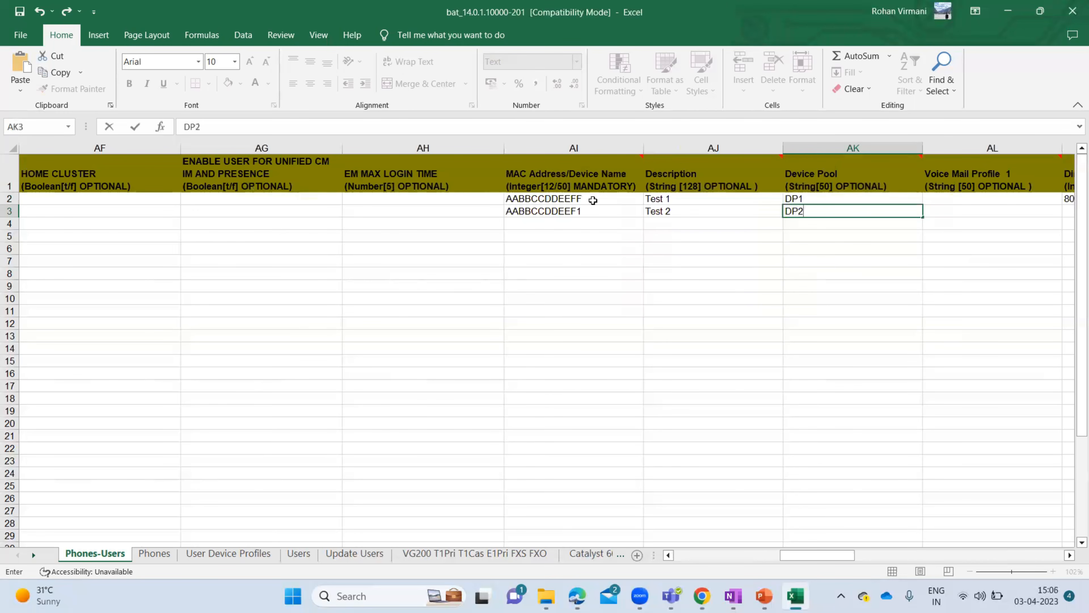
key(Tab)
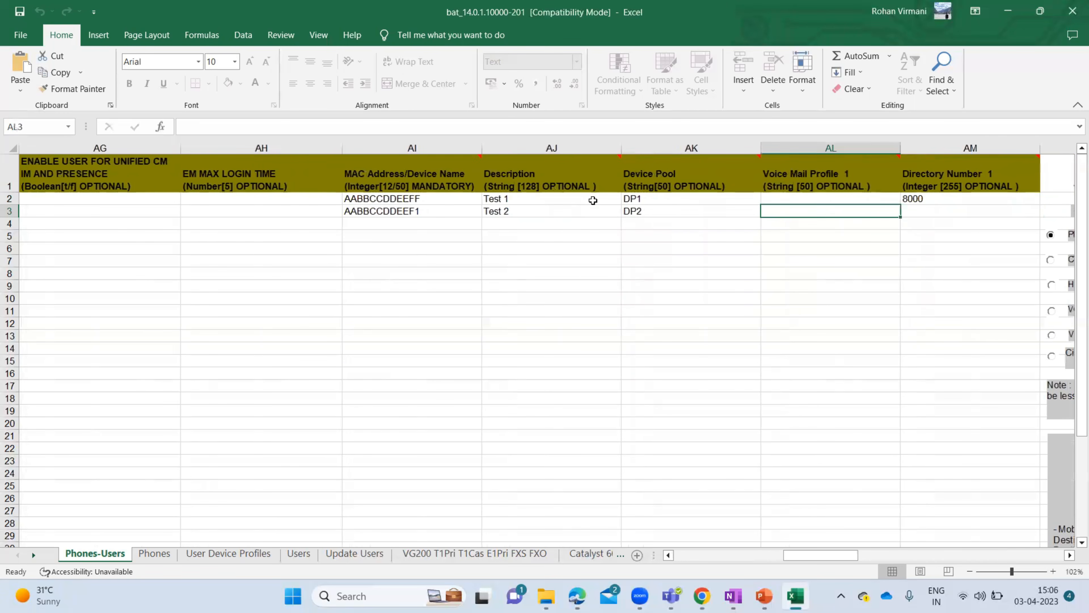
text(N)
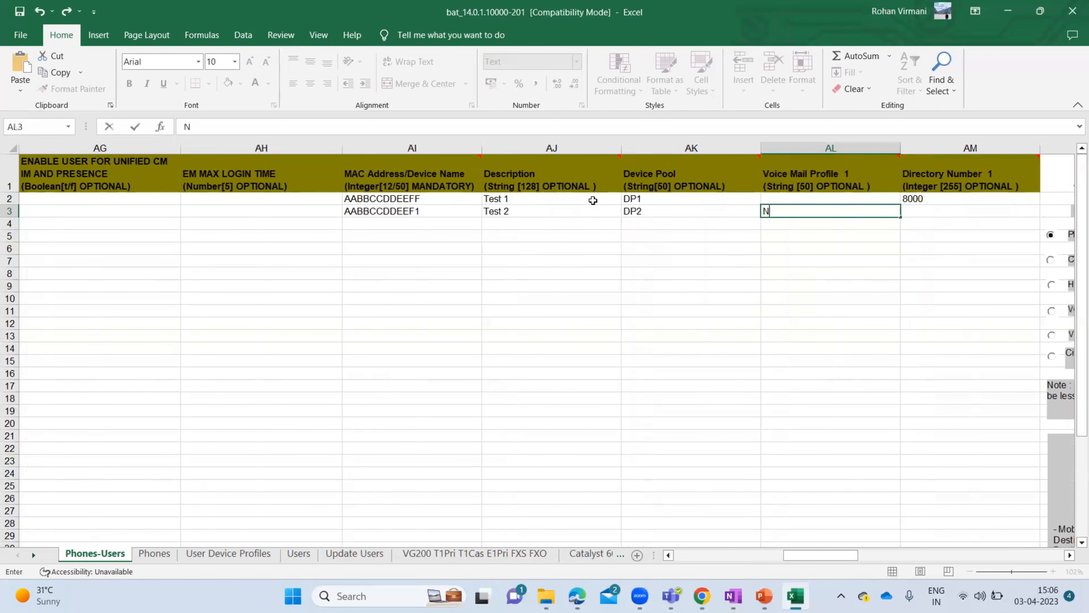
text(o Voicemail)
click(593, 201)
- Check the first phone's pool and voicemail cells, then give the second phone directory number 8001
key(Right)
key(Right)
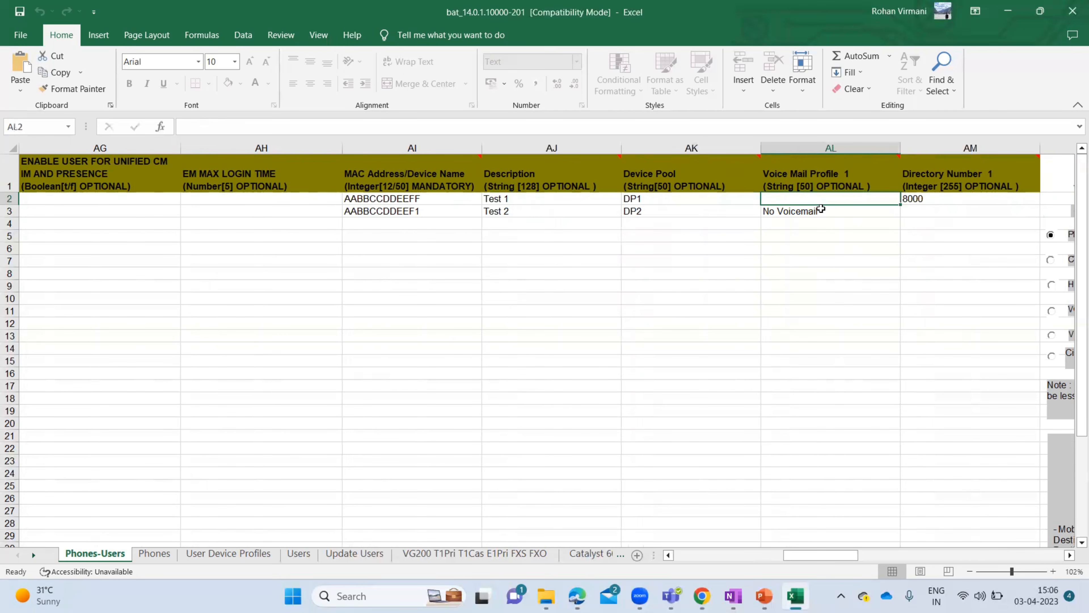
click(754, 199)
click(797, 197)
click(682, 201)
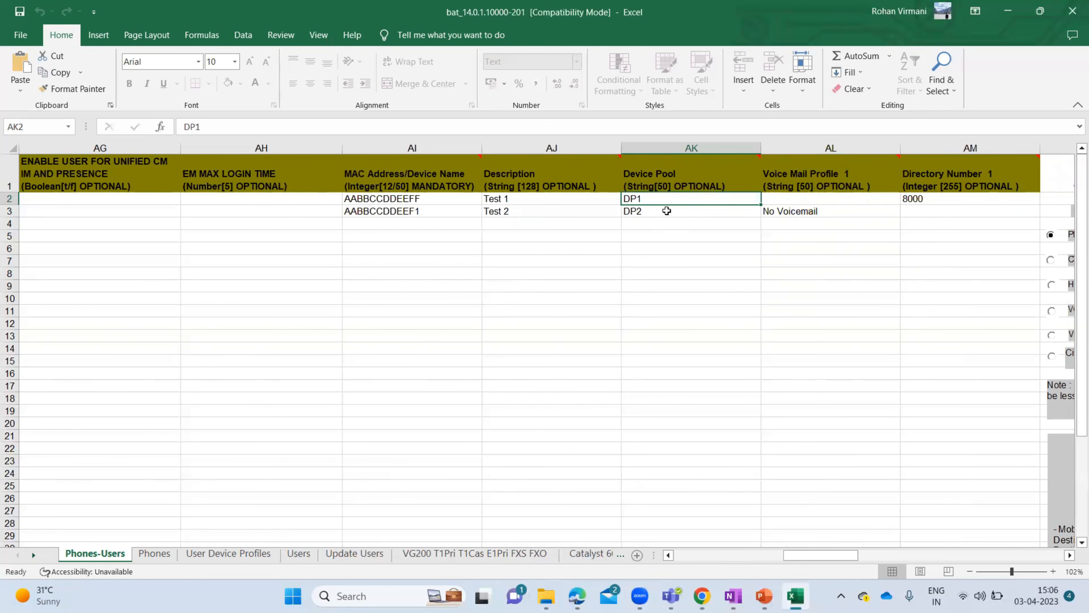
key(Right)
key(Right)
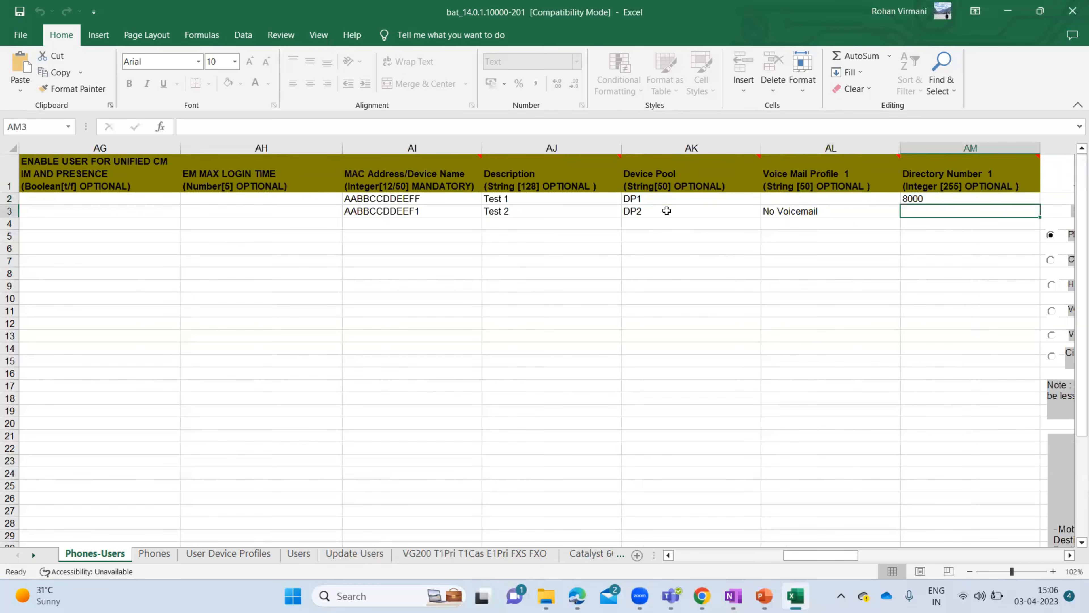
text(8002)
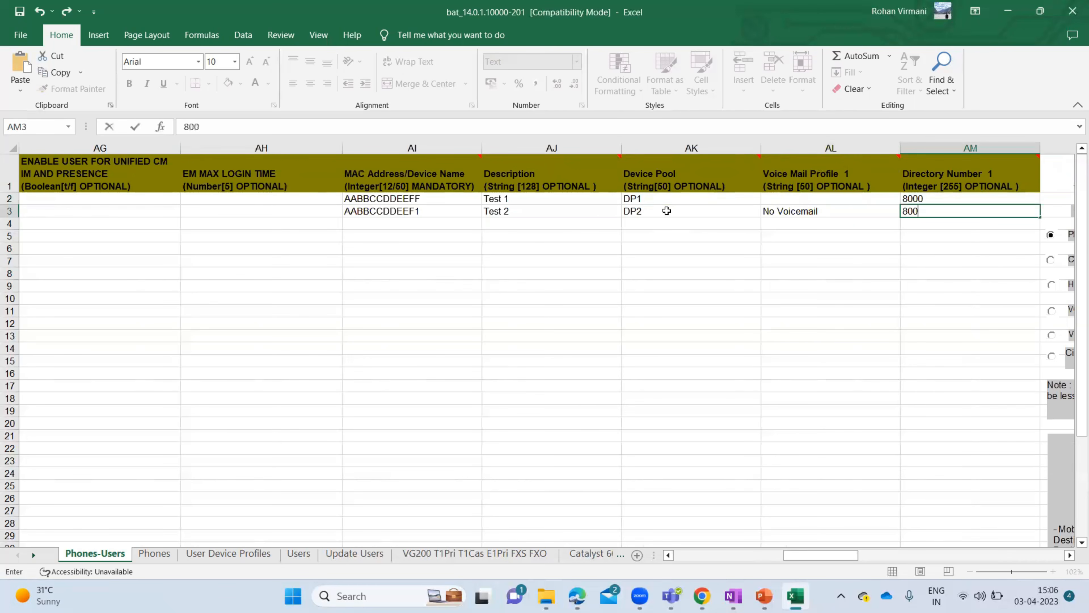
click(684, 200)
key(Right)
key(Right)
key(Right)
key(Right)
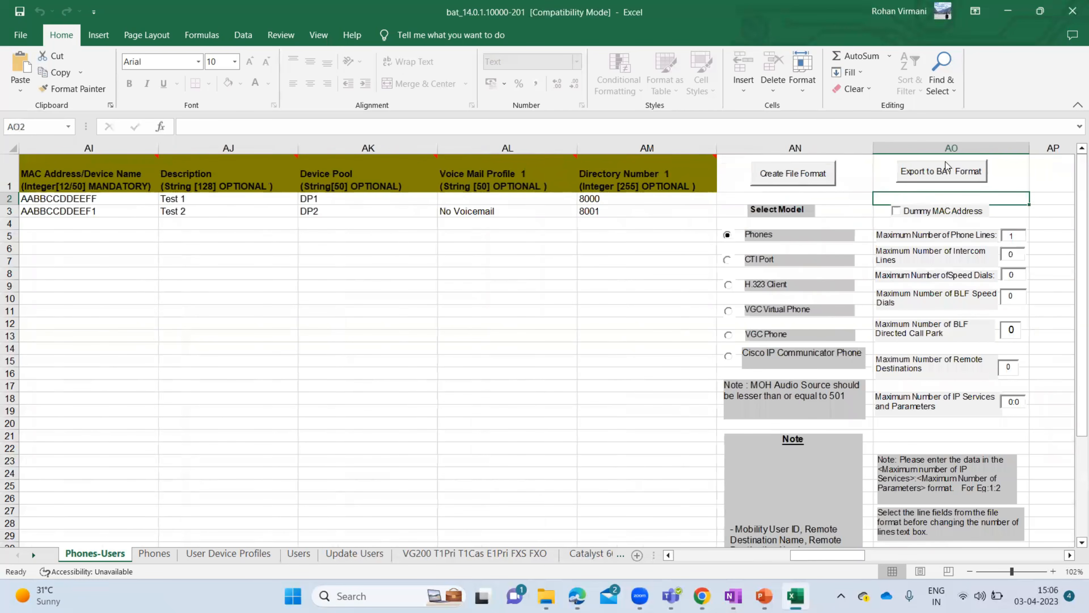
- Export the sheet to BAT format at the default C:\XlsDataFiles path and dismiss the success message
click(943, 172)
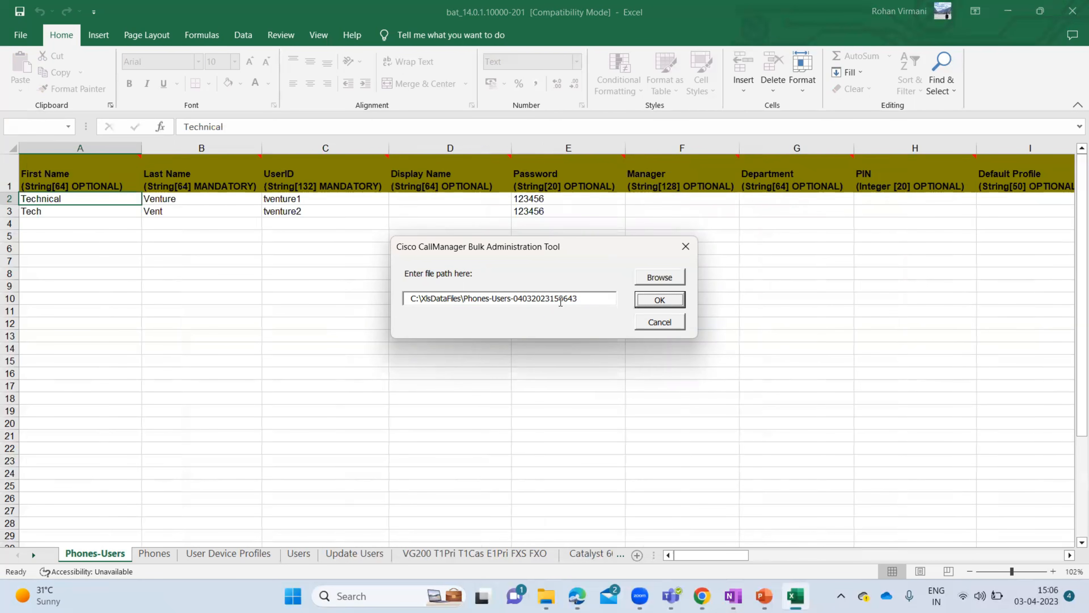
click(660, 300)
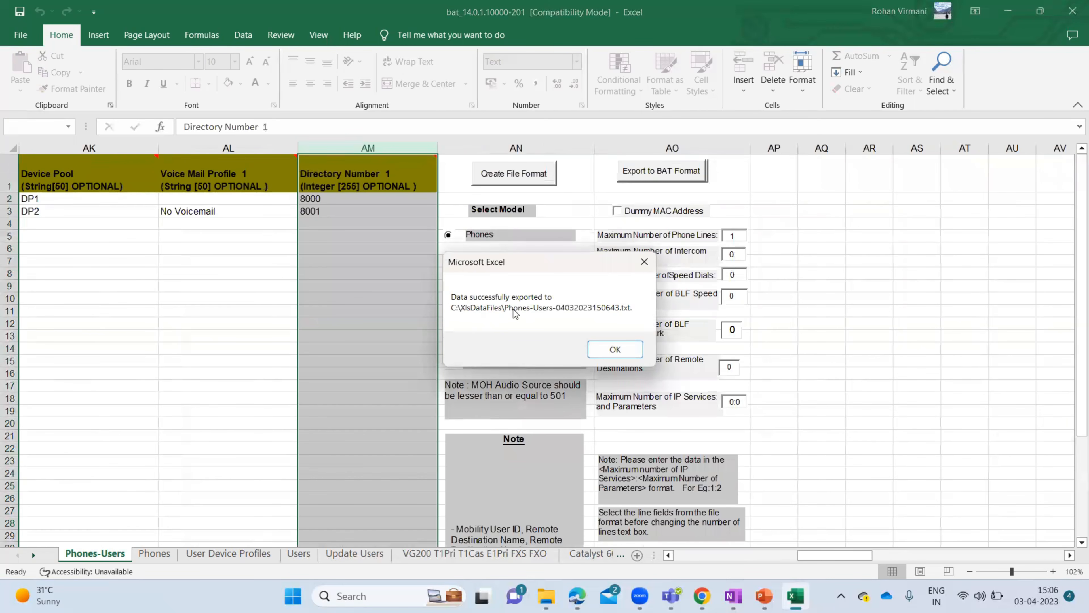
click(596, 356)
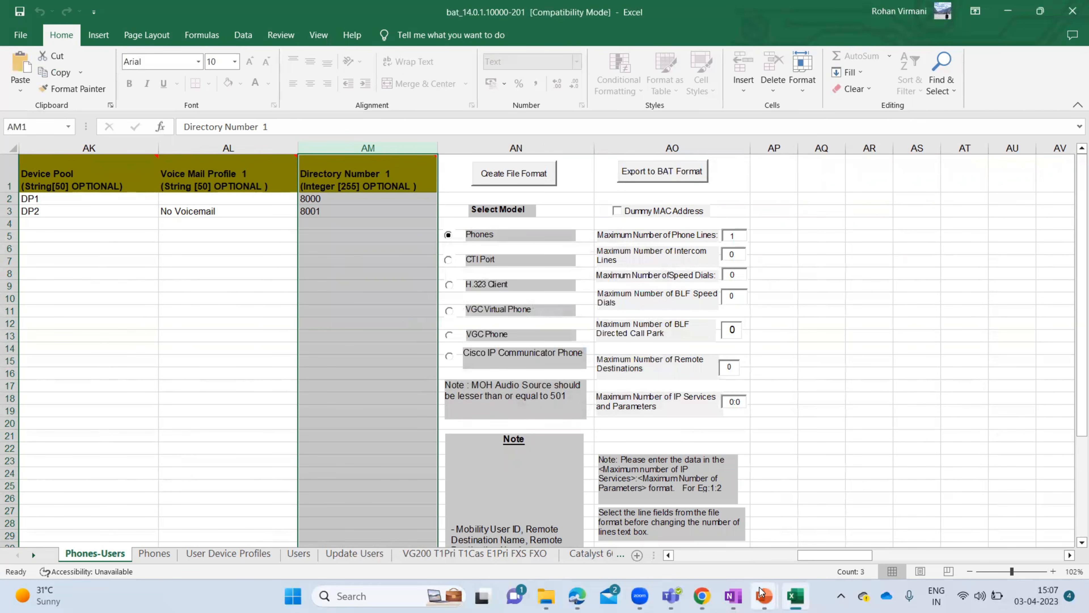
mouse_move(763, 592)
click(840, 539)
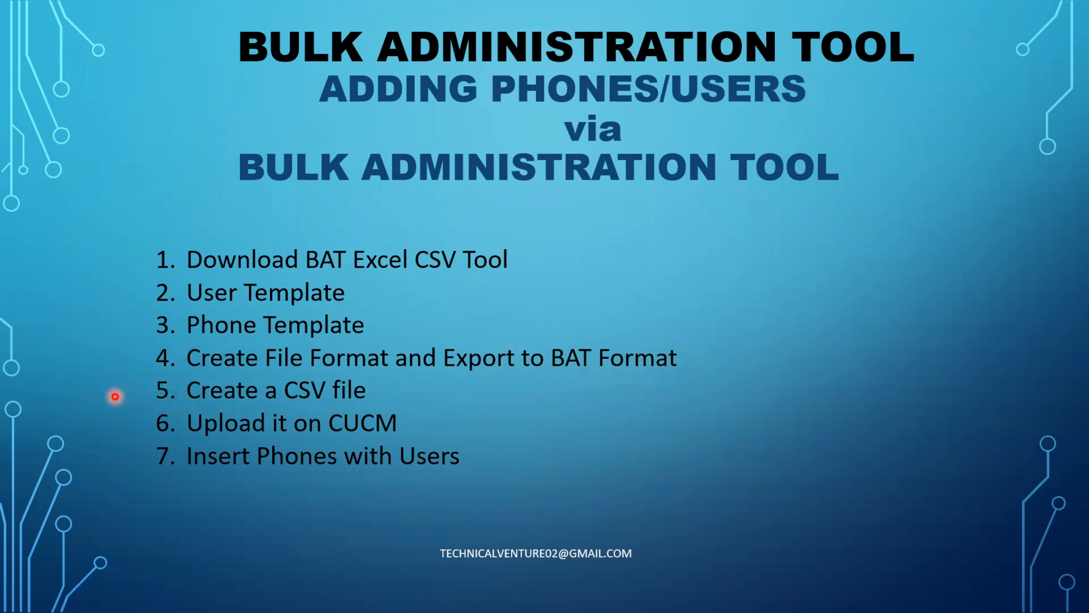
key(alt+Tab)
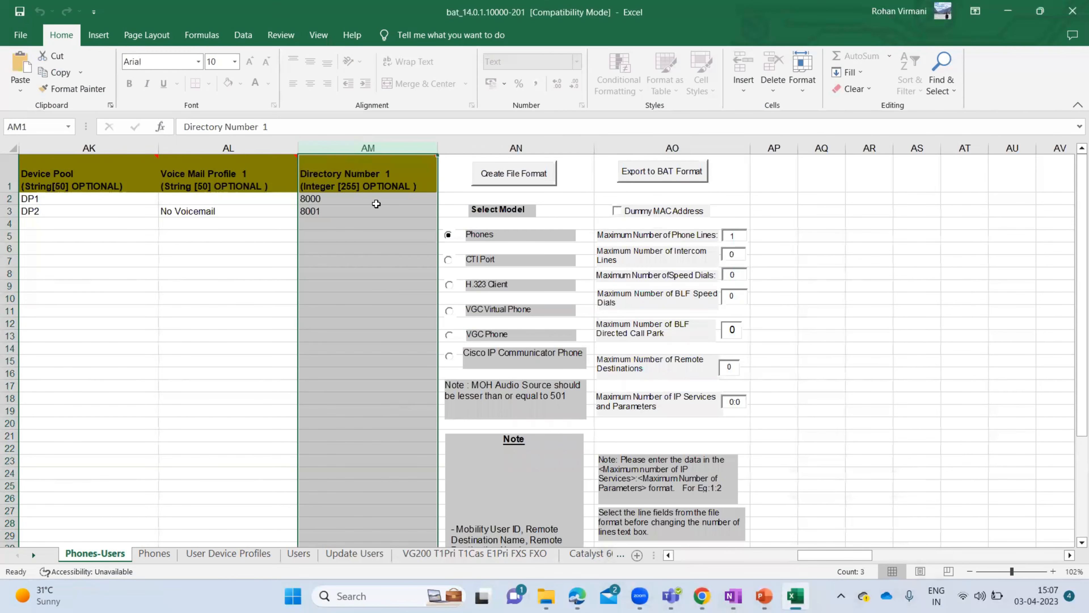
- Move the selection back to the start of row 3 and the top of the sheet
click(277, 205)
key(Left)
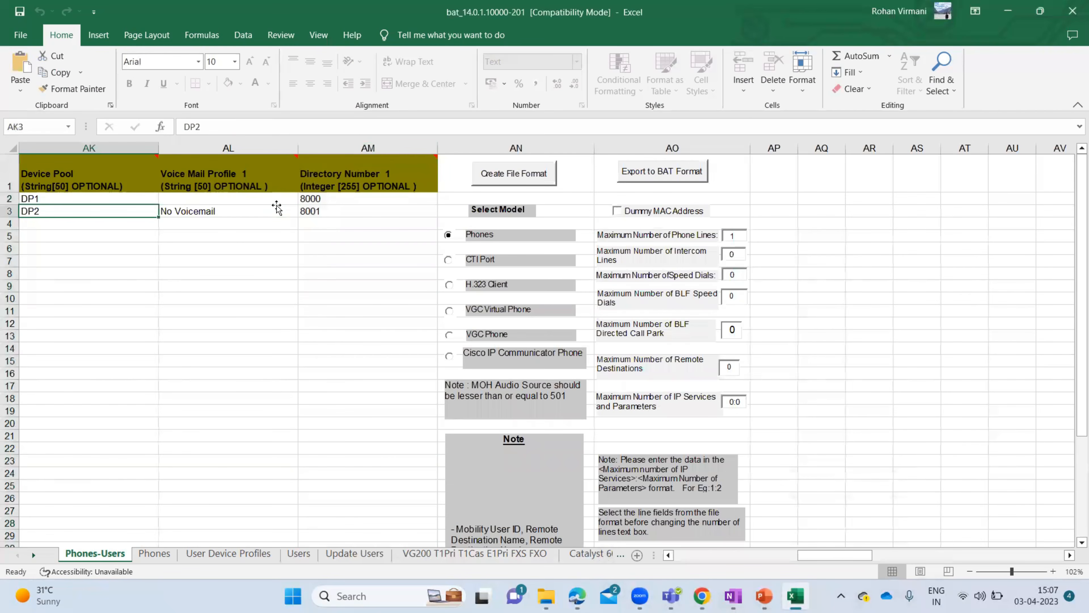
key(Left)
key(Left)
key(Left)
key(Left)
key(Left)
key(Left)
key(Left)
key(Left)
key(Left)
key(Left)
key(Left)
key(Left)
key(Left)
key(Left)
key(Left)
key(Left)
key(Left)
key(Left)
key(Left)
key(Left)
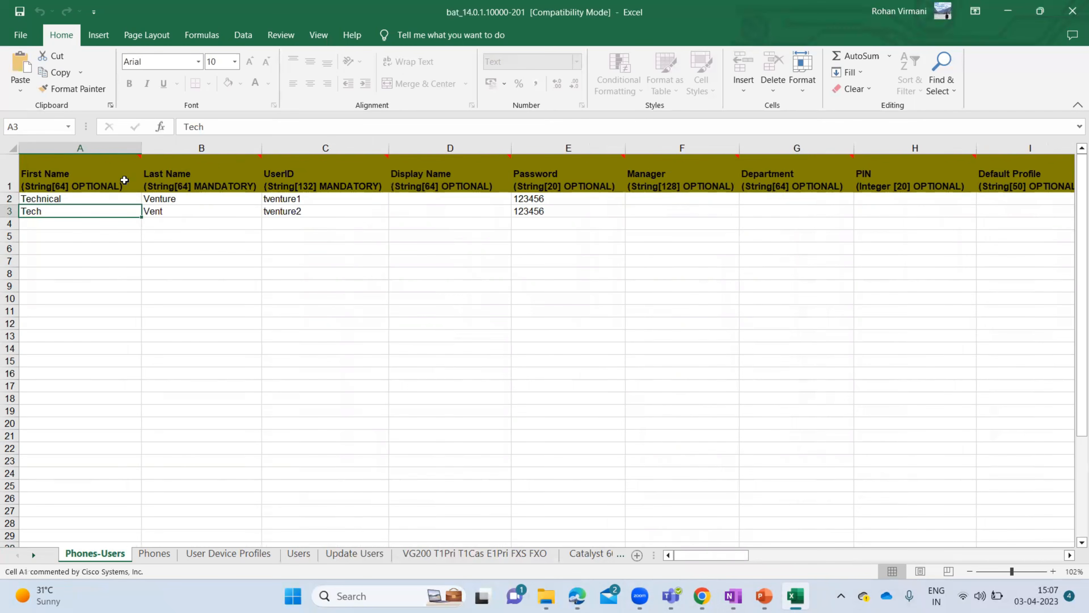
click(124, 181)
- Browse the Open dialog to C:\XlsDataFiles and set the file type filter to All Files
click(19, 34)
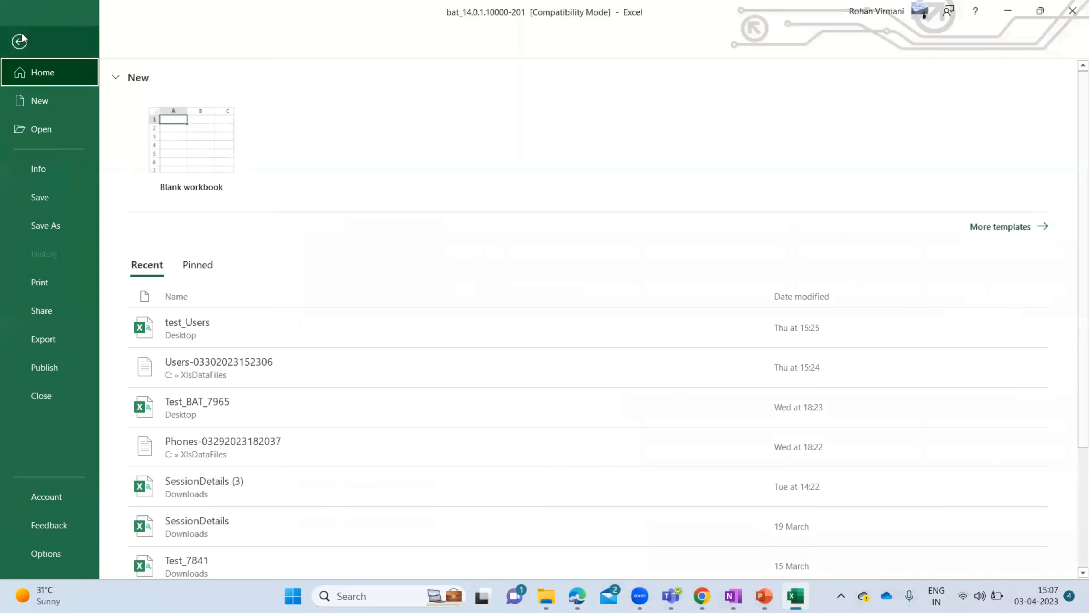
click(41, 129)
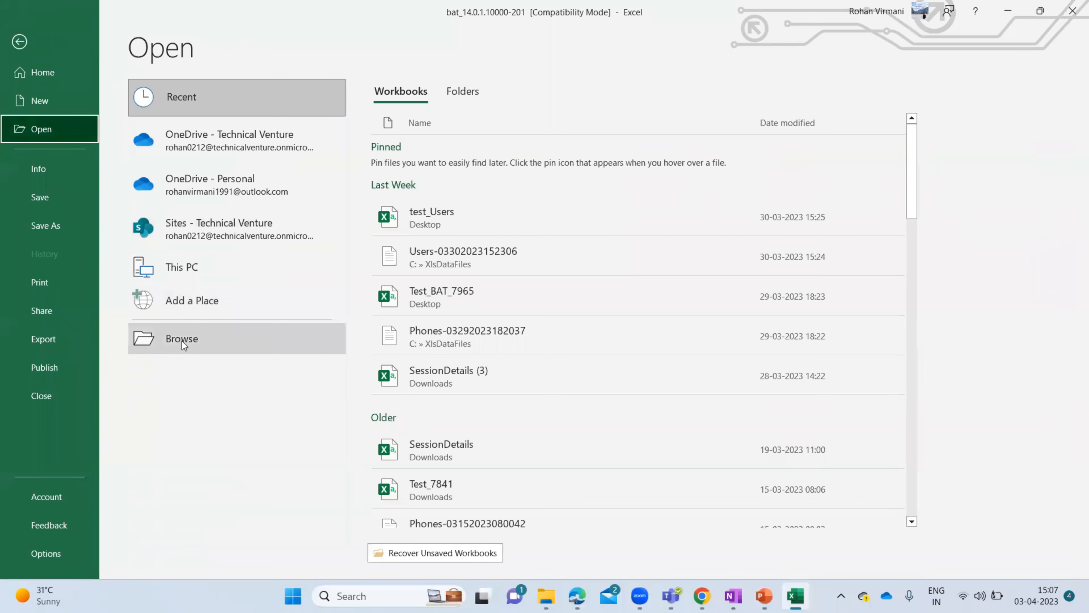
click(182, 341)
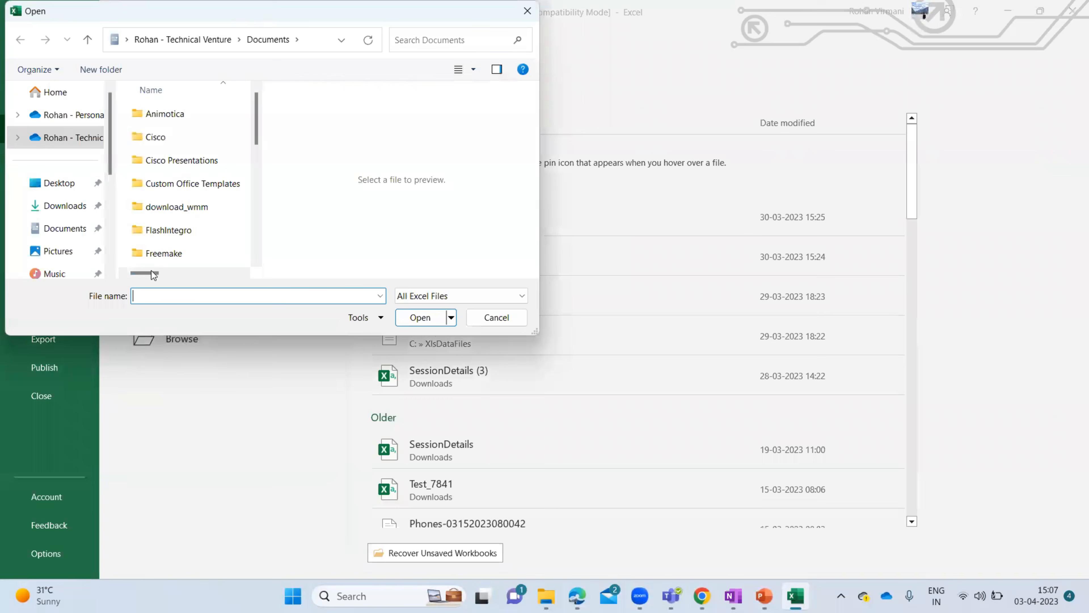
scroll(62, 228, down, 5)
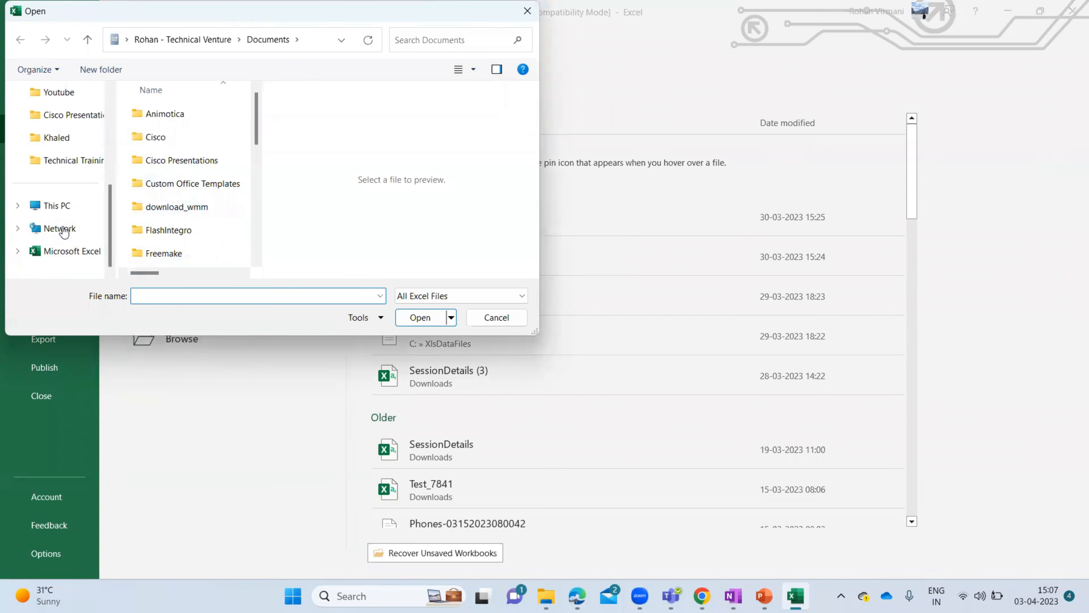
click(54, 206)
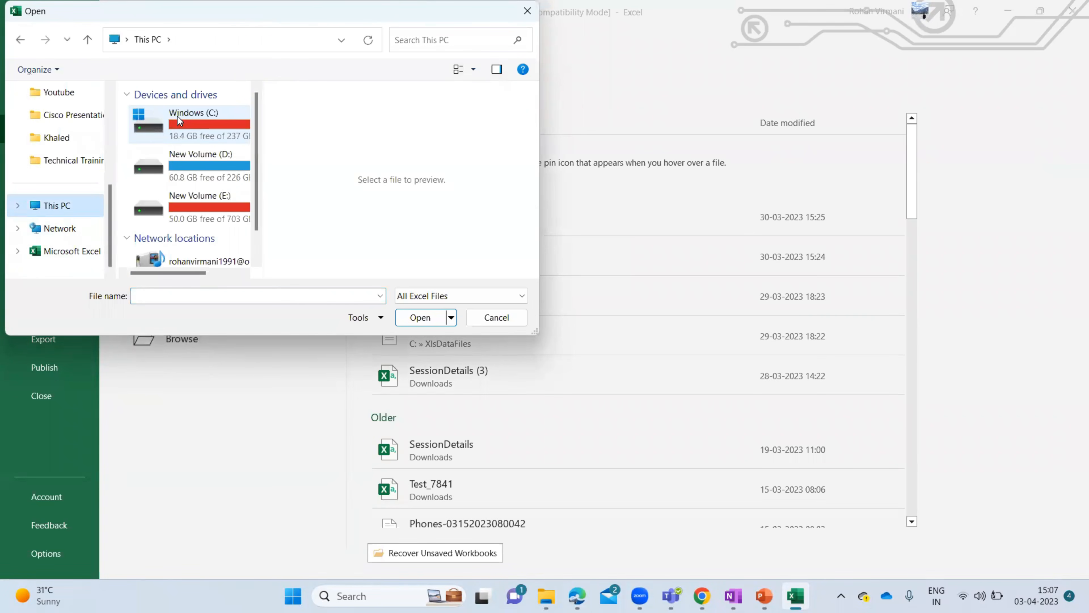
double_click(179, 119)
key(x)
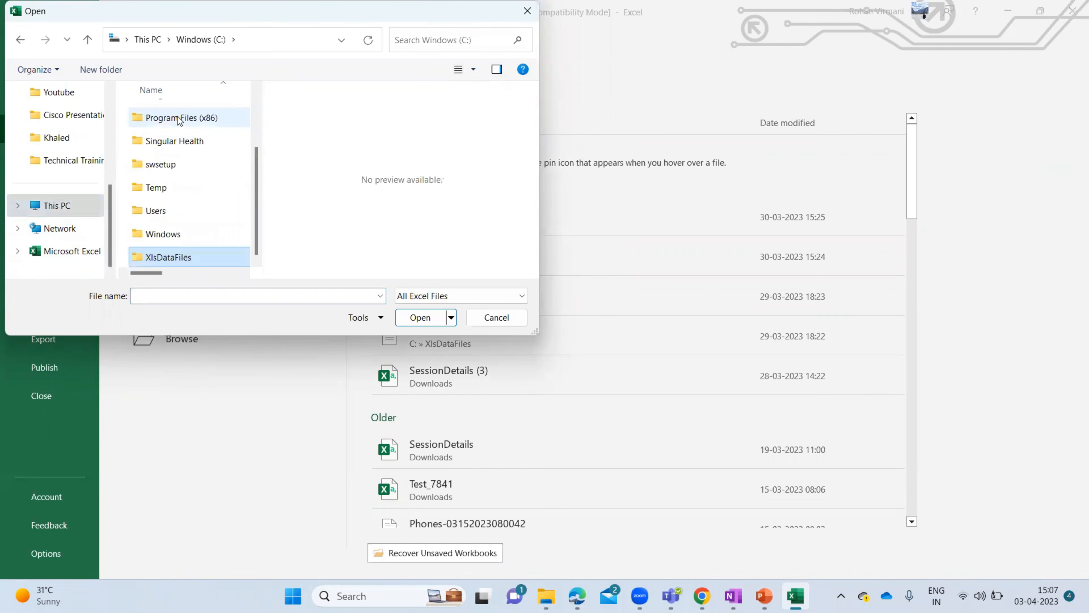
double_click(165, 254)
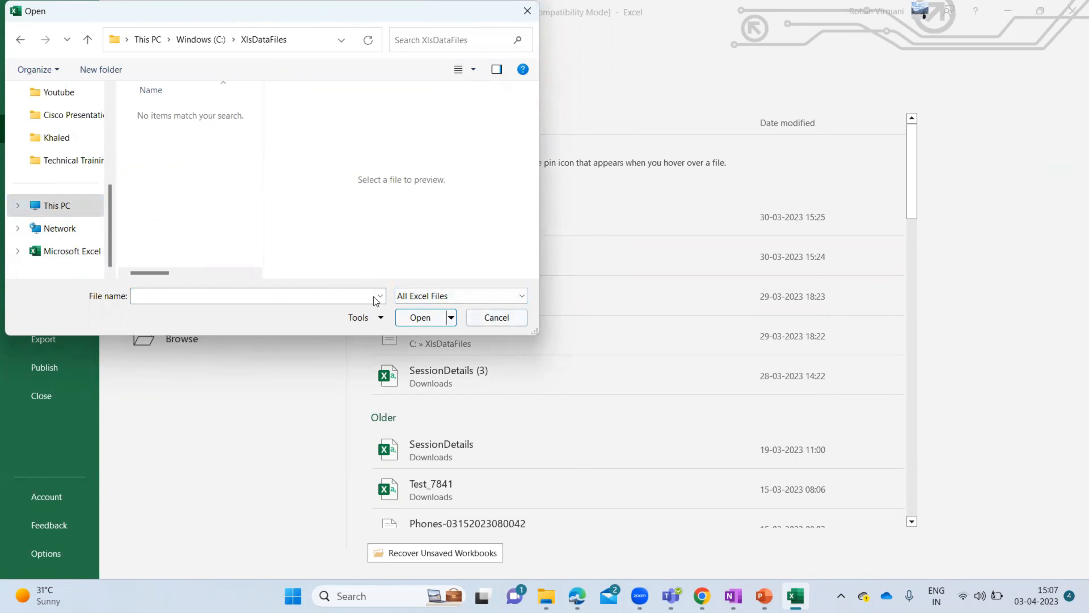
click(483, 293)
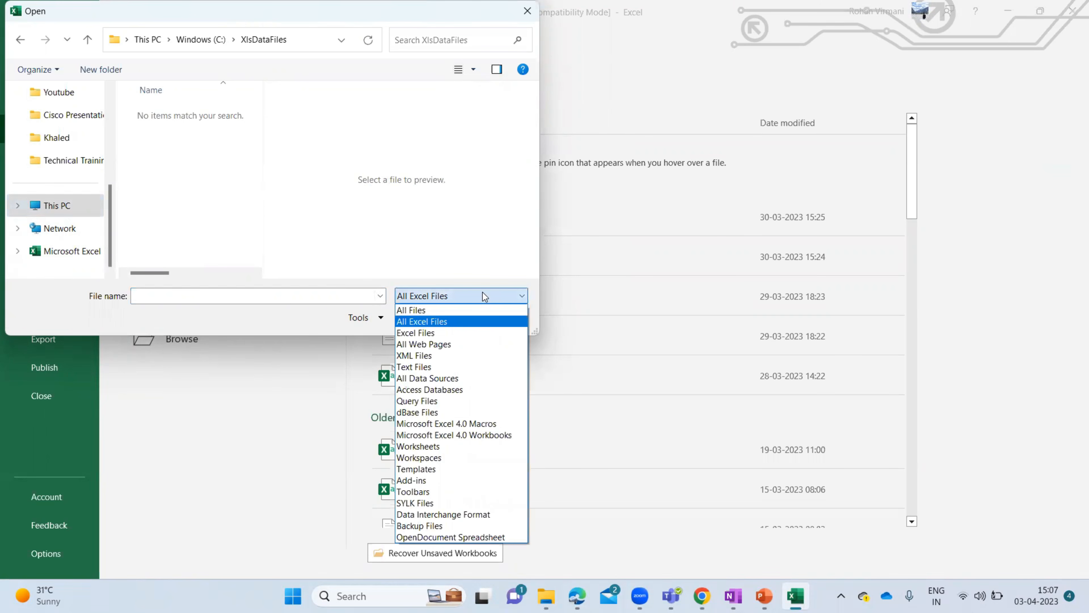
click(438, 309)
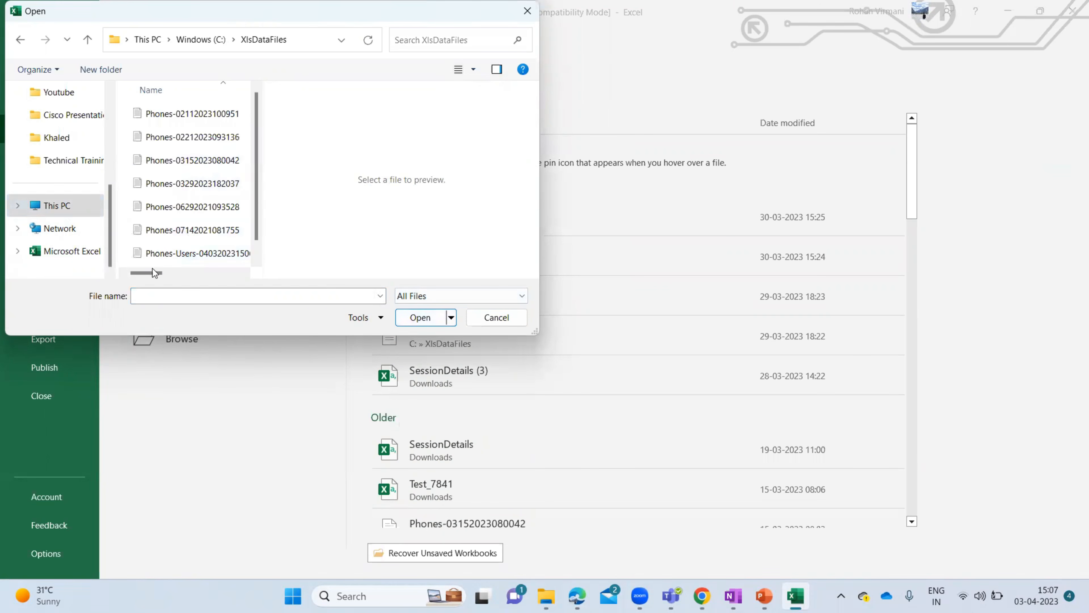
mouse_move(150, 272)
mouse_down()
mouse_move(165, 274)
mouse_move(148, 273)
mouse_up()
click(200, 254)
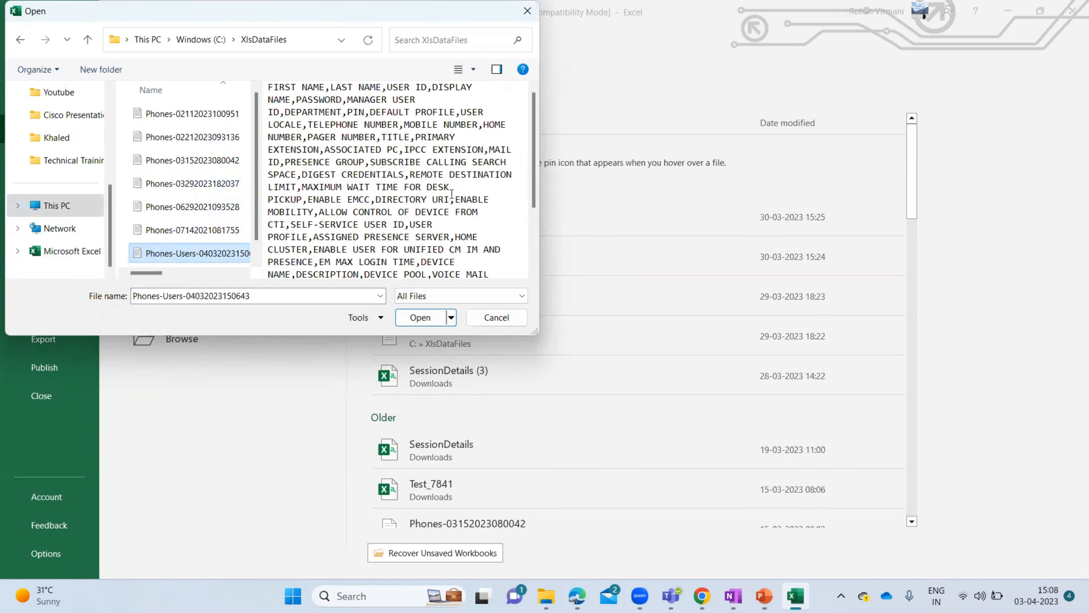
scroll(451, 194, down, 3)
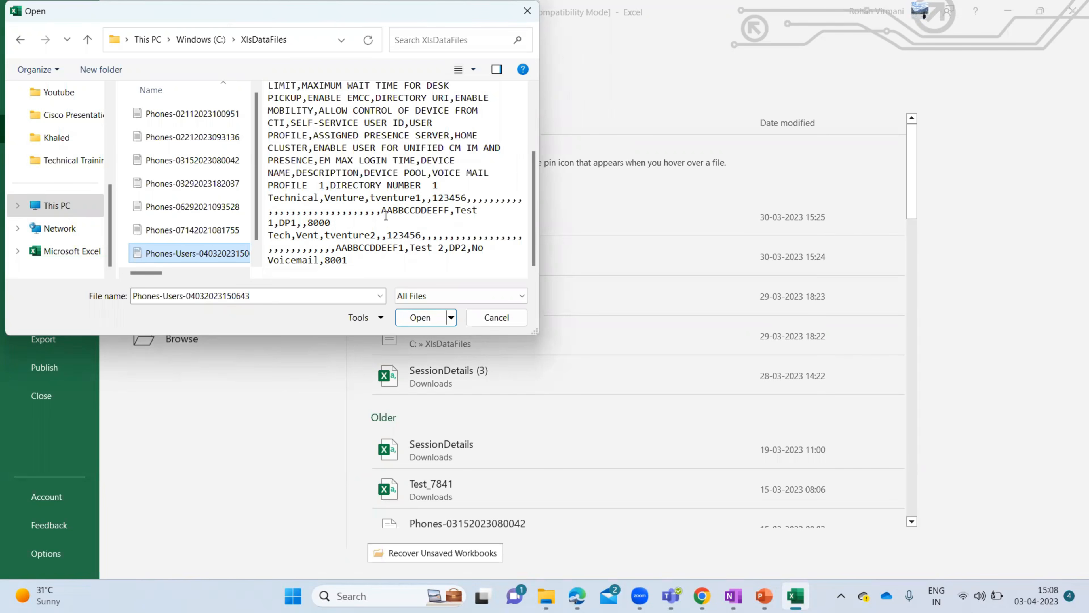
click(421, 318)
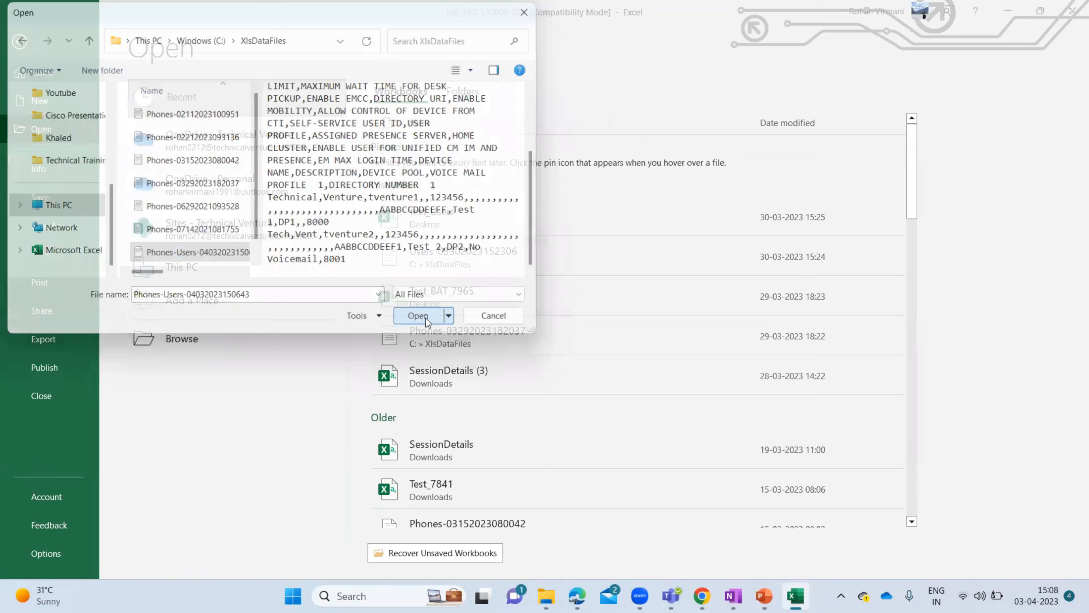
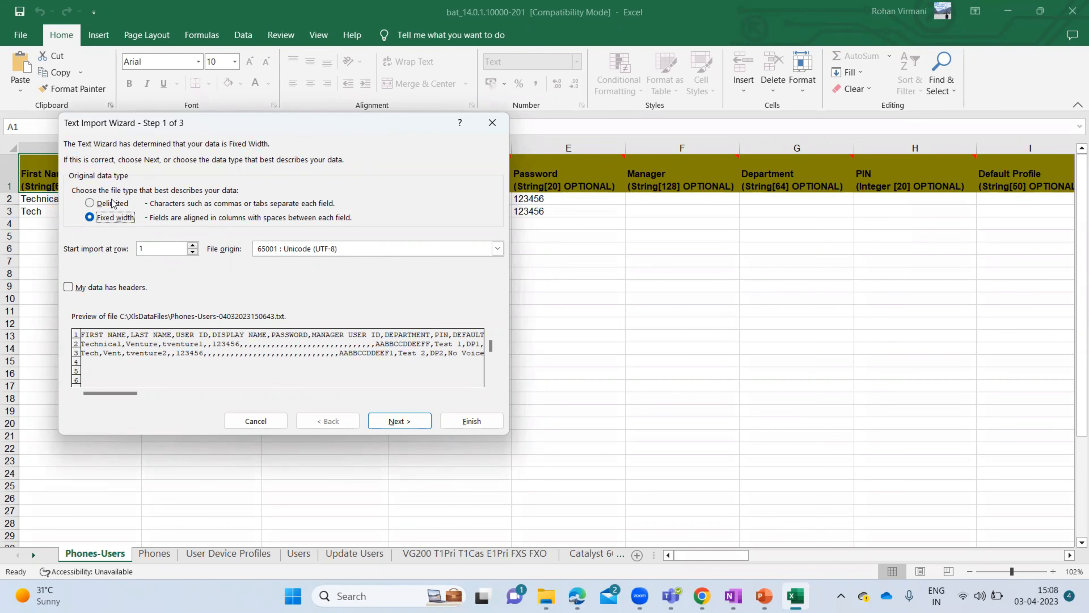
- Import the export as delimited text split on commas, with Tab unchecked, into a new workbook
click(115, 206)
click(400, 420)
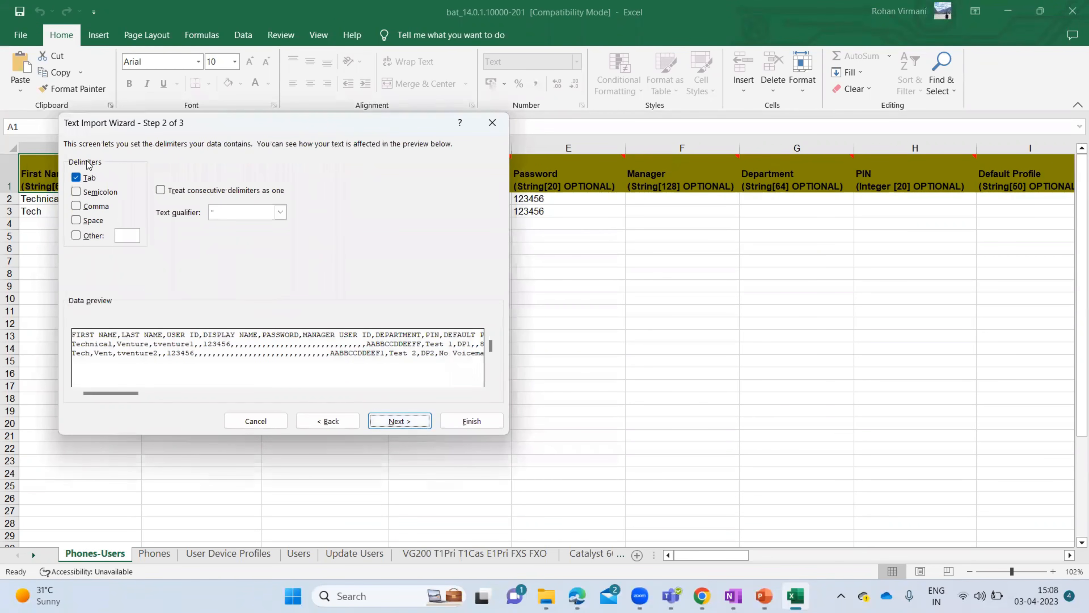
click(76, 179)
click(77, 207)
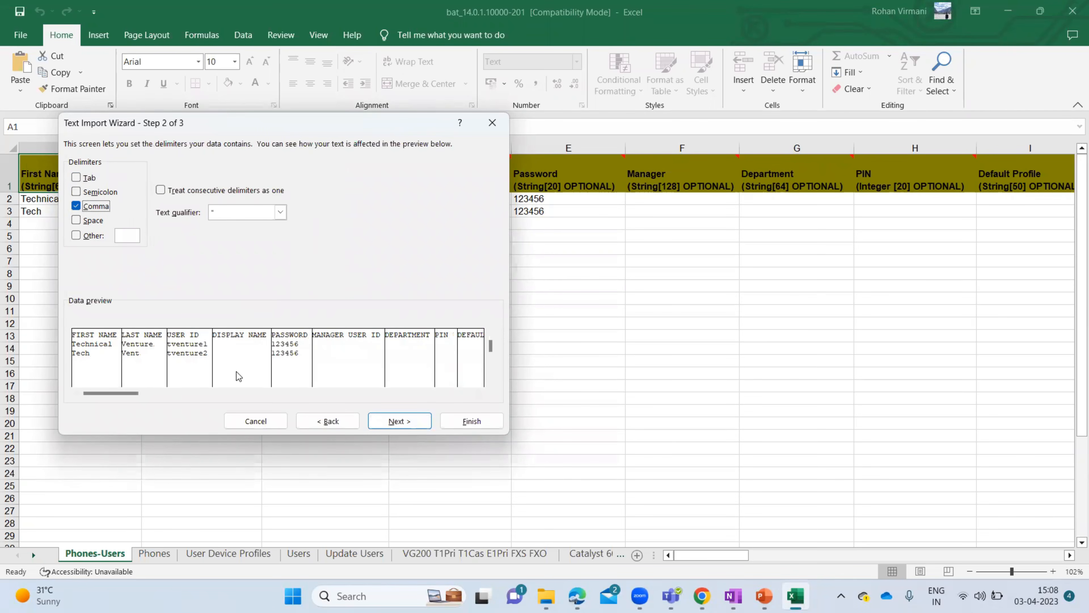
click(405, 422)
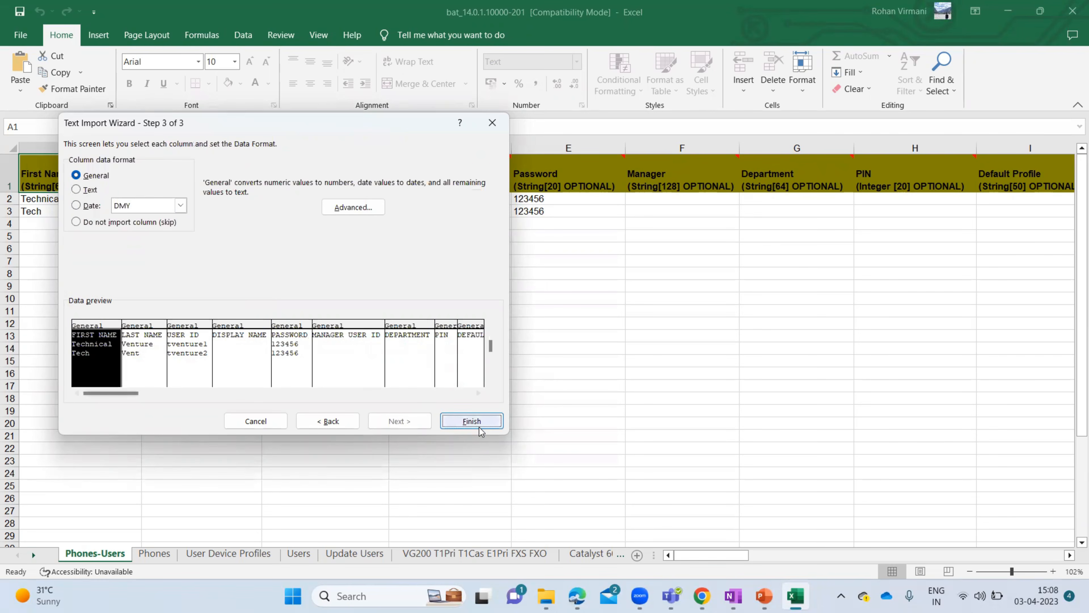
click(472, 421)
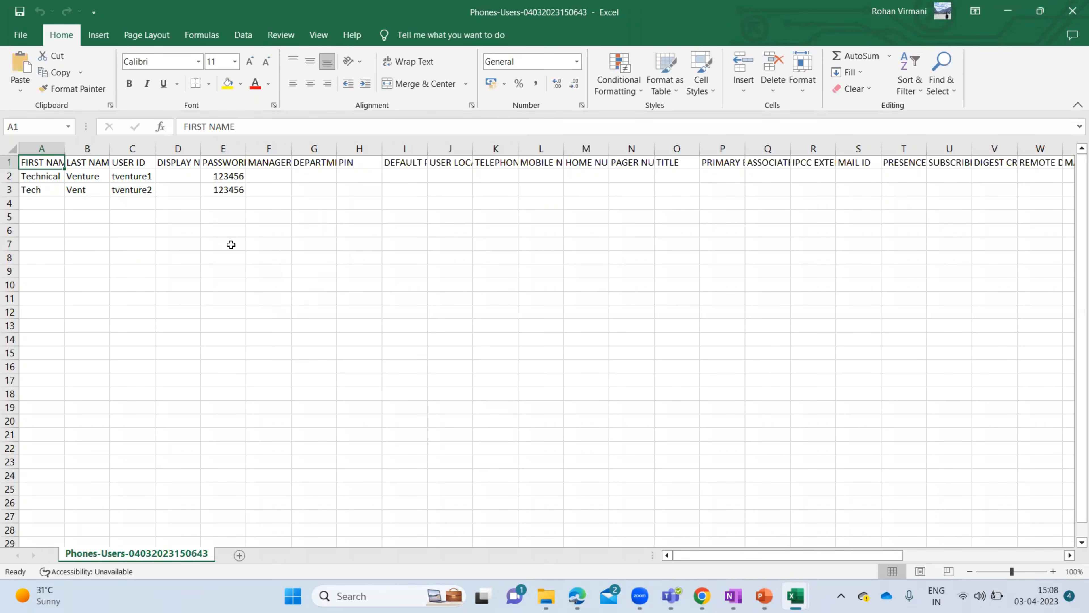
- Save the workbook to the Desktop as 'Phones-Users CSV File' in CSV UTF-8 format
click(21, 36)
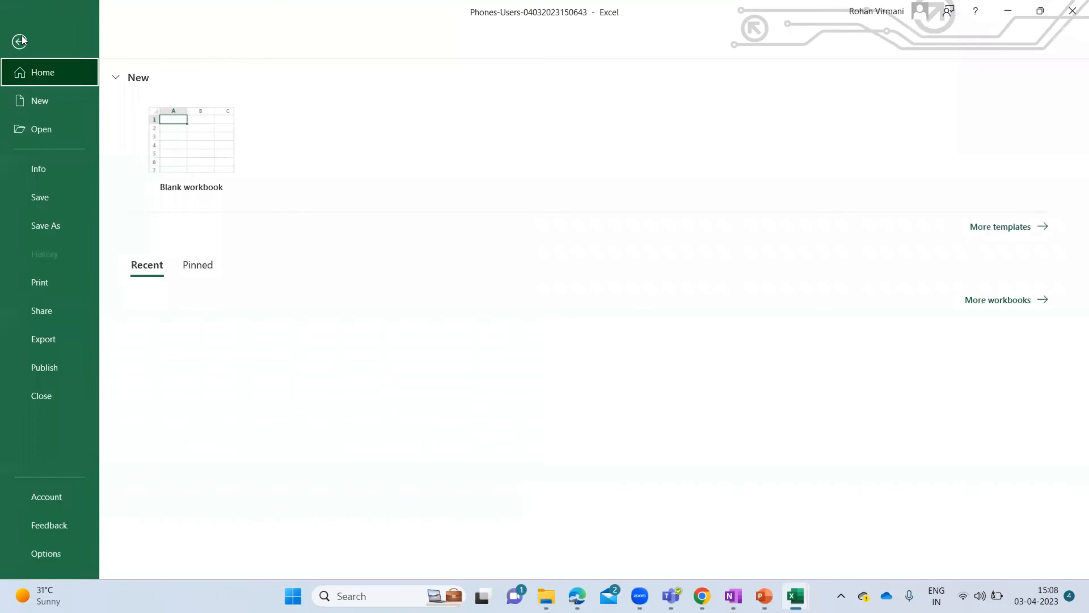
click(48, 228)
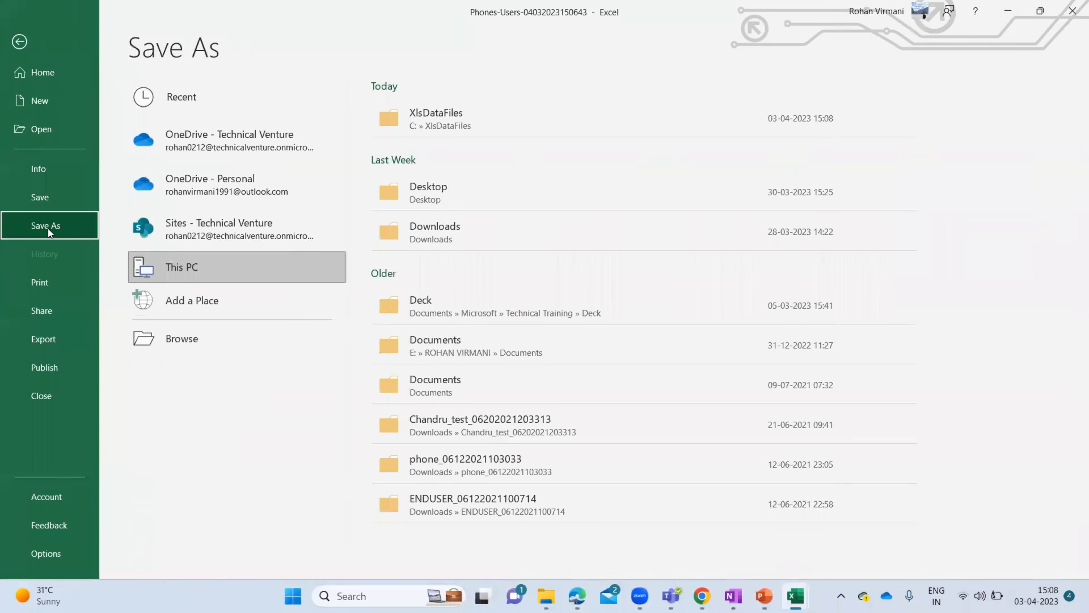
click(209, 339)
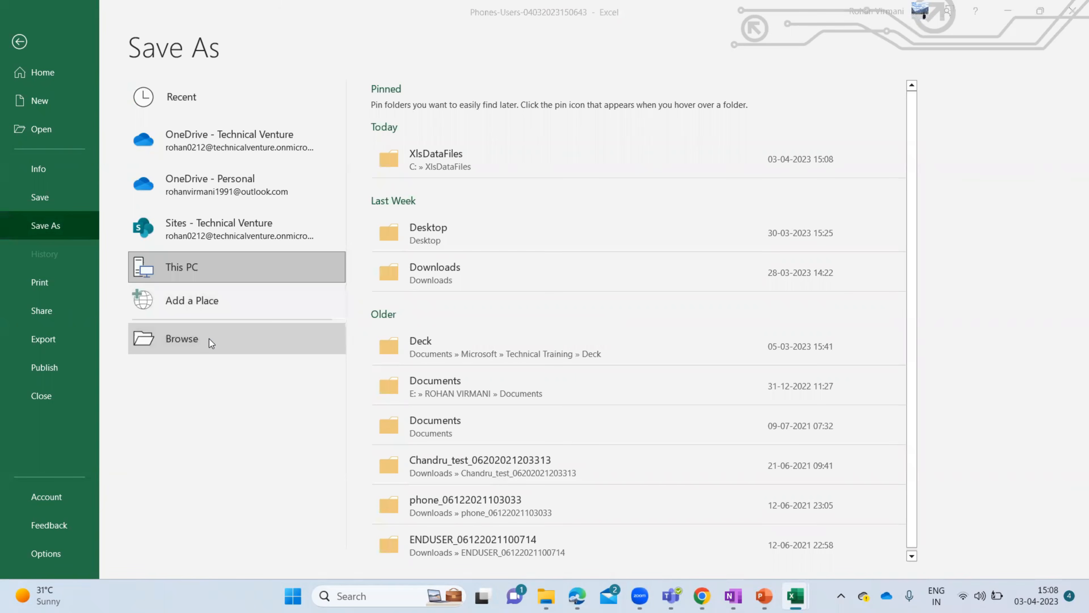
scroll(61, 184, up, 5)
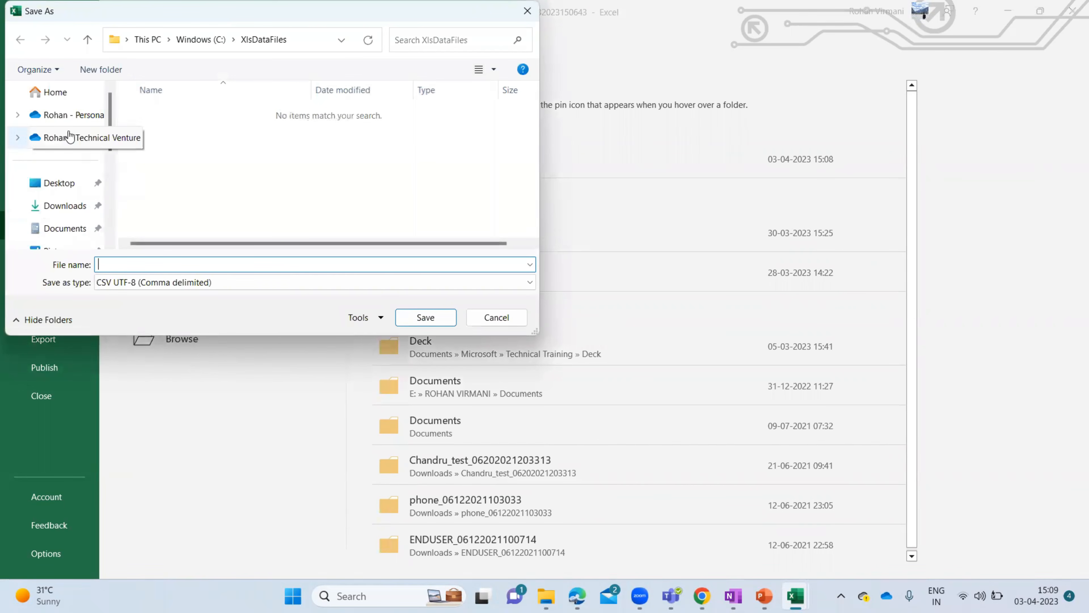
click(56, 184)
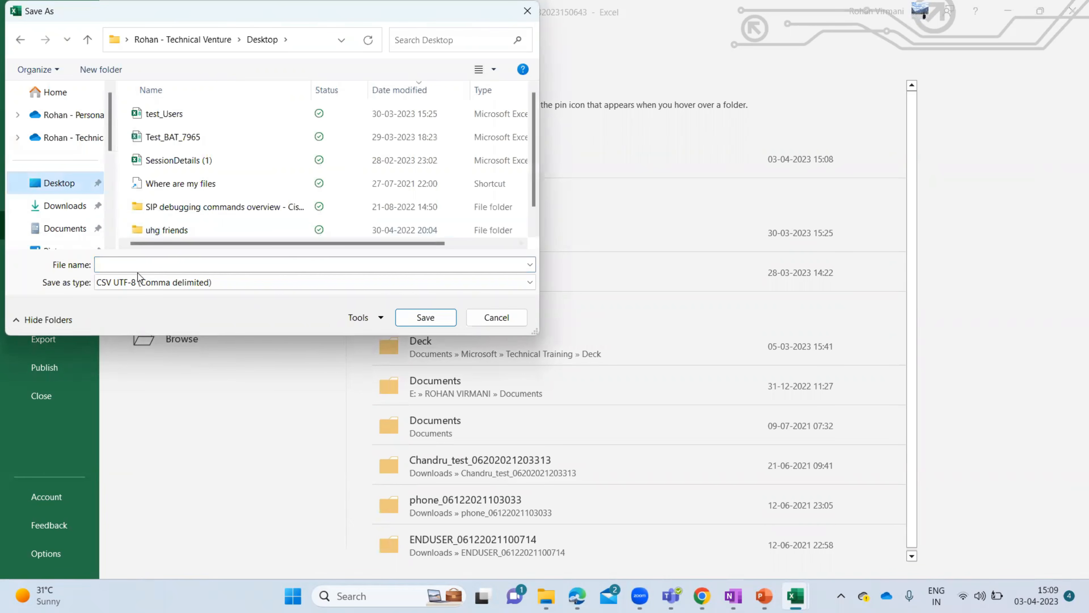
click(131, 264)
text(Phone)
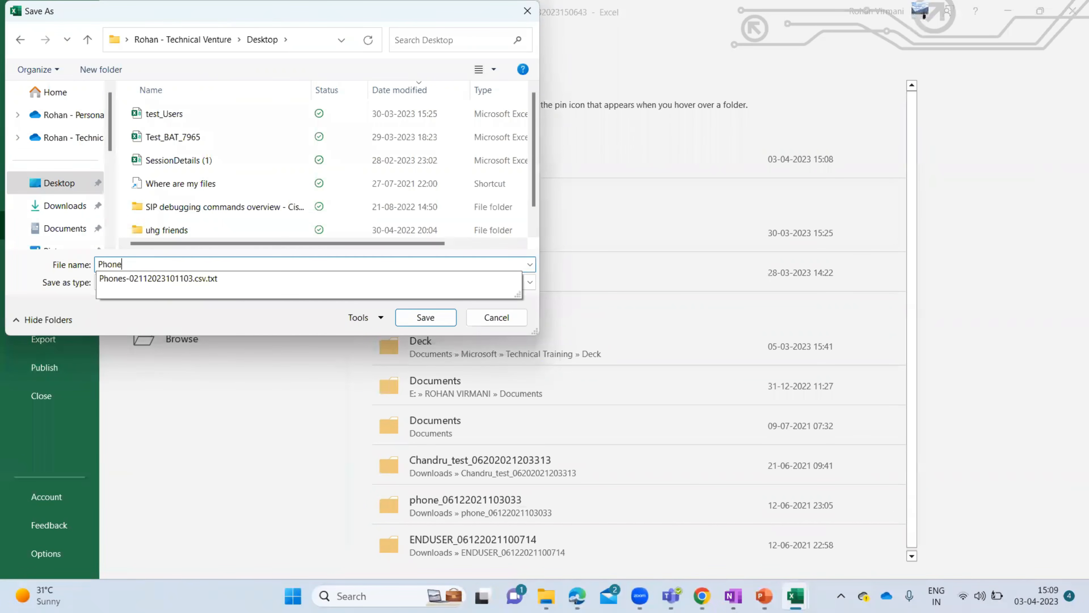
text(s-Users CSV File)
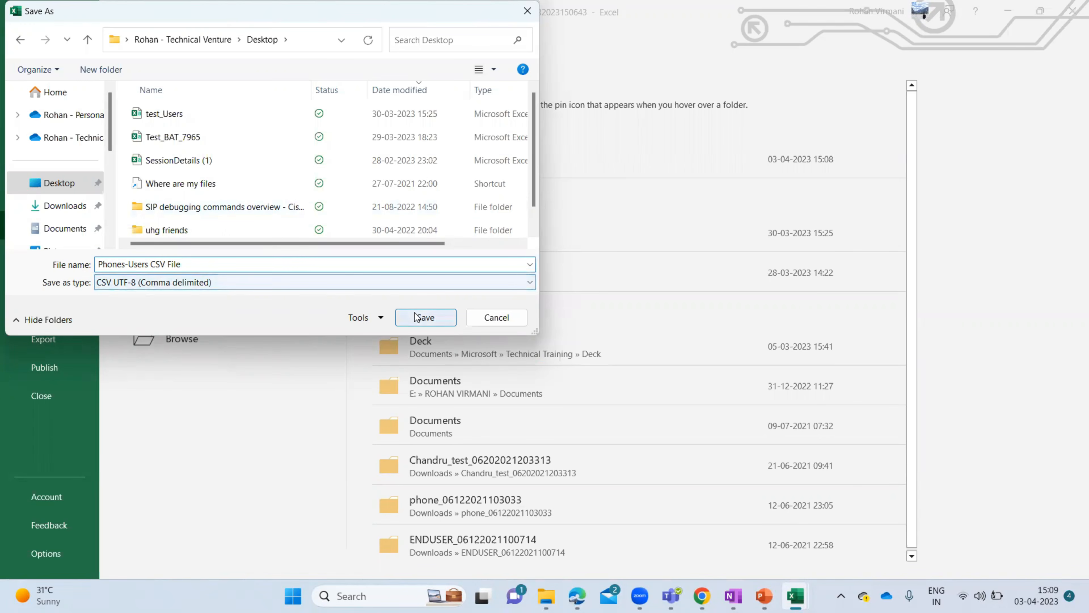
click(425, 318)
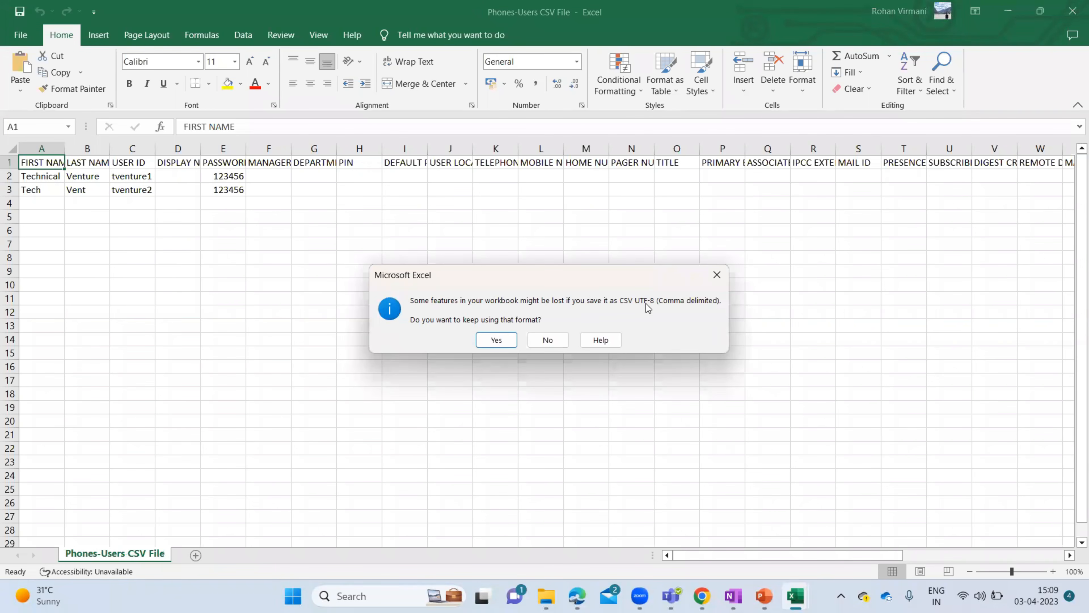
- Keep CSV format and autofit columns AI–AM: device name, description, device pool, voicemail, directory number
click(501, 340)
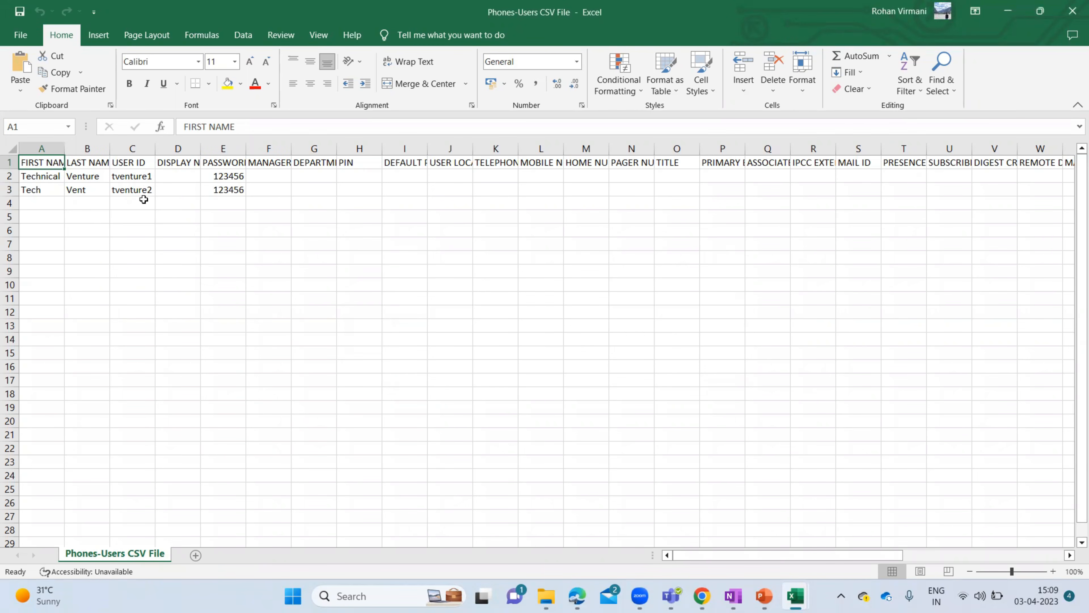
click(253, 176)
key(Right)
key(Right)
key(Right)
key(Right)
key(Right)
key(Right)
key(Right)
key(Right)
key(Right)
key(Right)
key(Right)
key(Right)
key(Right)
key(Right)
key(Right)
key(Right)
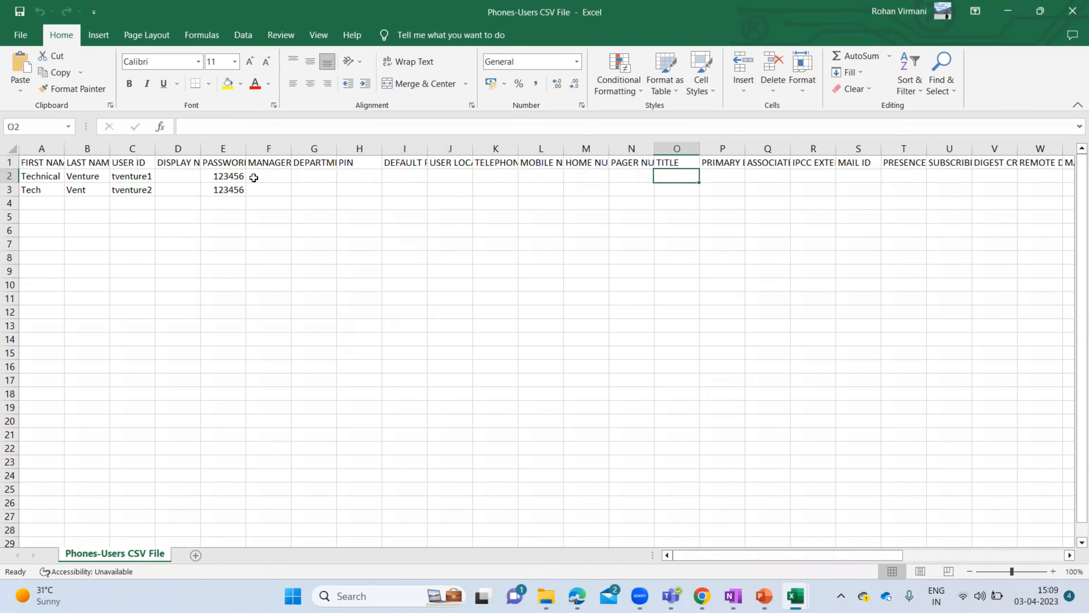
key(Right)
key(Right)
key(Right)
key(Right)
key(Right)
key(Right)
key(Right)
key(Right)
key(Right)
key(Right)
key(Right)
key(Right)
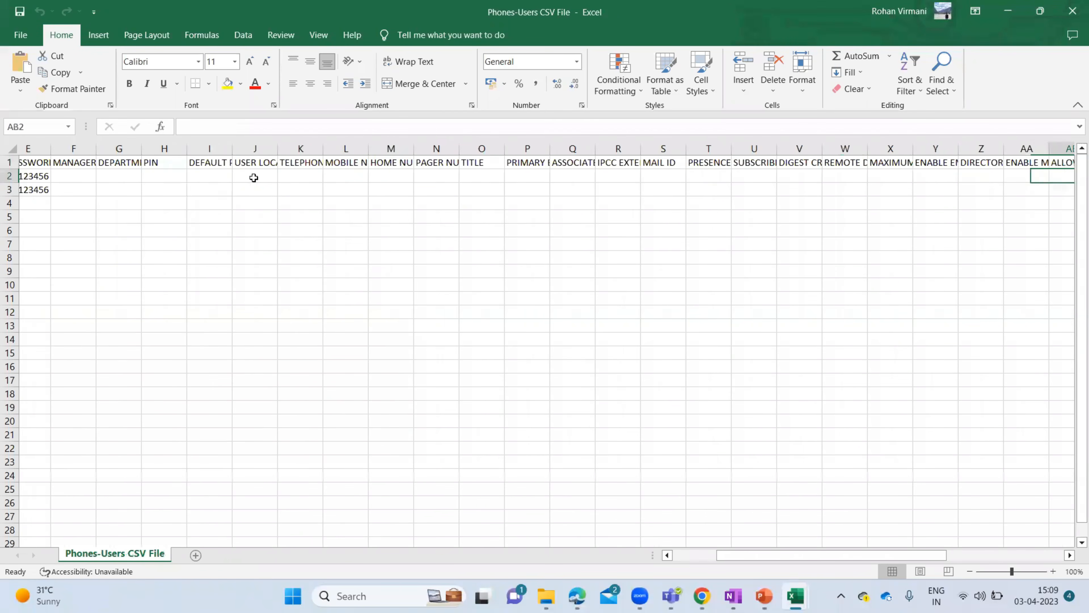
key(Right)
key(Right)
key(Right)
key(Right)
key(Right)
key(Right)
key(Right)
key(Right)
key(Right)
key(Right)
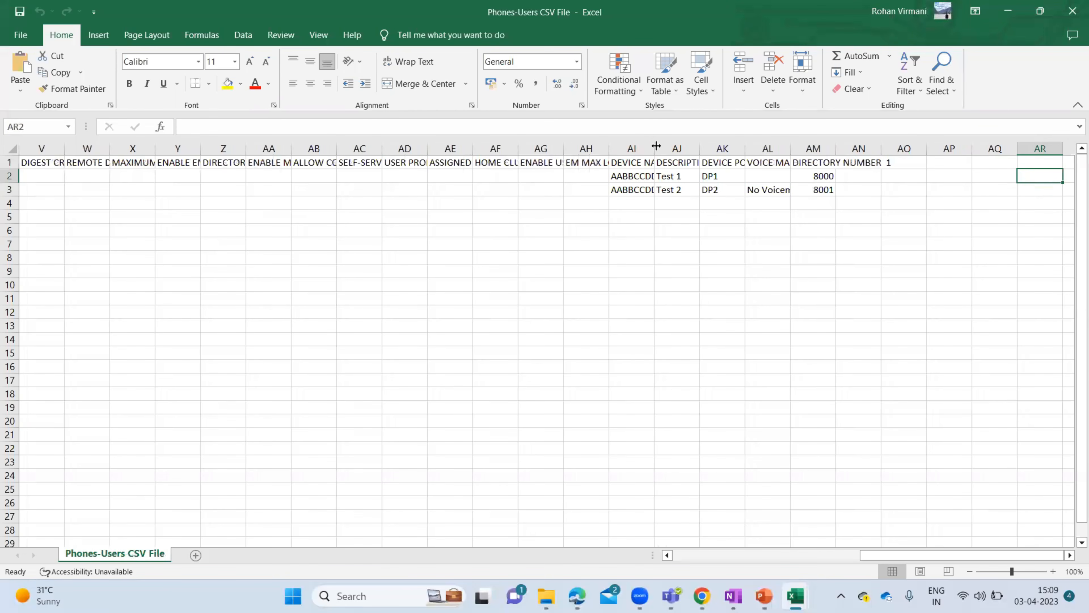
double_click(656, 146)
double_click(727, 145)
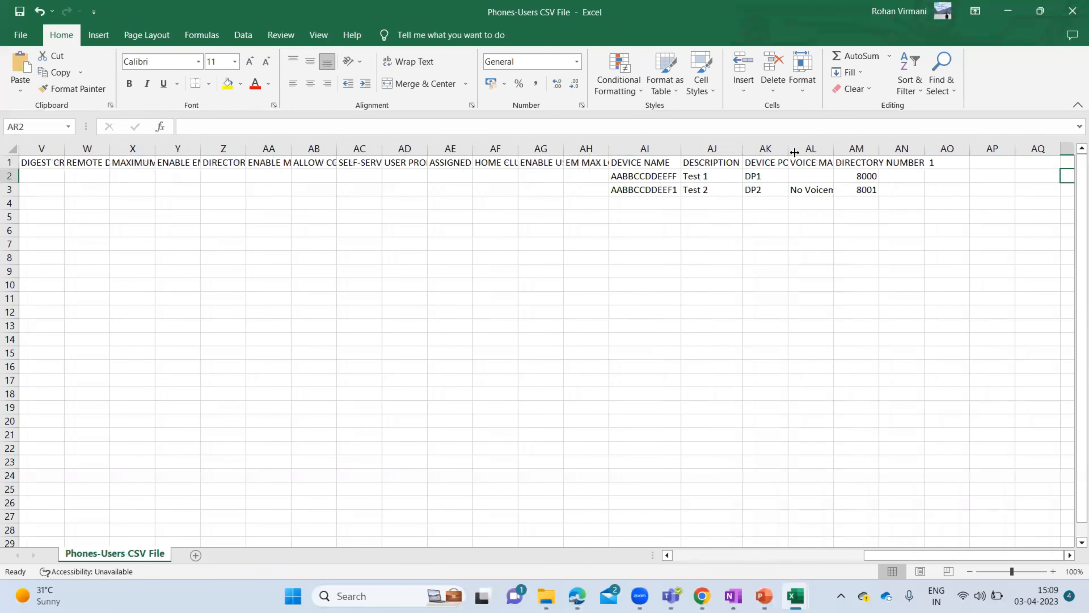
double_click(789, 148)
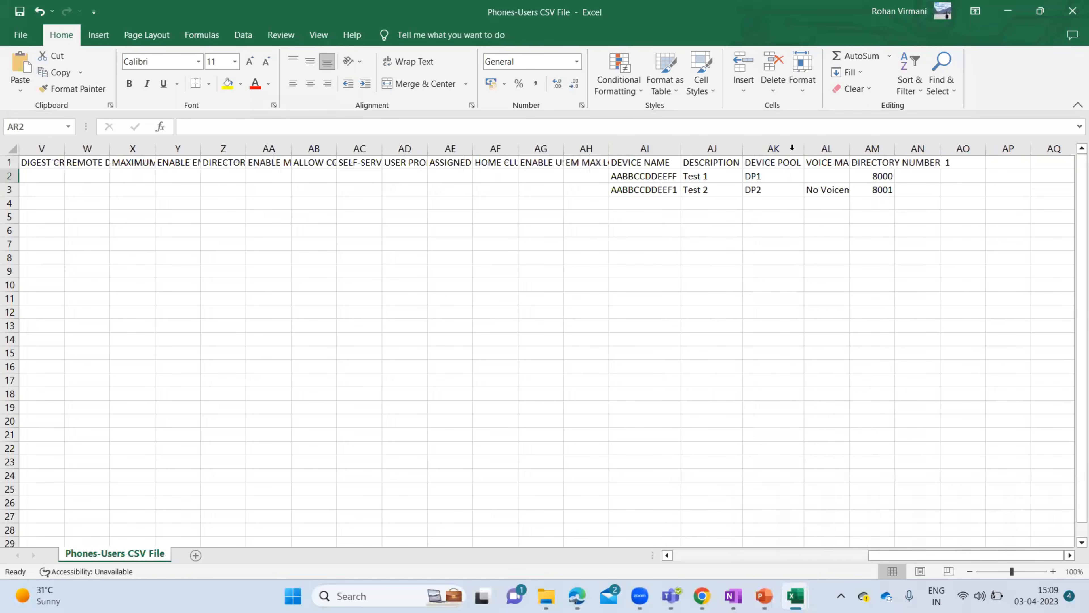
double_click(844, 145)
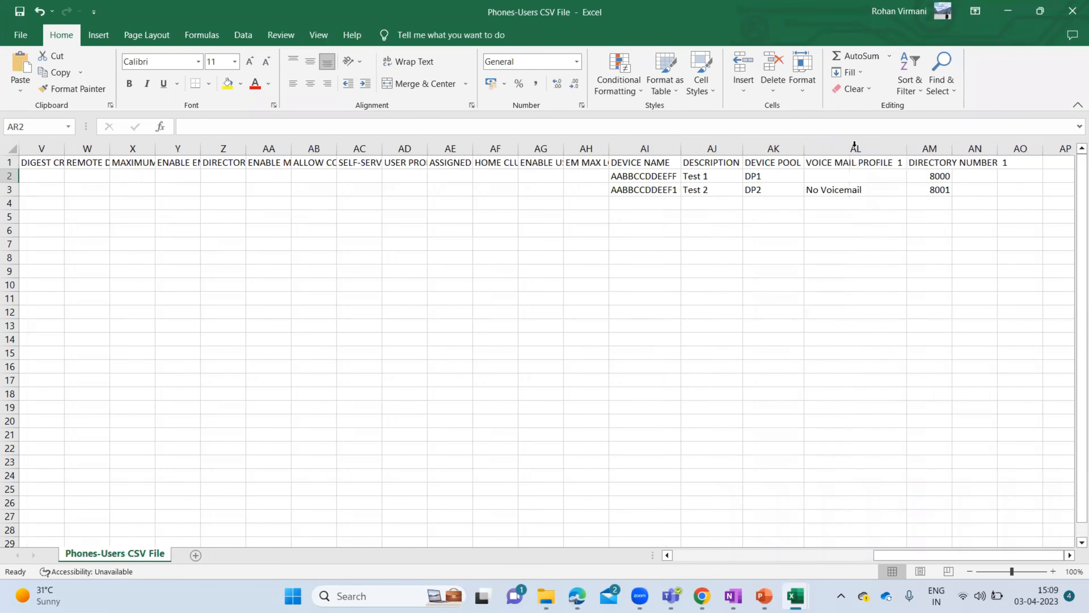
double_click(949, 148)
- Review columns I through R and return to the first user's first name in column A
click(642, 163)
key(Left)
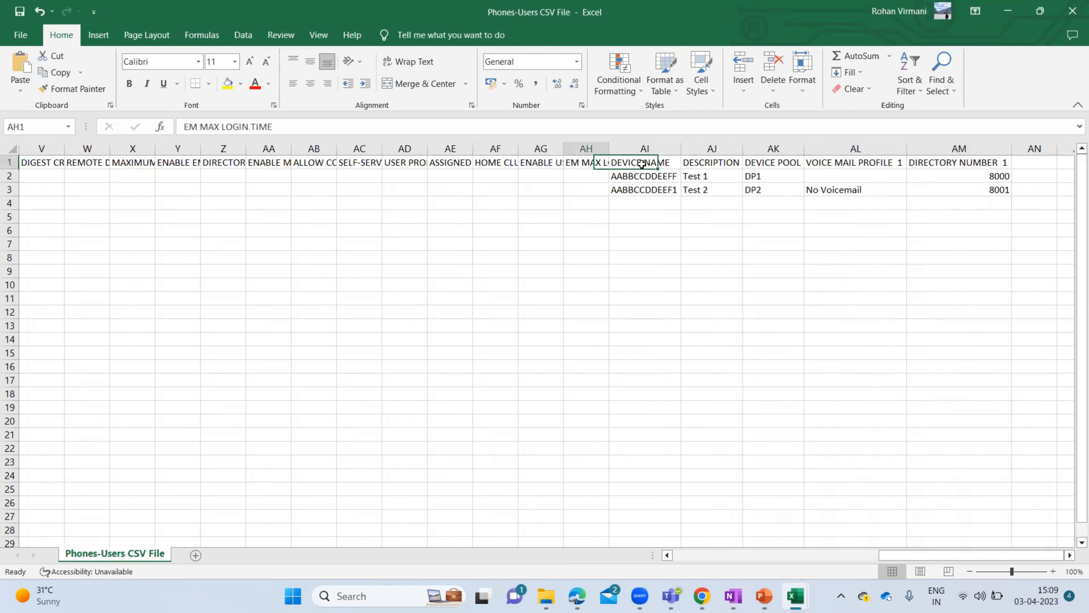
key(Left)
key(Left)
key(Left)
key(Left)
key(Left)
key(Left)
key(Left)
key(Left)
key(Left)
key(Left)
key(Left)
key(Left)
key(Left)
key(Left)
key(Left)
key(Left)
key(Left)
key(Left)
key(Left)
key(Left)
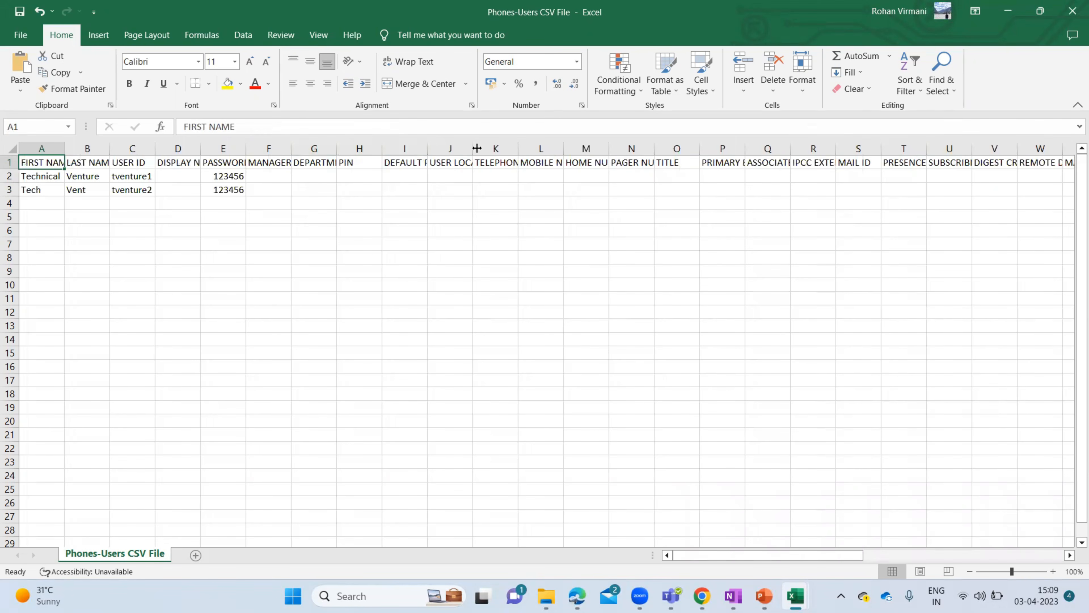
drag(398, 150, 828, 150)
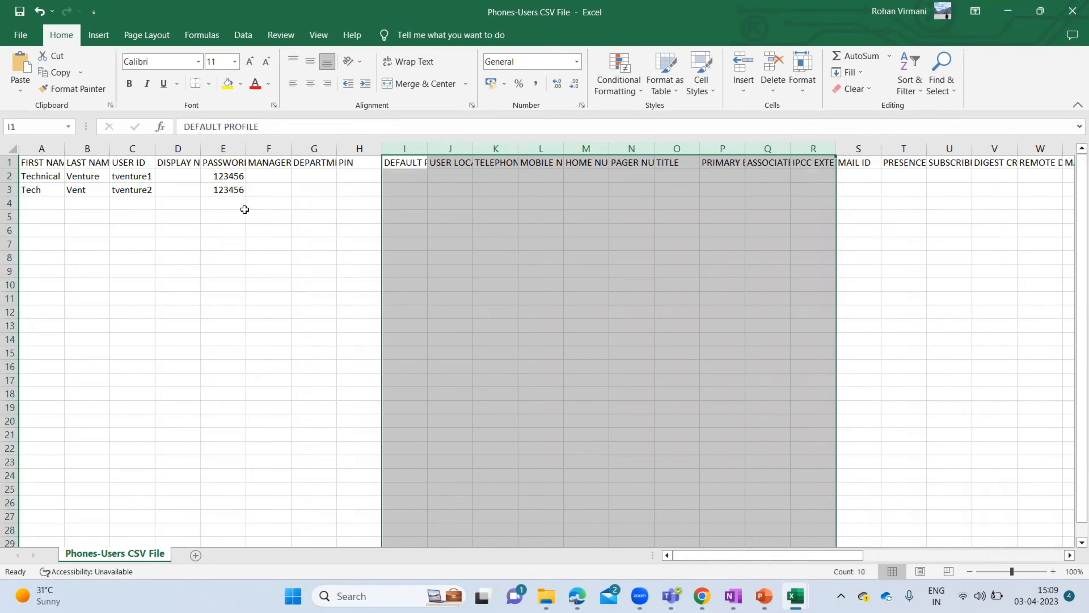
click(271, 174)
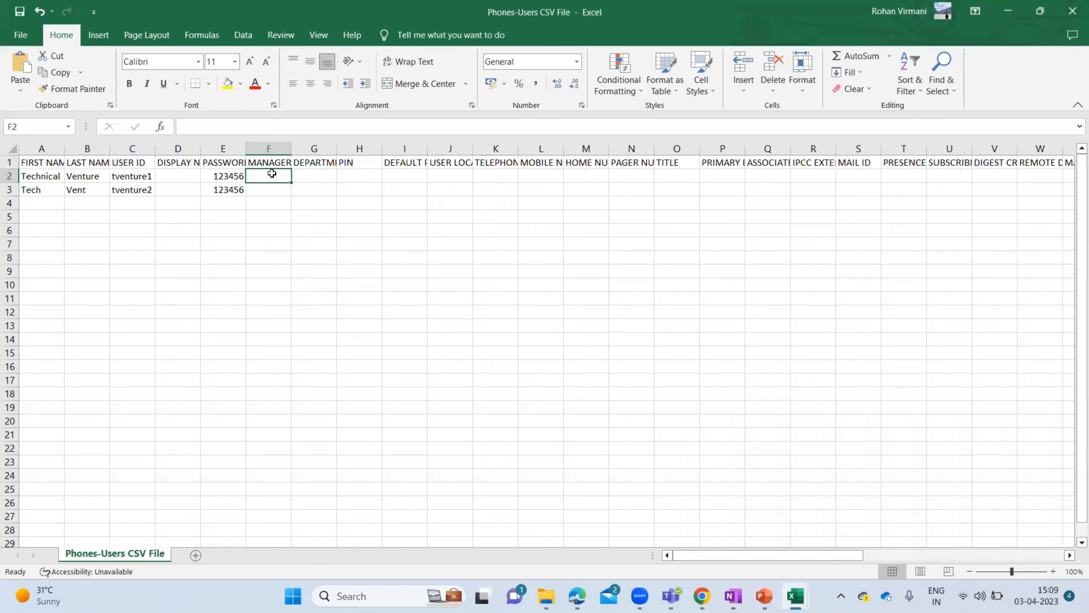
key(Left)
key(Left)
key(Left)
key(Left)
key(Left)
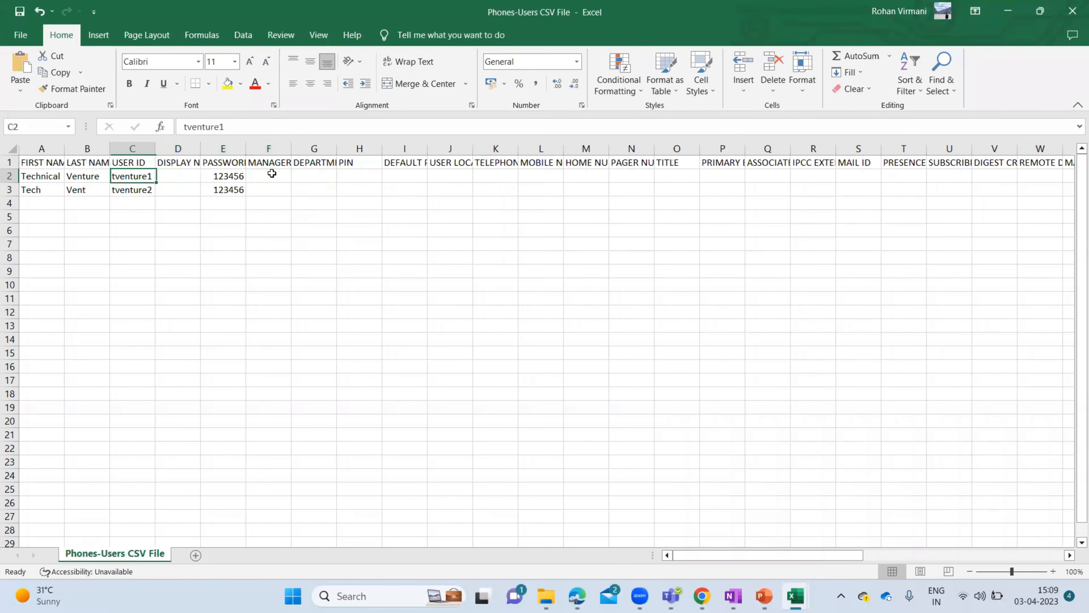
- Resave the file in CSV UTF-8 format and close the workbook
click(19, 12)
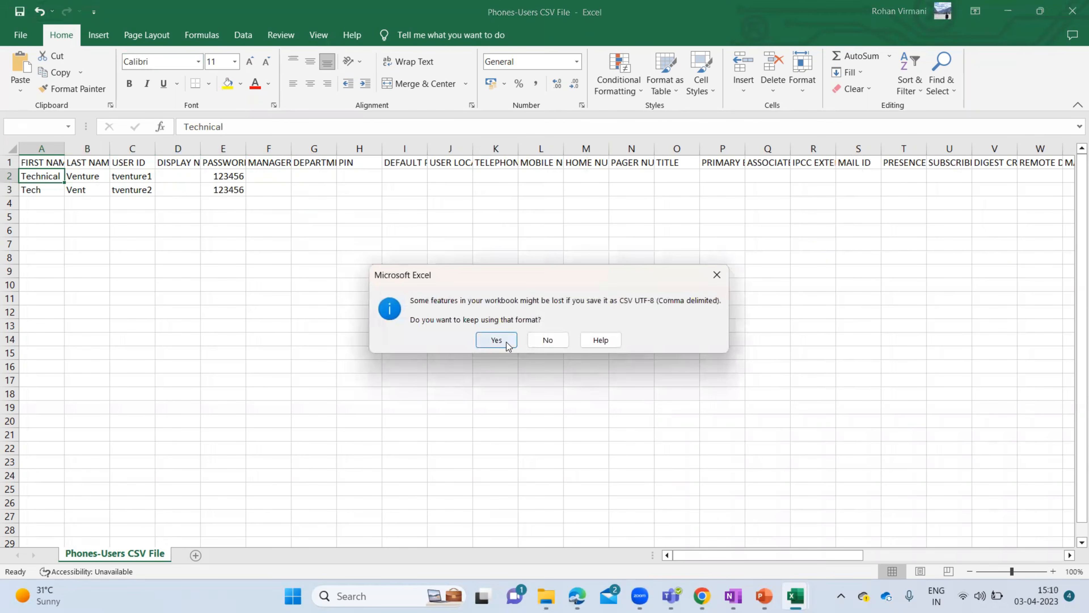
click(498, 340)
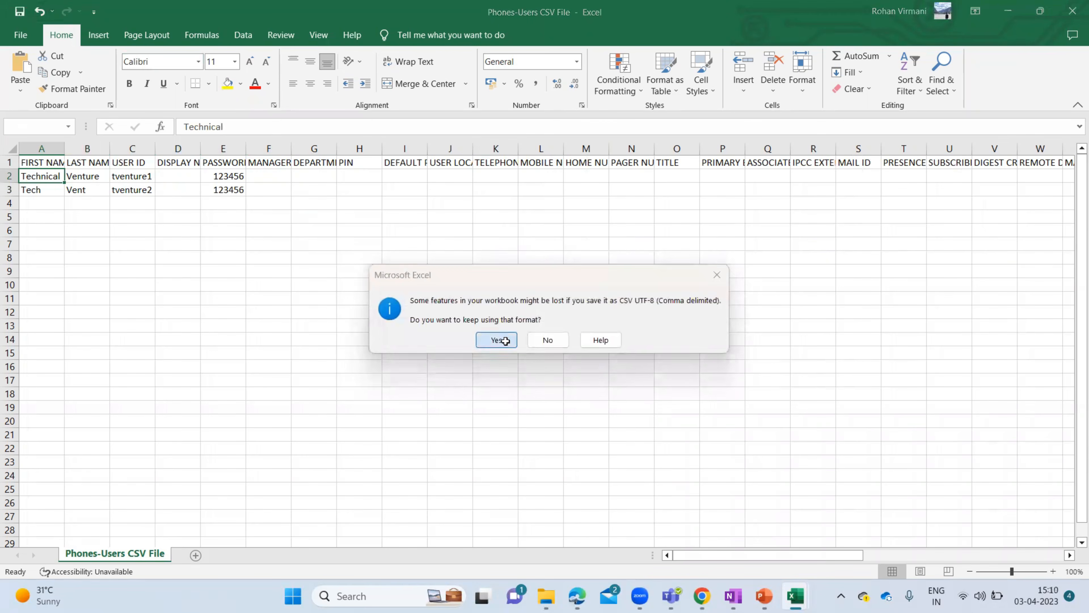
click(1073, 12)
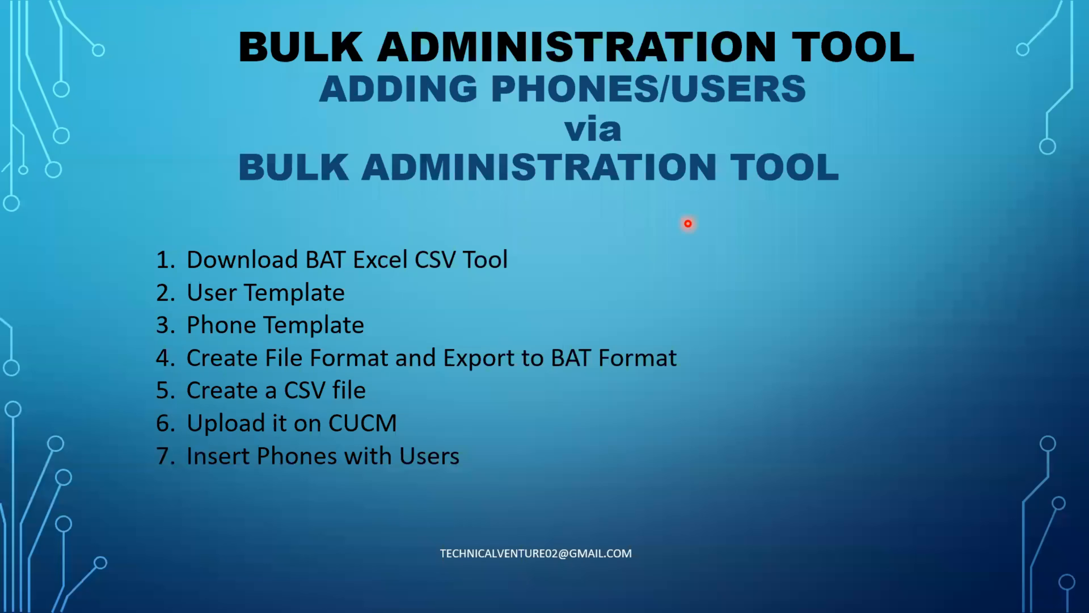
- Glance at the Bulk Administration slide and BAT workbook, then return to the User Template page
key(alt+Tab)
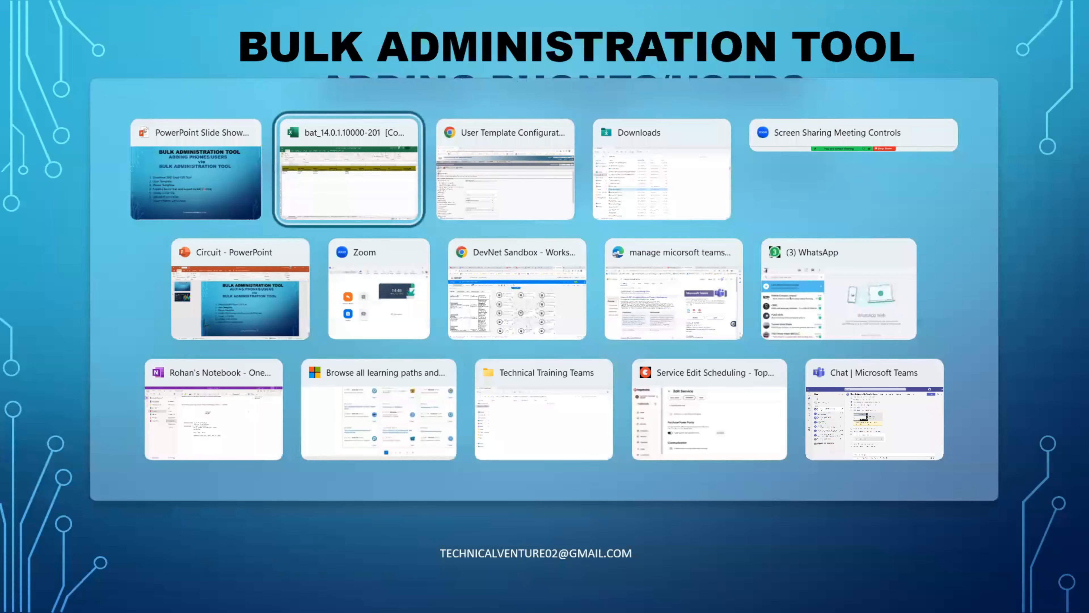
key(Escape)
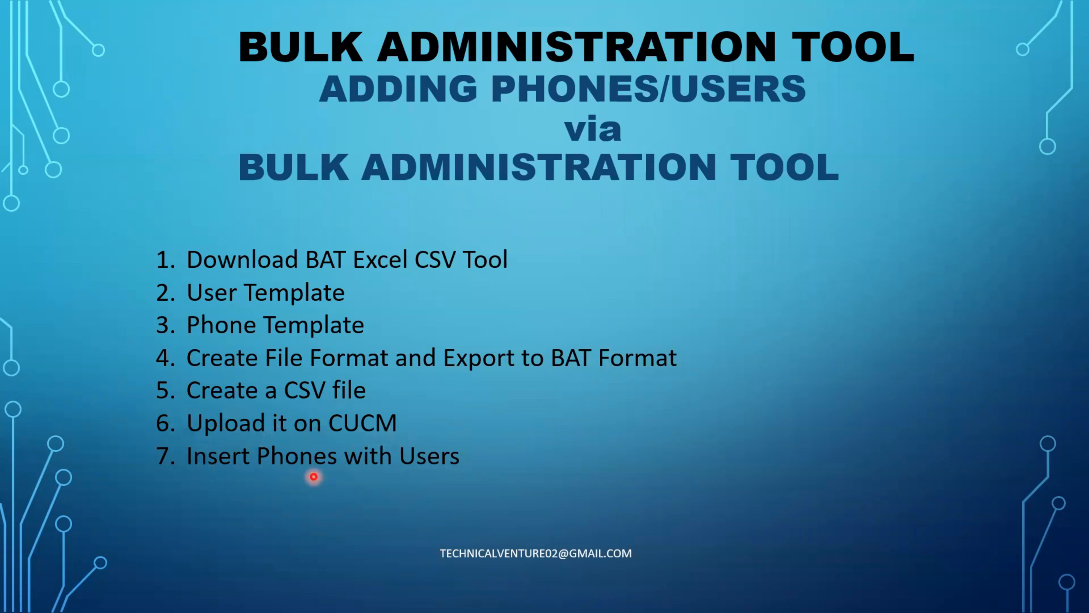
key(alt+Tab)
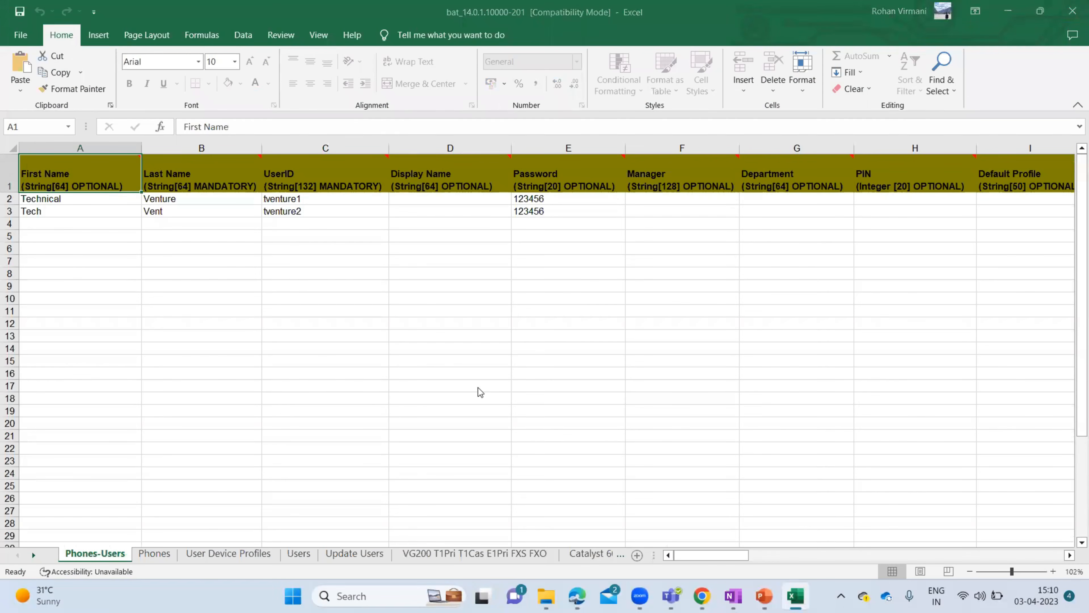
key(alt+Tab)
key(alt+Tab)
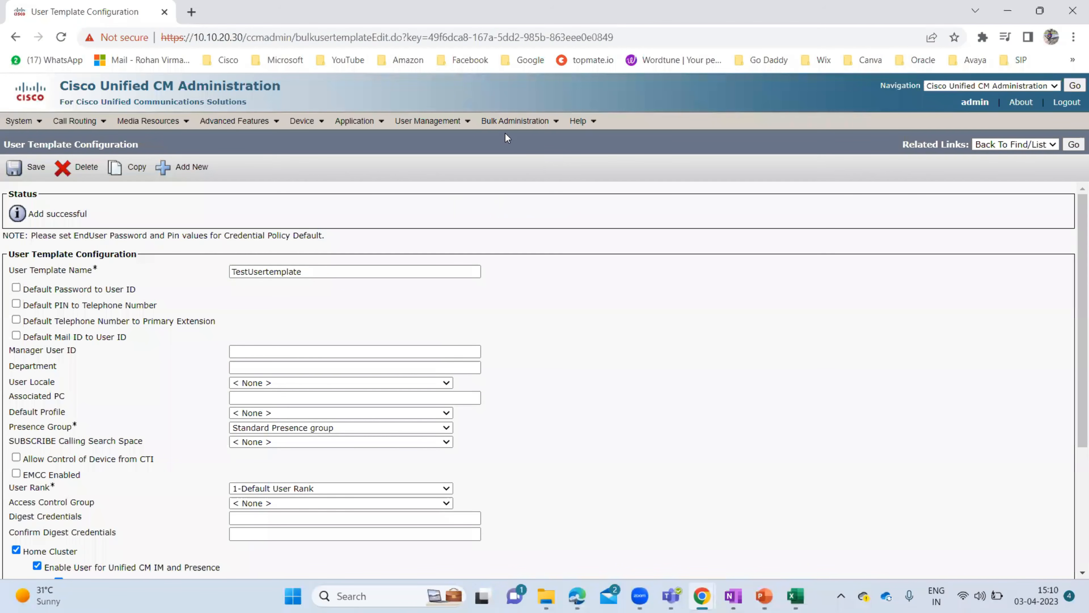
- Go to Bulk Administration > Upload/Download Files and start a new file upload
mouse_move(539, 121)
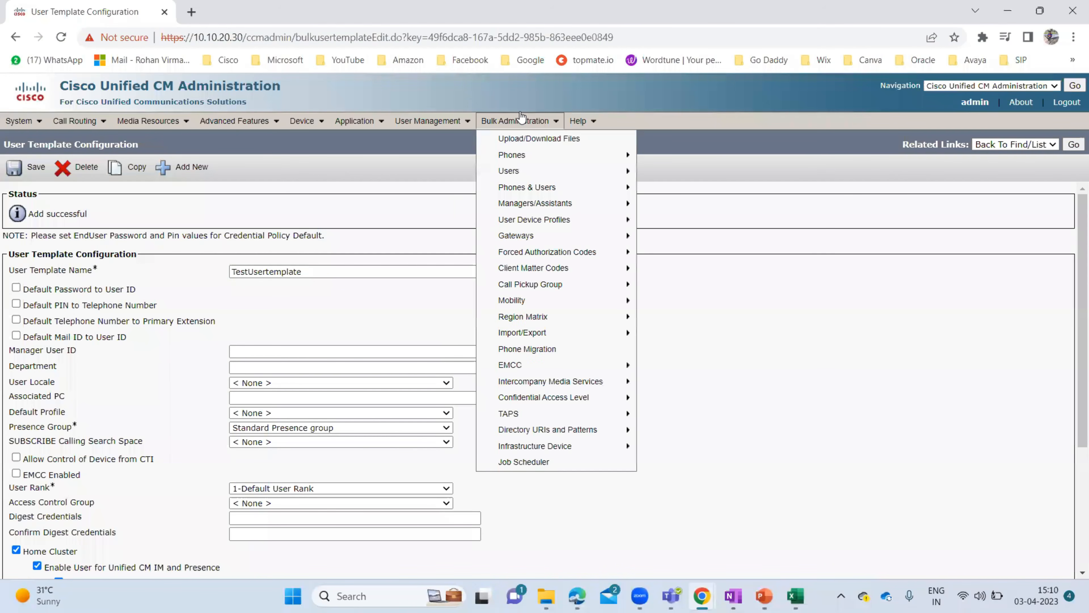
click(559, 140)
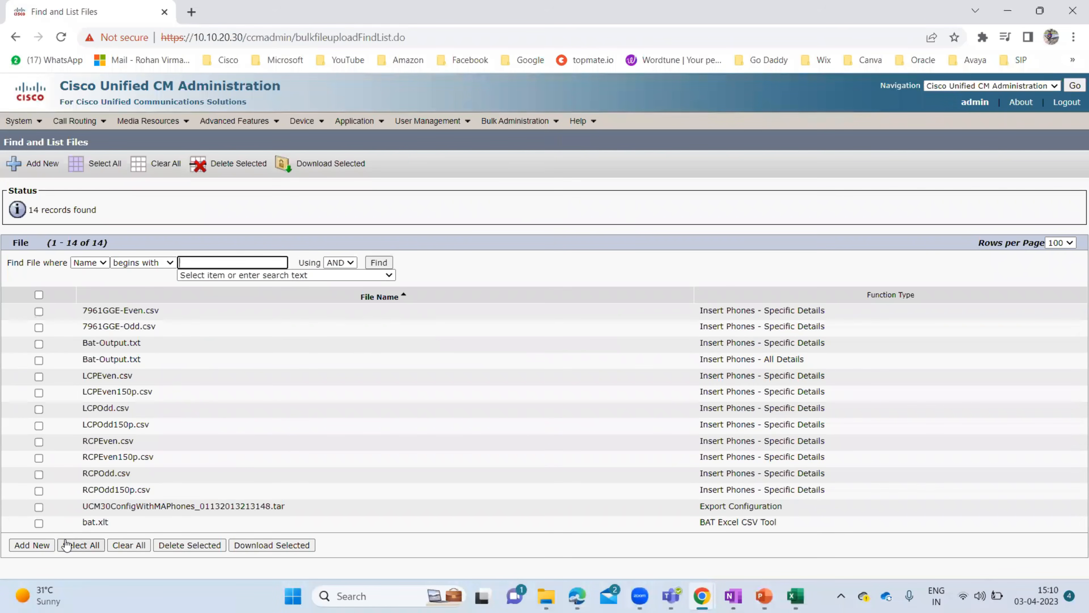
click(31, 545)
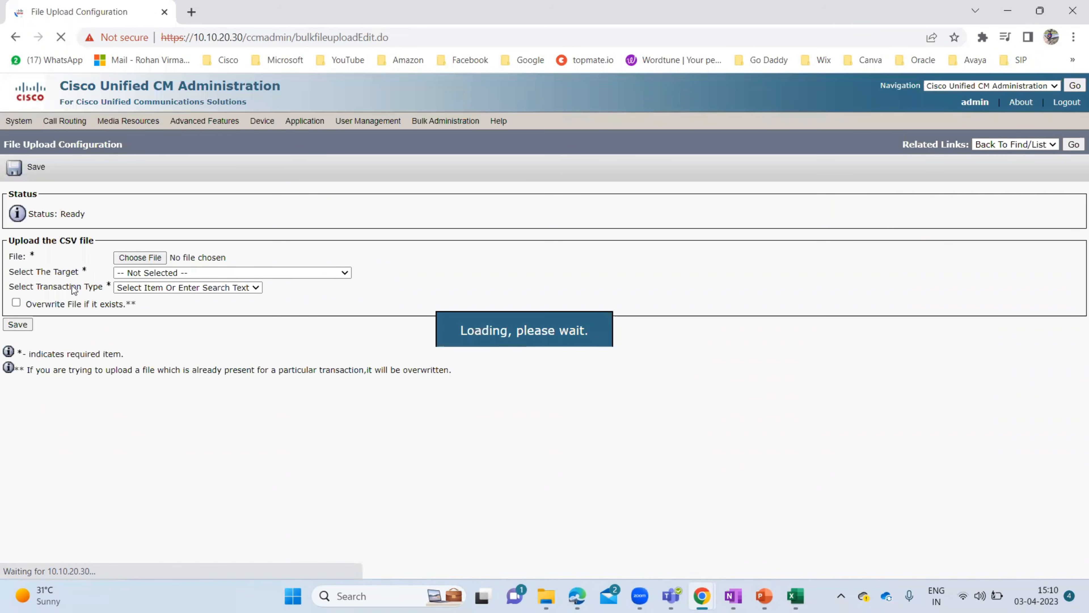
- Choose 'Phones-Users CSV File' from the Desktop as the file to upload
click(141, 258)
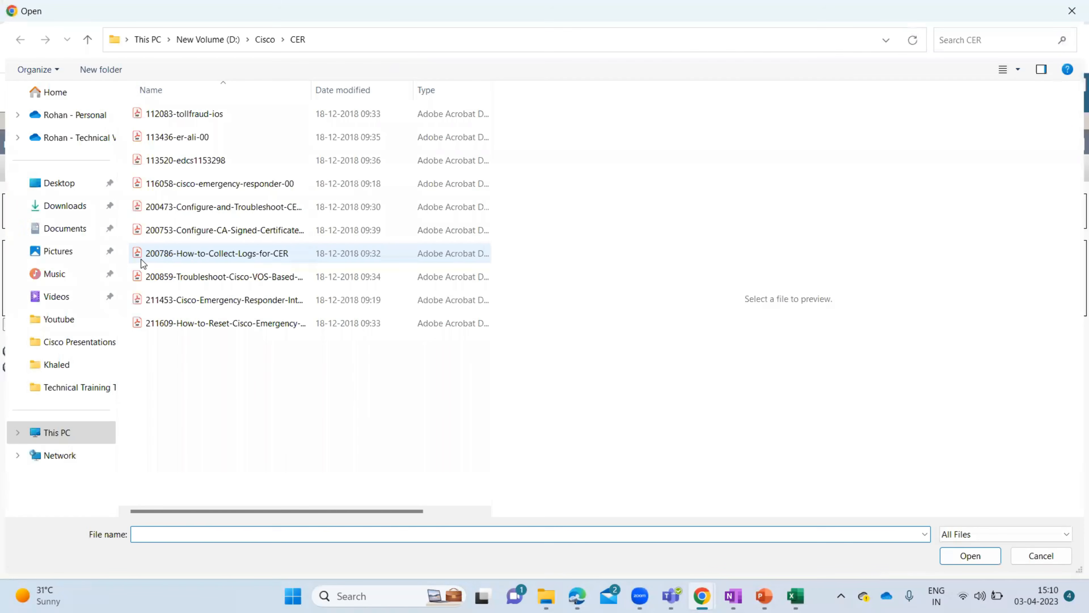
click(56, 186)
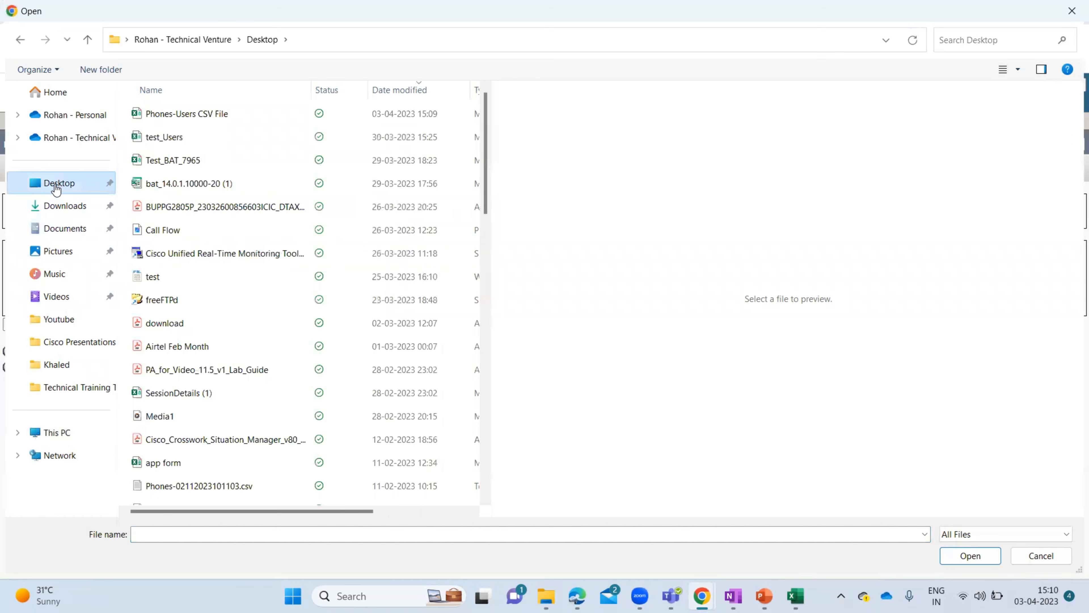
click(206, 114)
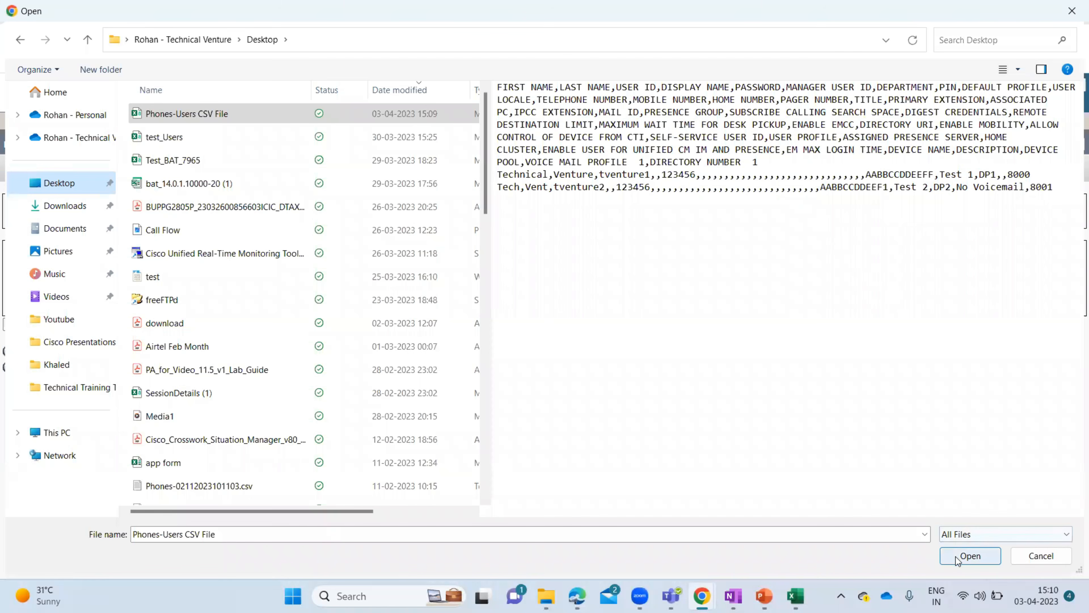
click(965, 556)
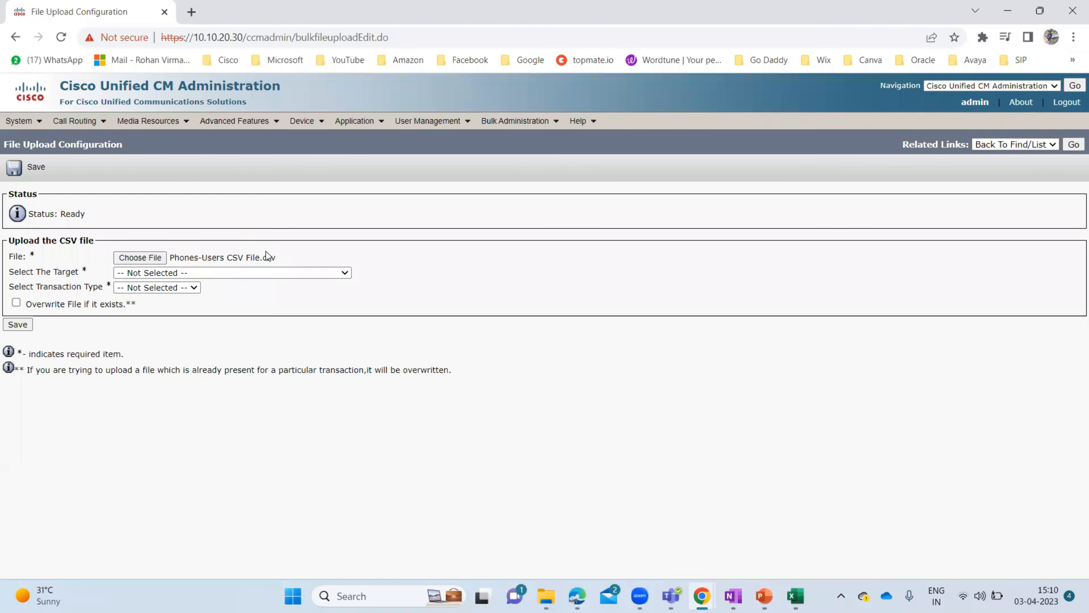
- Set target Phones/users and transaction Insert Phones/users, save, and dismiss the invalid file-name alert
click(264, 273)
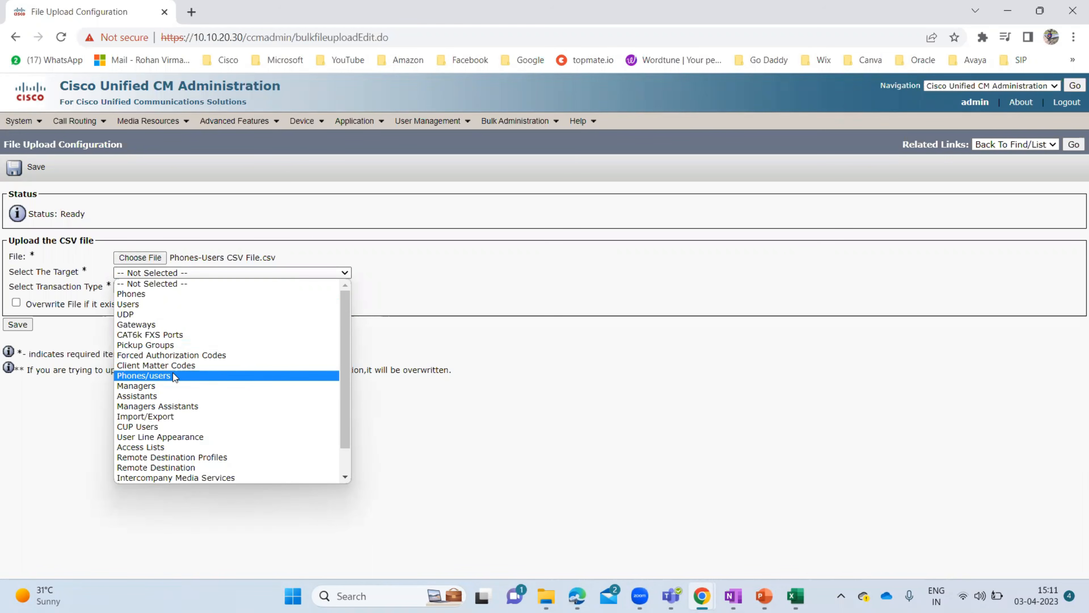
click(226, 375)
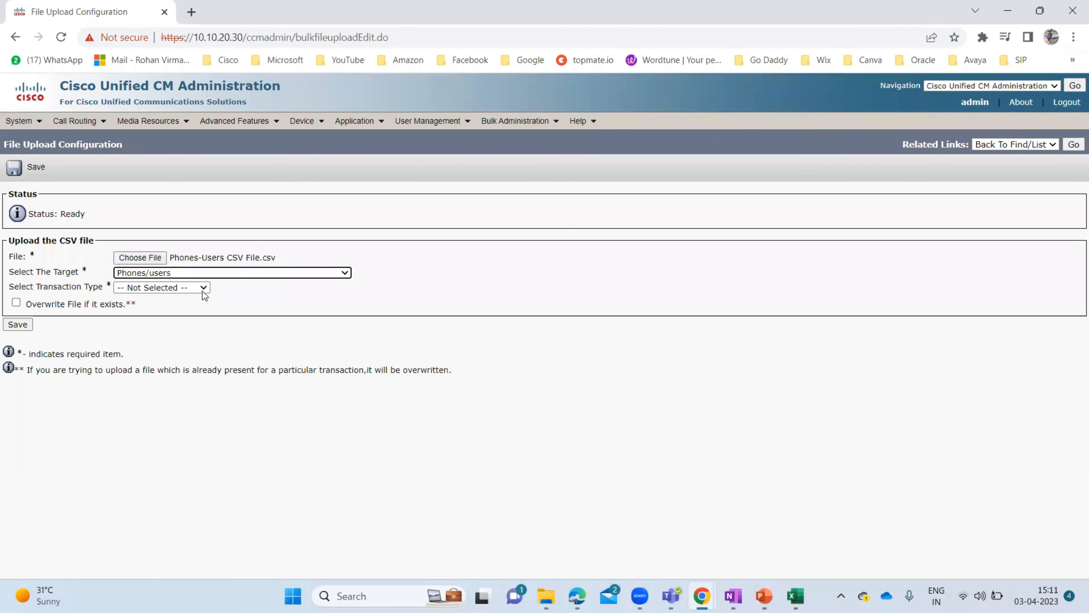
click(163, 288)
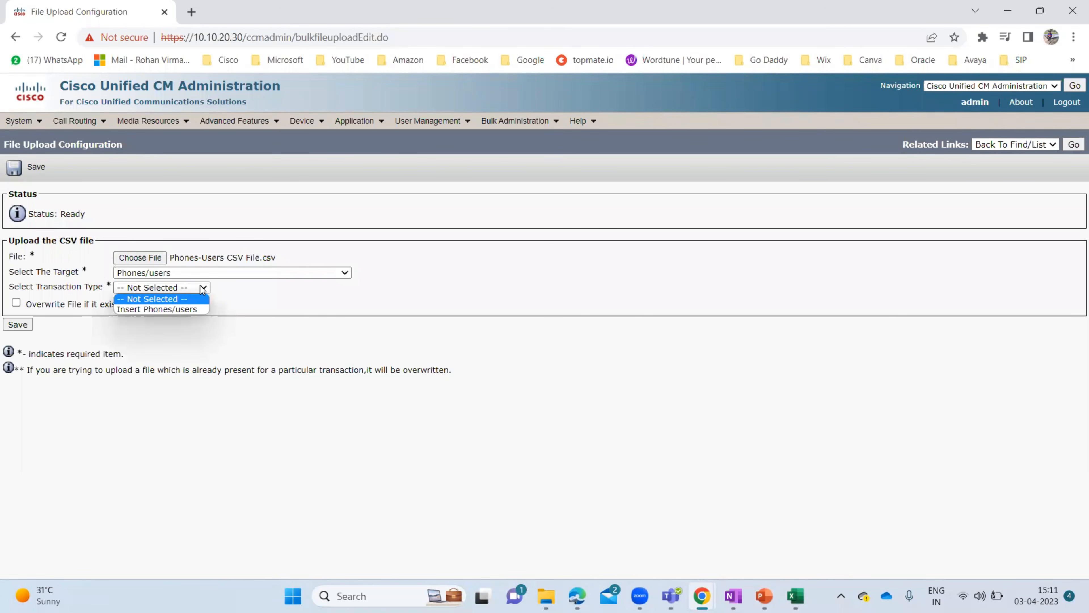
click(148, 308)
click(17, 325)
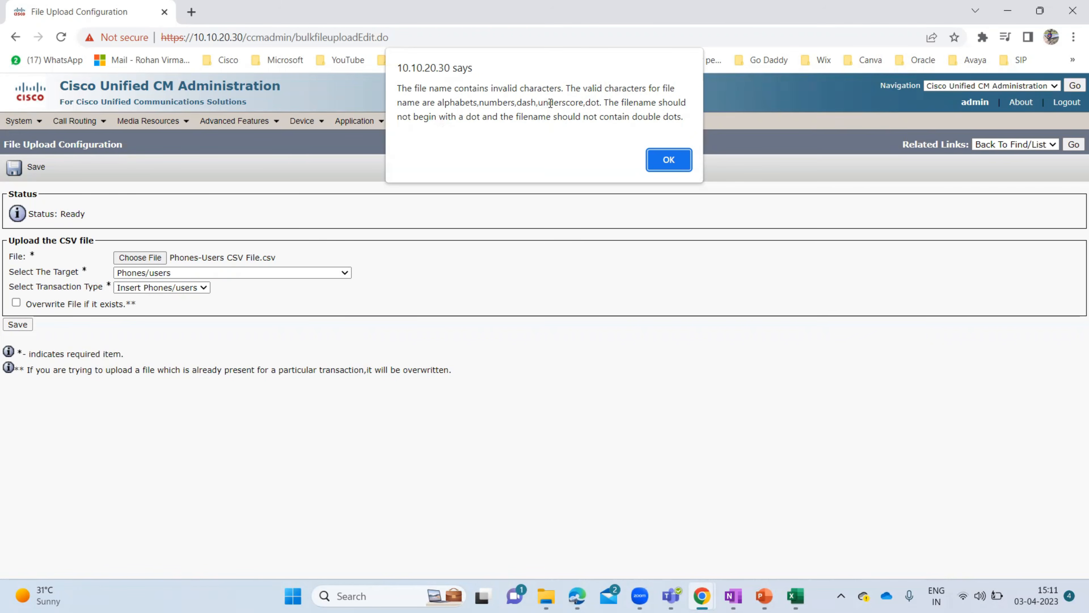
click(668, 161)
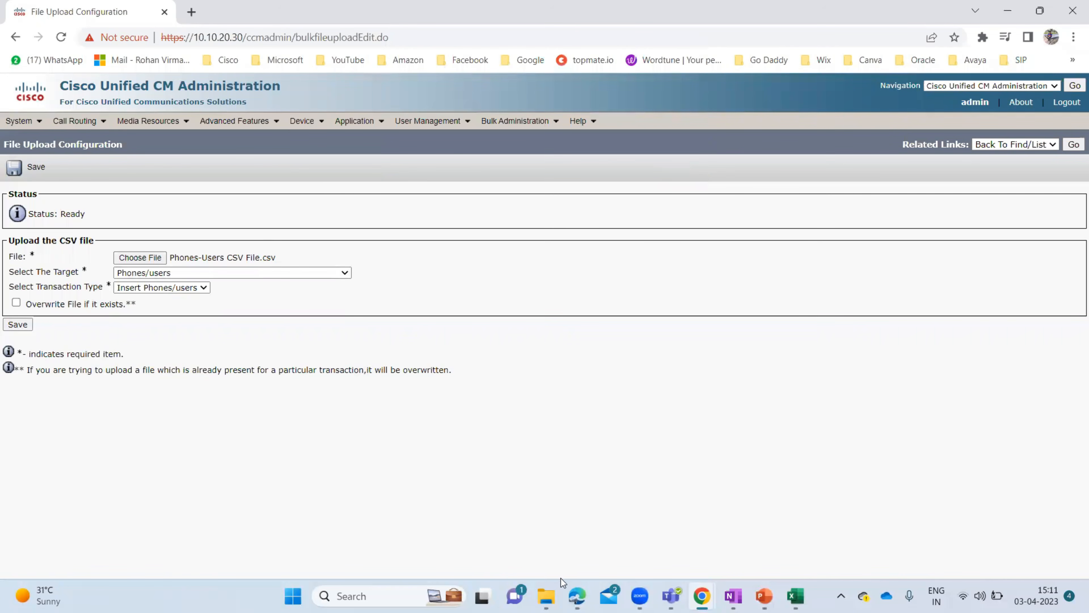
- Bring up File Explorer and select 'Phones-Users CSV File' on the Desktop
click(546, 596)
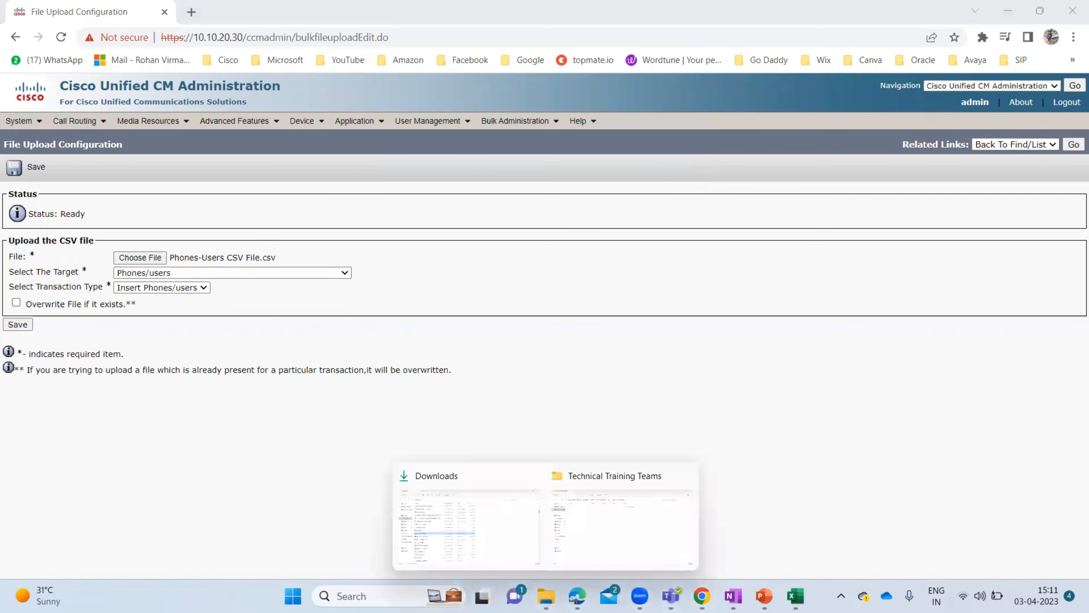
click(464, 523)
click(64, 203)
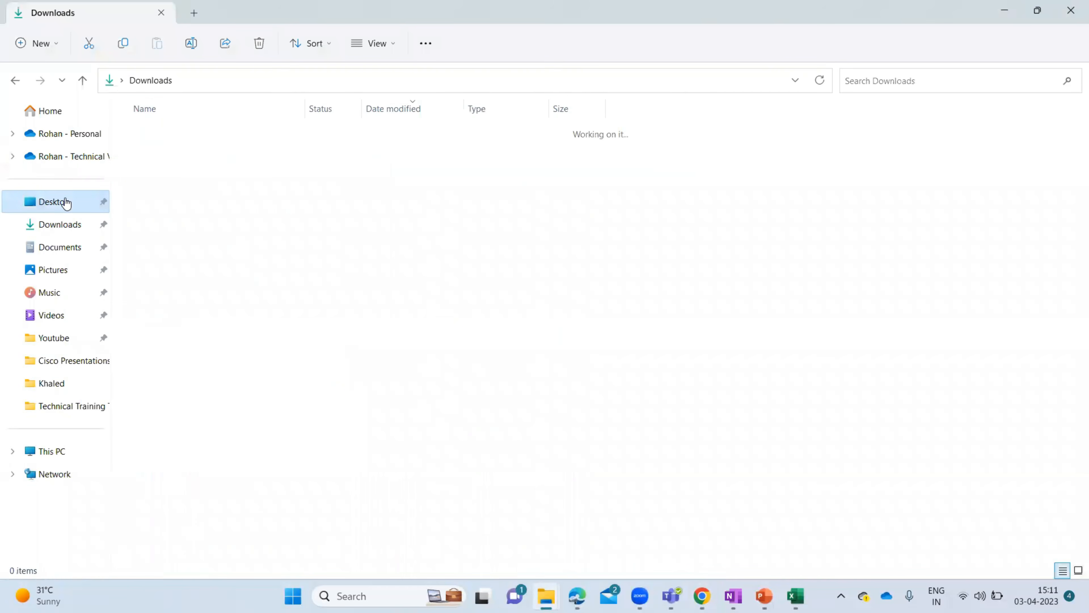
click(176, 136)
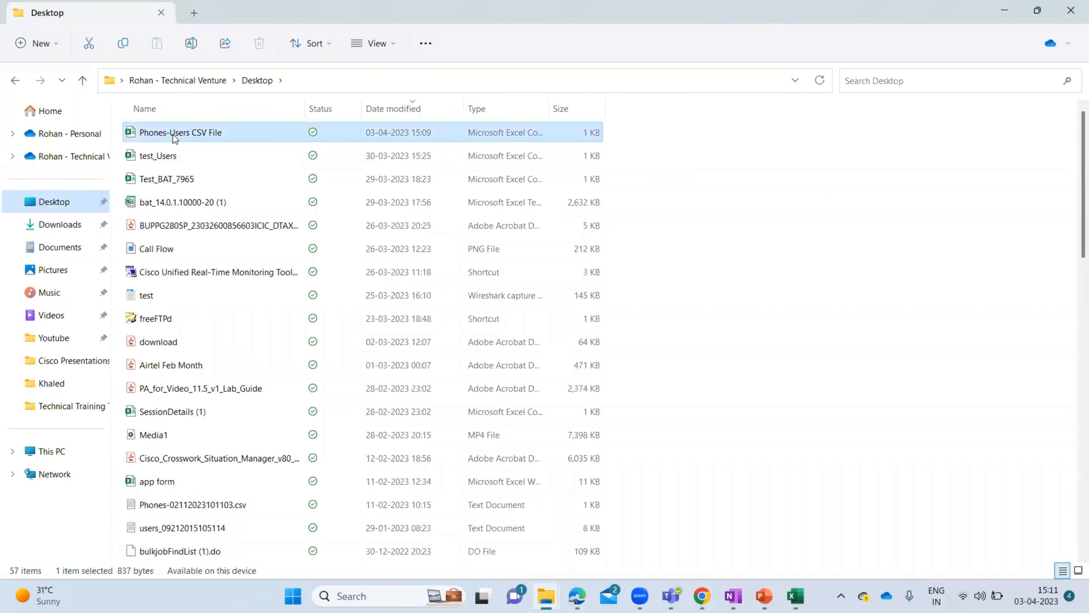
- Rename it to 'Phones-Users-CSV-File' by replacing both spaces with hyphens, then minimize Explorer
click(191, 135)
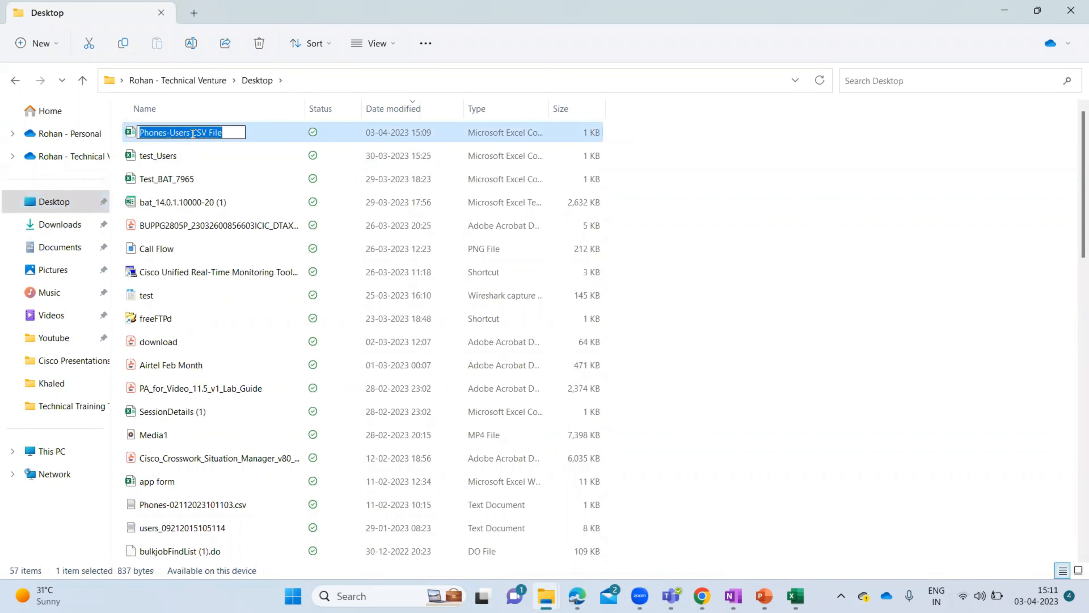
click(193, 134)
key(BackSpace)
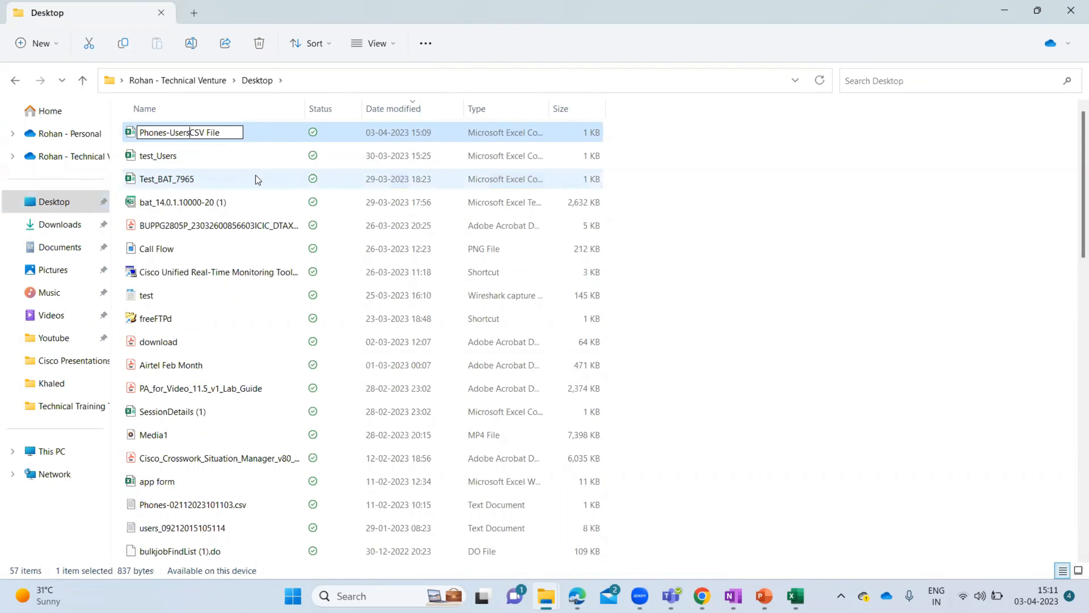
text(-)
key(Right)
key(Right)
key(Right)
key(Right)
key(BackSpace)
text(-)
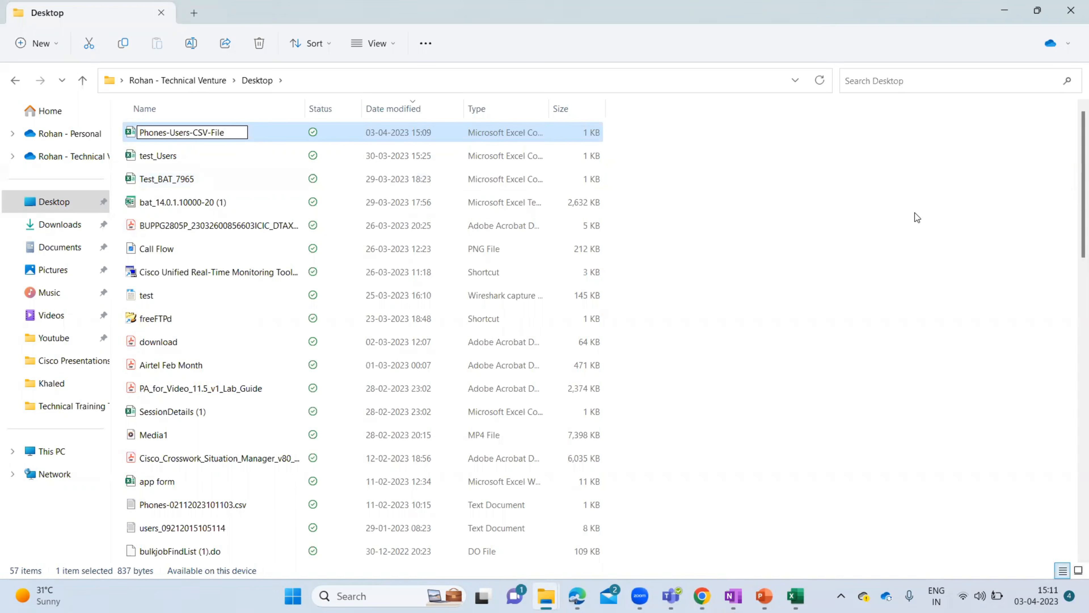
click(784, 231)
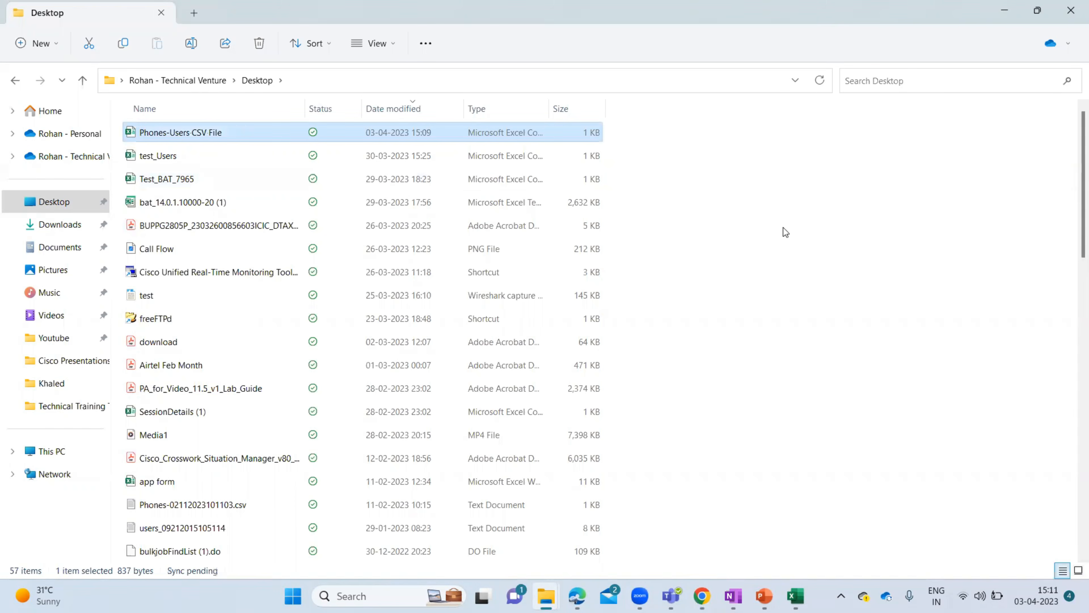
click(1004, 13)
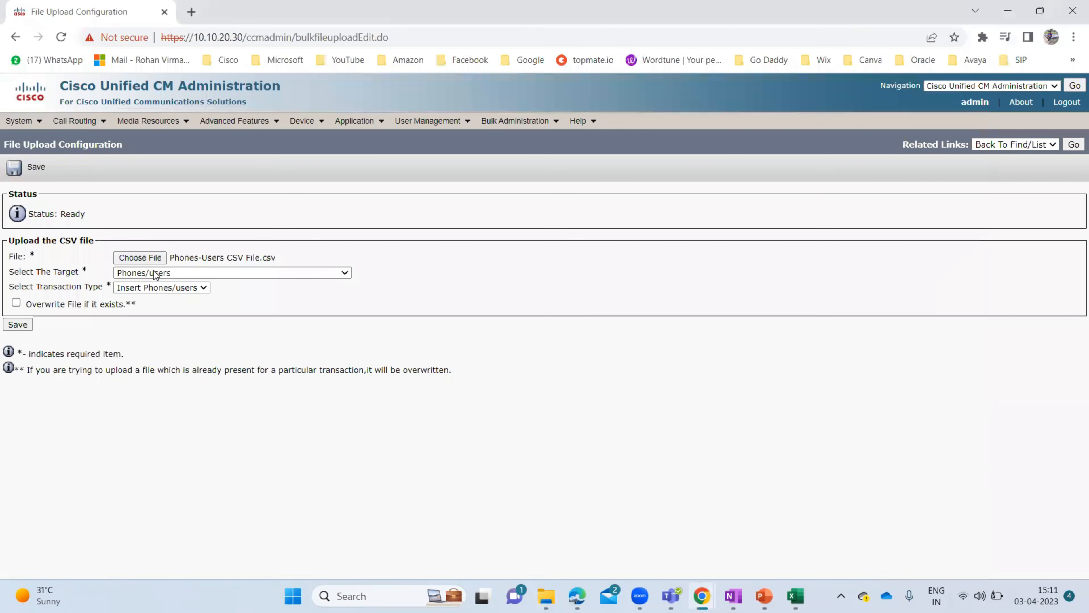
- Upload the renamed Phones-Users-CSV-File.csv, save, and go back to the uploaded files list
click(146, 257)
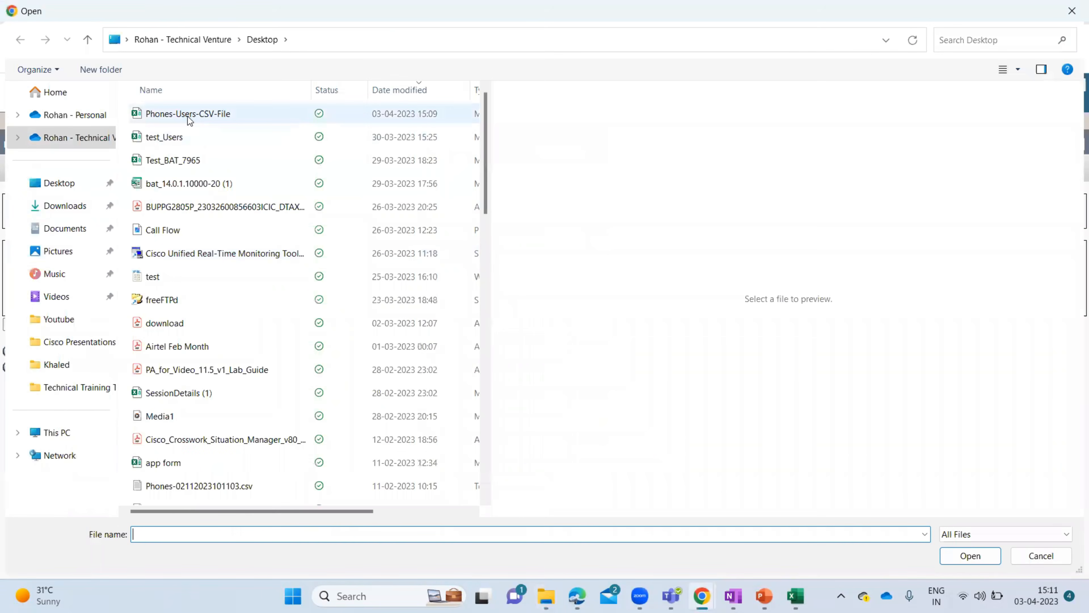
click(187, 116)
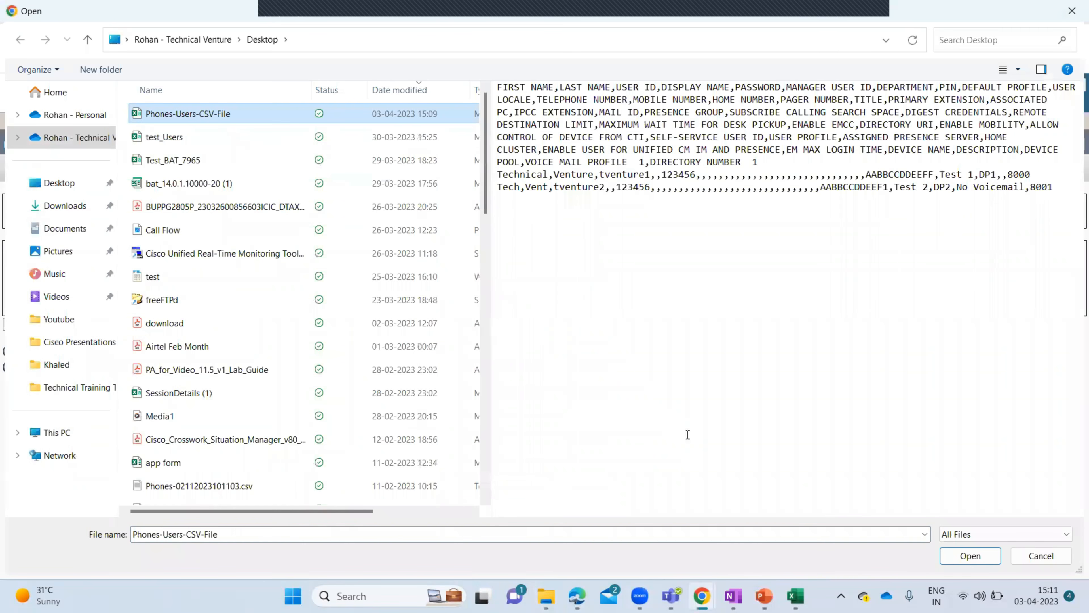
click(970, 555)
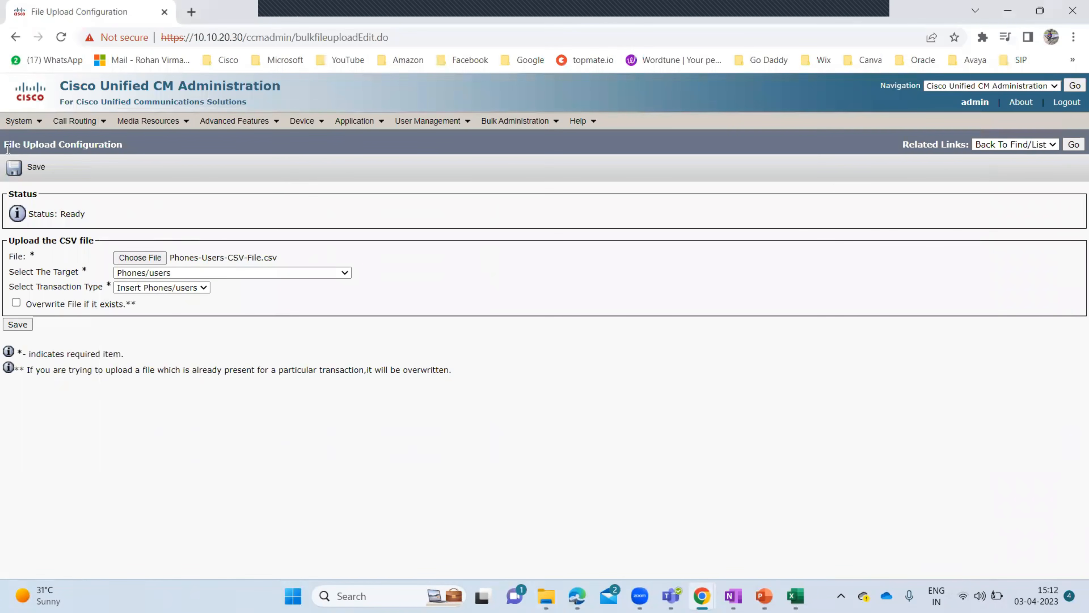
click(39, 169)
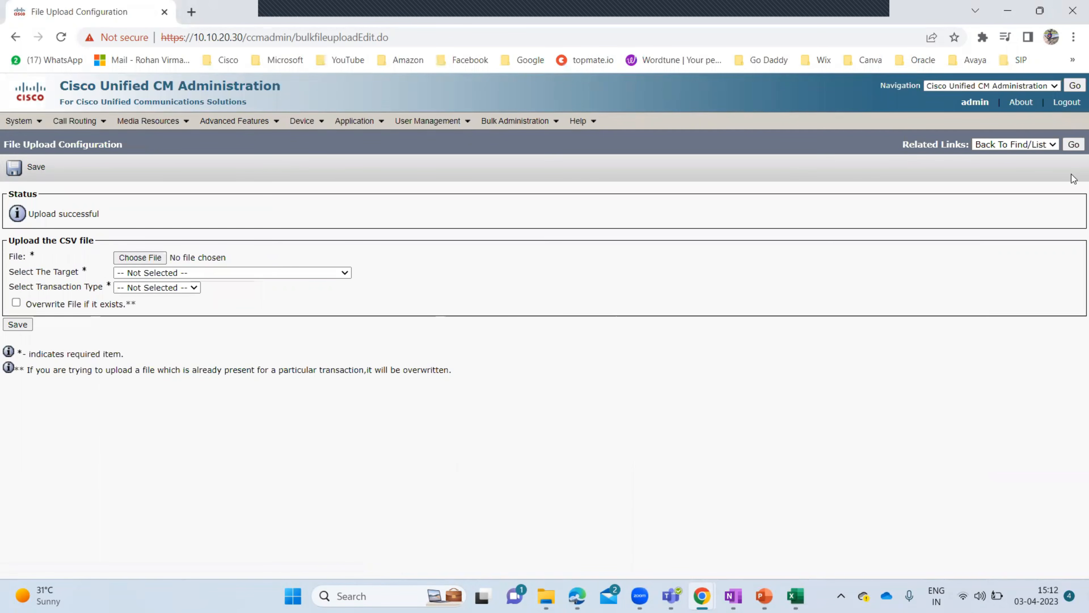
click(1074, 145)
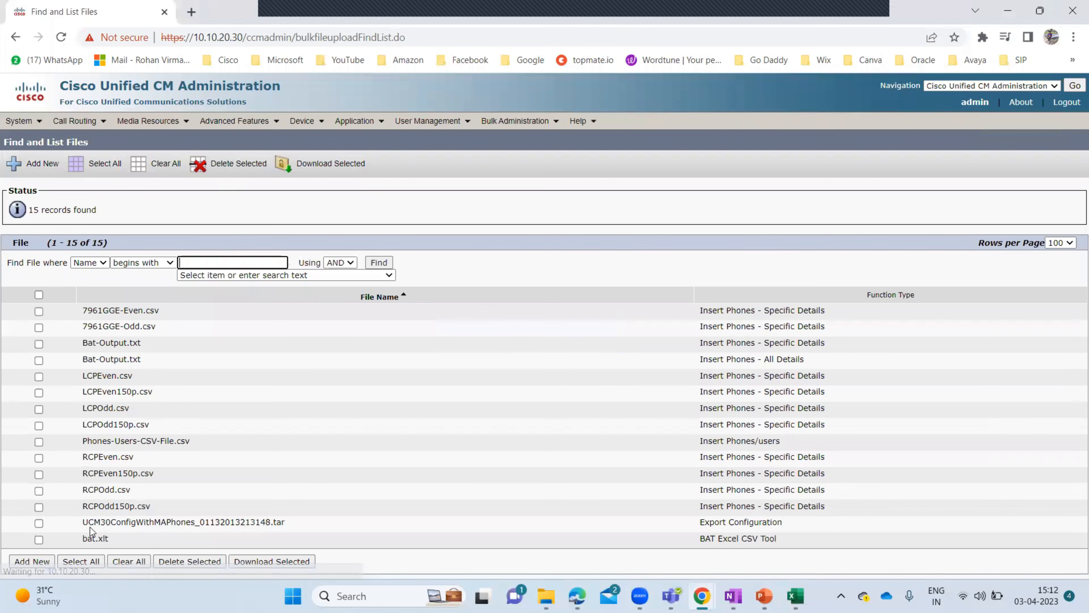
- Note Phones-Users-CSV-File.csv in the list, then open Phones & Users > Insert Phones with Users
drag(191, 441, 84, 440)
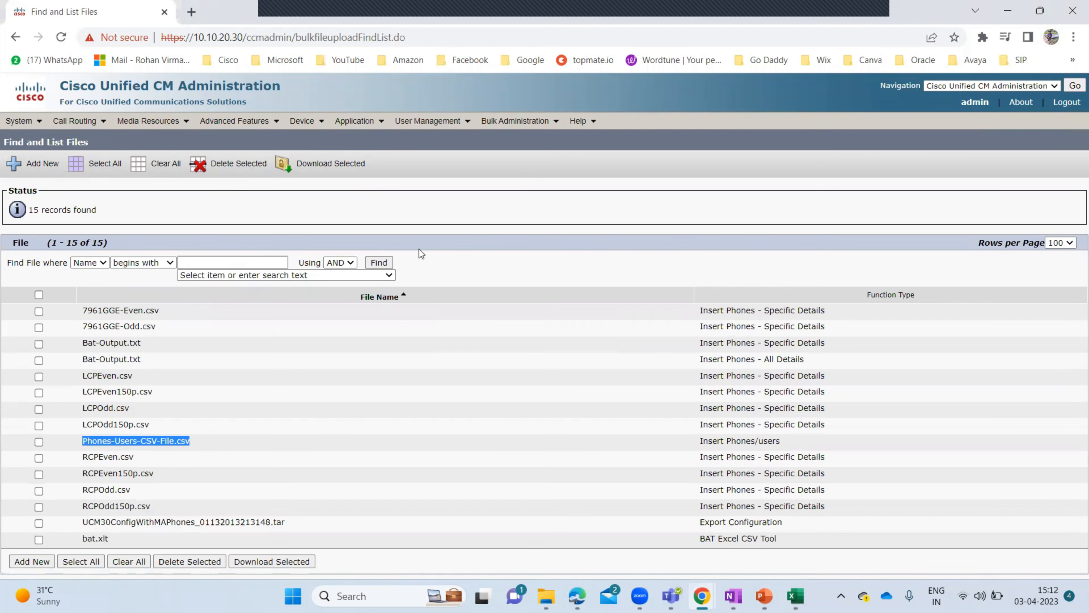
click(568, 209)
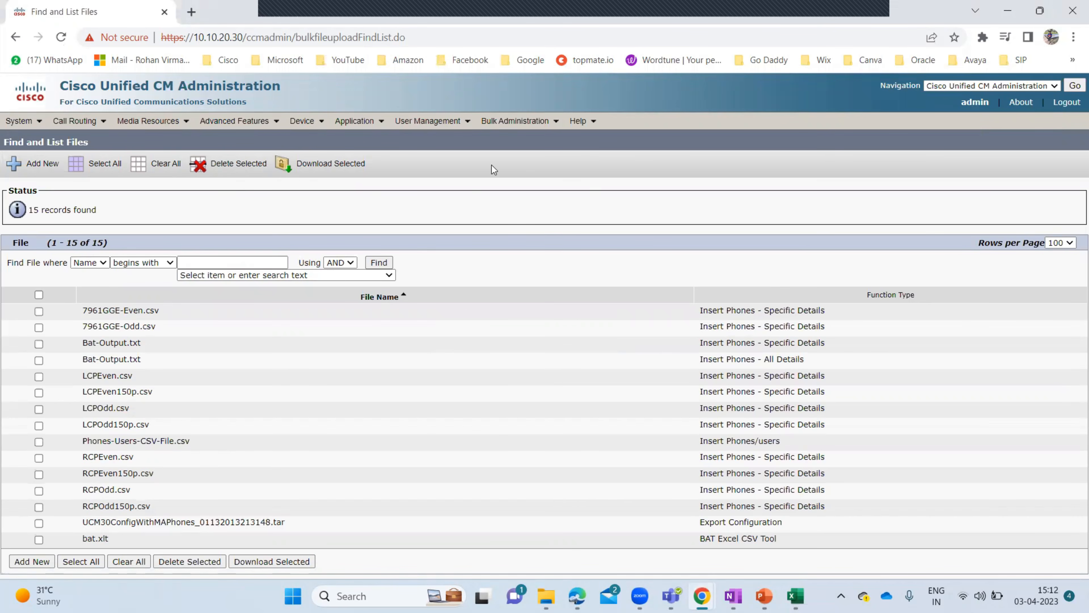
mouse_move(524, 125)
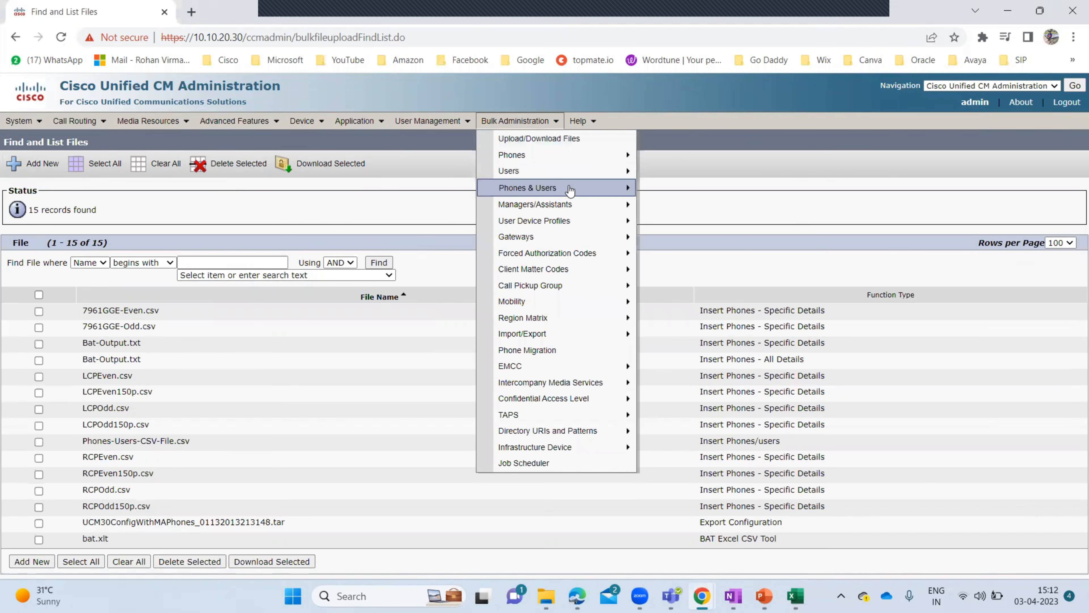
mouse_move(572, 190)
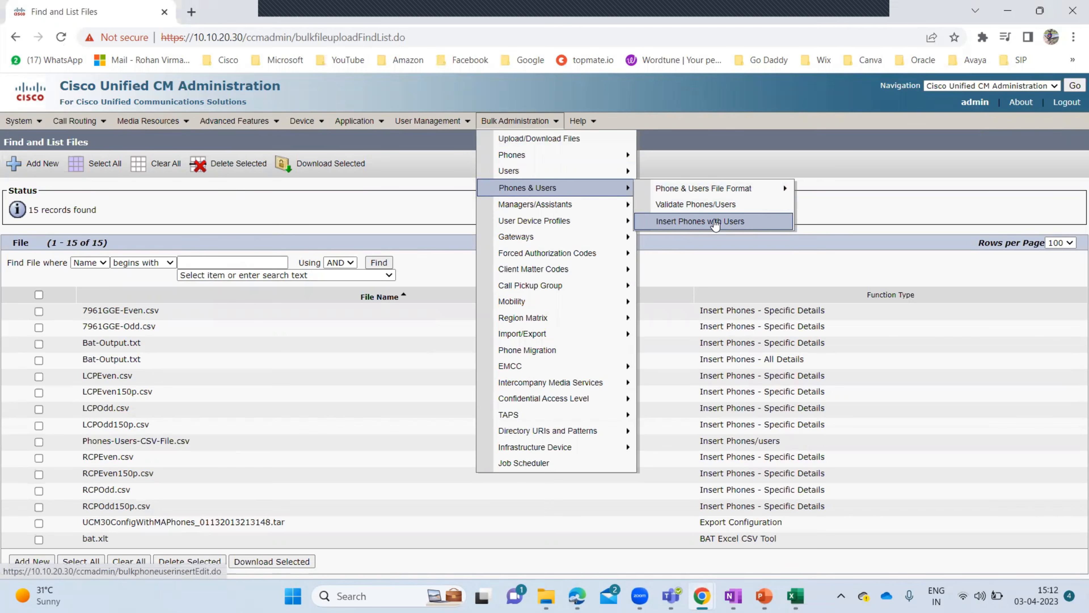
click(715, 223)
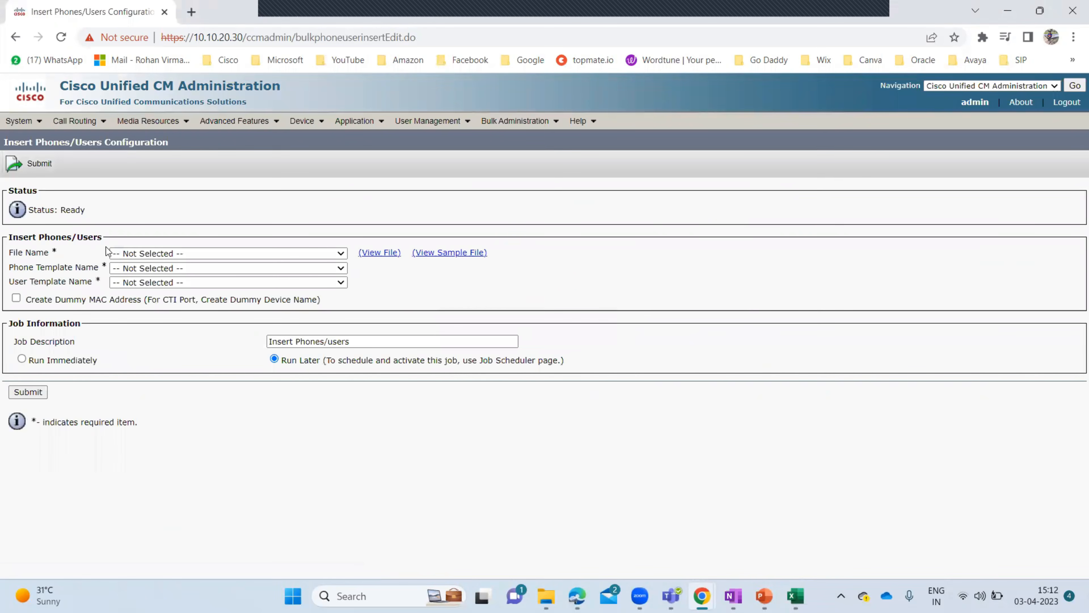
- Select Phones-Users-CSV-File.csv as the source file and preview its contents
click(243, 254)
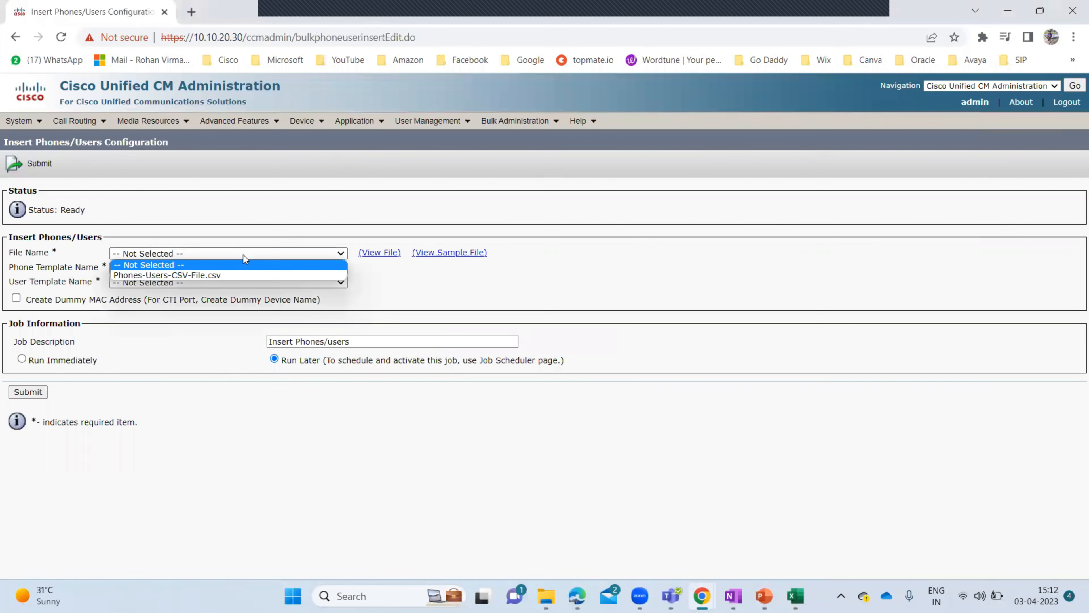
click(191, 276)
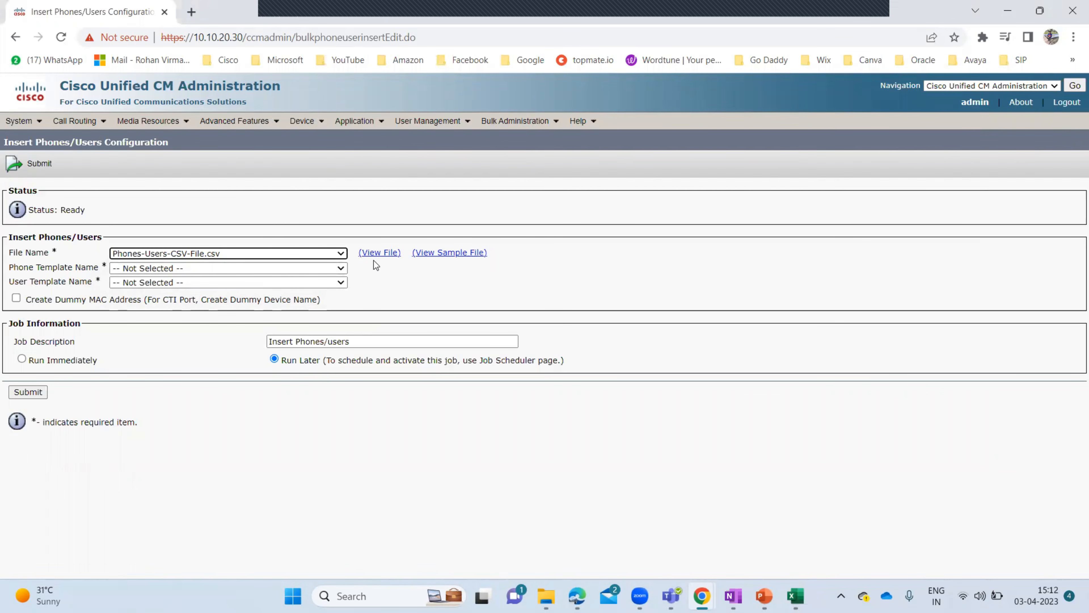
click(381, 252)
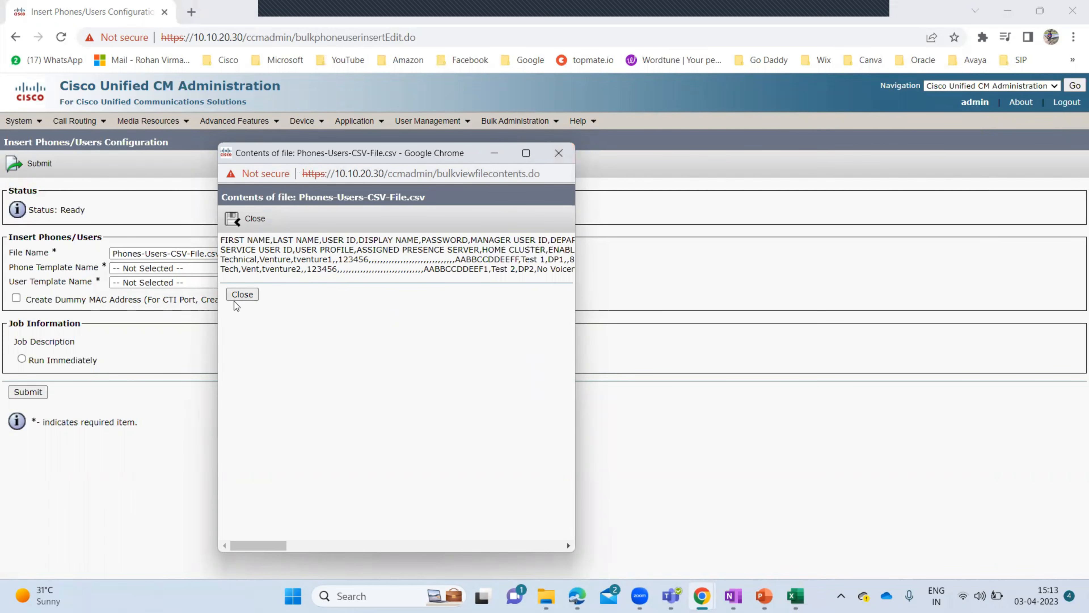
click(242, 294)
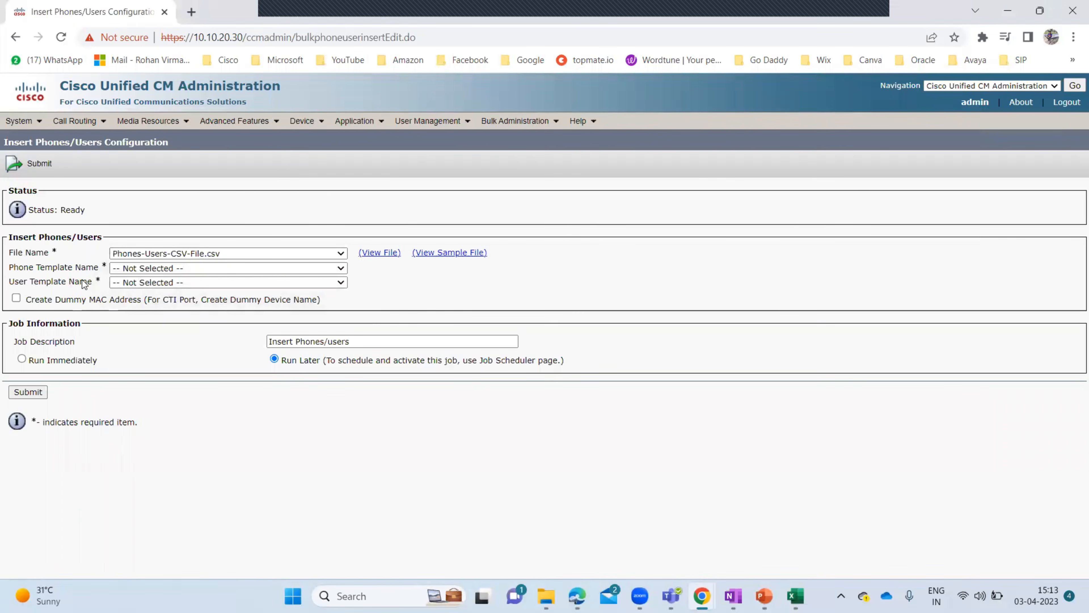
drag(92, 283, 20, 267)
click(430, 260)
- Choose 7965_Phone_Template and TestUsertemplate, set Run Immediately, and submit the job
click(342, 268)
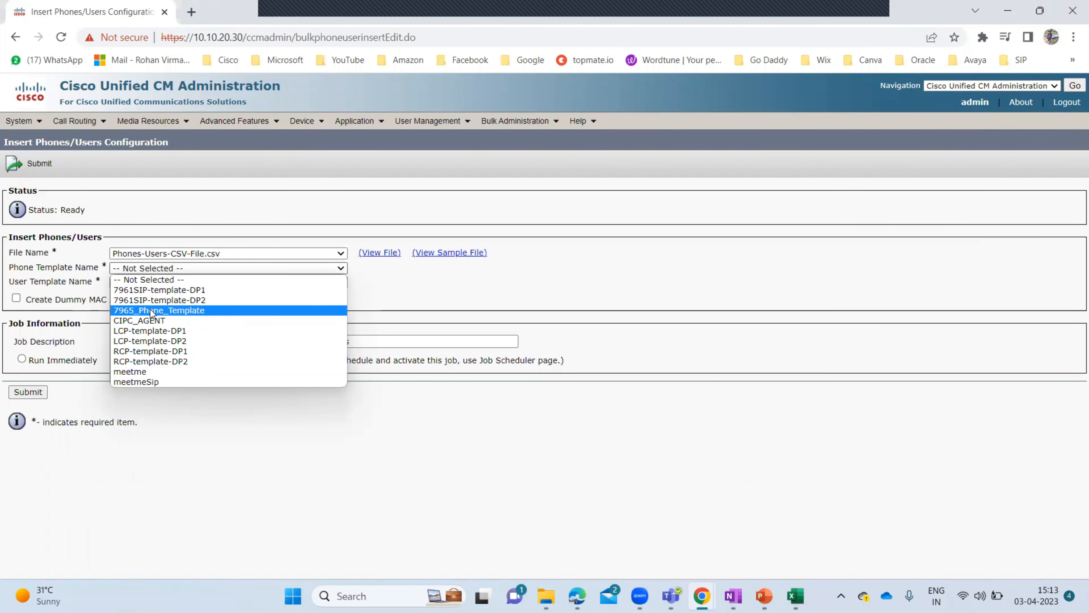
click(220, 311)
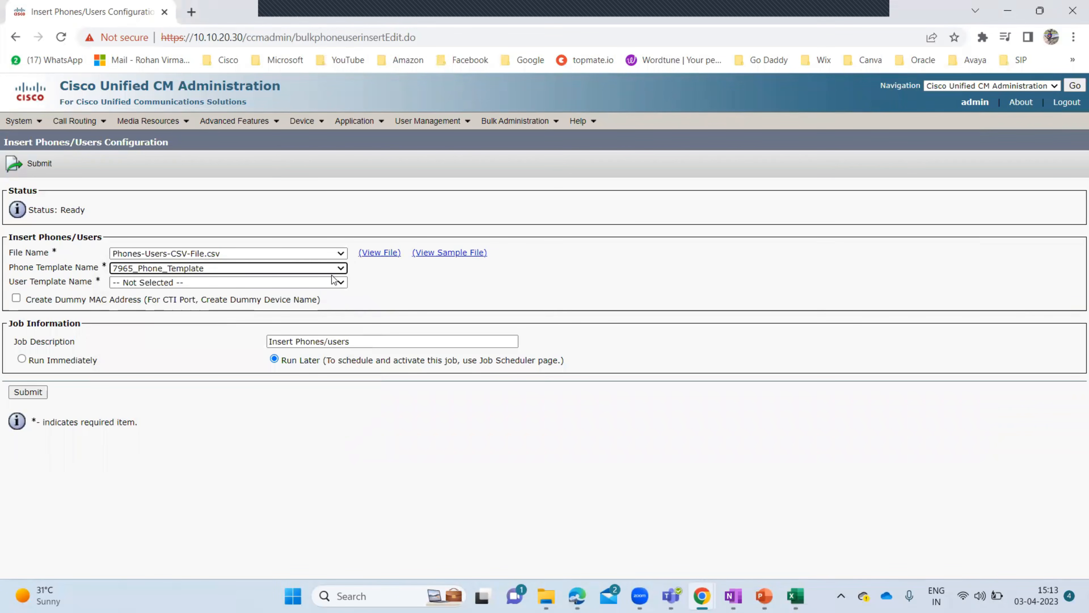
click(341, 282)
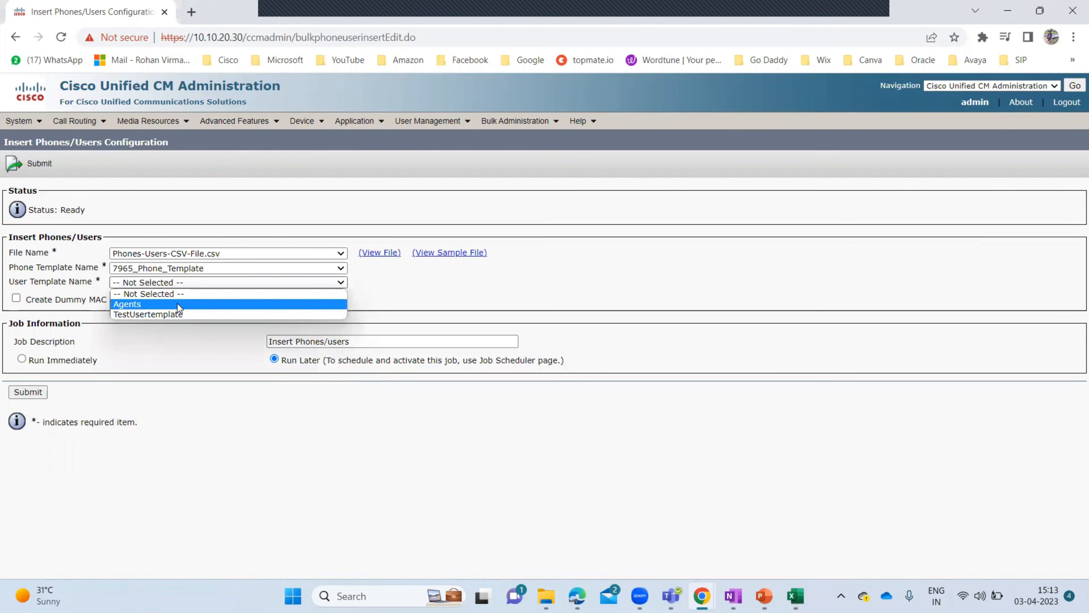
click(163, 315)
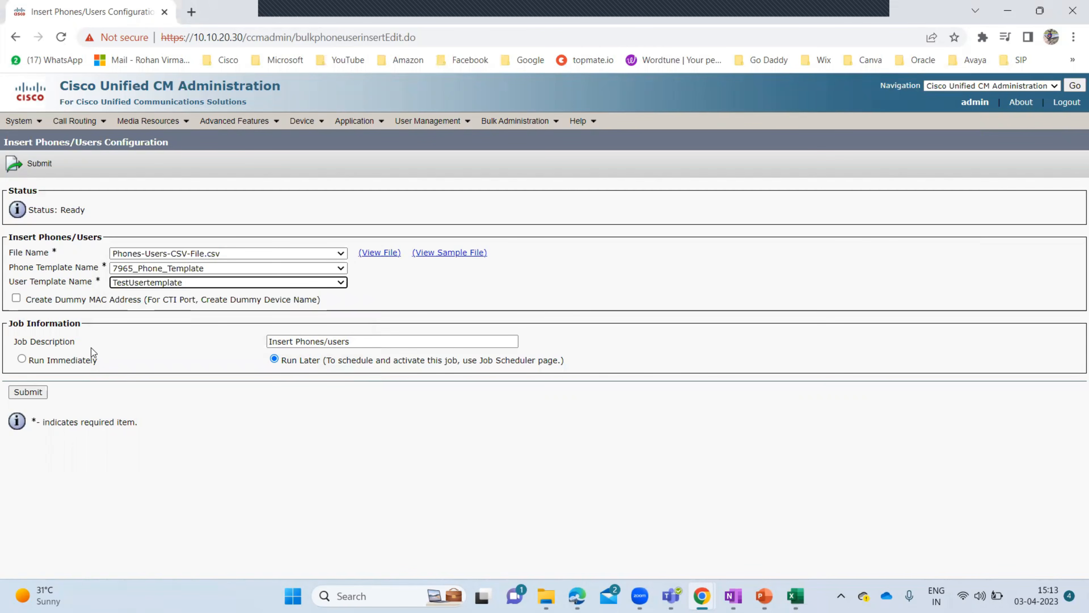
drag(85, 348, 8, 345)
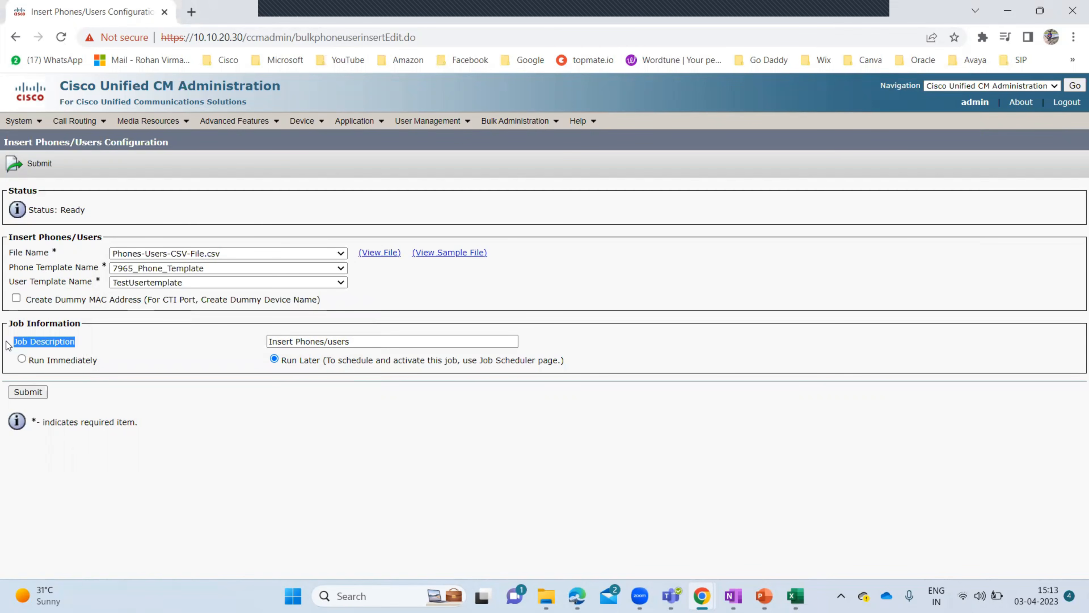
click(23, 359)
click(27, 396)
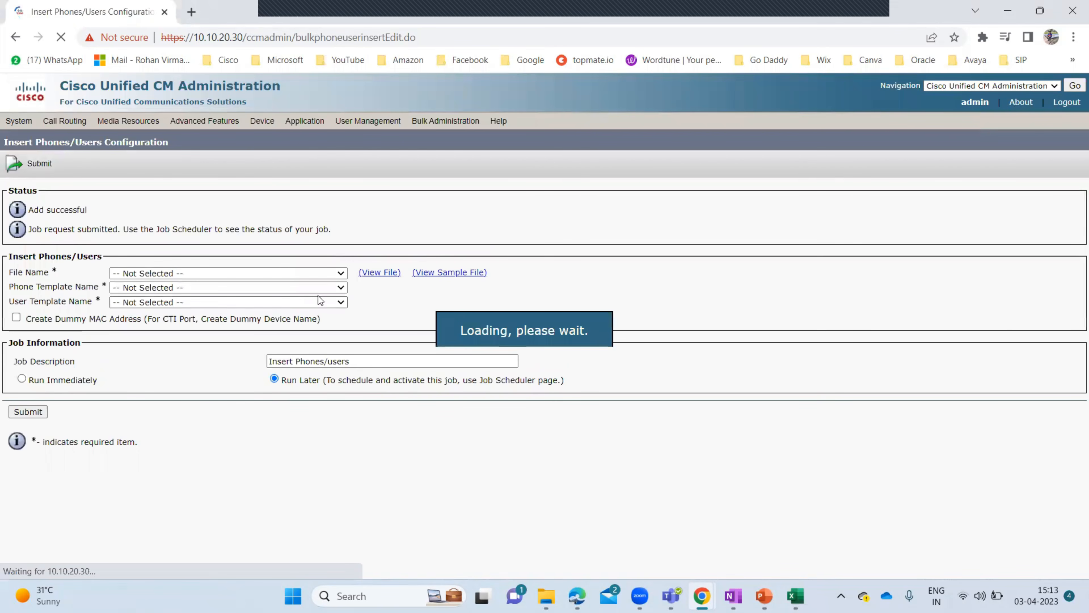
mouse_move(511, 124)
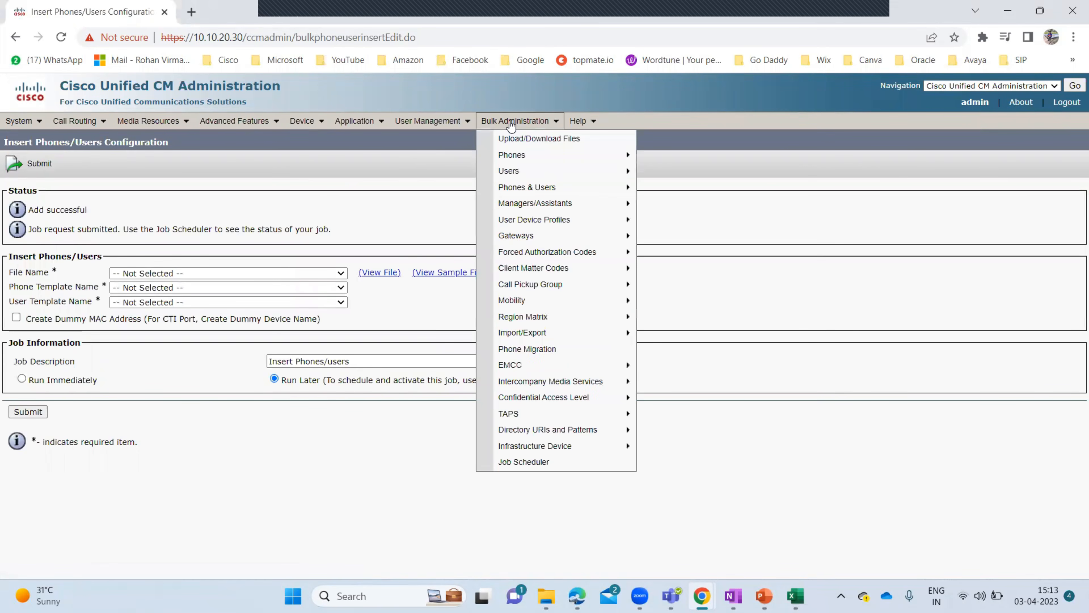
click(557, 466)
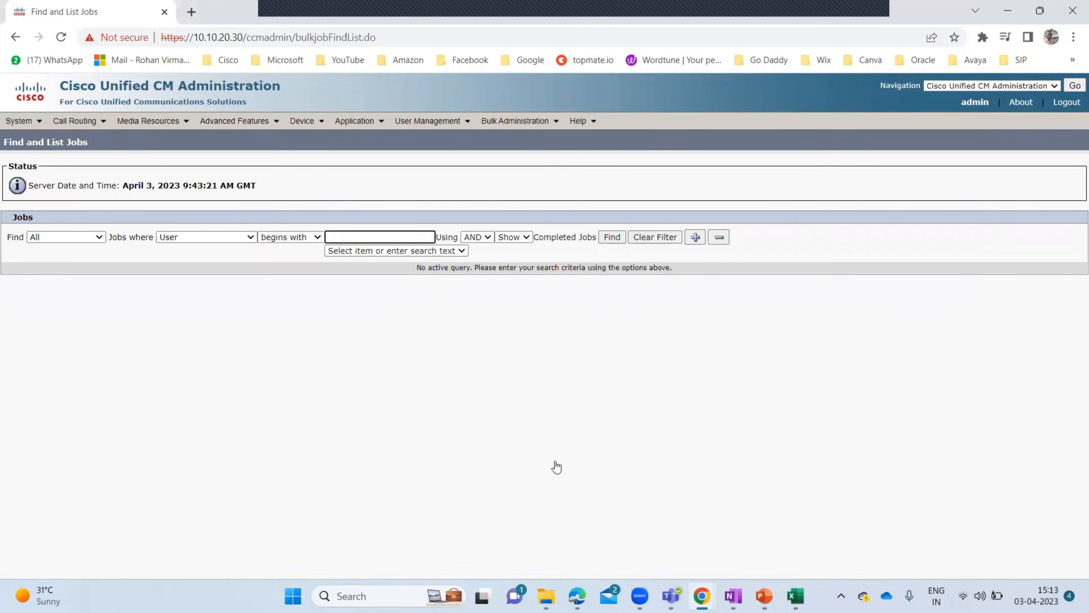
click(610, 240)
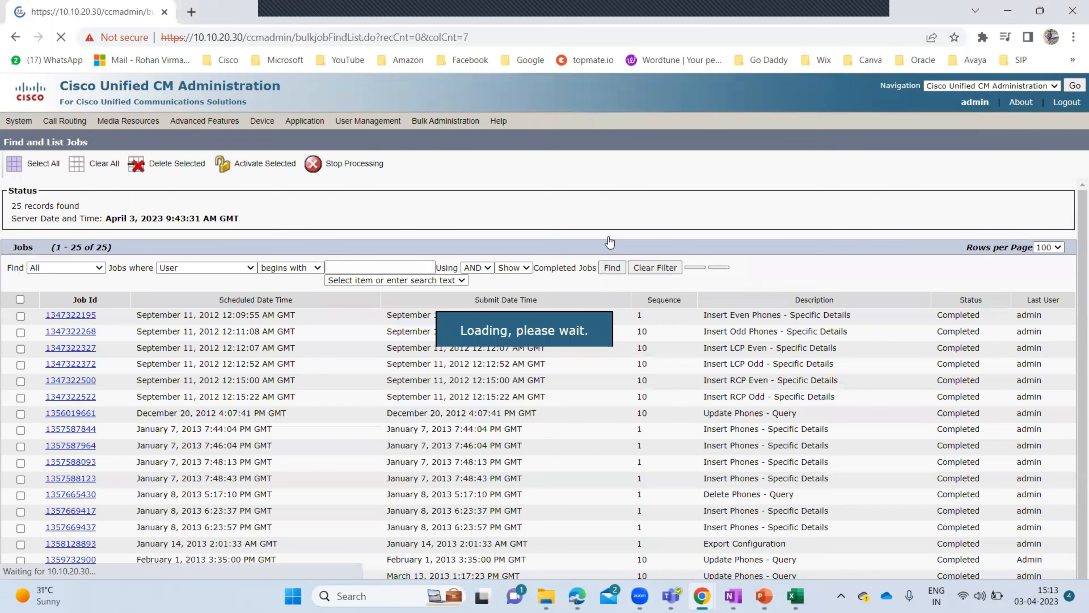
scroll(399, 392, down, 4)
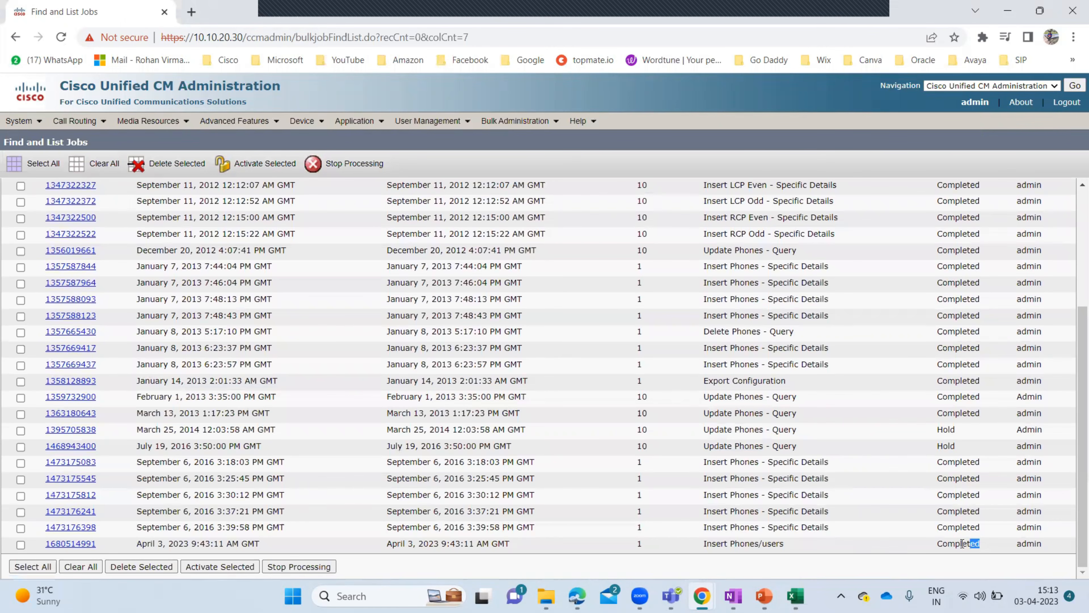
drag(982, 544, 944, 544)
drag(796, 544, 702, 544)
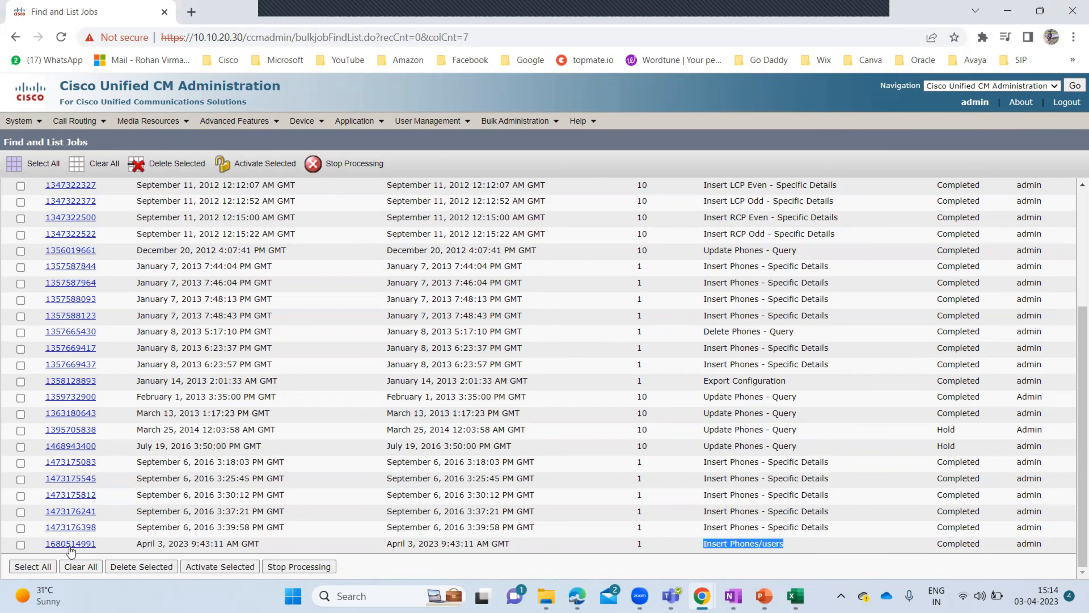
click(60, 548)
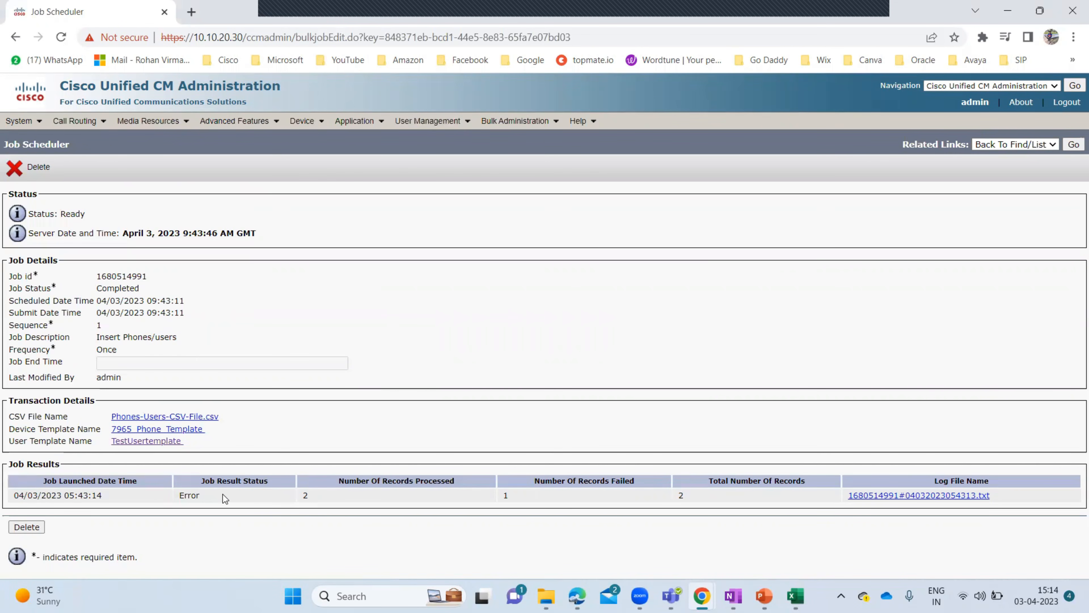
- Note the job's Error result and failed count, then open its log to find failed device AABBCCDDEEF1
drag(211, 494, 185, 494)
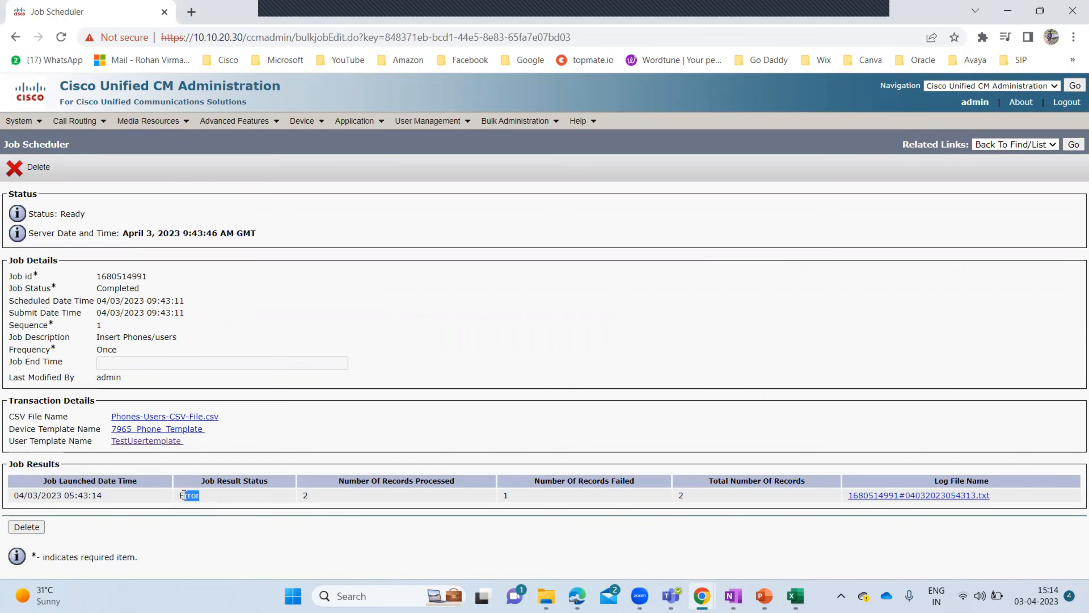
click(331, 498)
click(606, 497)
click(911, 496)
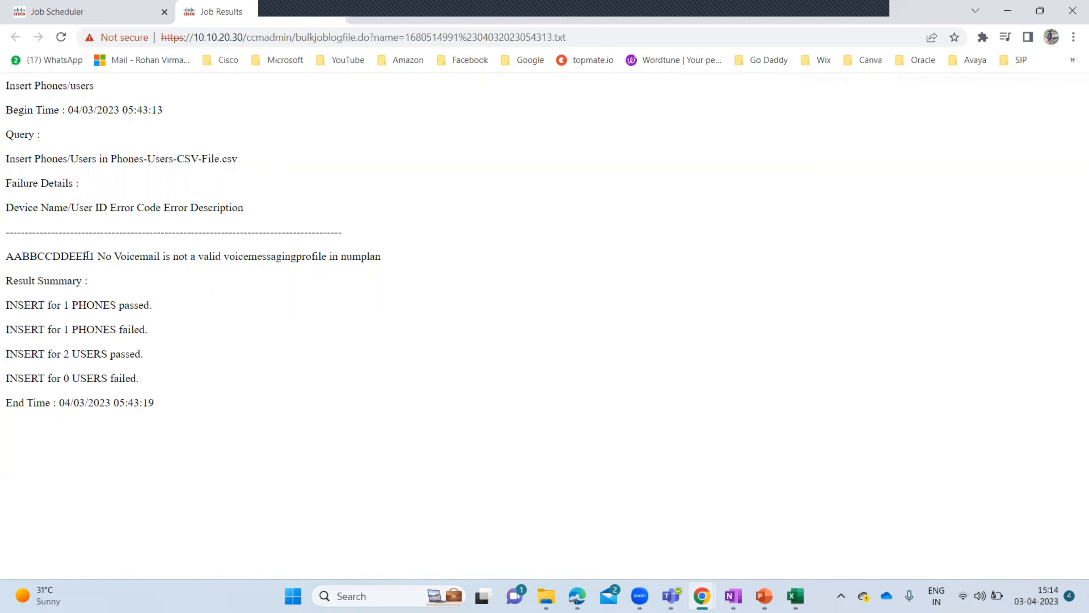
drag(94, 257, 3, 258)
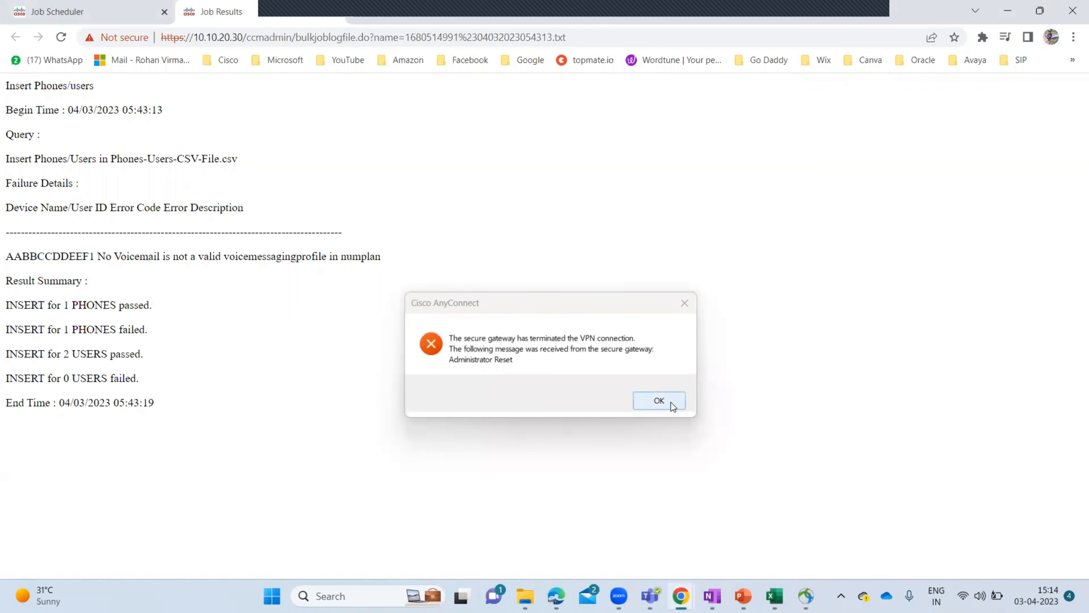
- Trace the failed phone's error message and check the phone and 2 USERS passed/failed totals
click(671, 402)
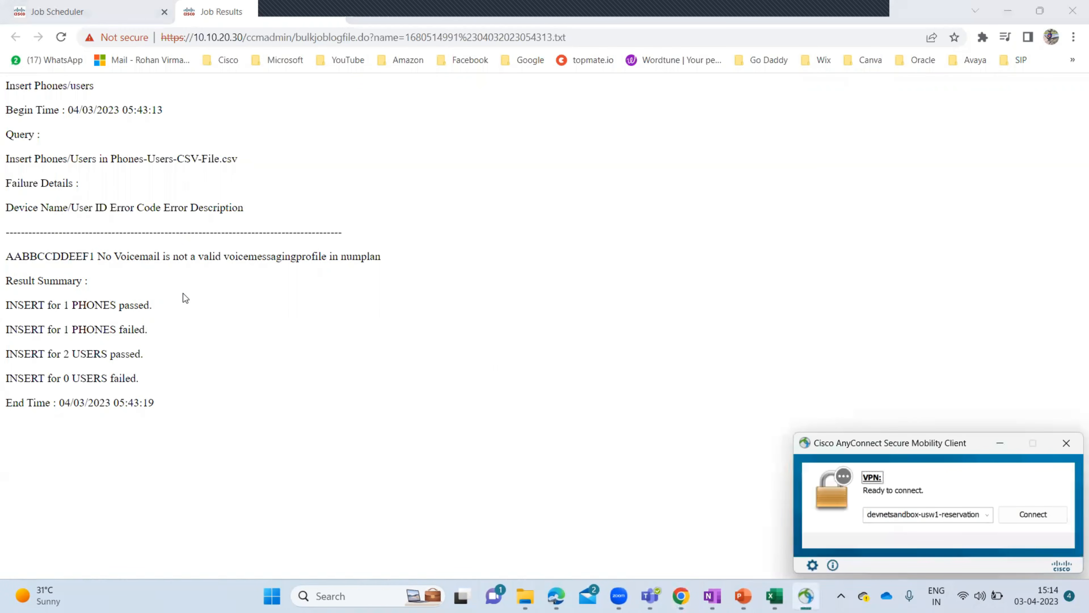
drag(103, 256, 252, 266)
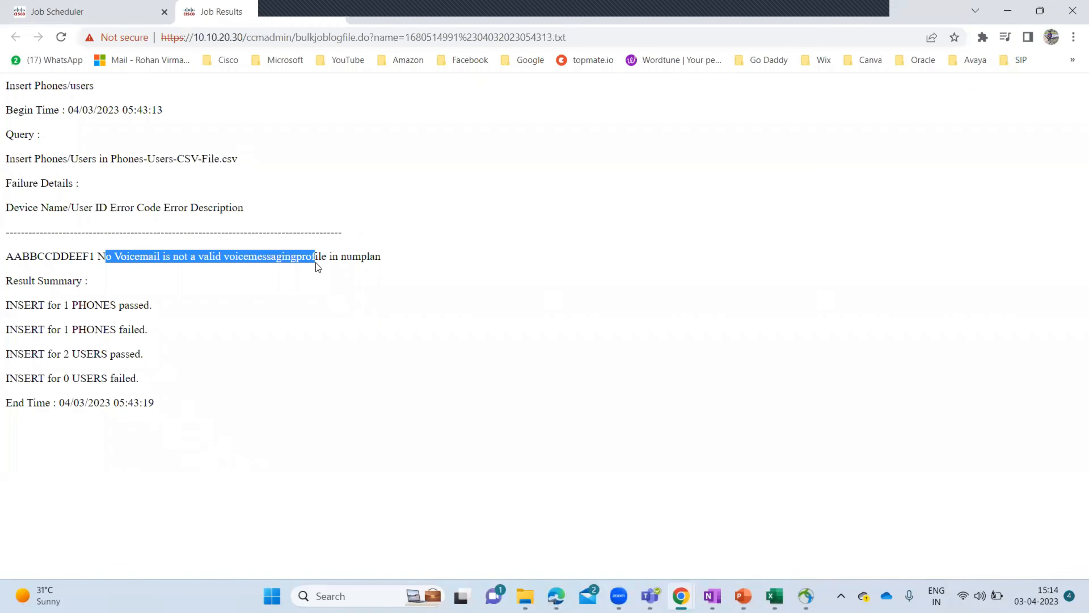
drag(327, 262, 356, 265)
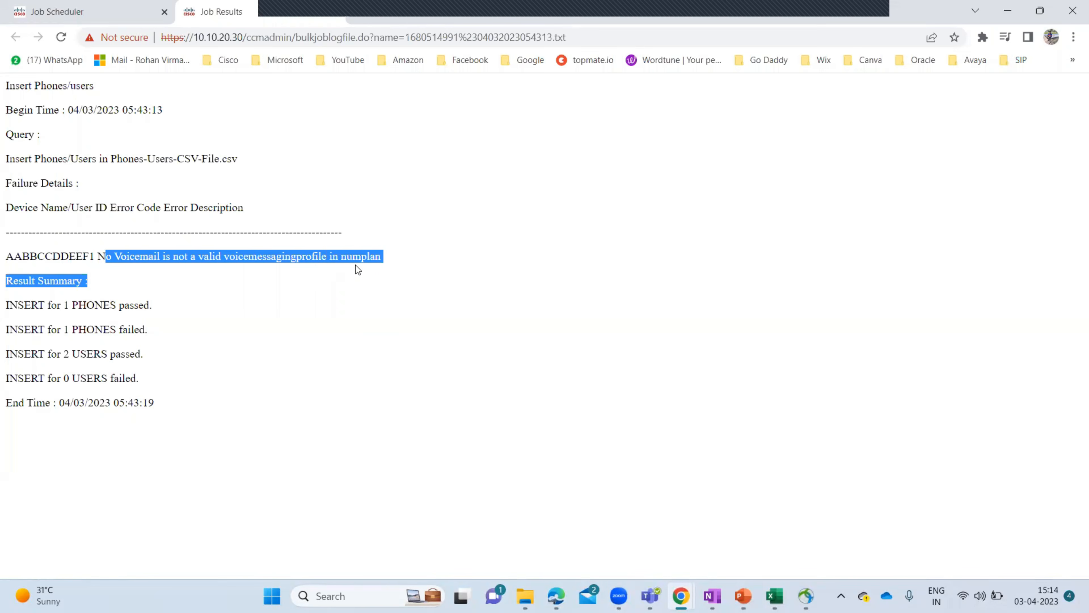
click(375, 265)
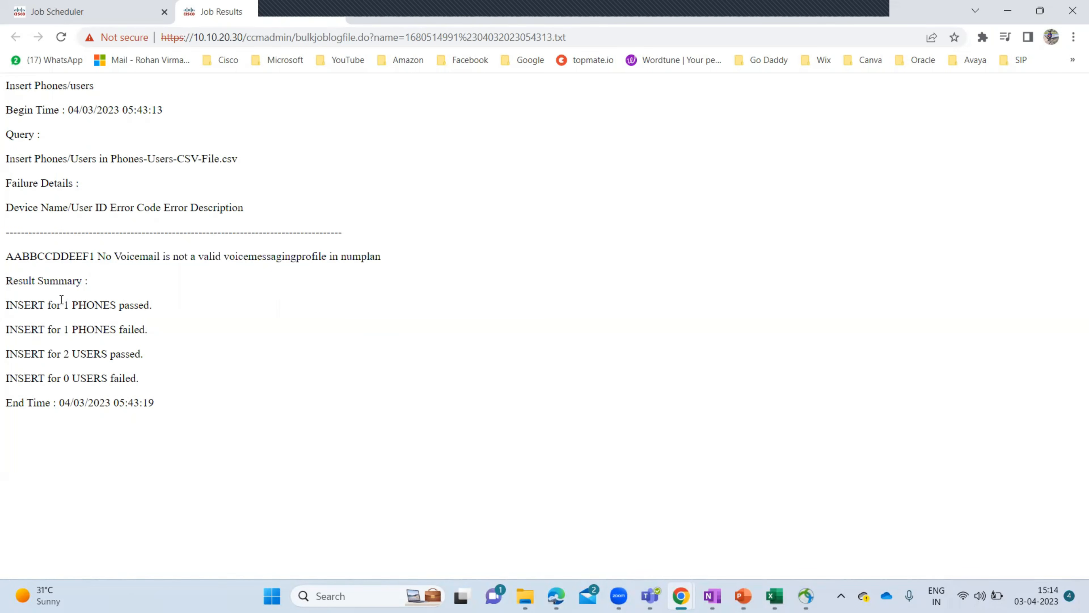
drag(61, 305, 161, 313)
click(65, 332)
drag(64, 354, 138, 353)
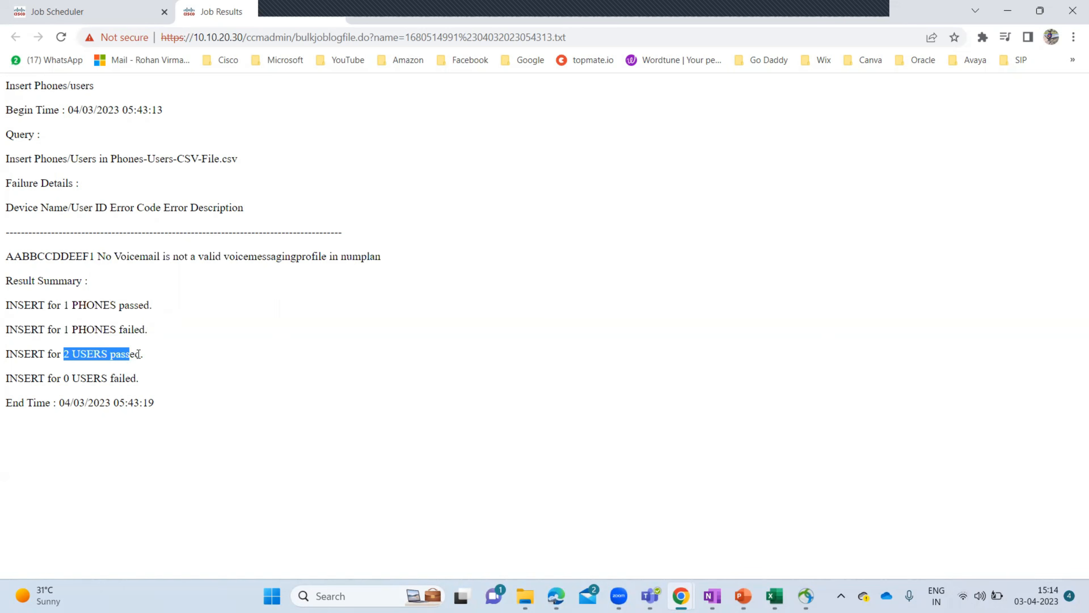
click(145, 353)
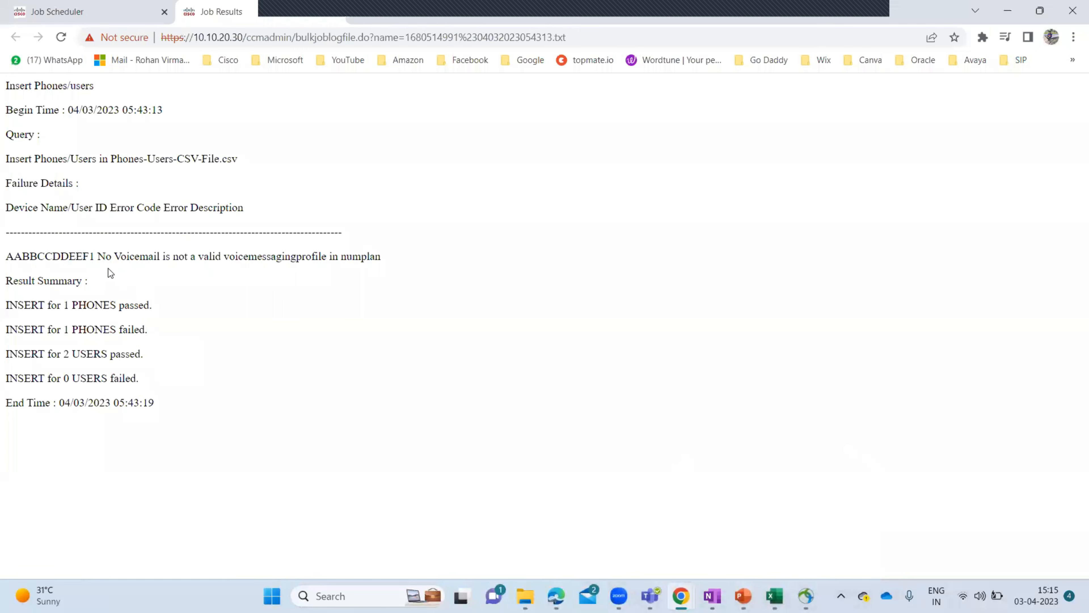
- Confirm 'No Voicemail' caused AABBCCDDEEF1's failure and bring up the Desktop folder in File Explorer
drag(98, 257, 160, 262)
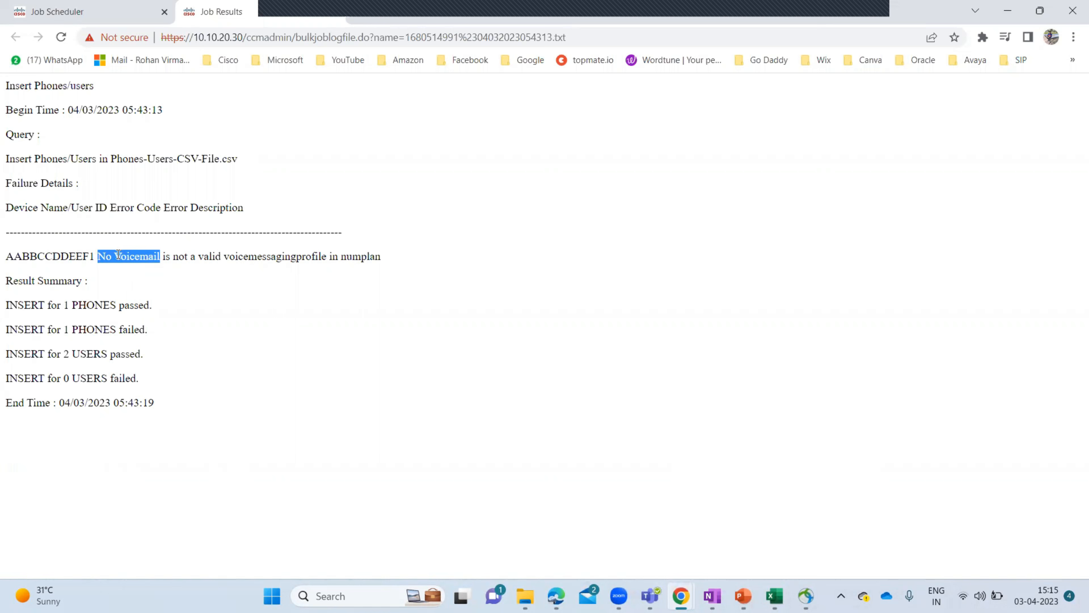
click(95, 256)
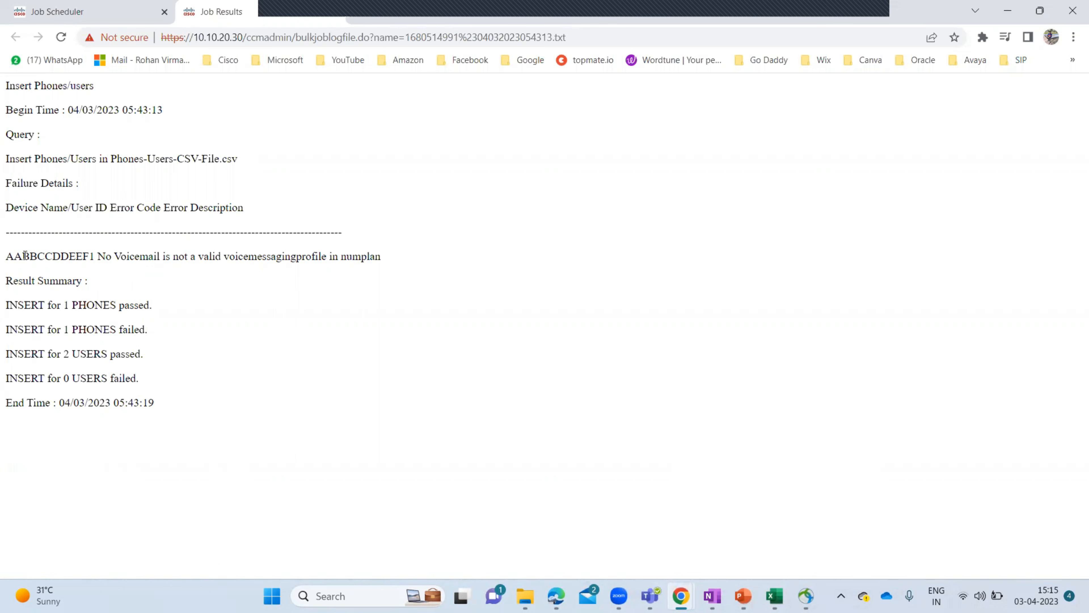
drag(8, 256, 98, 266)
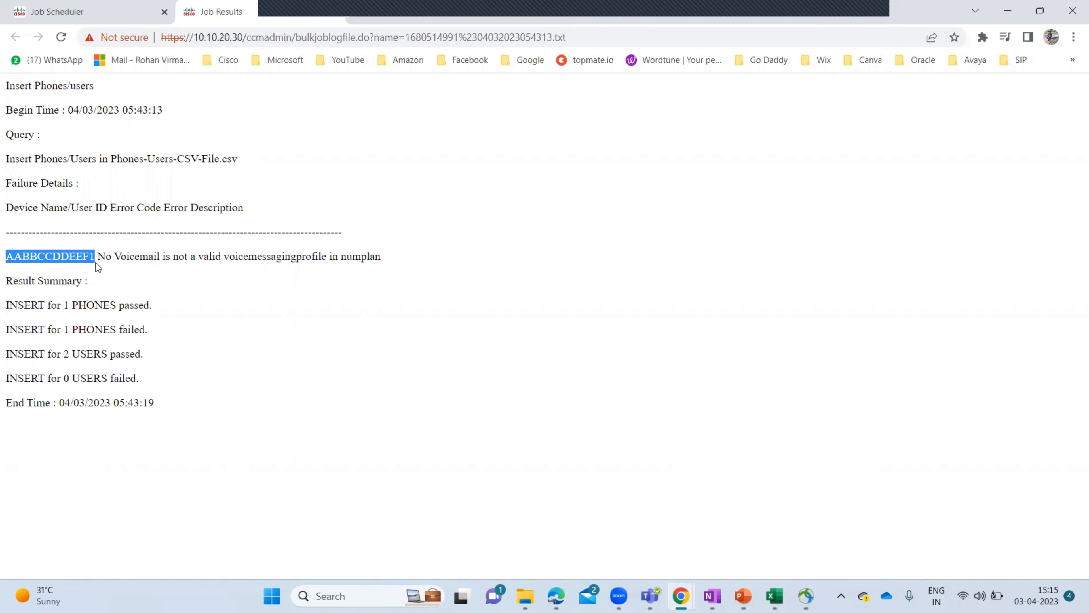
click(525, 595)
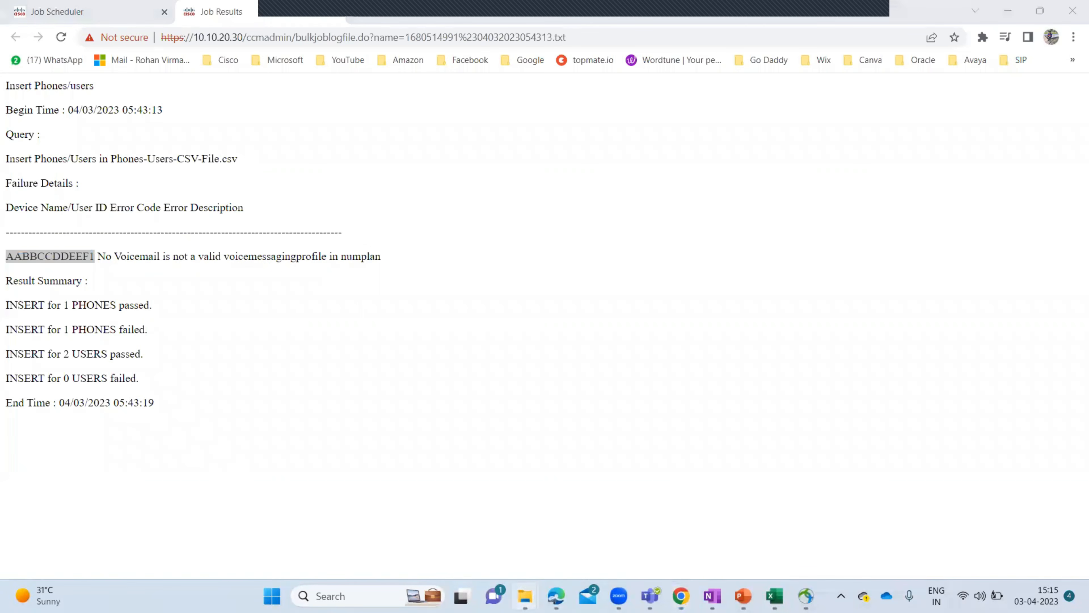
click(438, 521)
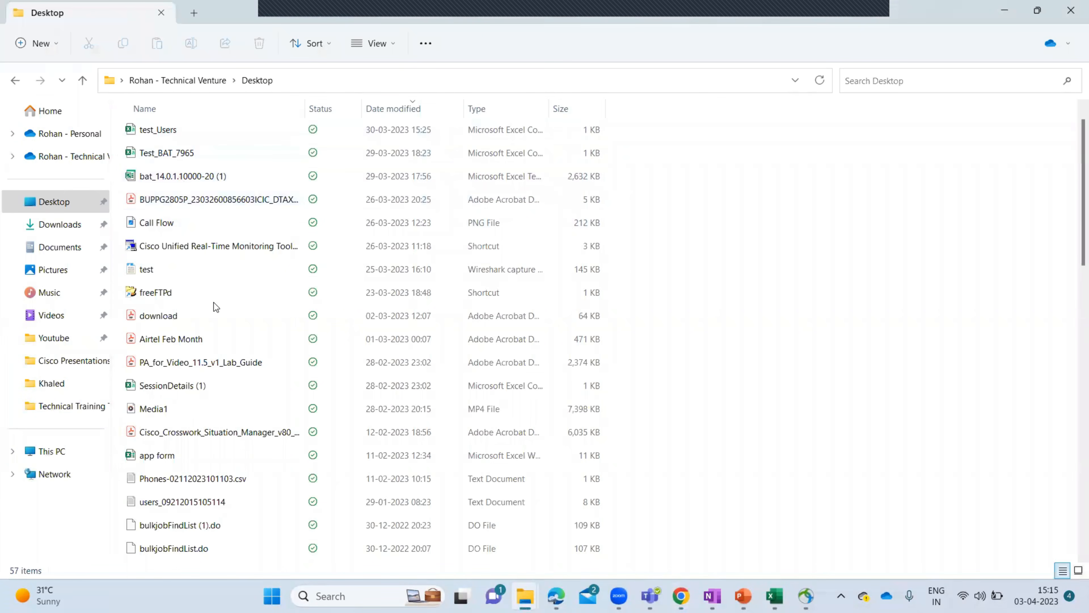
- Open Phones-Users-CSV-File in Excel and move to the second phone's voicemail profile cell AL3
click(202, 134)
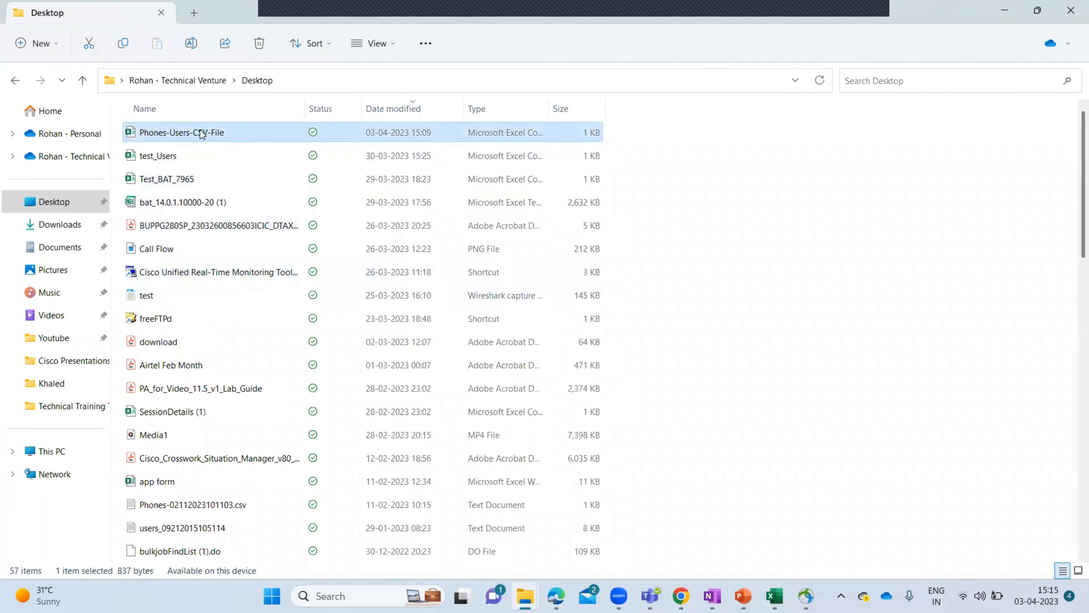
double_click(202, 134)
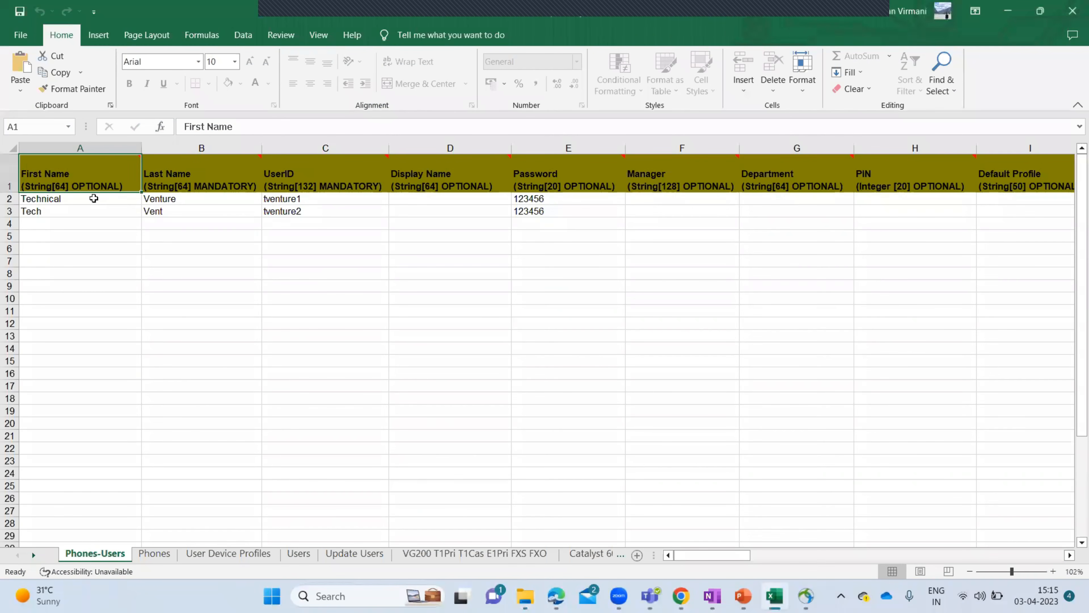
click(94, 198)
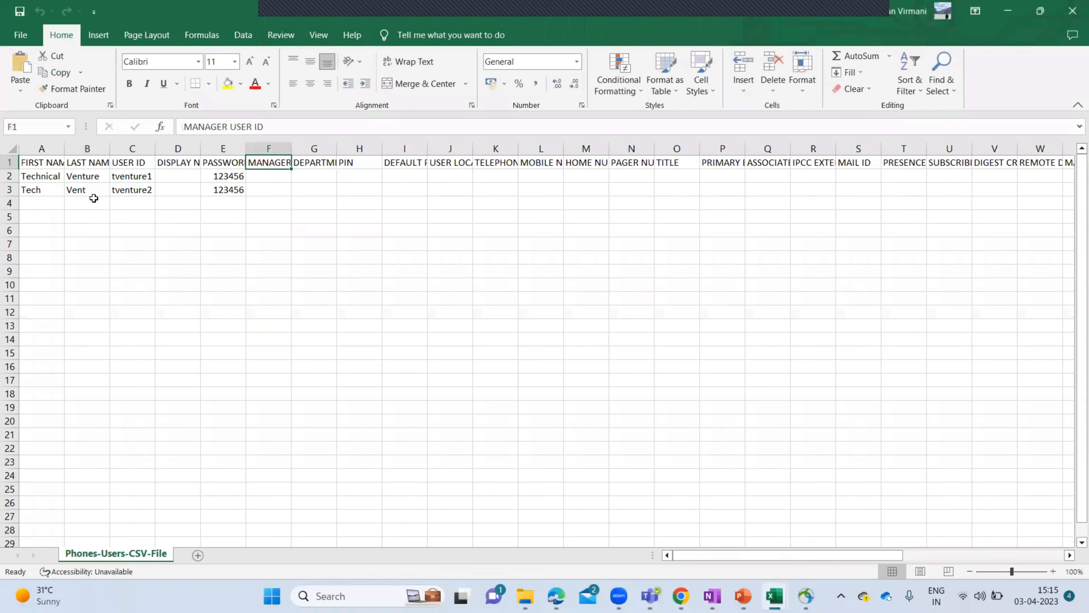
click(56, 176)
key(Right)
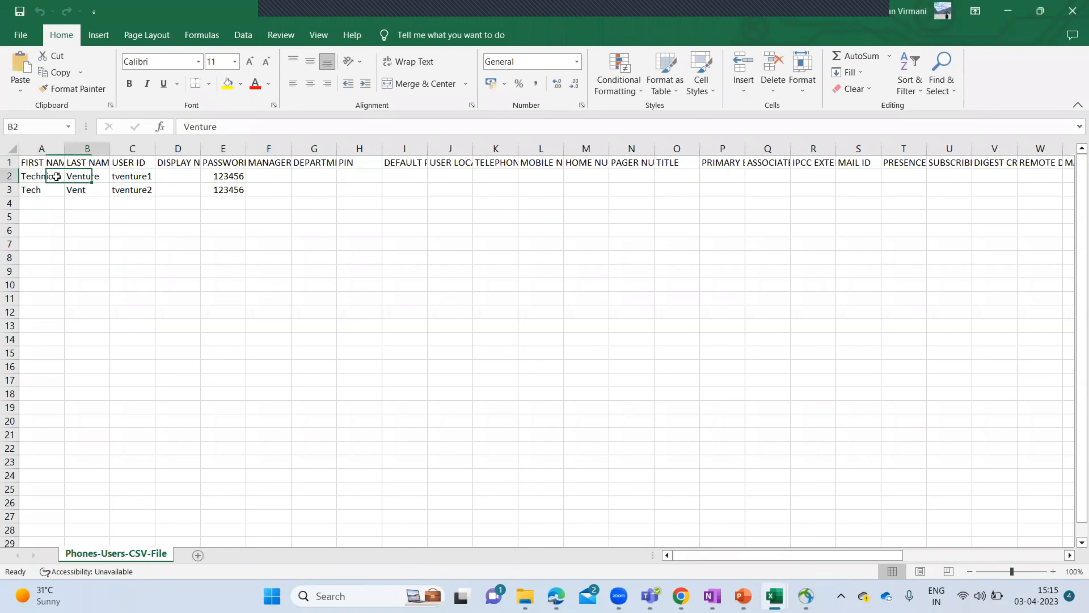
key(Right)
key(Right)
key(Right)
key(Right)
key(Right)
key(Right)
key(Right)
key(Right)
key(Right)
key(Right)
key(Right)
key(Right)
key(Right)
key(Right)
key(Right)
key(Right)
key(Right)
key(Right)
key(Right)
key(Right)
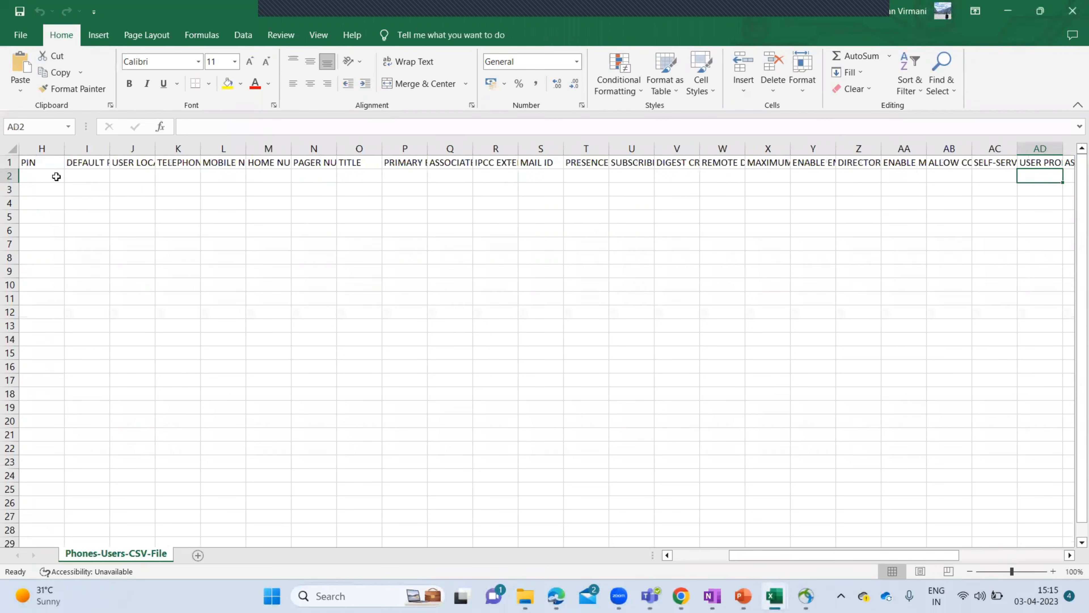
key(Right)
key(Right)
key(Right)
key(Right)
key(Right)
key(Right)
key(Right)
key(Right)
key(Right)
key(Right)
key(Right)
key(Right)
key(Right)
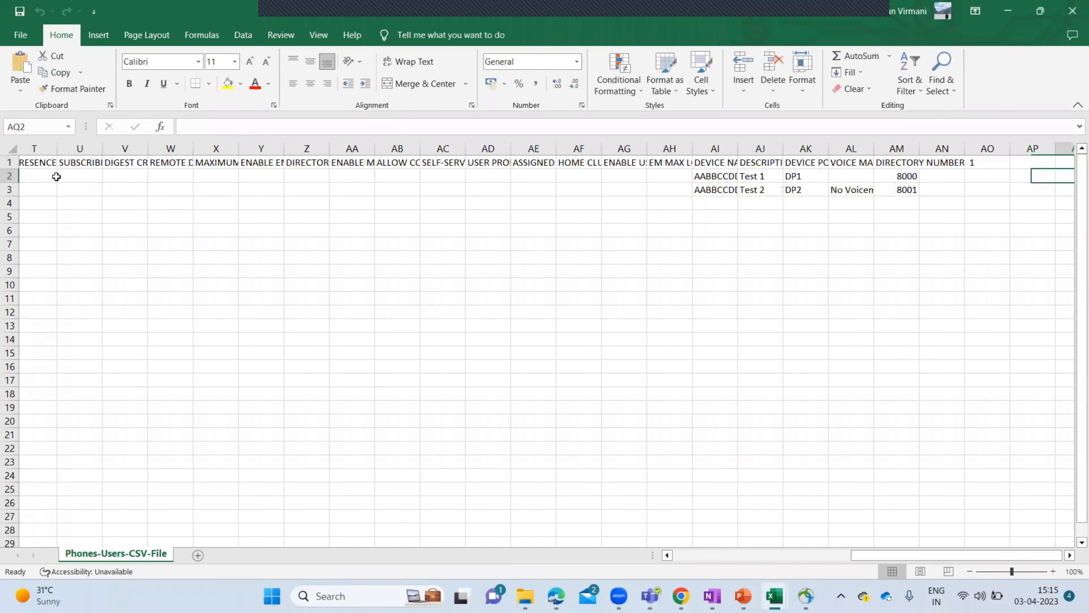
key(Left)
key(Left)
key(Left)
key(Left)
key(Left)
key(Down)
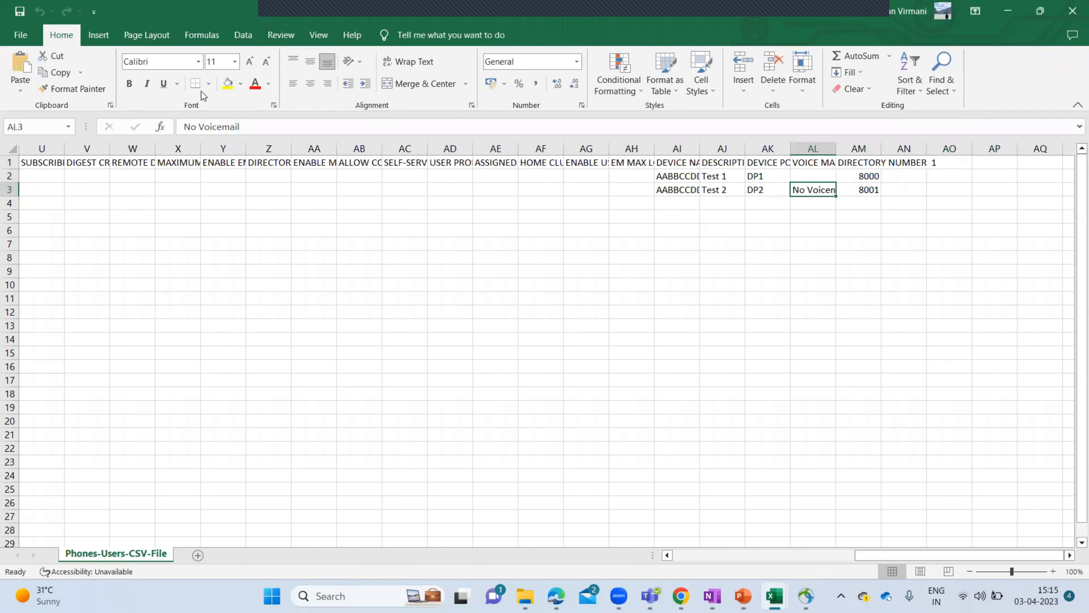
- Clear the 'No Voicemail' value from AL3 and autofit columns AL and AI
double_click(837, 146)
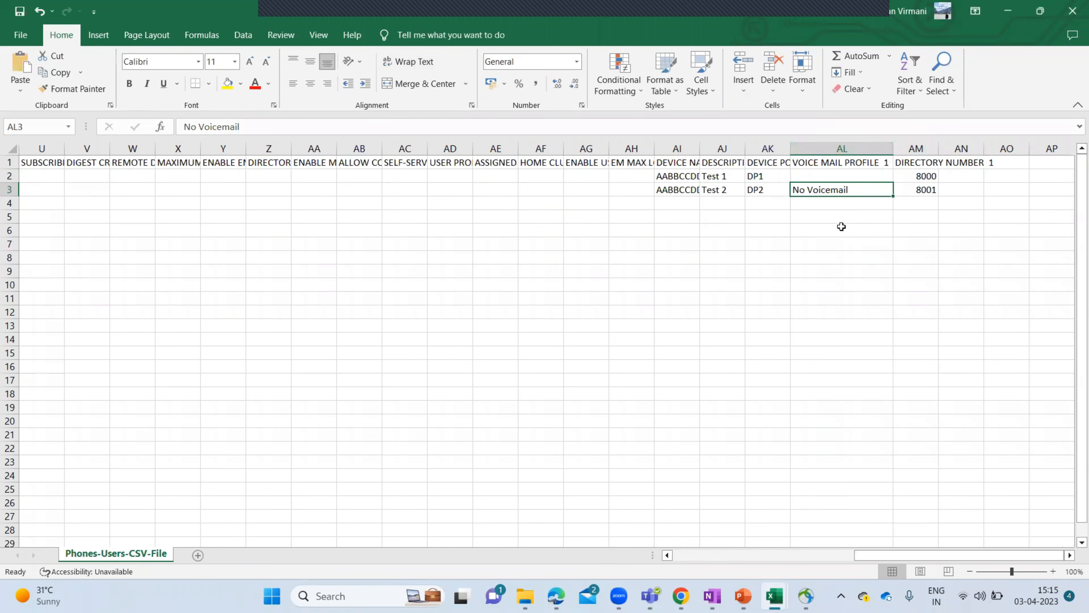
key(BackSpace)
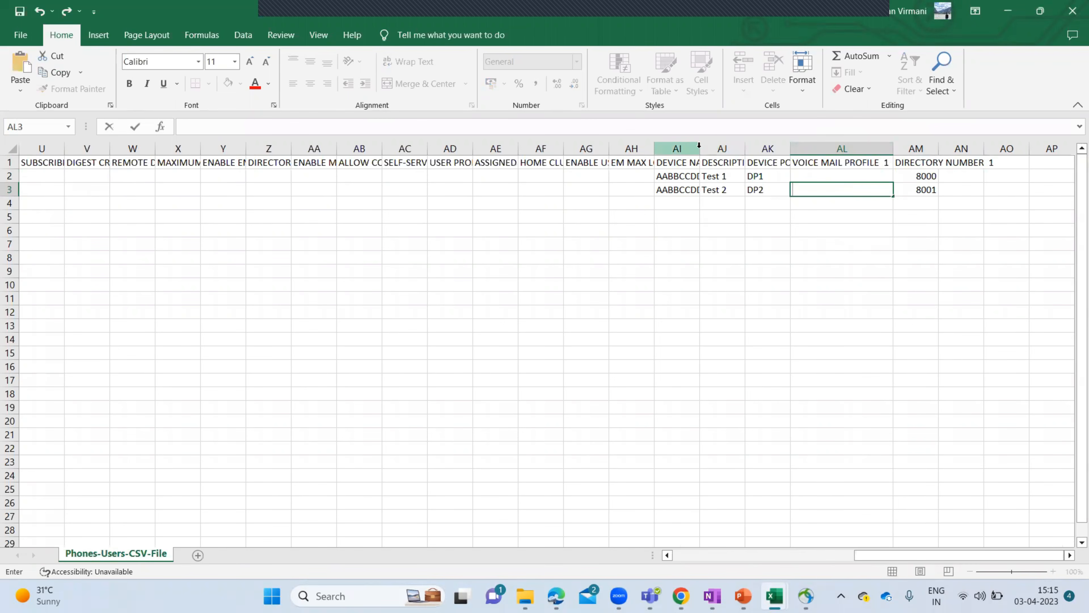
click(676, 271)
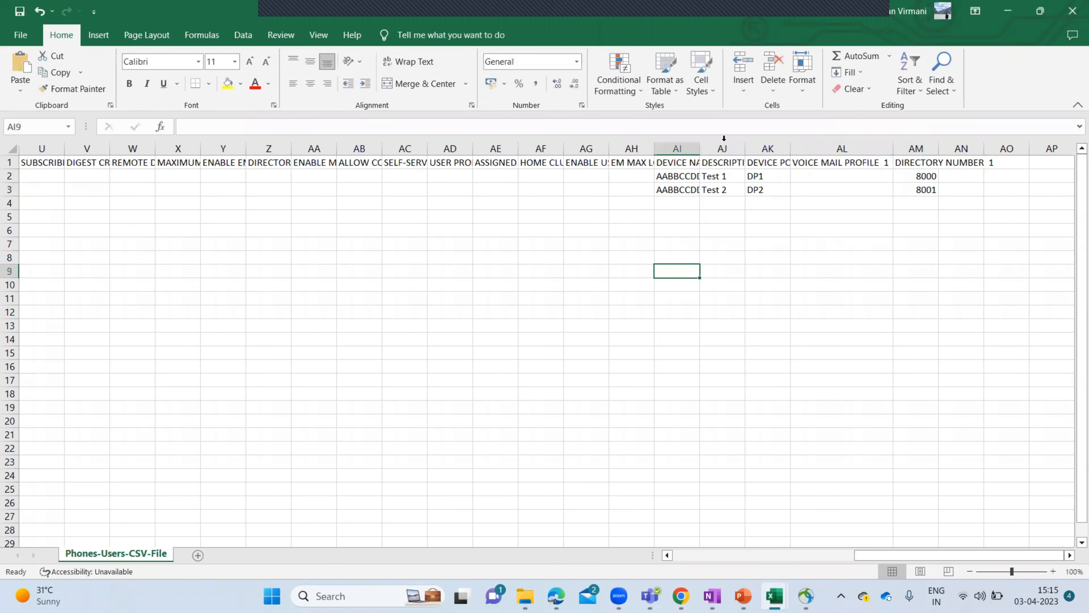
double_click(705, 143)
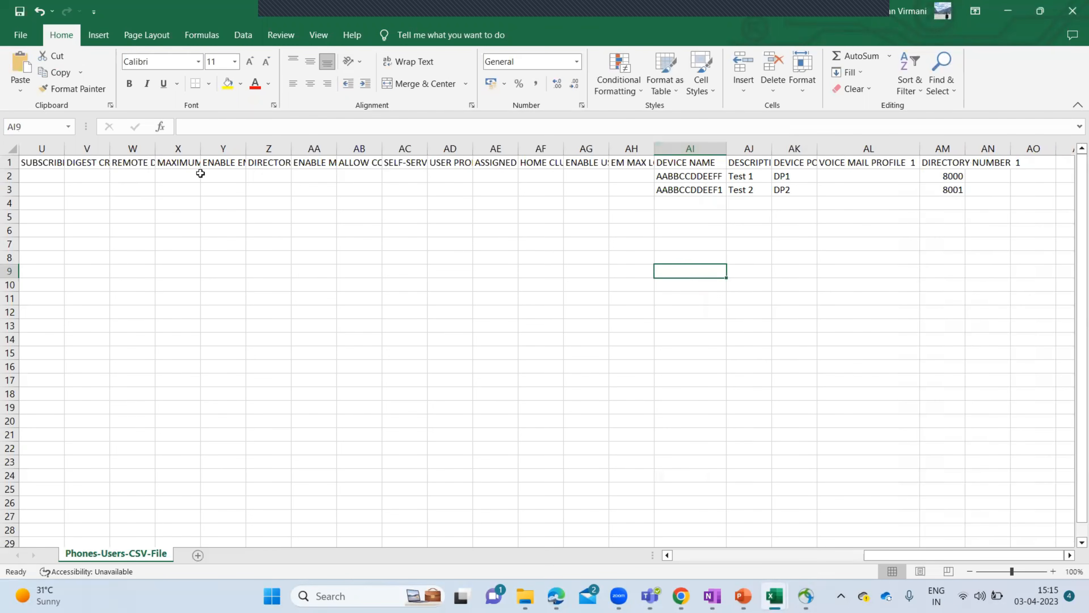
click(11, 175)
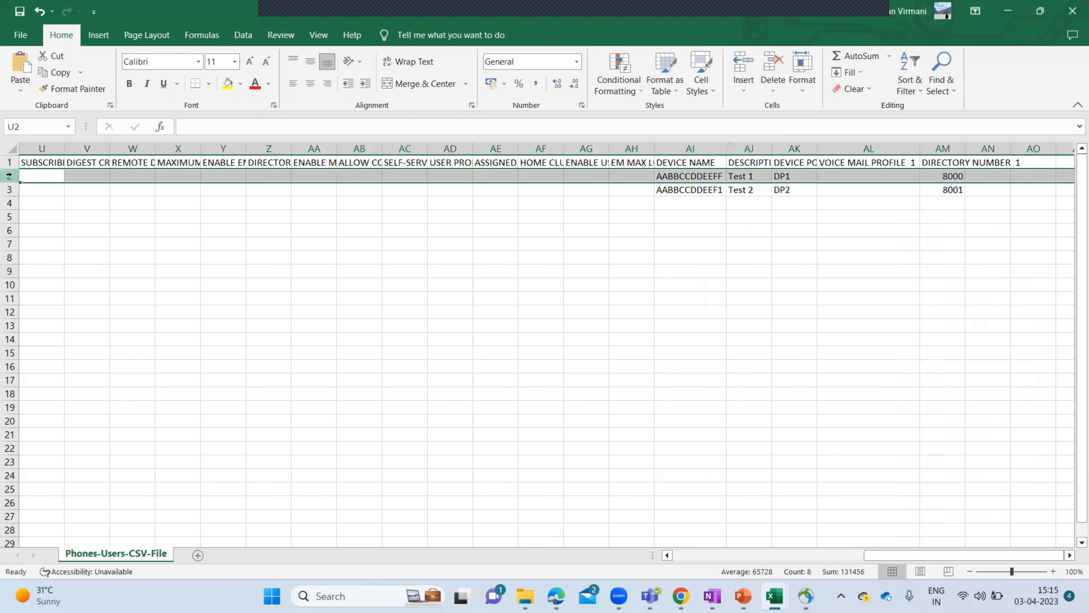
- Delete row 2 so only the second user and phone AABBCCDDEEF1 remain
right_click(8, 175)
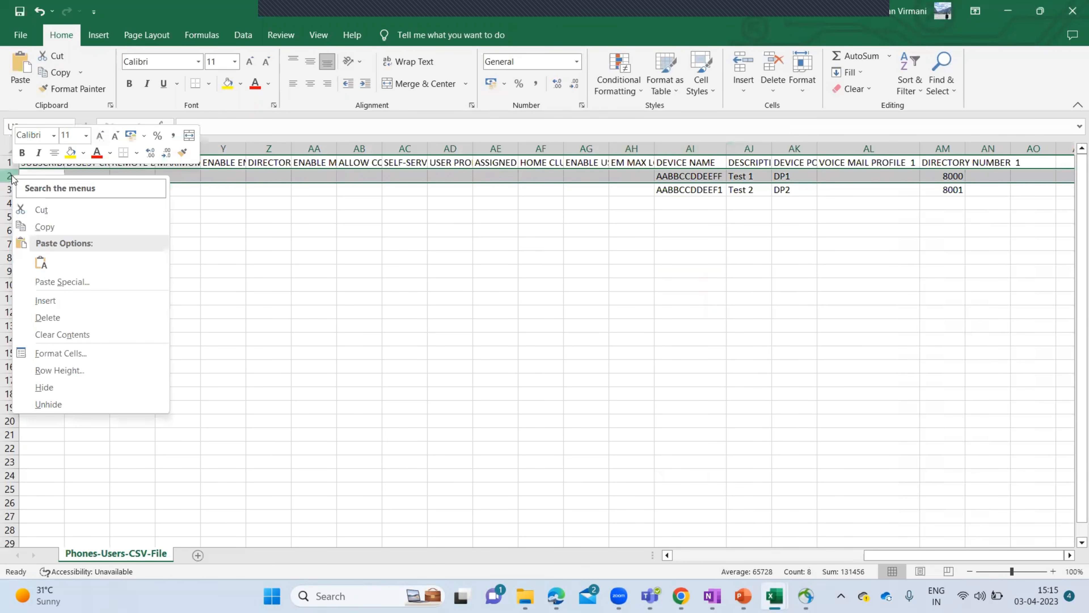
click(49, 318)
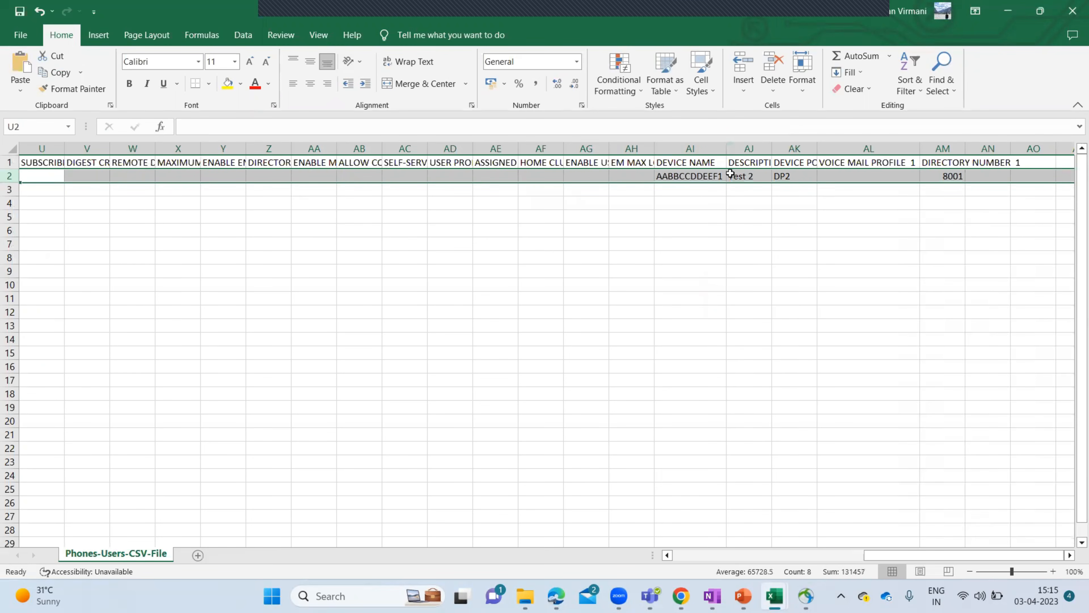
click(696, 176)
key(Left)
key(Left)
key(Left)
key(Left)
key(Left)
key(Left)
key(Left)
key(Left)
key(Left)
key(Left)
key(Left)
key(Left)
key(Left)
key(Left)
key(Left)
key(Left)
key(Left)
key(Left)
key(Left)
key(Left)
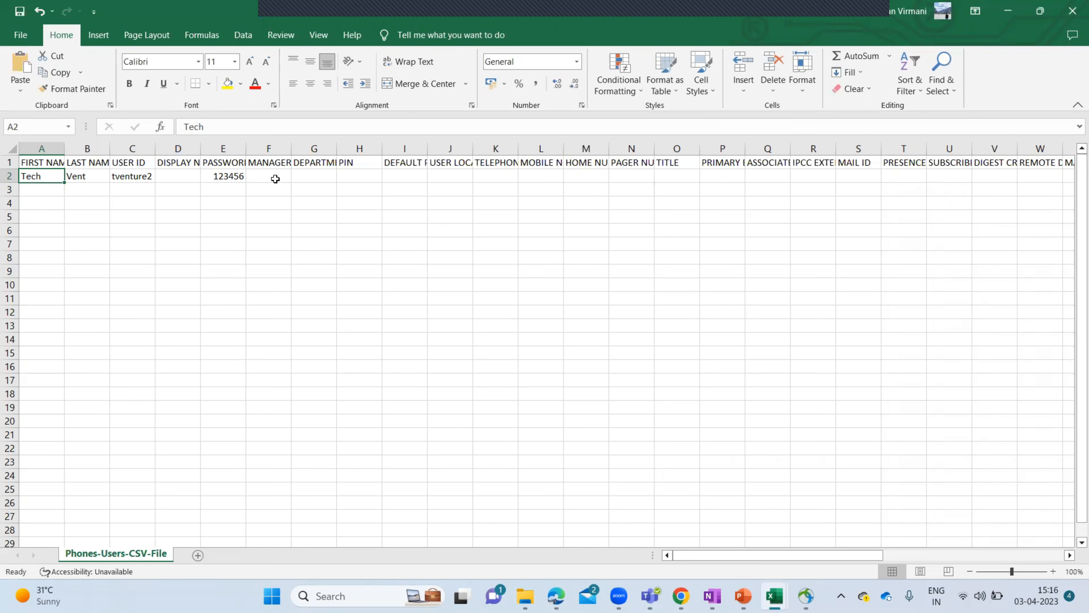
- Review the remaining row, then save the file keeping the CSV format
click(231, 176)
key(Right)
key(Right)
key(Right)
key(Right)
key(Right)
key(Right)
key(Right)
key(Right)
key(Right)
key(Right)
key(Right)
key(Right)
key(Right)
key(Right)
key(Right)
key(Right)
key(Right)
key(Right)
key(Right)
key(Right)
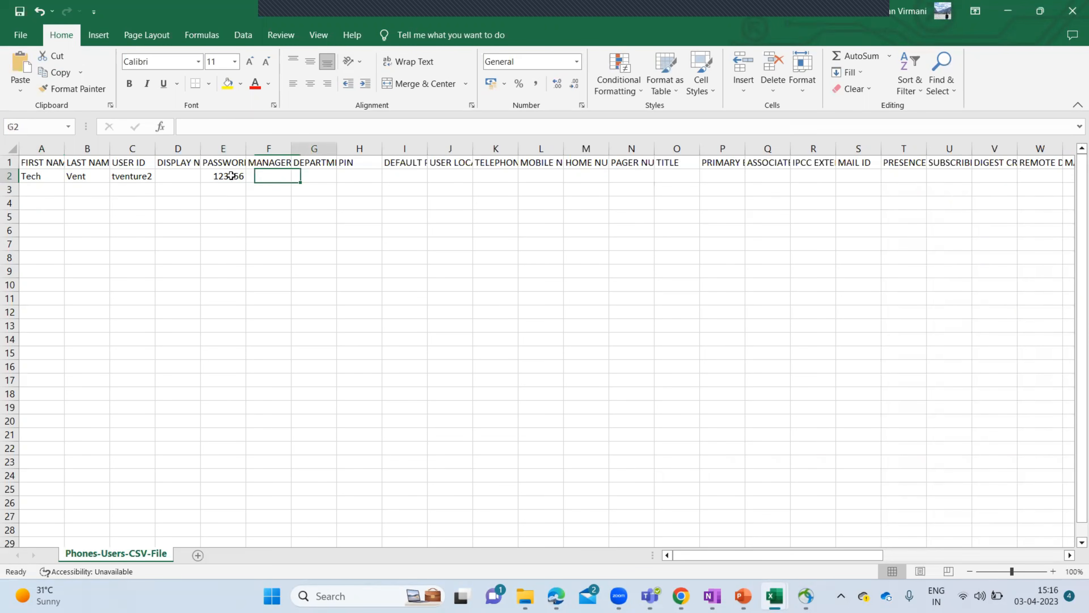
key(Left)
key(Left)
key(Left)
key(Left)
key(Left)
key(Left)
key(Left)
key(Left)
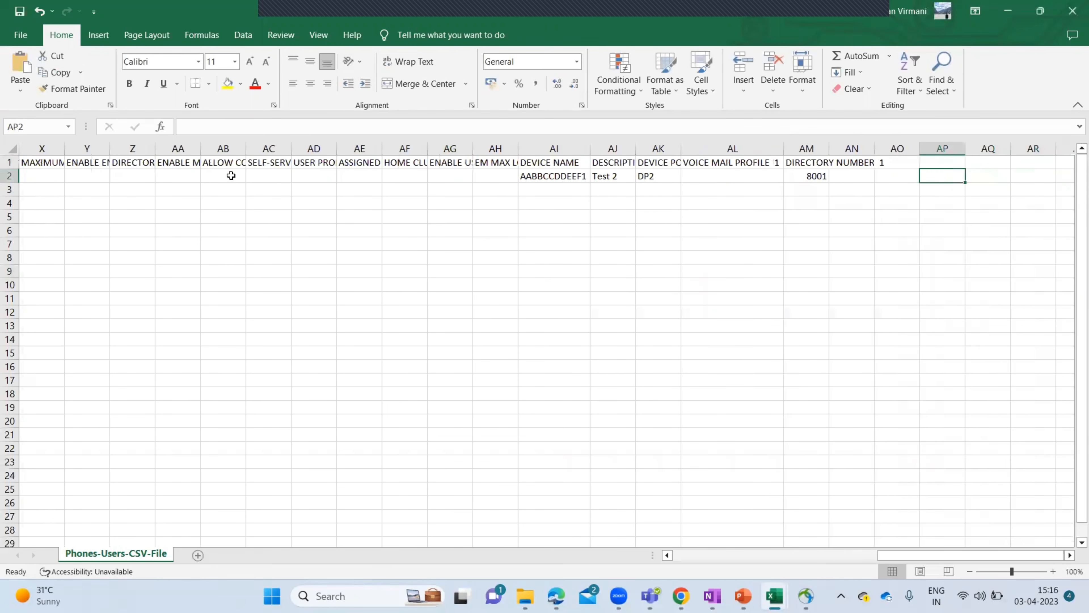
key(Left)
key(Left)
key(Left)
key(Left)
key(Left)
key(Left)
key(Left)
key(Left)
key(Left)
key(Left)
key(Left)
key(Left)
key(Left)
key(Left)
key(Left)
key(Left)
key(Left)
key(Left)
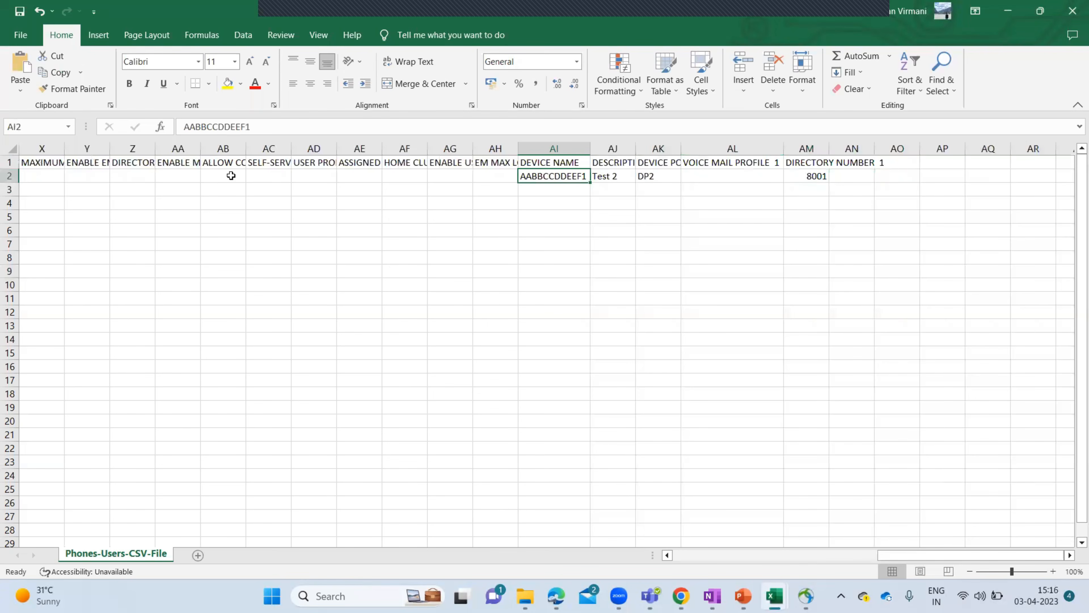
key(Home)
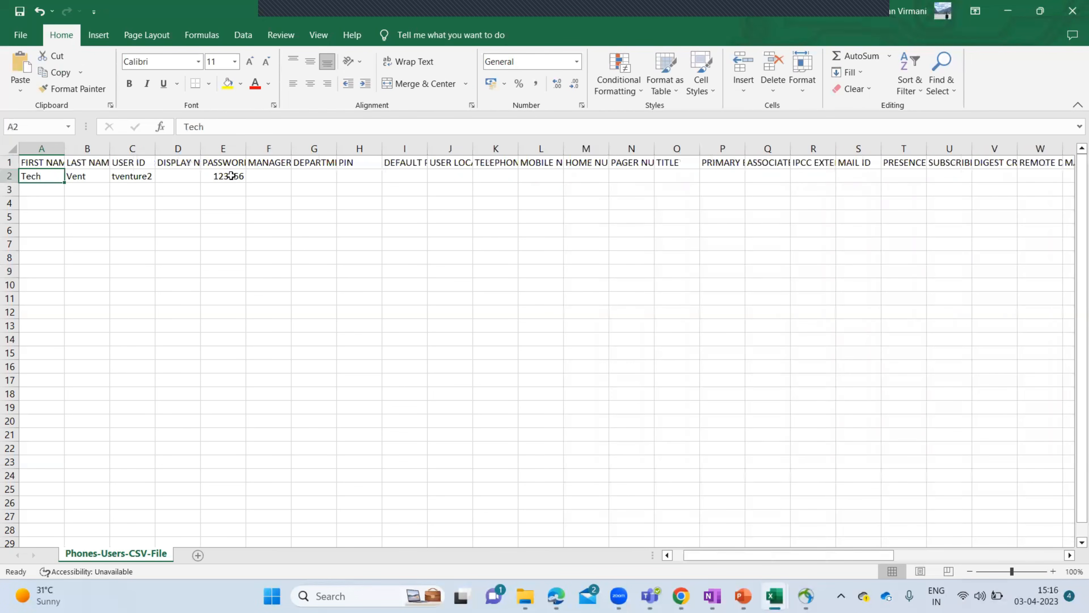
click(22, 12)
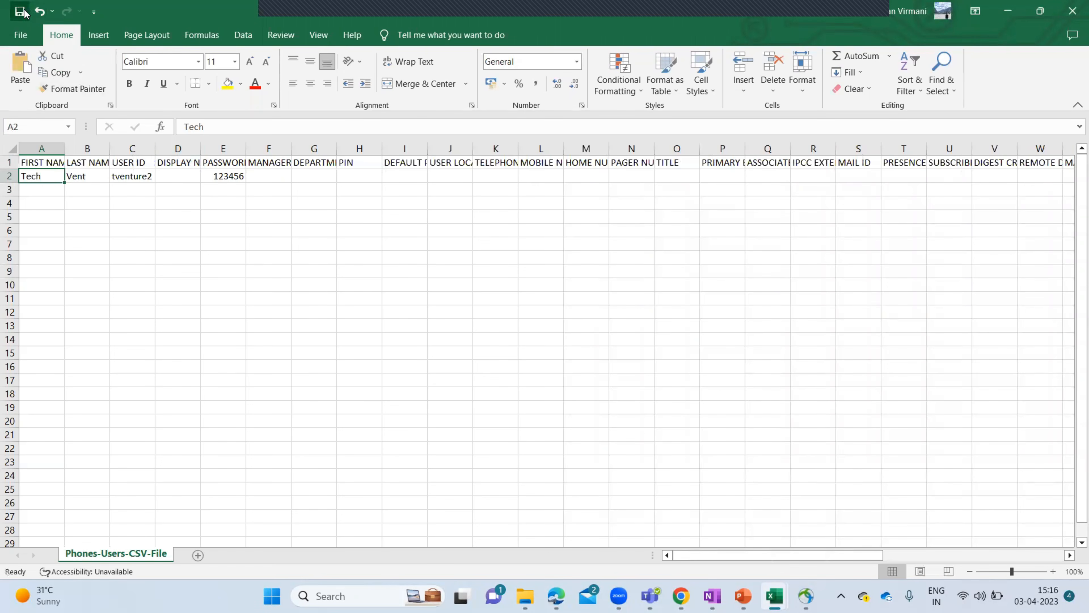
click(504, 343)
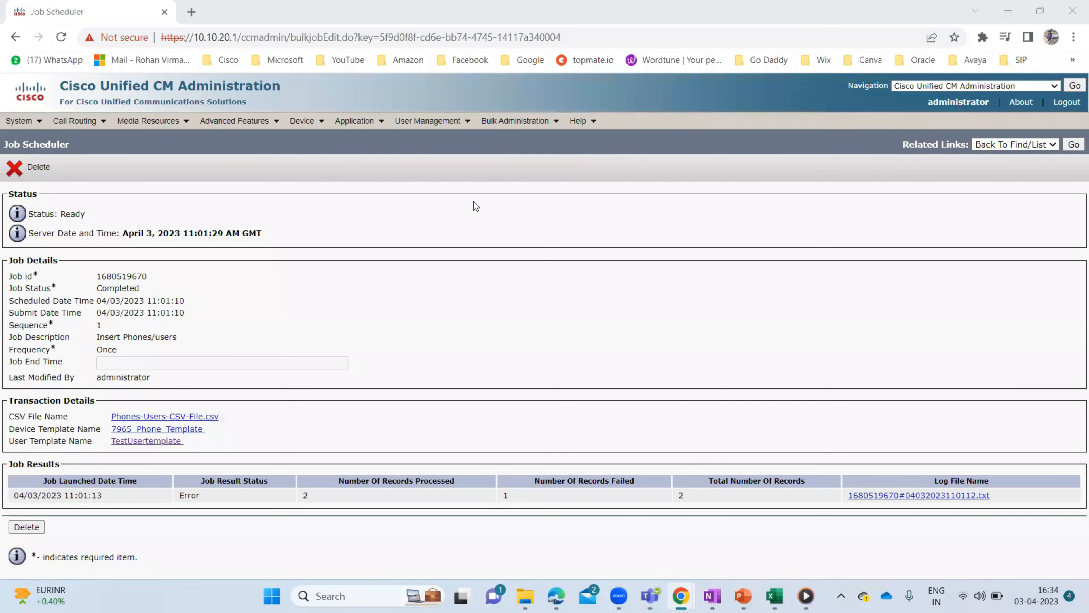
- Go to Bulk Administration > Upload/Download Files to reach the File Upload Configuration form
click(551, 120)
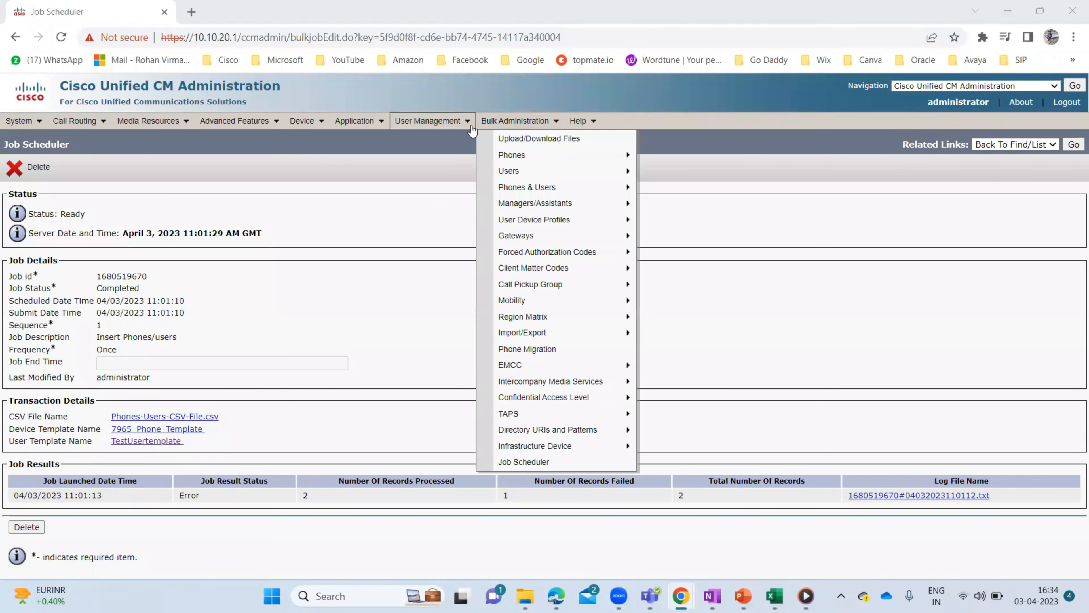
click(571, 140)
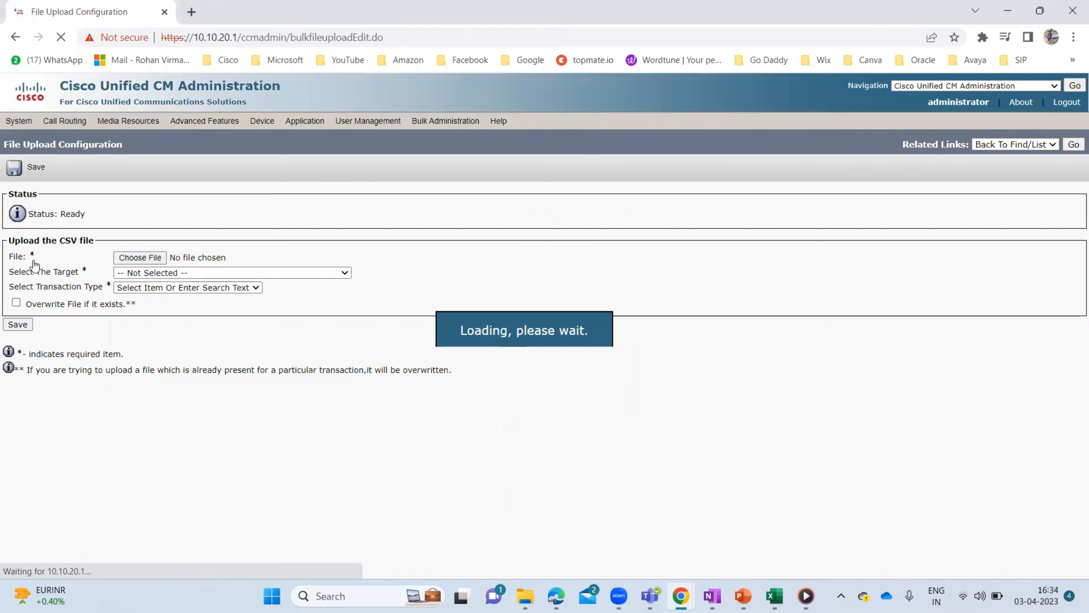
- Upload Phones-Users-CSV-File.csv as target Phones/users, transaction Insert Phones/users, overwriting the existing copy
click(152, 259)
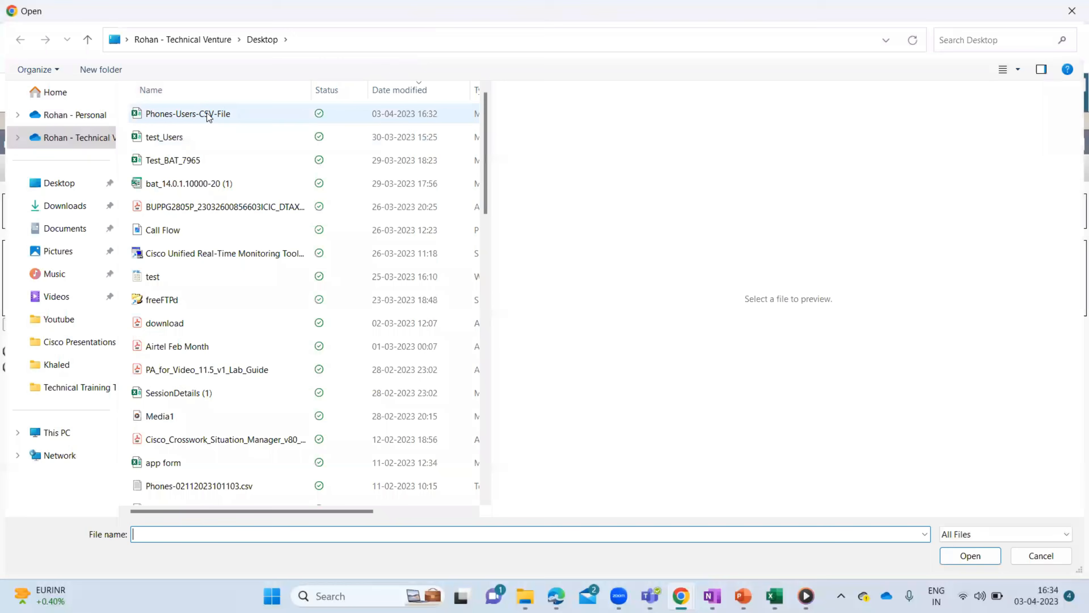
double_click(207, 112)
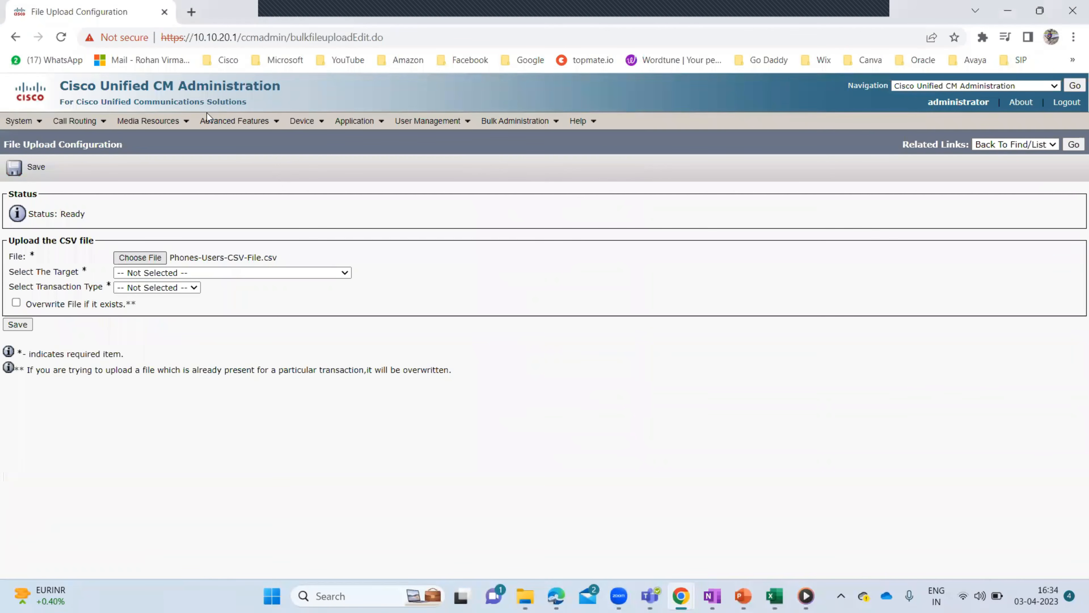
click(206, 271)
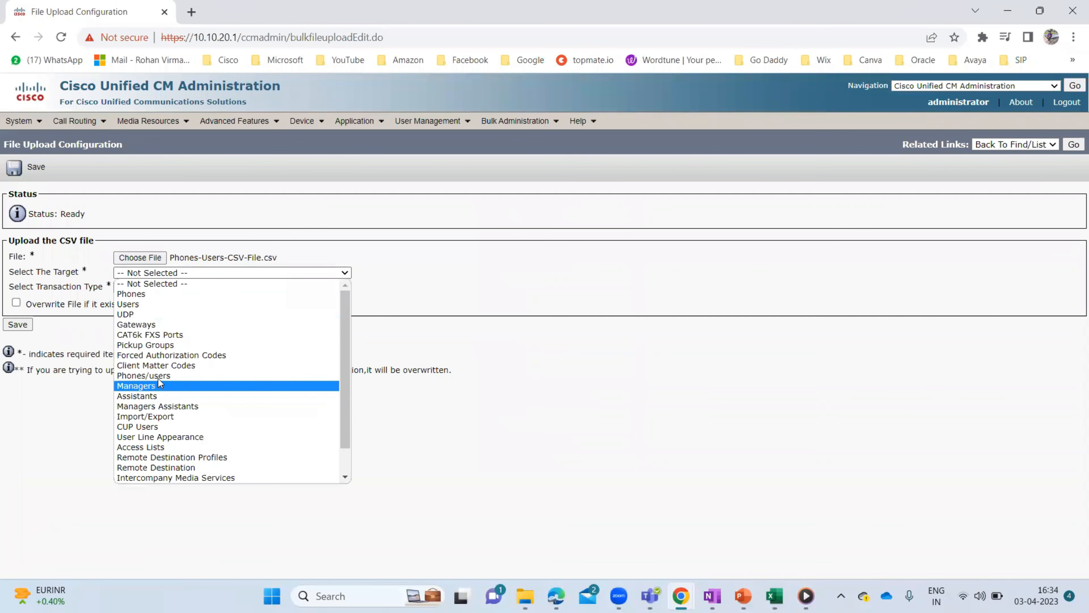
click(145, 375)
click(152, 288)
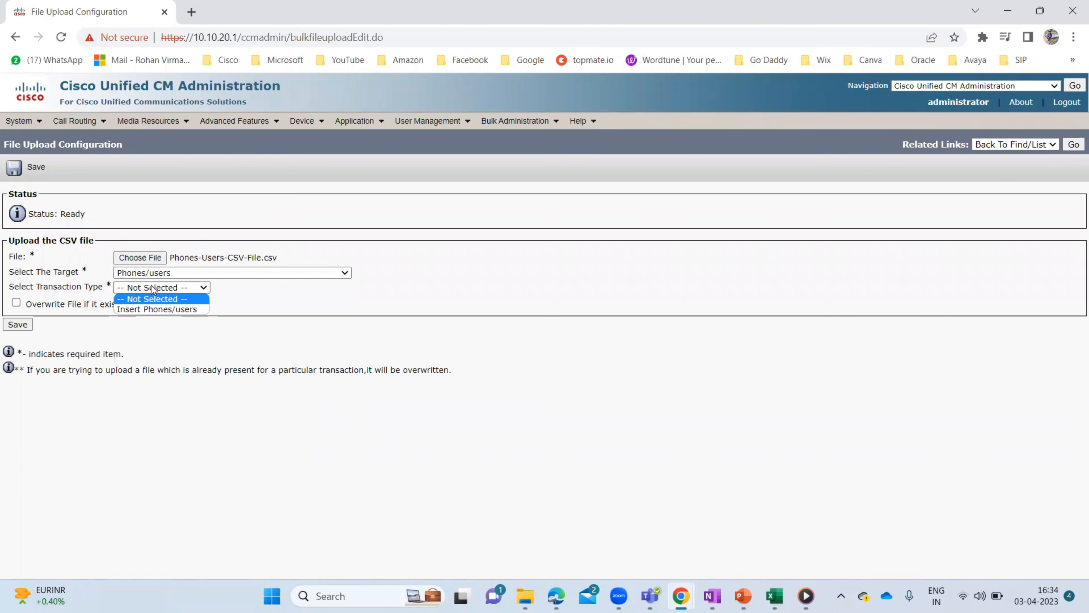
click(133, 308)
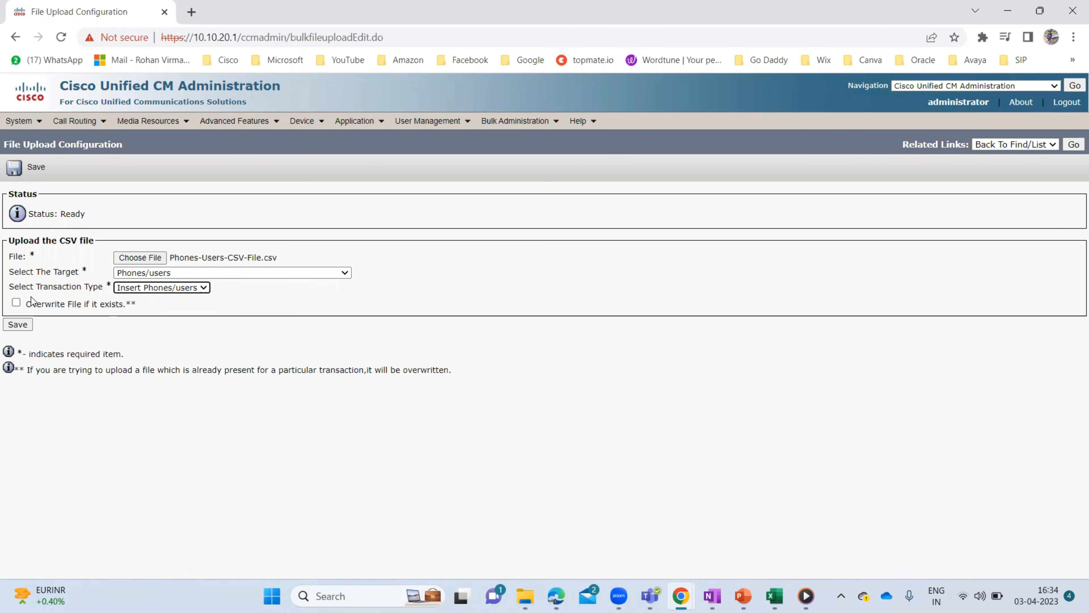
click(16, 304)
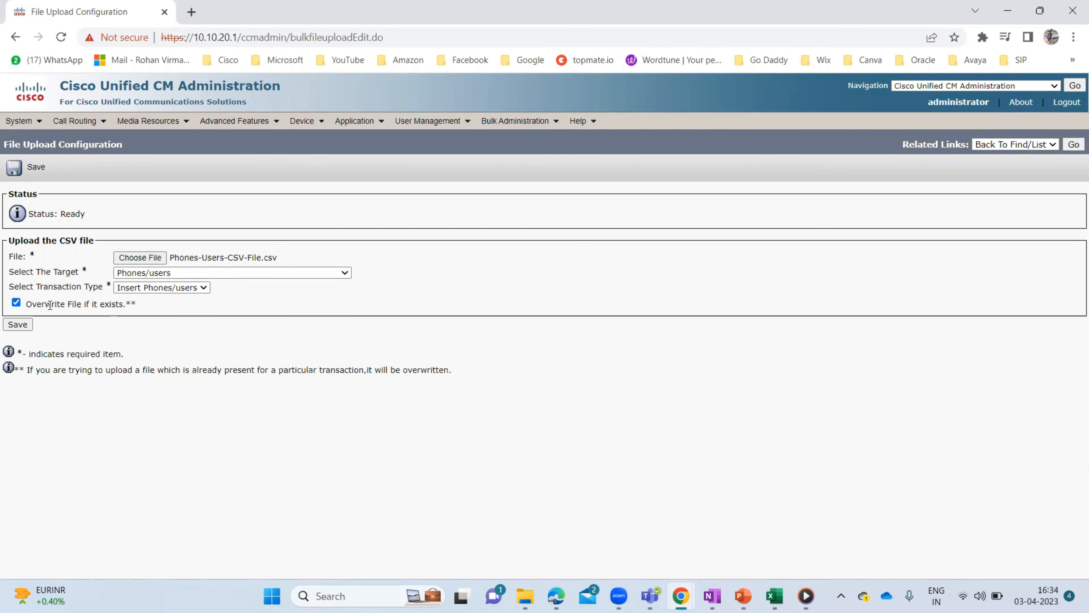
click(17, 325)
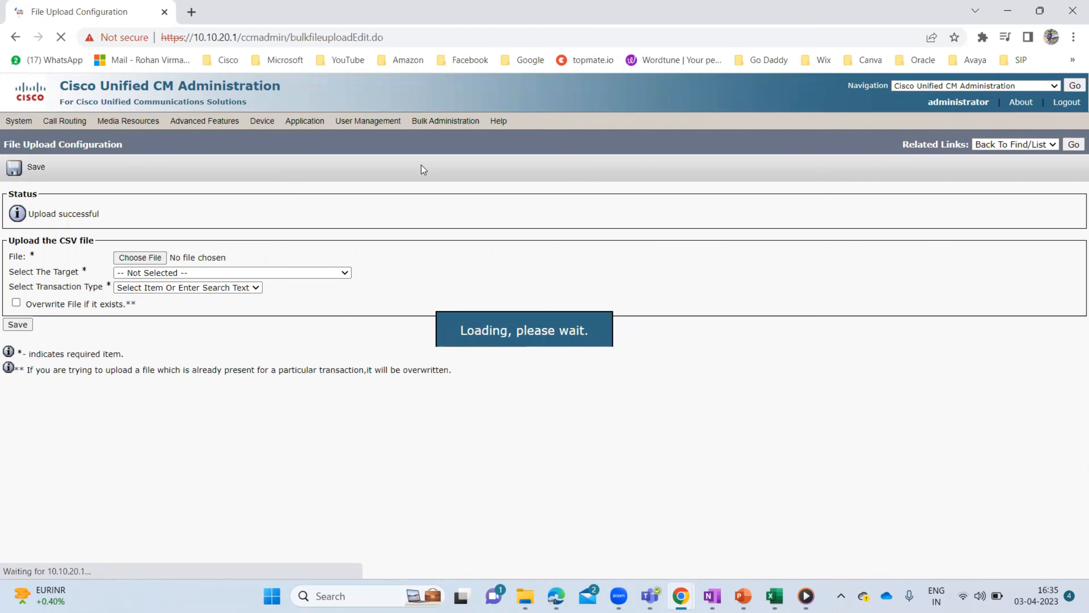
- On the Insert Phones with Users page, select Phones-Users-CSV-File.csv and preview its contents
mouse_move(512, 121)
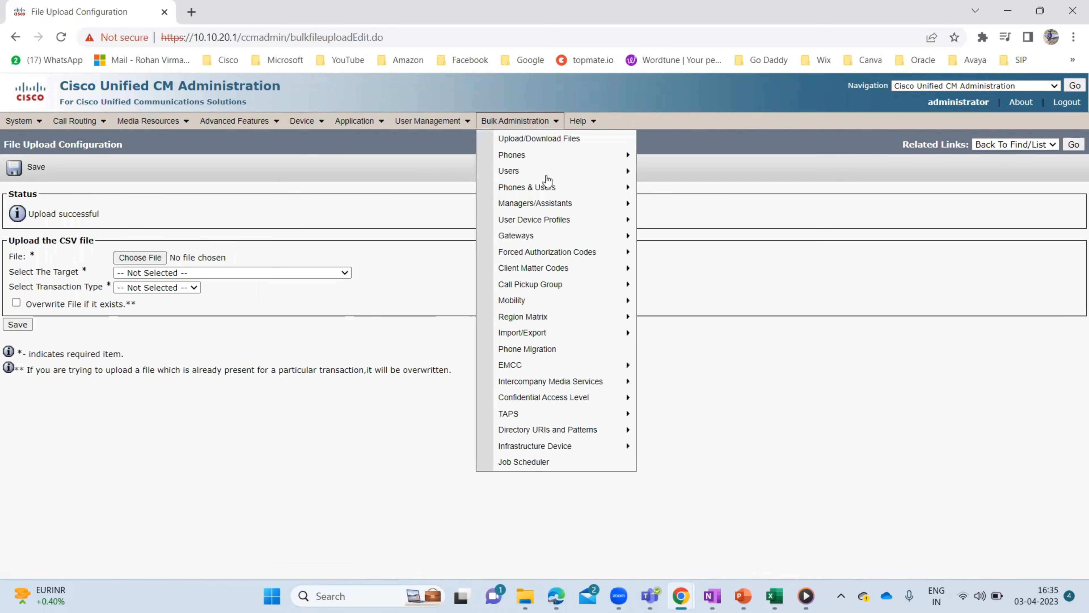
mouse_move(639, 190)
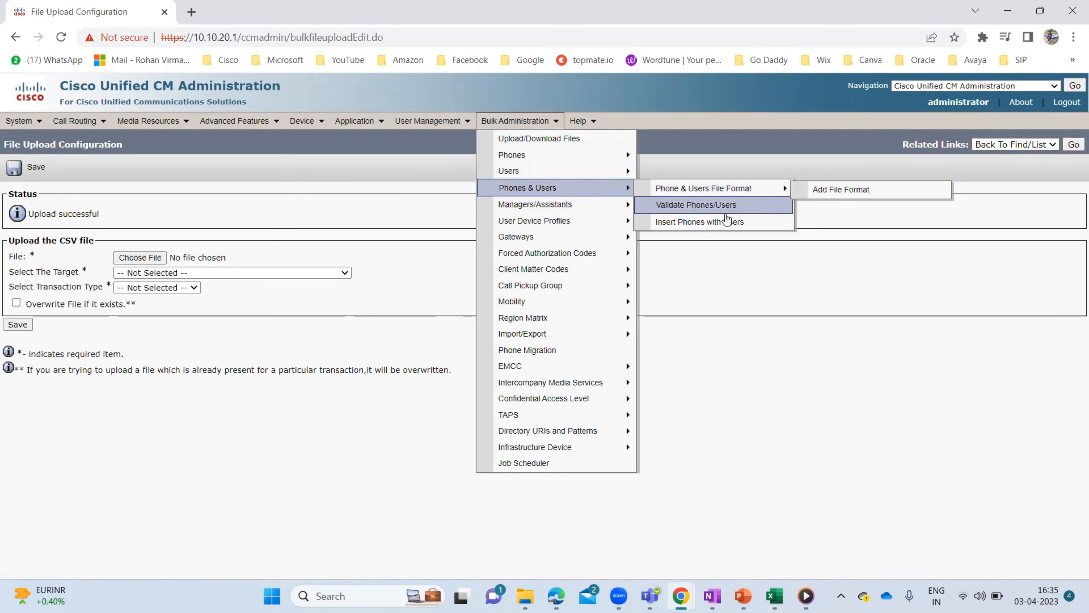
click(709, 222)
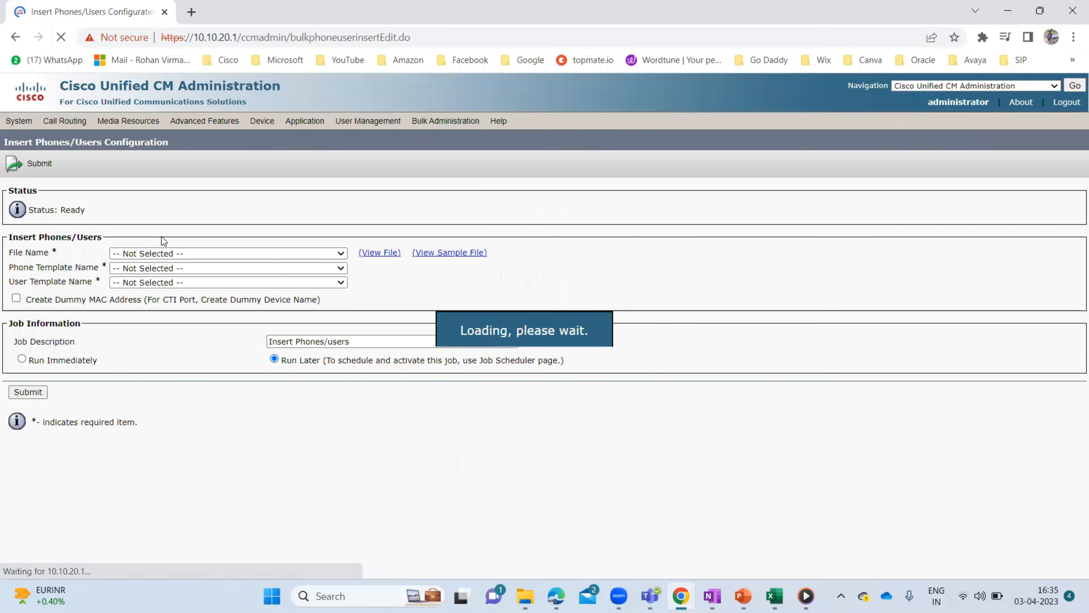
click(258, 254)
click(240, 275)
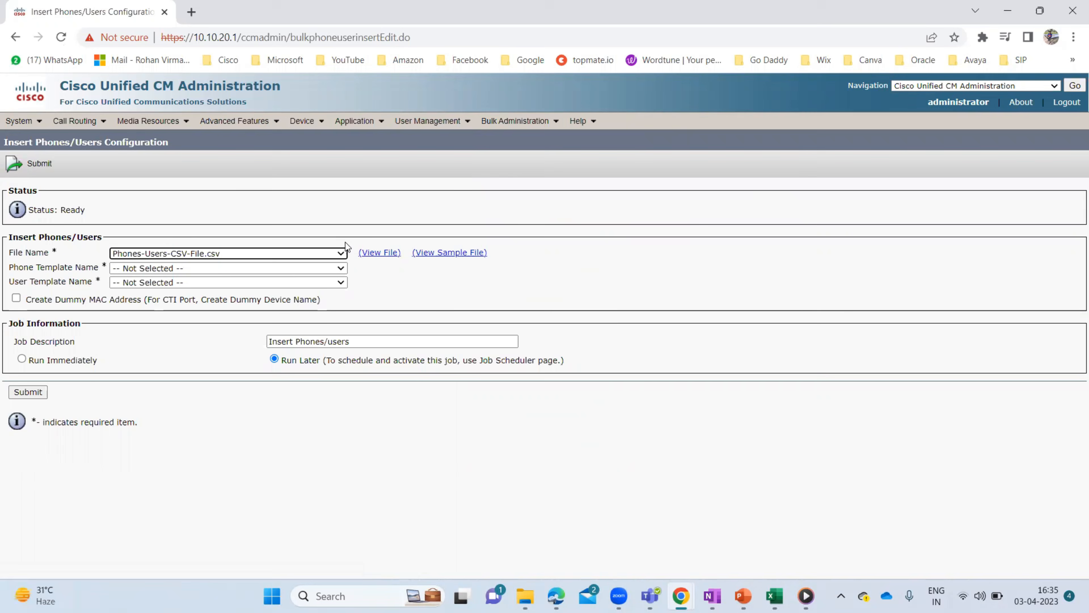
click(386, 254)
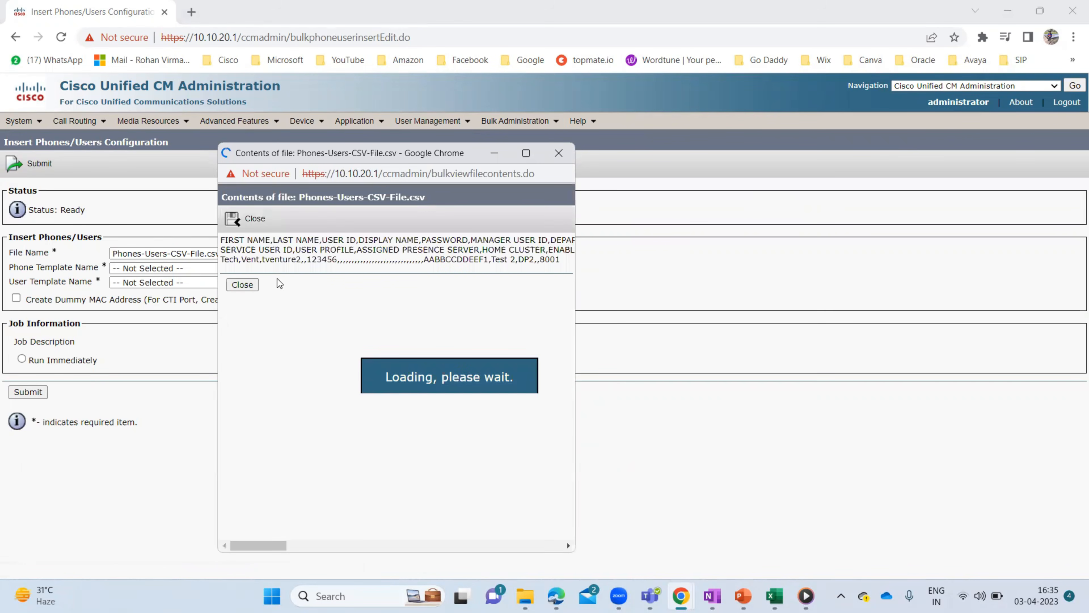
click(242, 284)
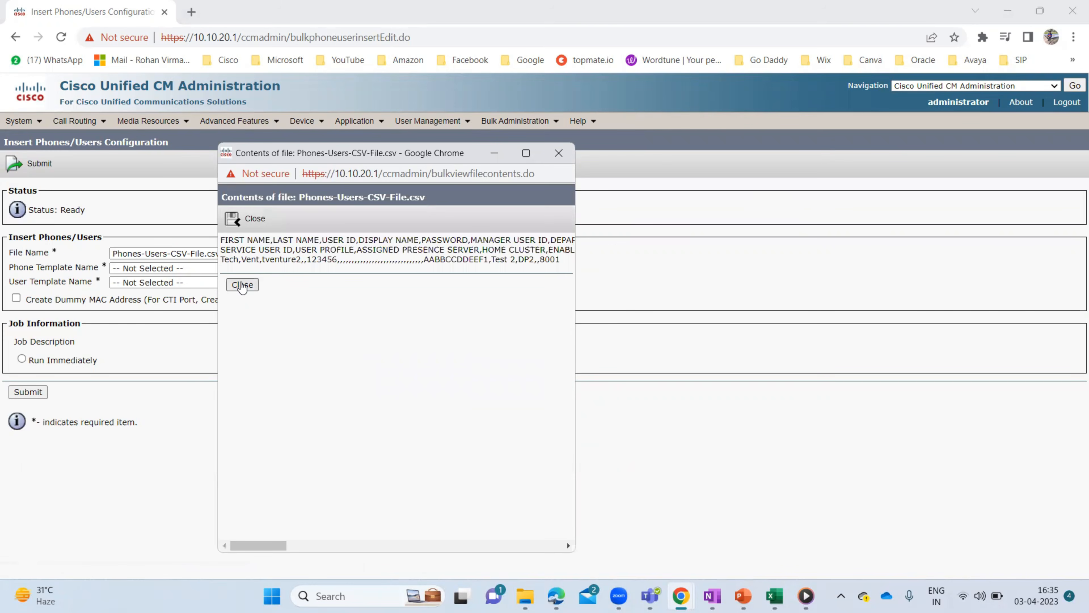
- Choose 7965_Phone_Template and TestUsertemplate, set Run Immediately, and submit the job
click(217, 267)
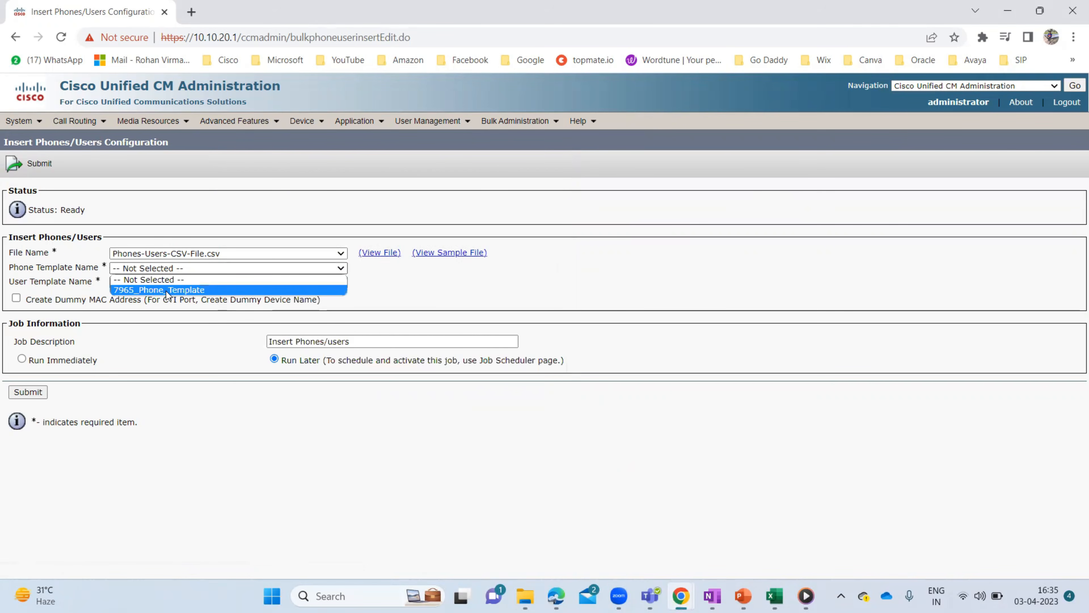
click(166, 291)
click(183, 284)
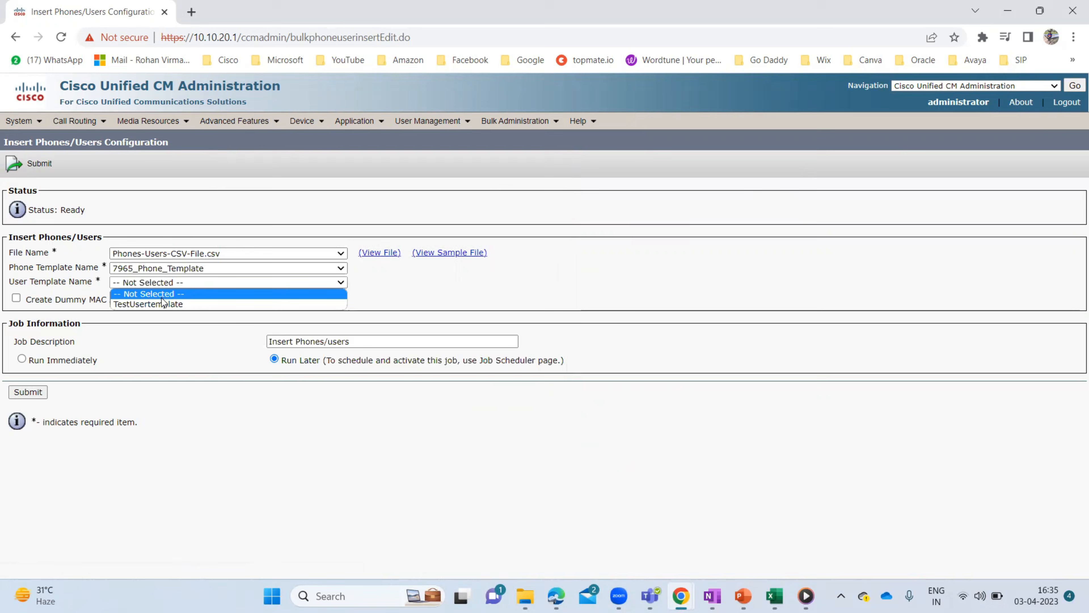
click(152, 303)
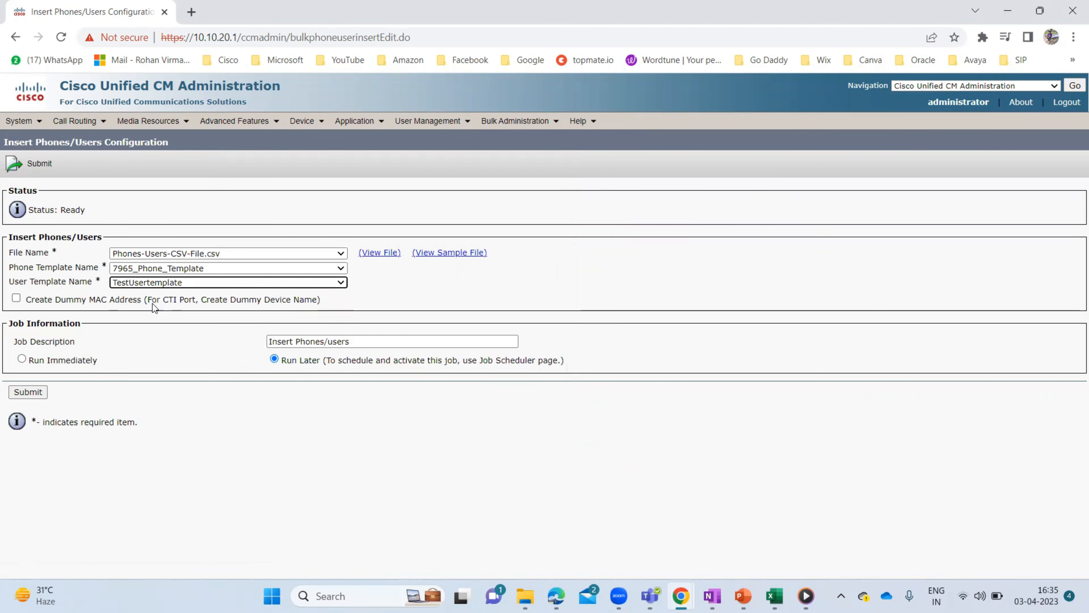
click(21, 359)
click(28, 395)
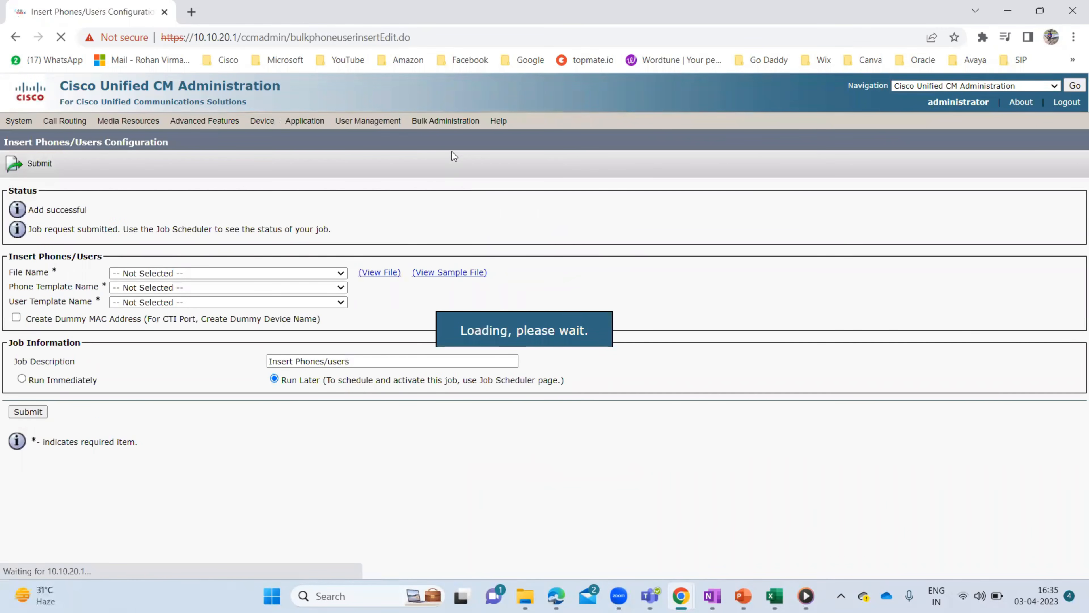
mouse_move(515, 121)
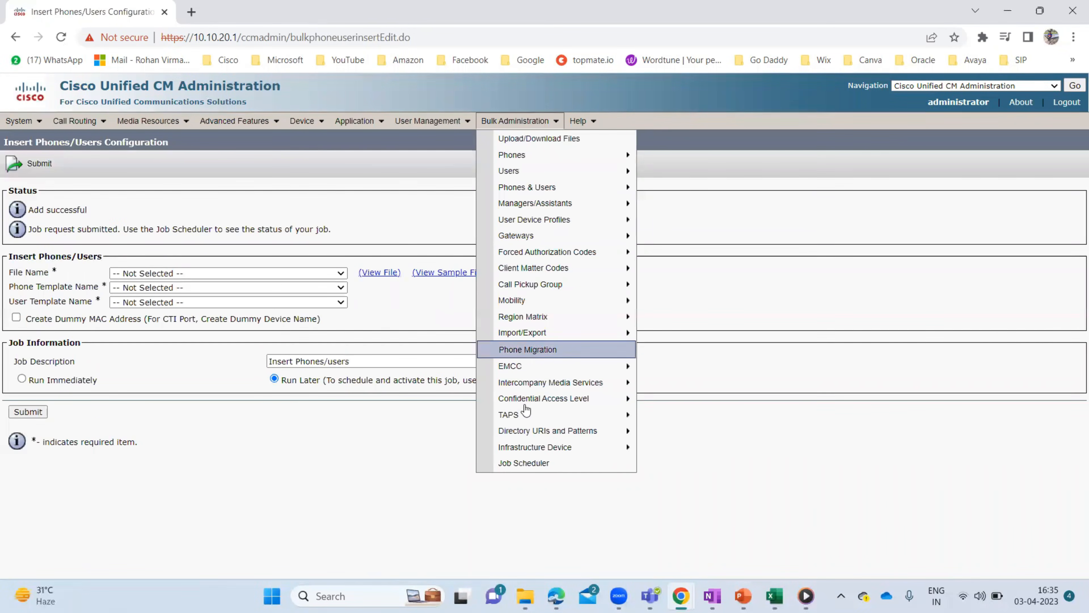
click(564, 463)
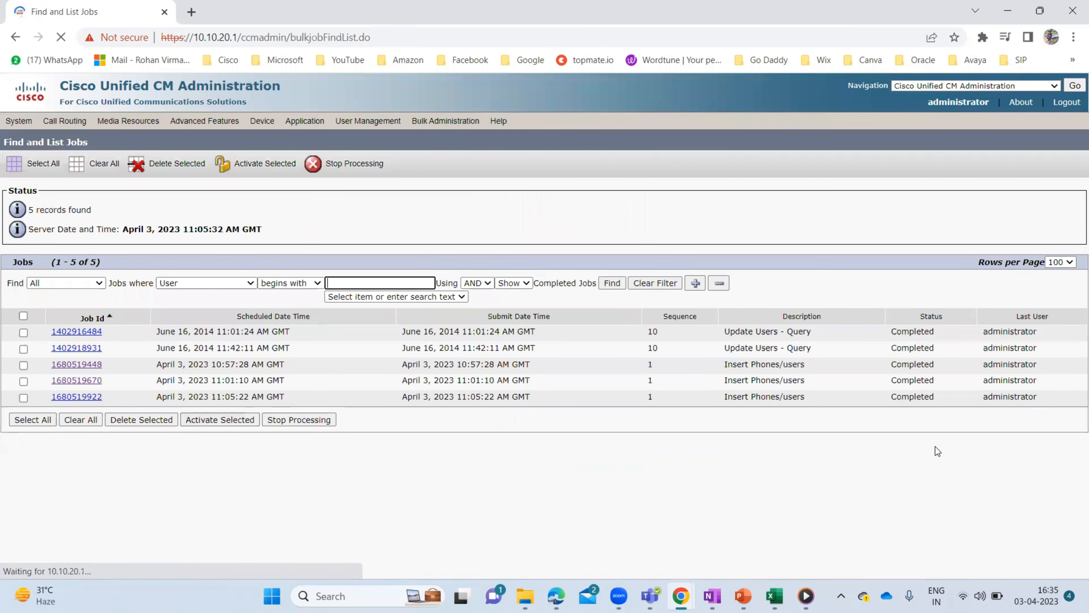
click(77, 396)
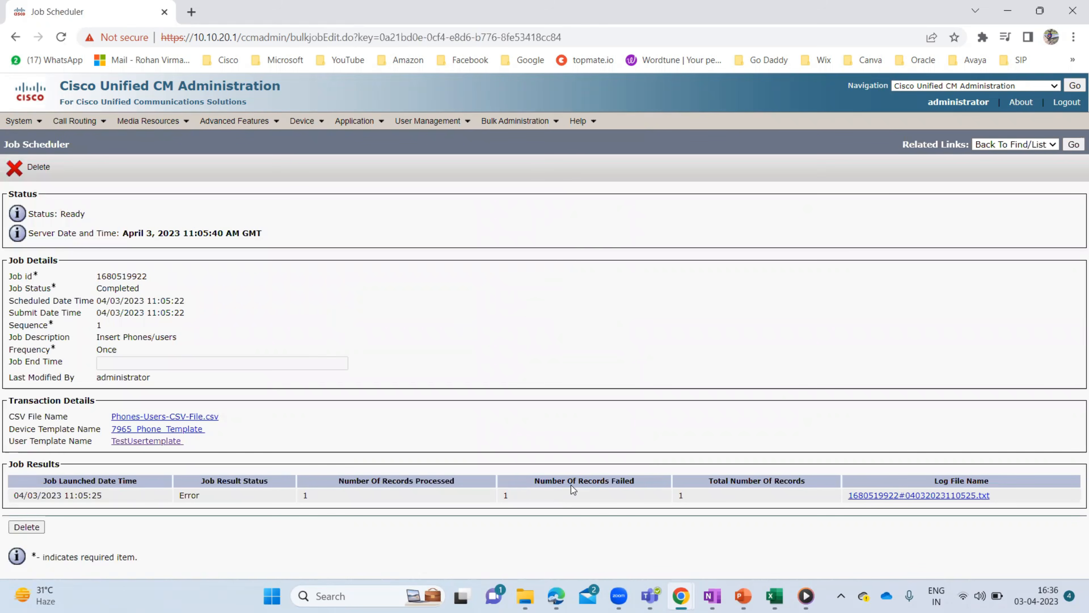
click(900, 492)
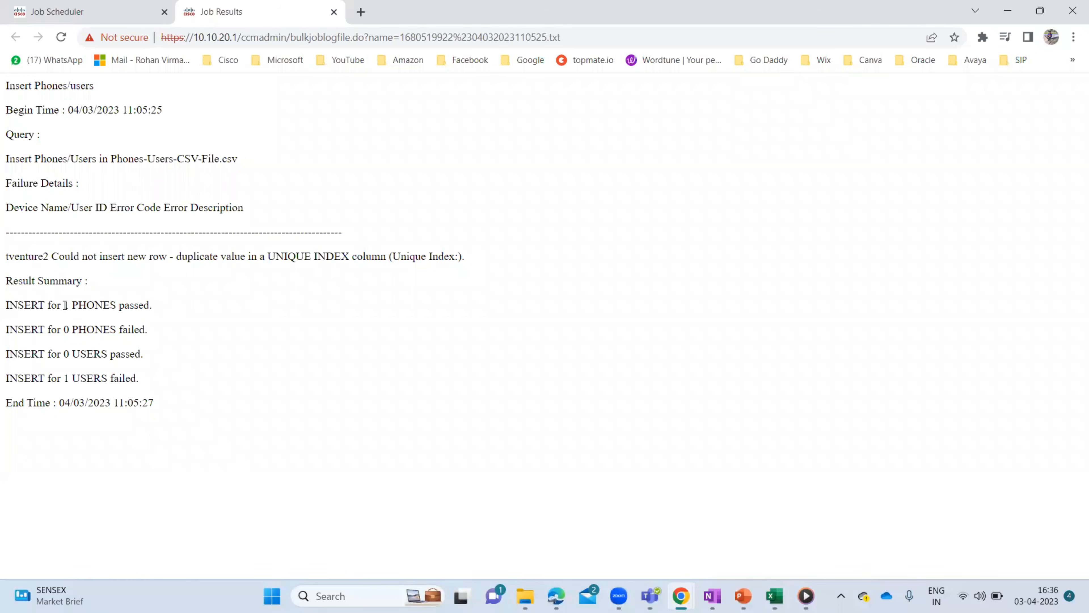
drag(65, 305, 157, 308)
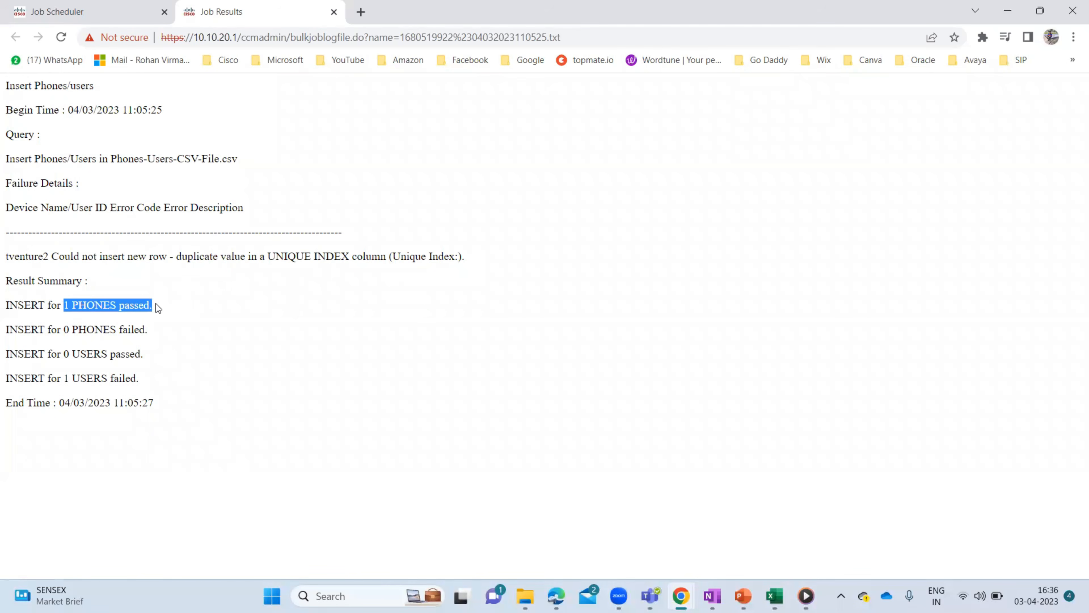
drag(63, 379, 142, 381)
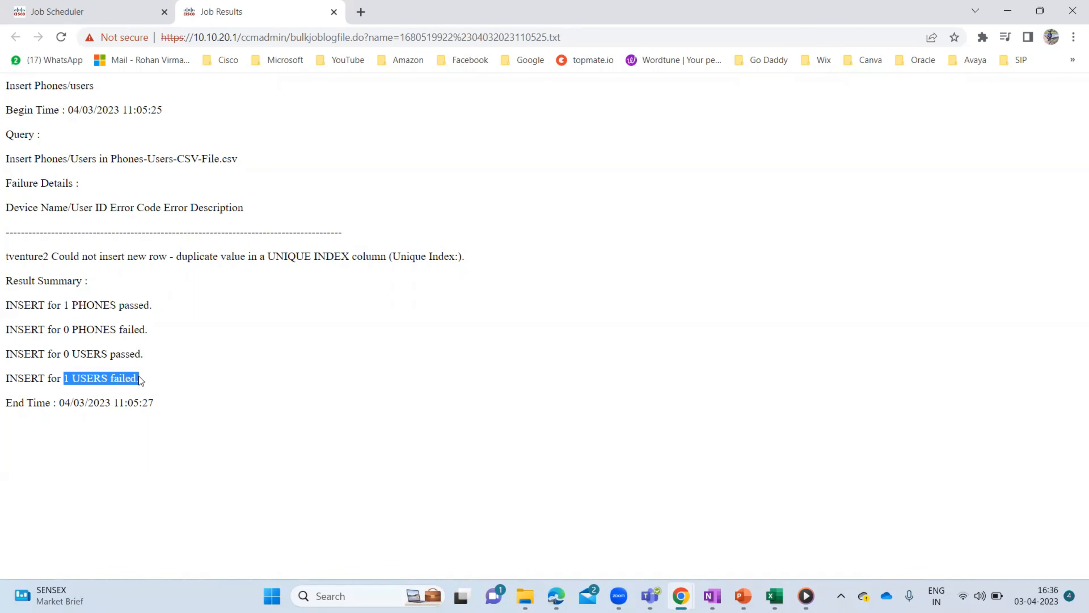
drag(65, 305, 152, 305)
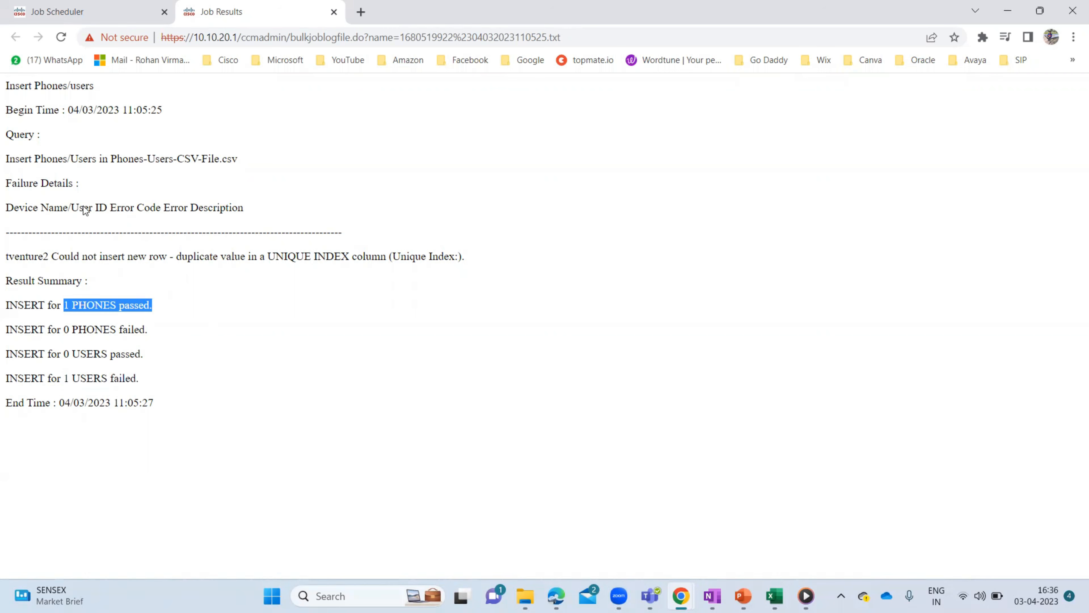
key(ctrl+w)
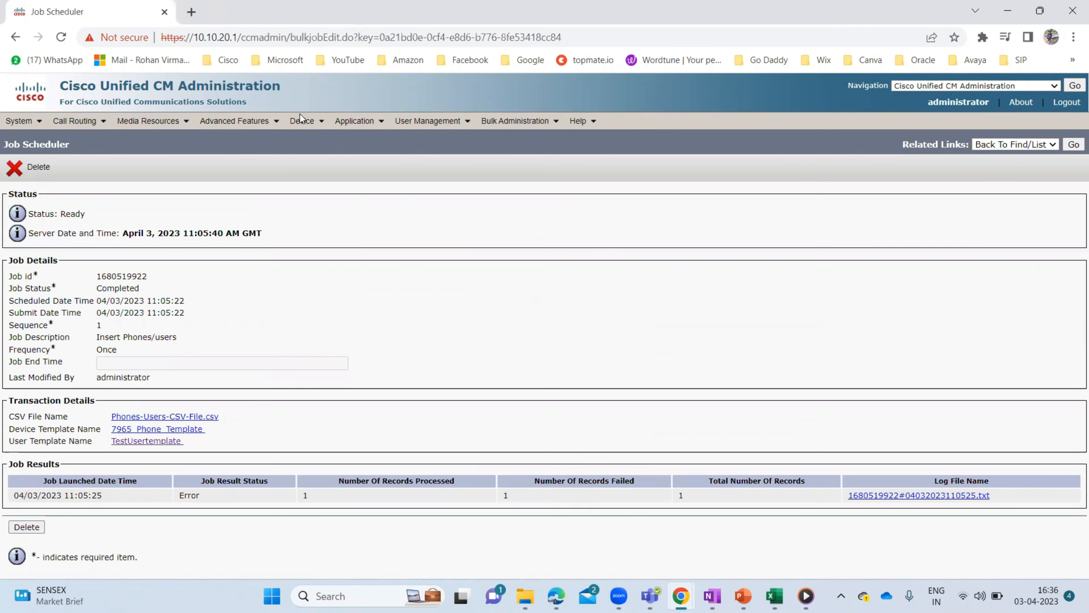
- List all end users and scroll through to check the newly inserted entries
mouse_move(464, 122)
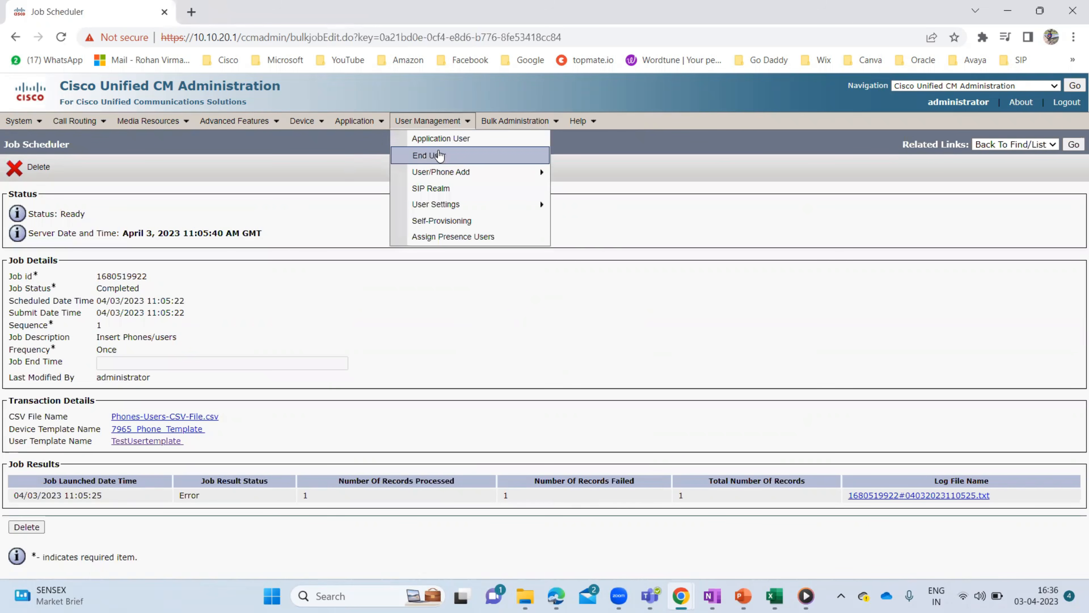
click(439, 157)
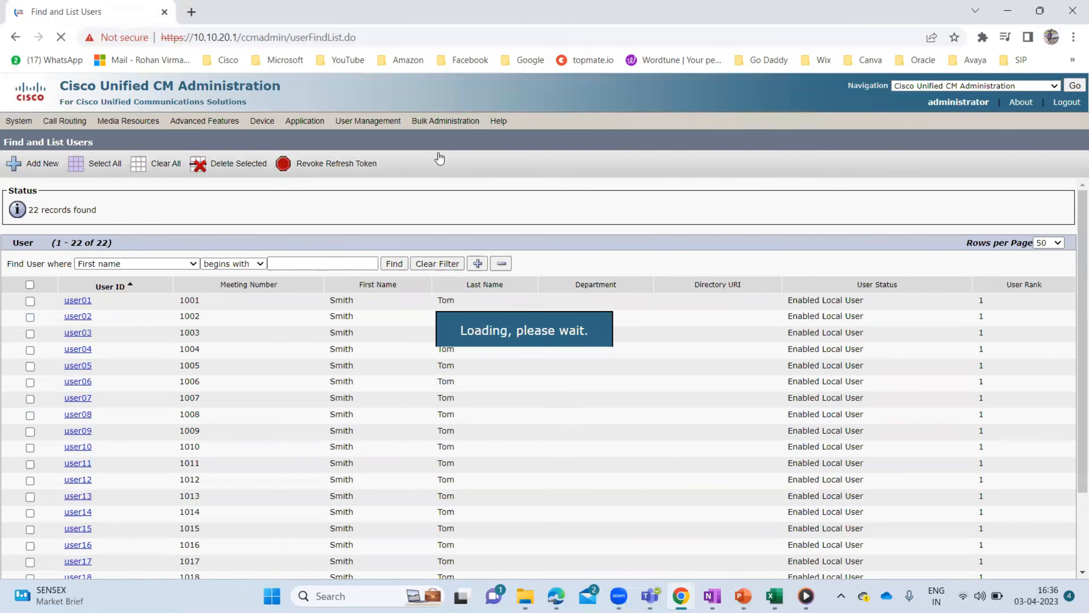
scroll(223, 395, down, 3)
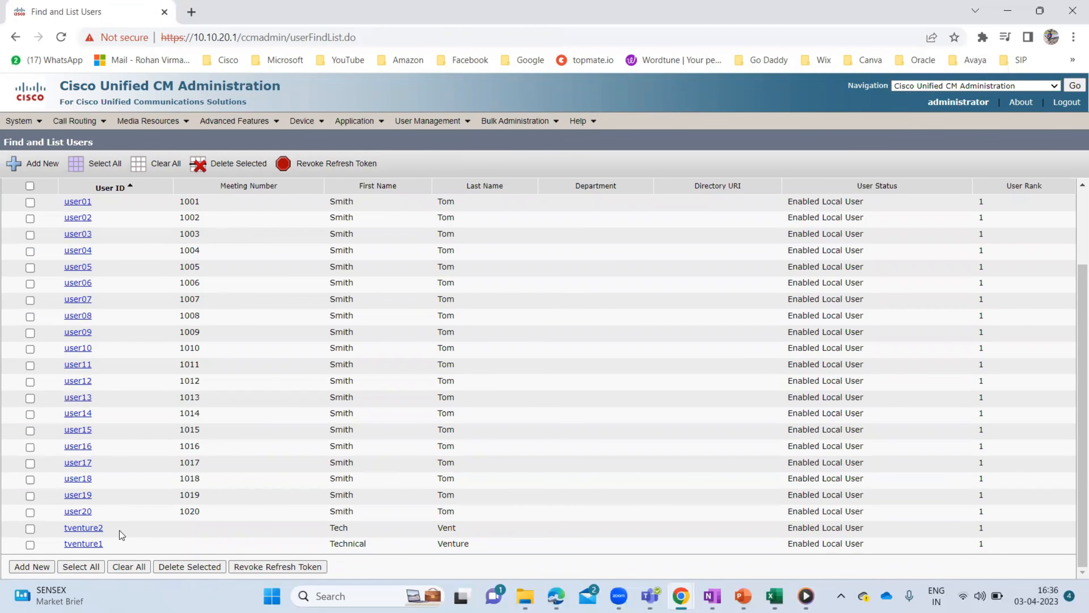
scroll(292, 353, up, 3)
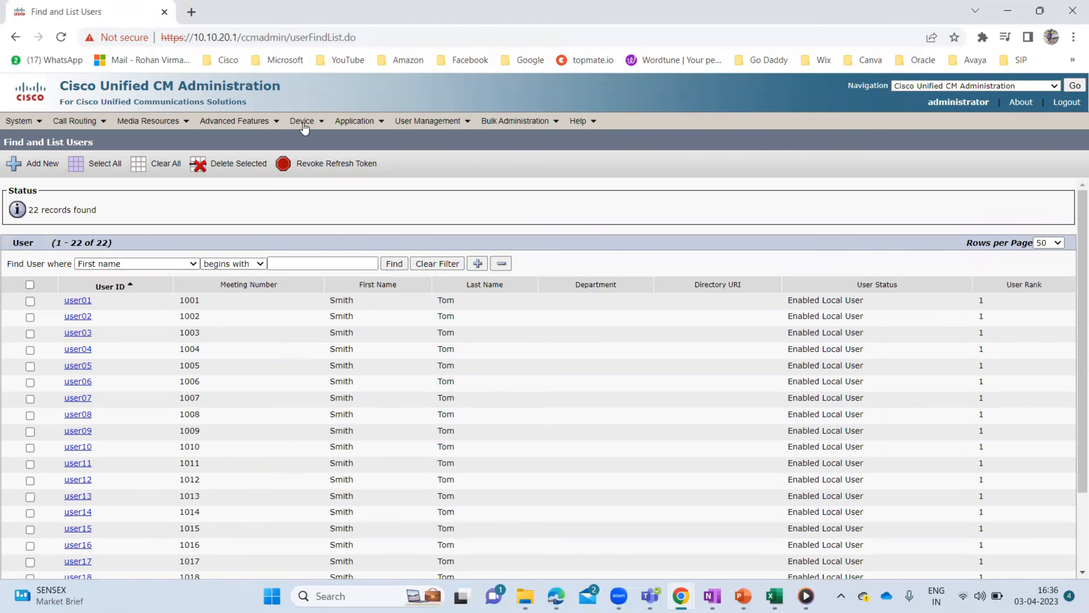
- Open the configuration page of phone SEPAABBCCDDEEFF from the phone list
mouse_move(301, 123)
click(367, 189)
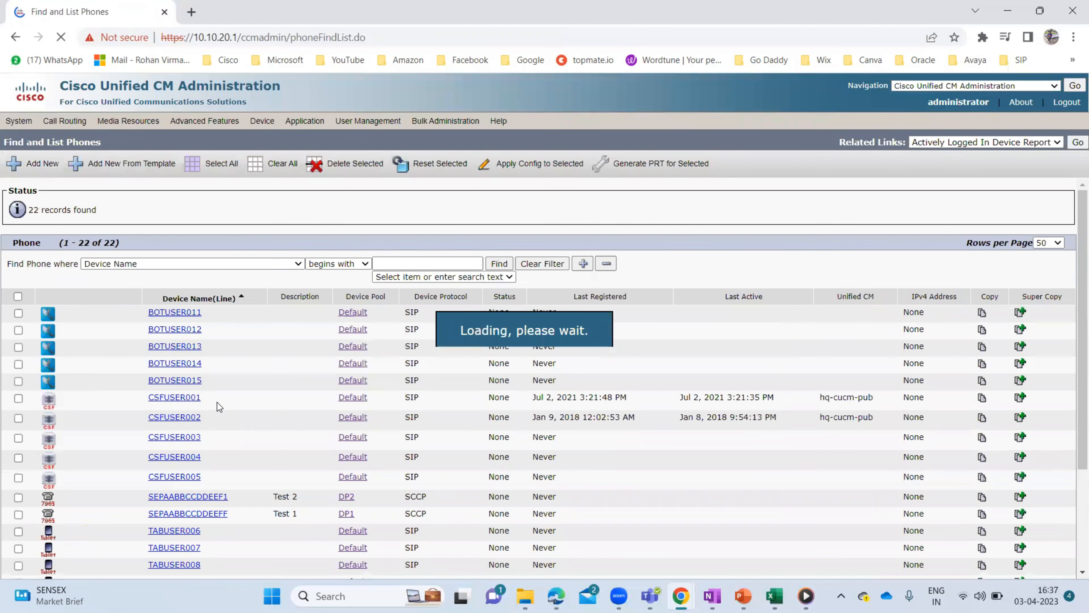
scroll(217, 407, down, 3)
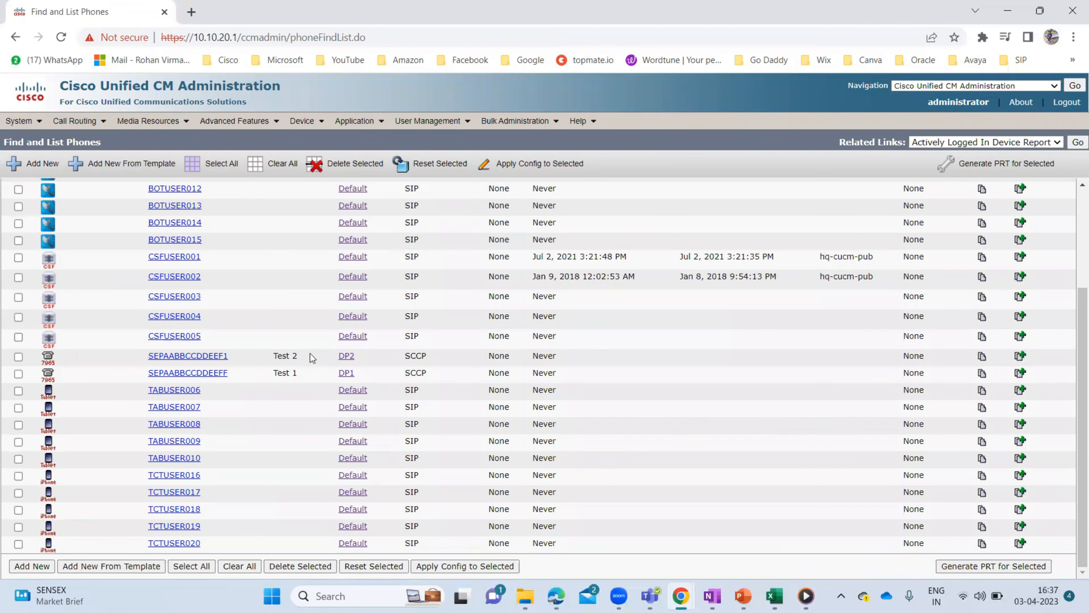
click(183, 374)
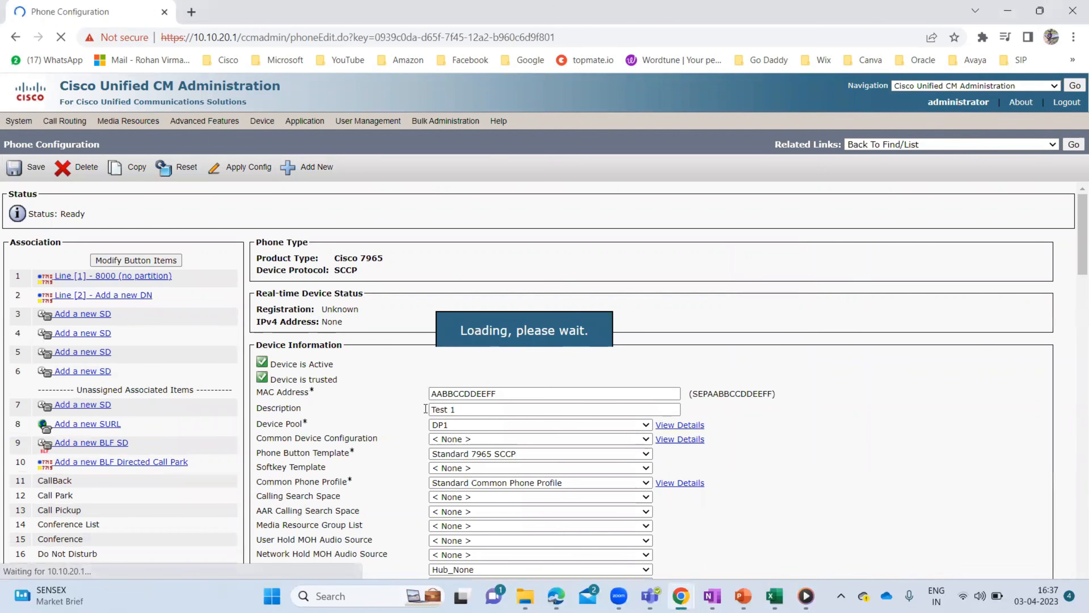
- Verify Enable Extension Mobility is checked in the phone's Extension Information section
scroll(249, 349, down, 2)
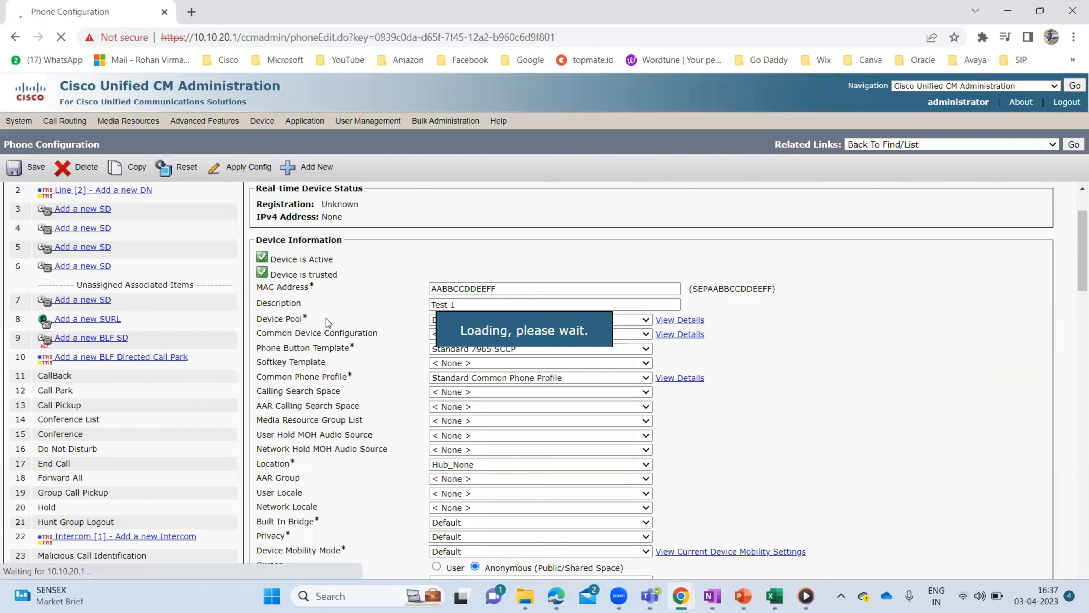
scroll(311, 327, down, 1)
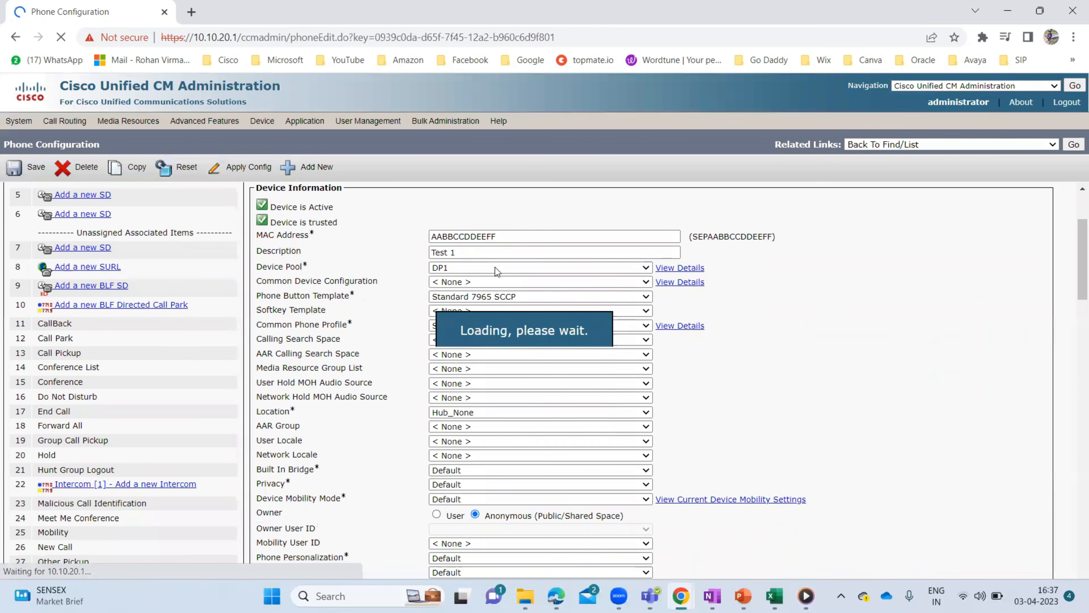
scroll(389, 426, down, 2)
scroll(389, 425, down, 8)
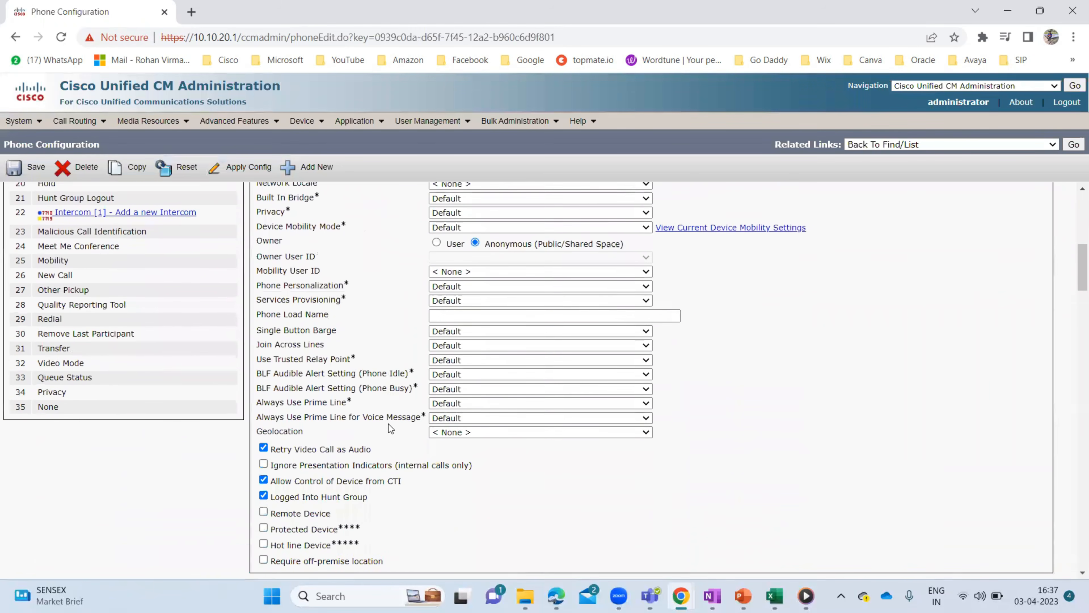
scroll(388, 424, down, 9)
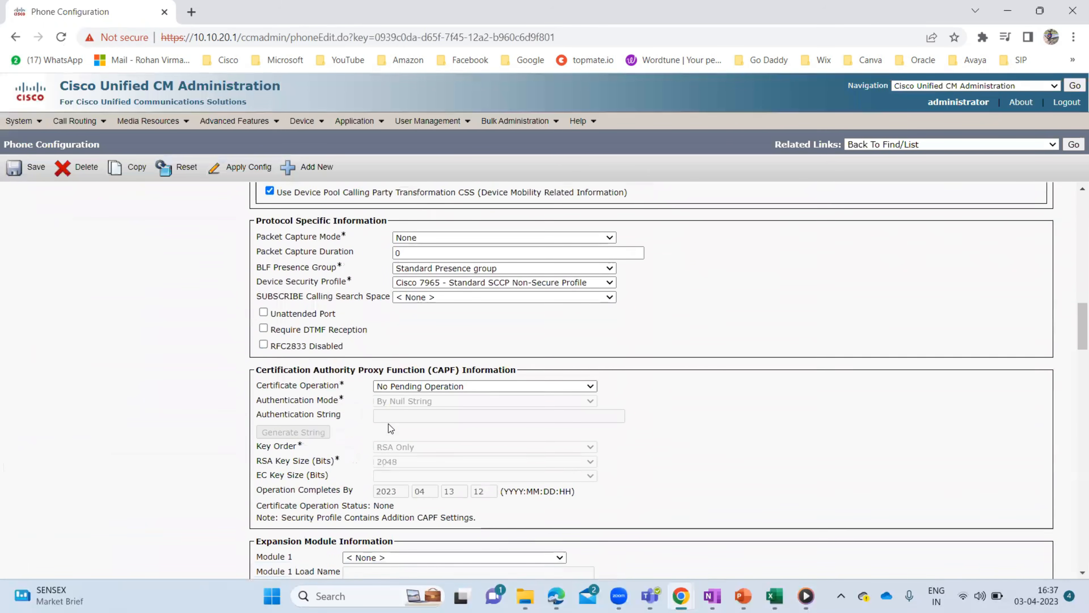
scroll(388, 424, down, 5)
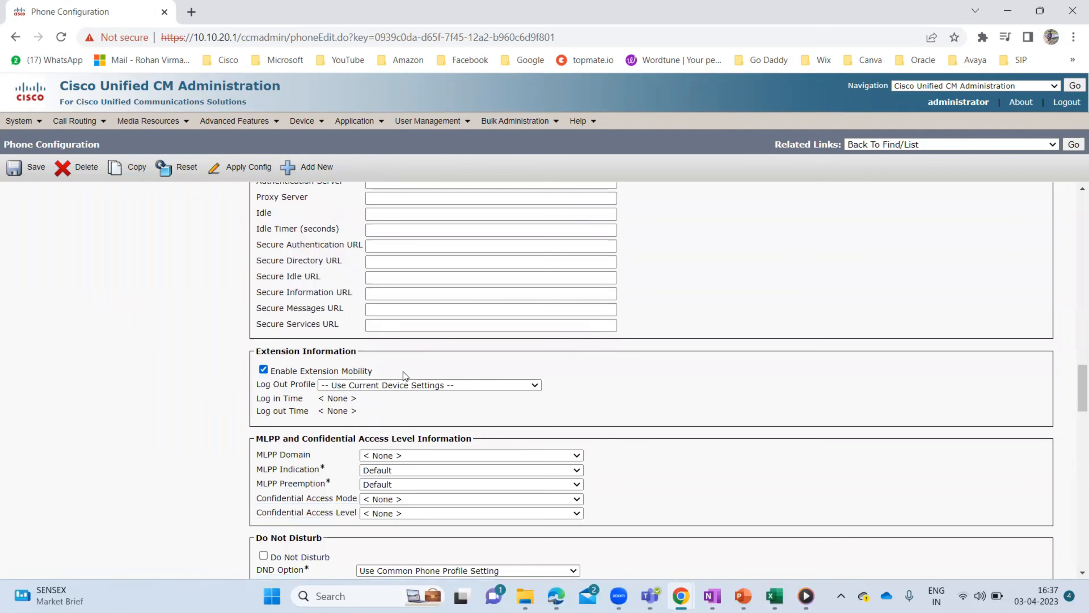
drag(384, 371, 288, 372)
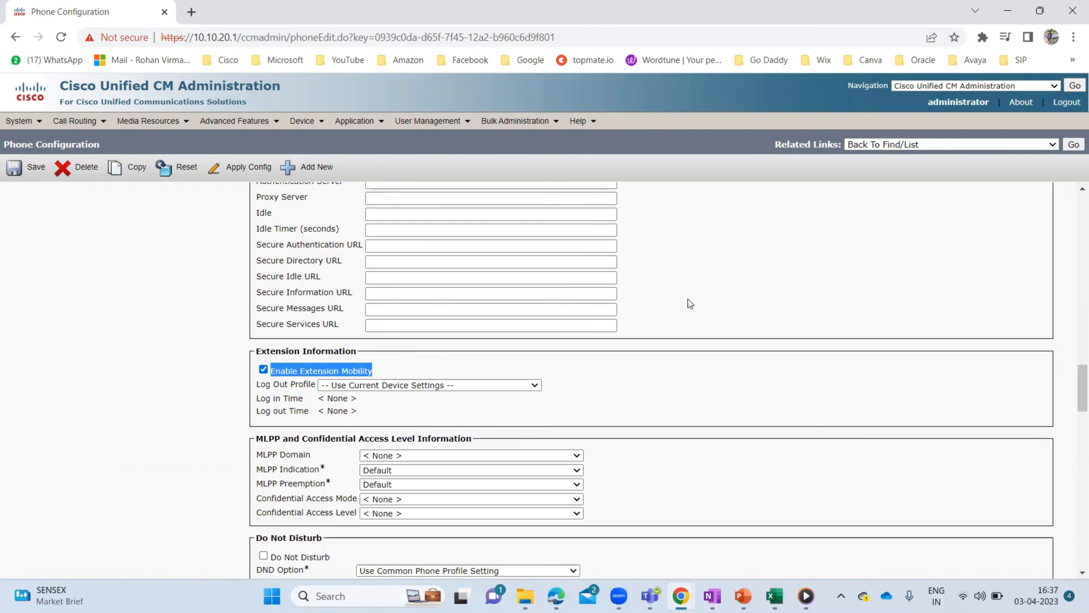
click(448, 360)
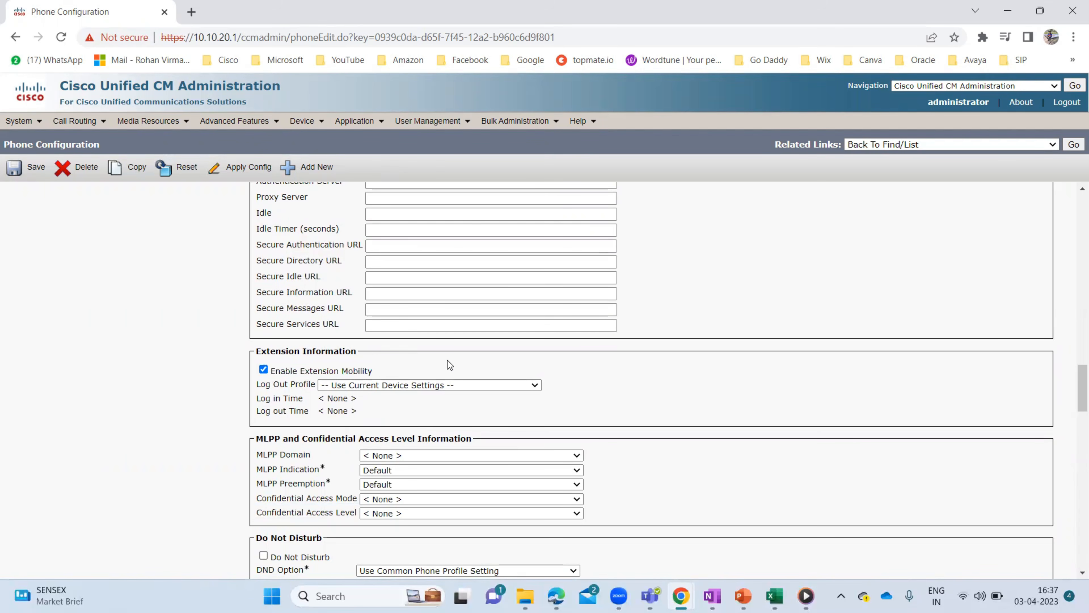
key(Home)
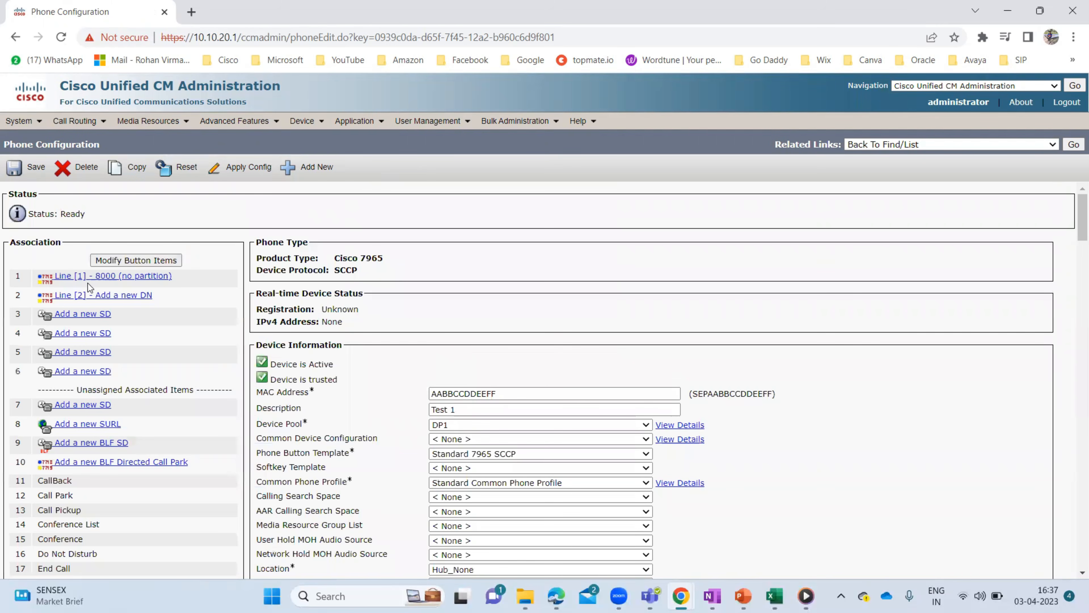
- Open line 8000 on phone SEPAABBCCDDEEFF and review its settings, including forward-unanswered to voicemail
click(110, 278)
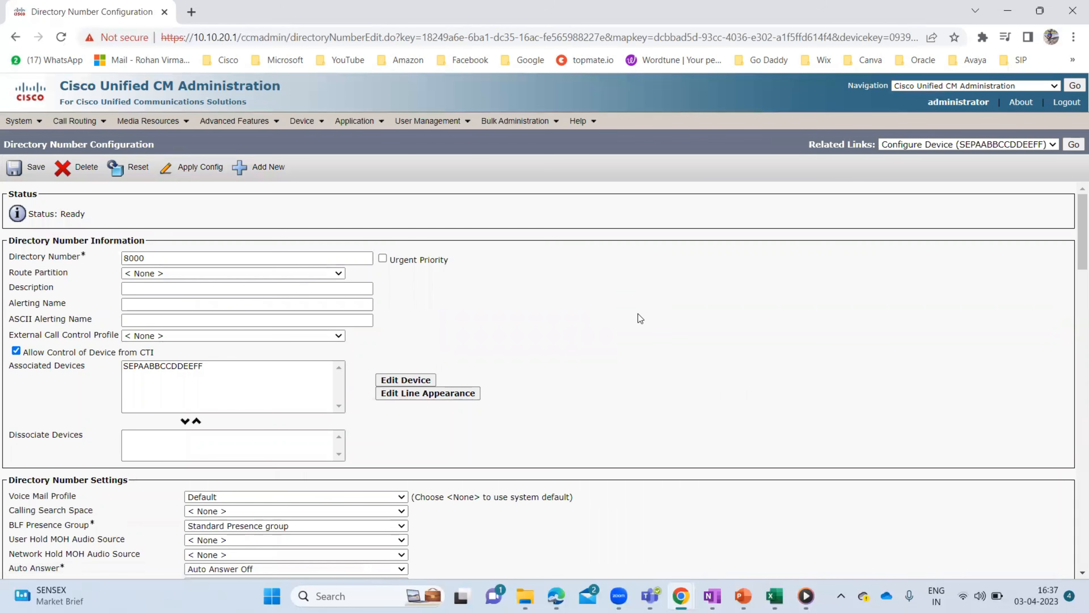
scroll(304, 296, down, 4)
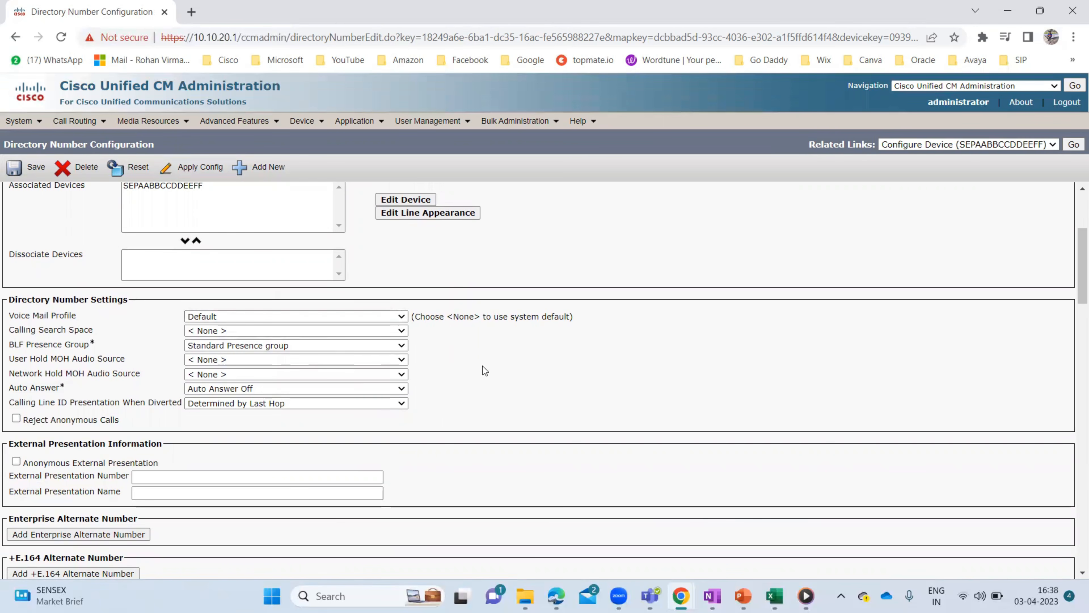
scroll(465, 378, down, 5)
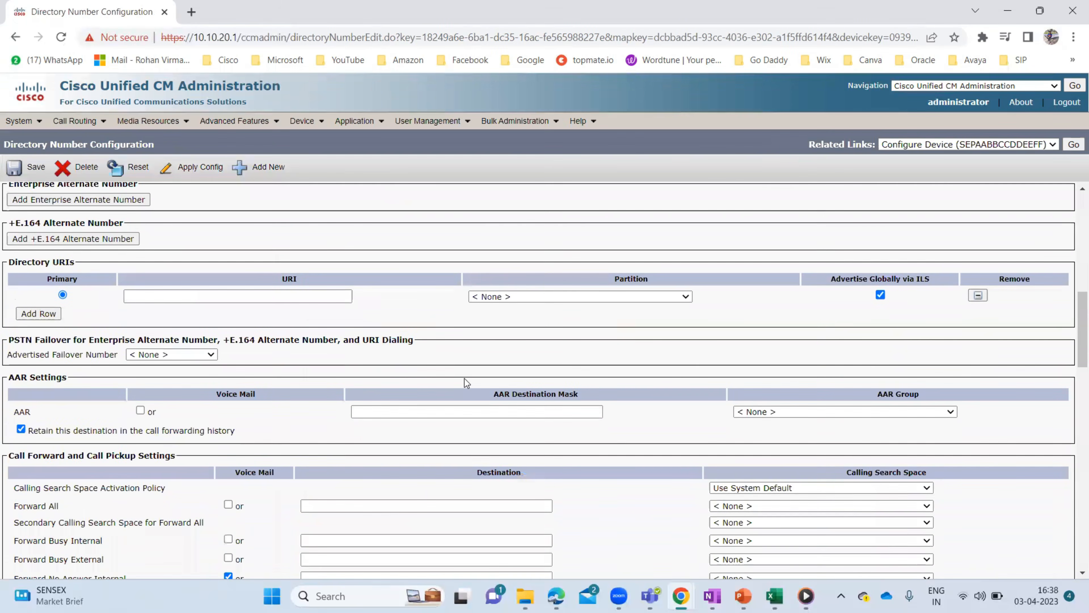
scroll(464, 379, down, 4)
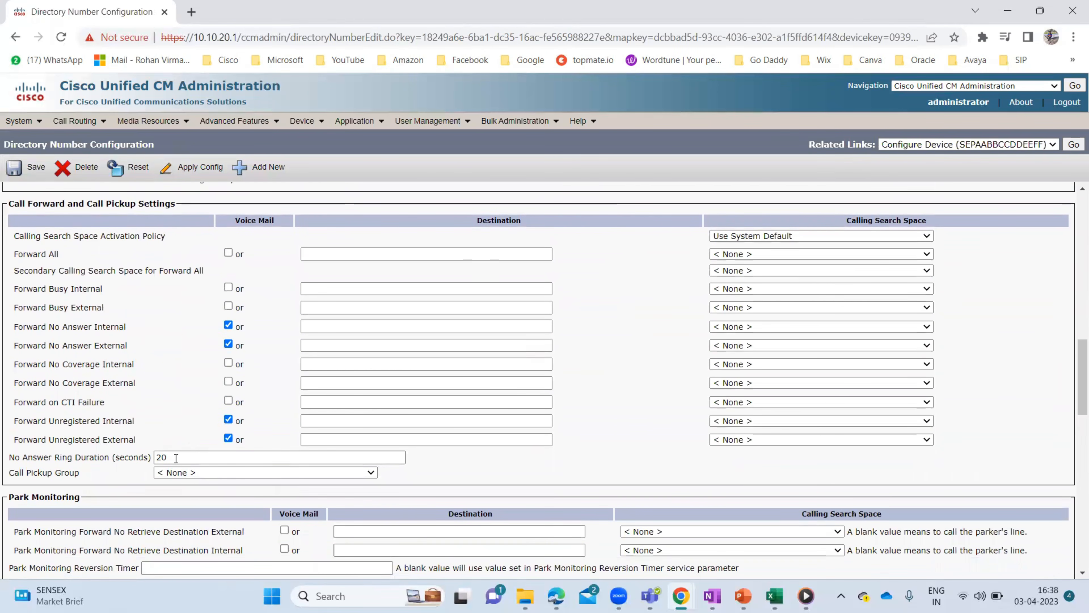
scroll(176, 457, down, 5)
scroll(176, 458, down, 4)
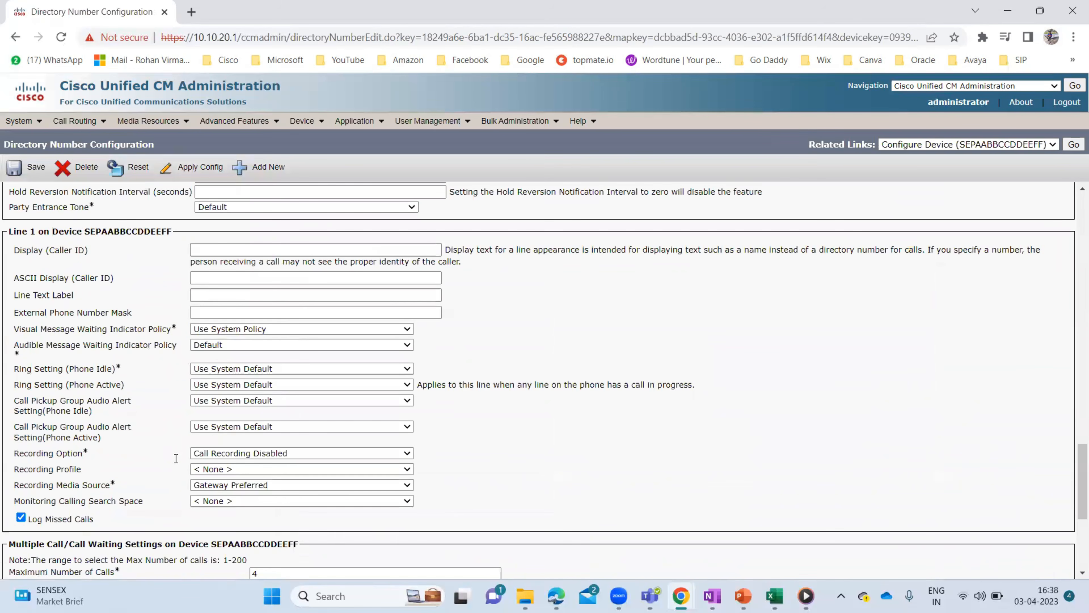
scroll(176, 458, up, 15)
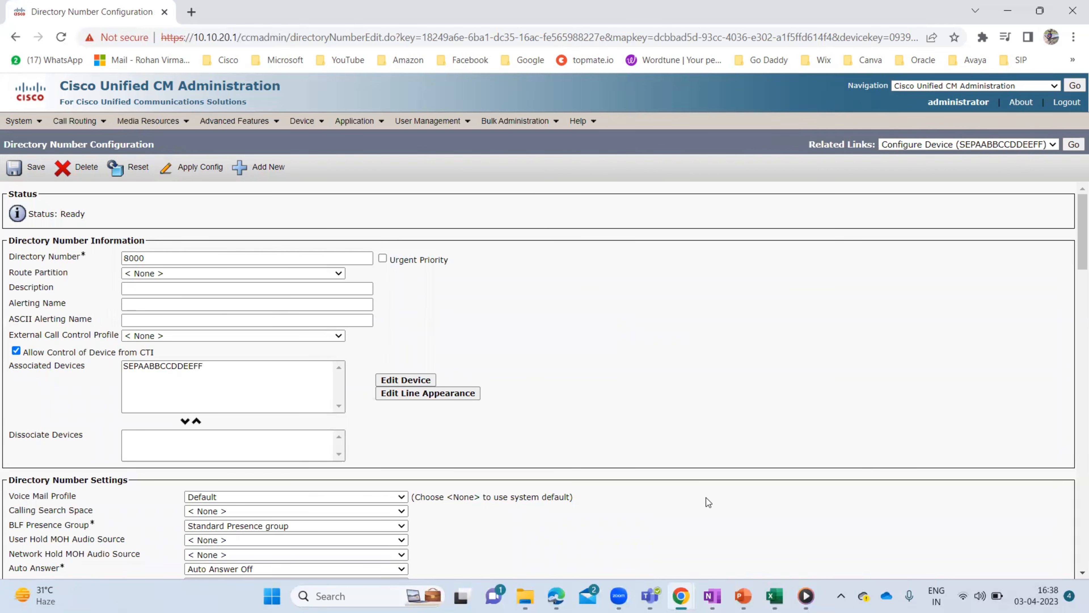
- Return to the PowerPoint slide show and jump to the closing Thank You slide
mouse_move(743, 596)
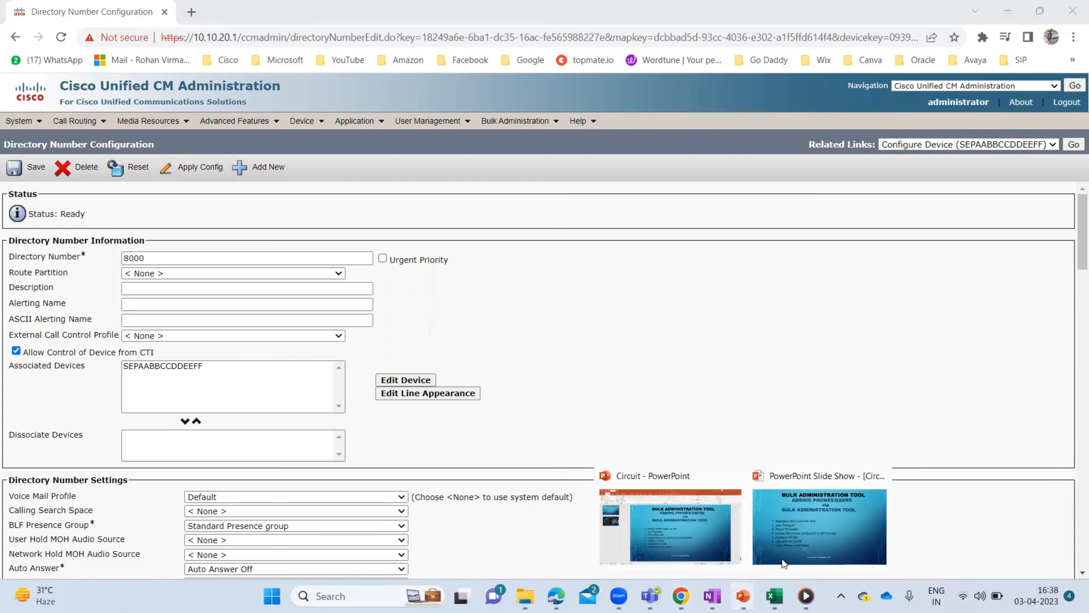
click(827, 525)
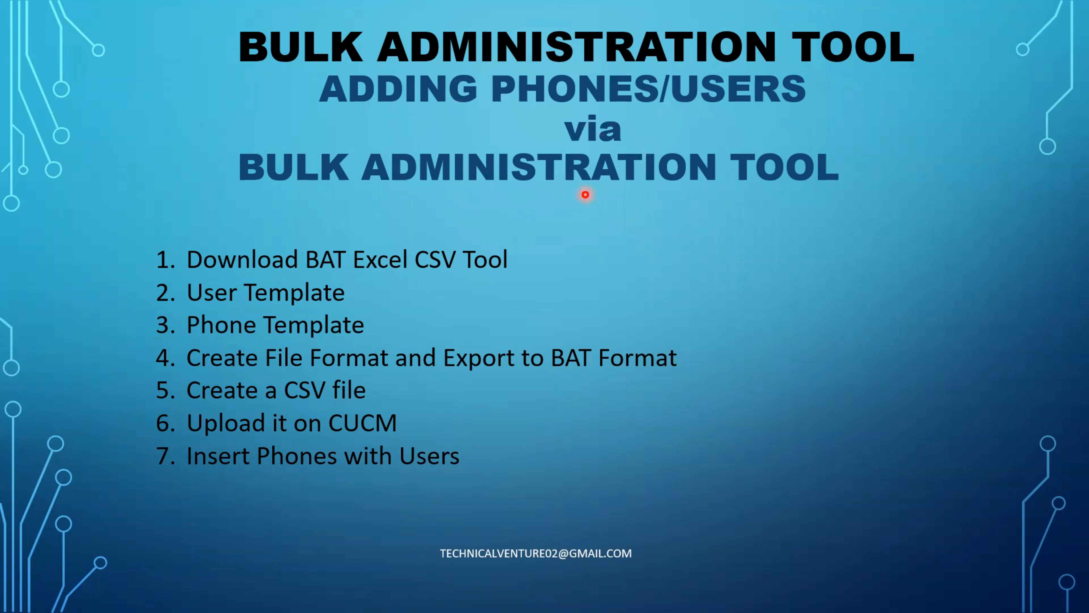
key(End)
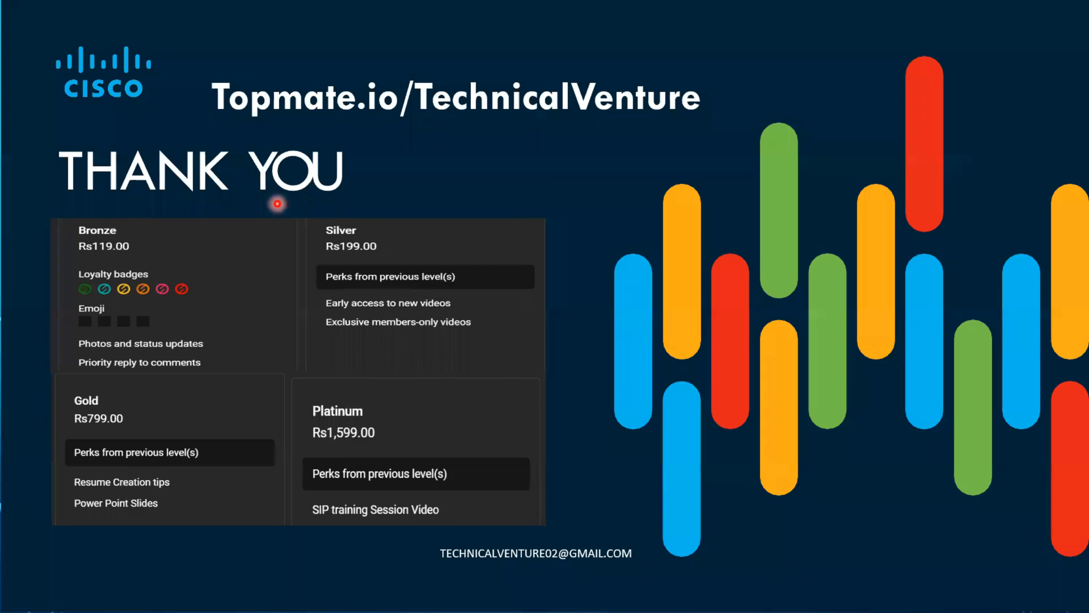